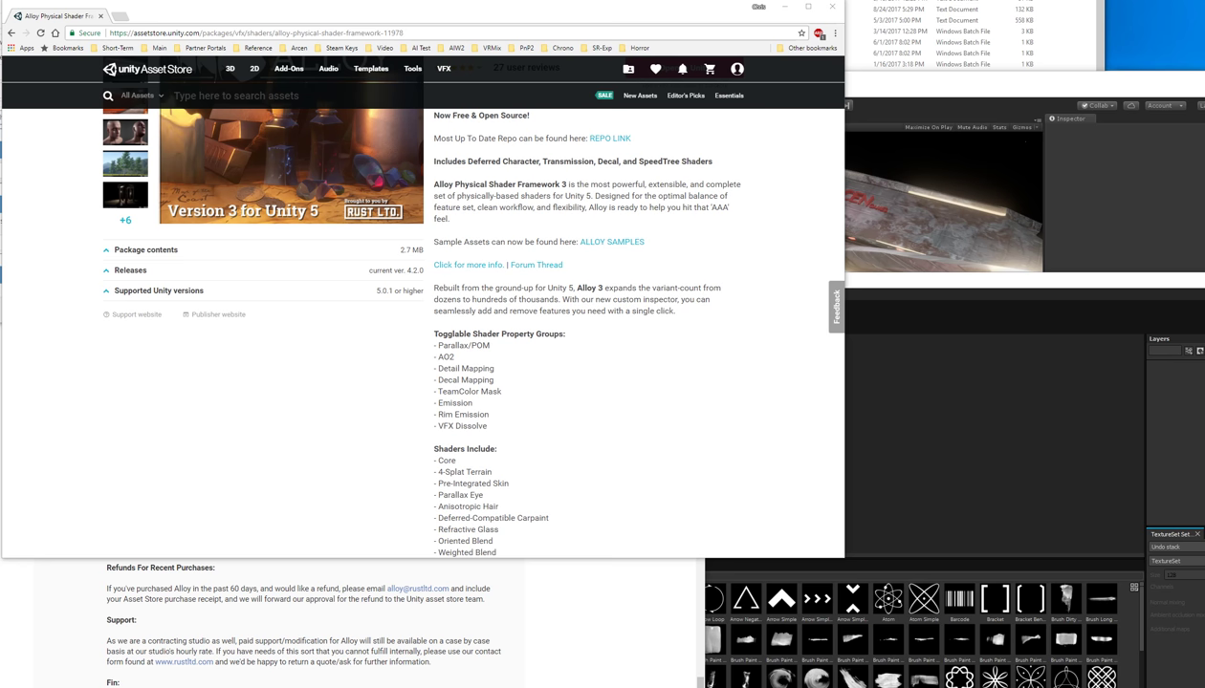
Step: Bring Unity forward and run the AI WAR scene in play mode, showing the starship close-up
left_click(918, 90)
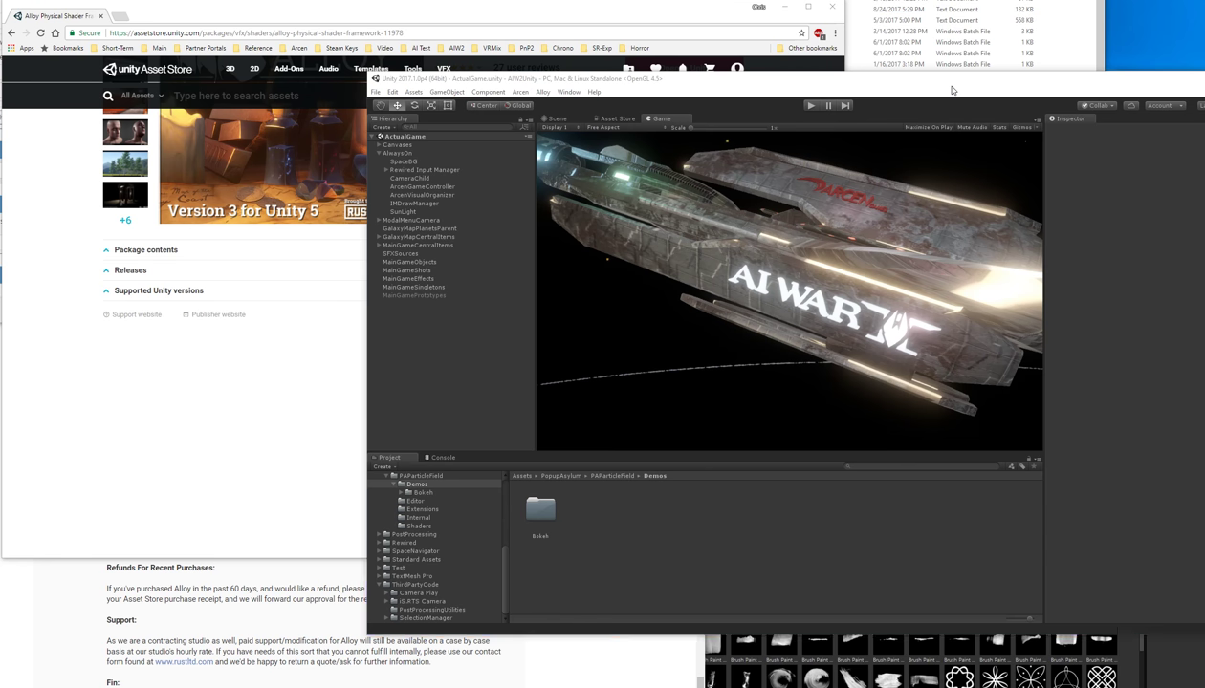
left_click(812, 106)
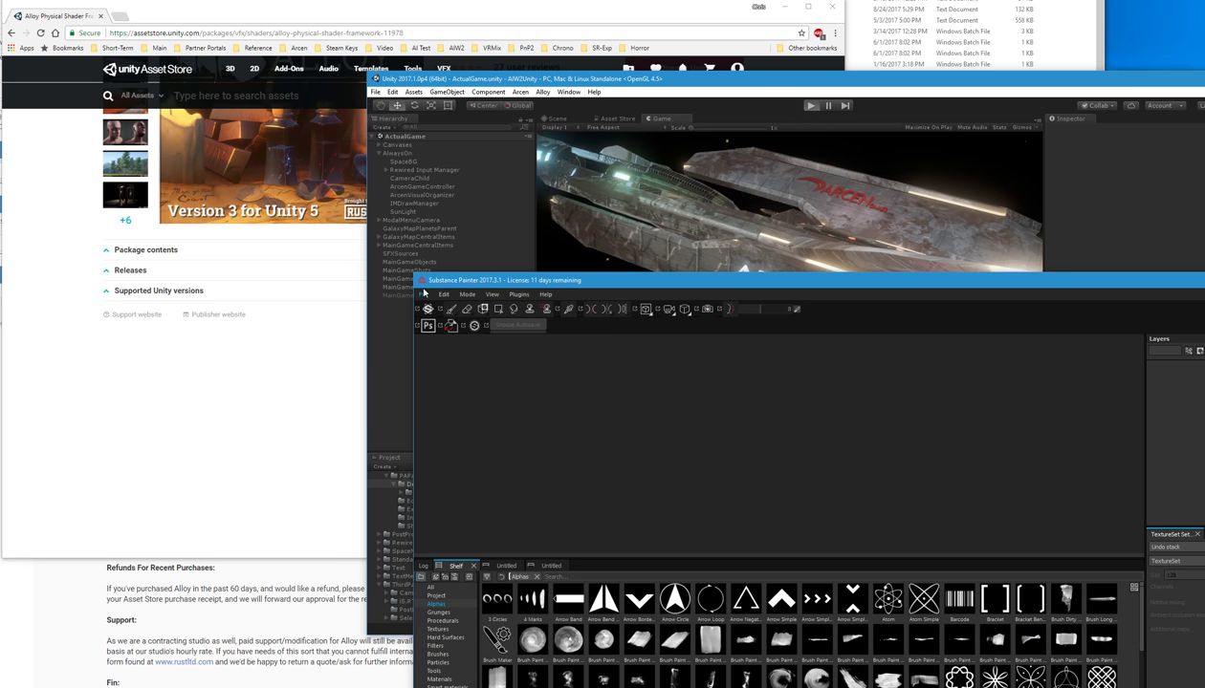
Step: Load the recent MainScreenShip.spp project in Substance Painter, then return to the Alloy store page in Chrome
left_click(423, 294)
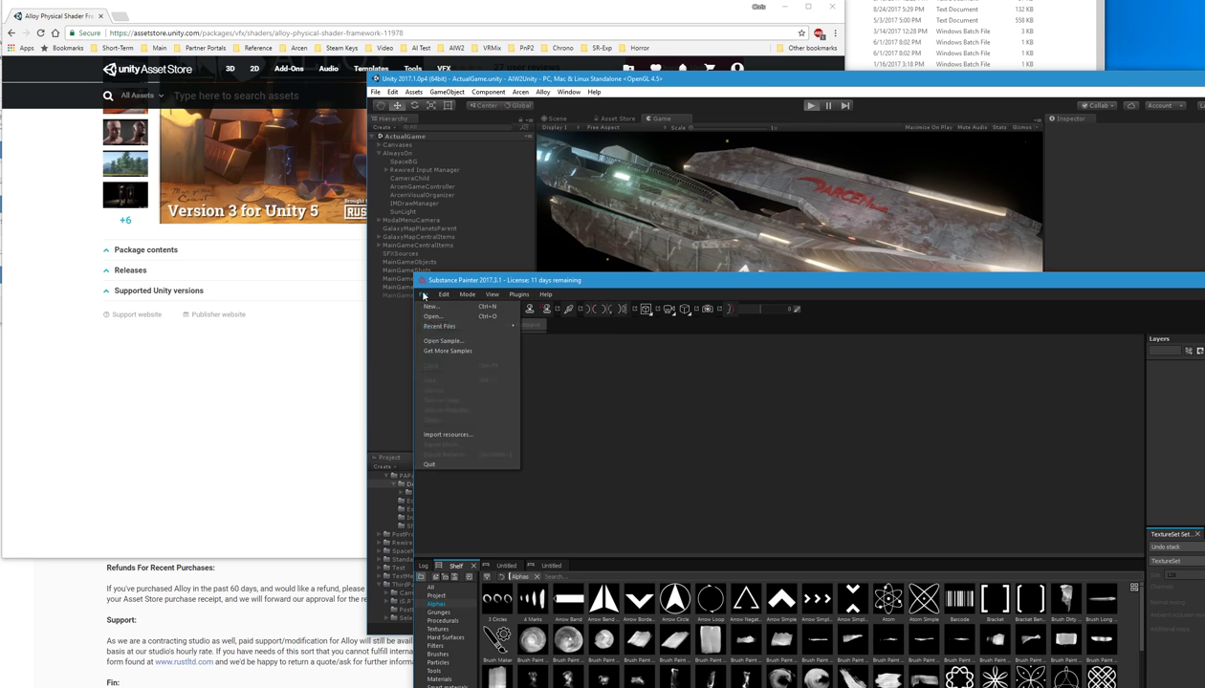
mouse_move(440, 329)
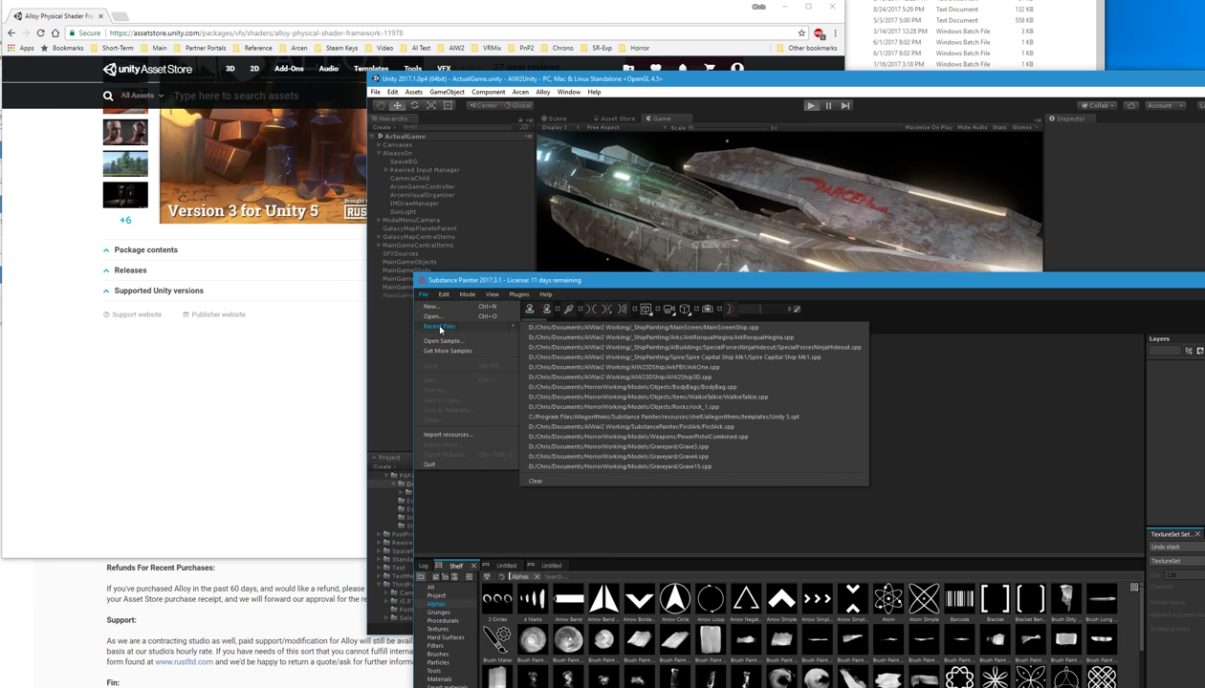
left_click(614, 329)
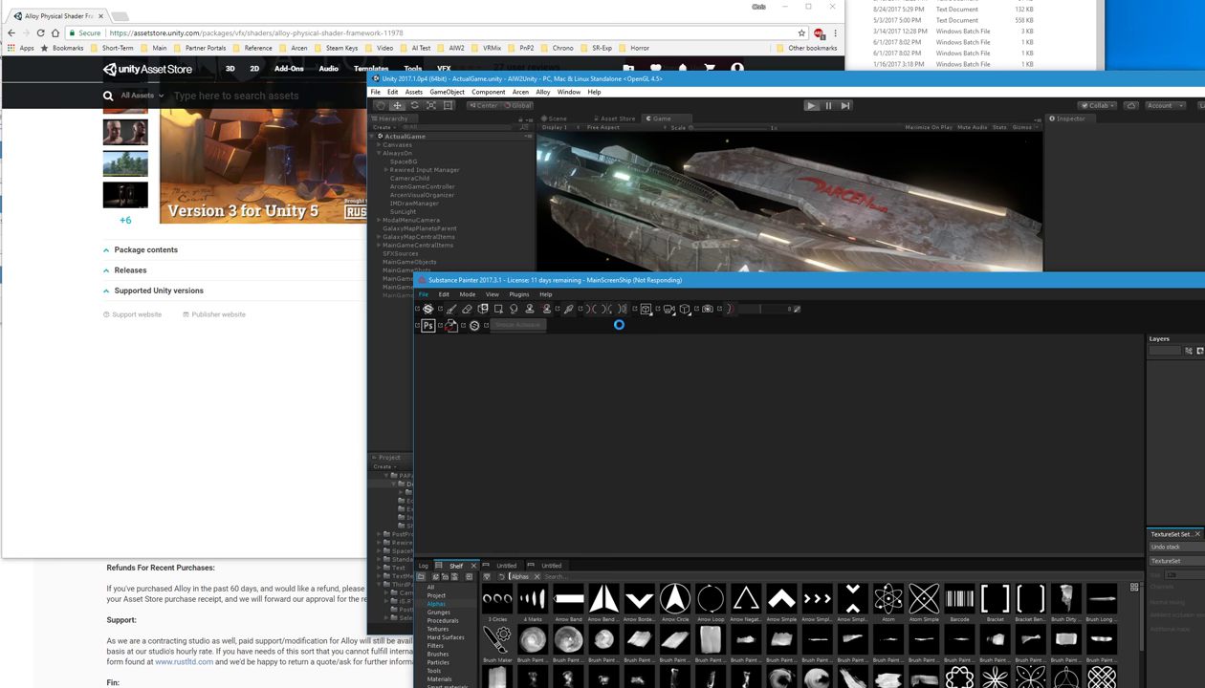
left_click(196, 423)
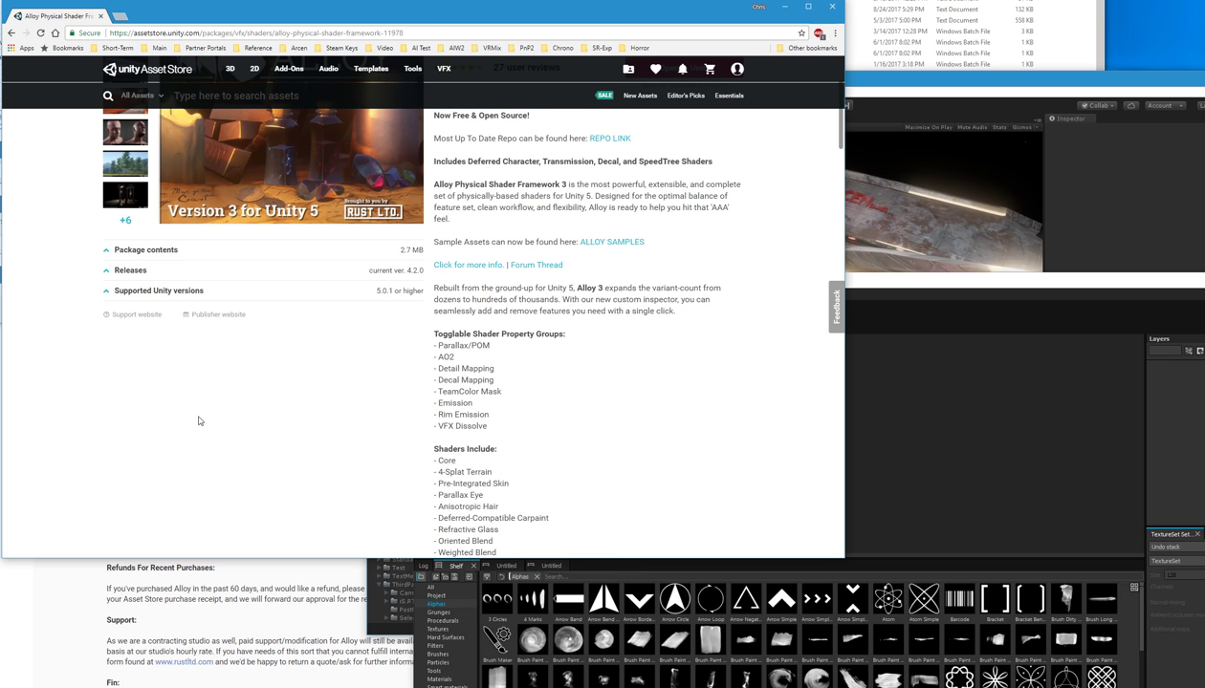
Step: View the Alloy page's Deferred Decal, Tube Area Lights and SpeedTree Shader gallery images, then return to Unity
scroll(199, 421, "up", 3)
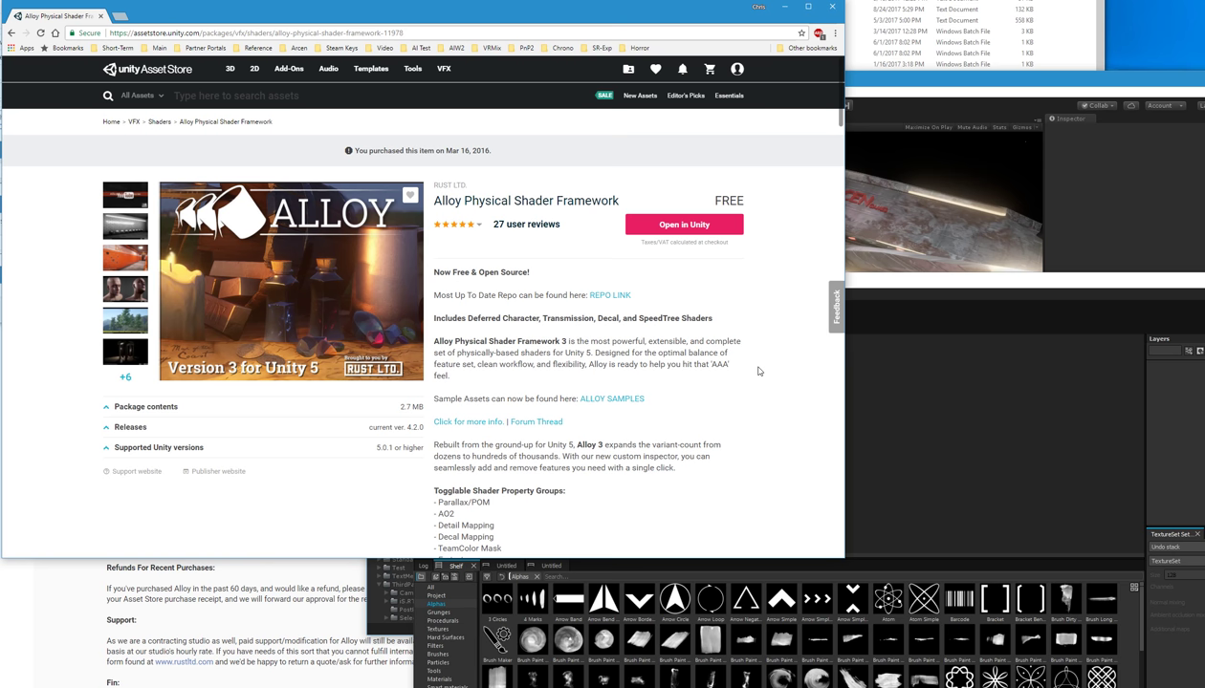
left_click(132, 264)
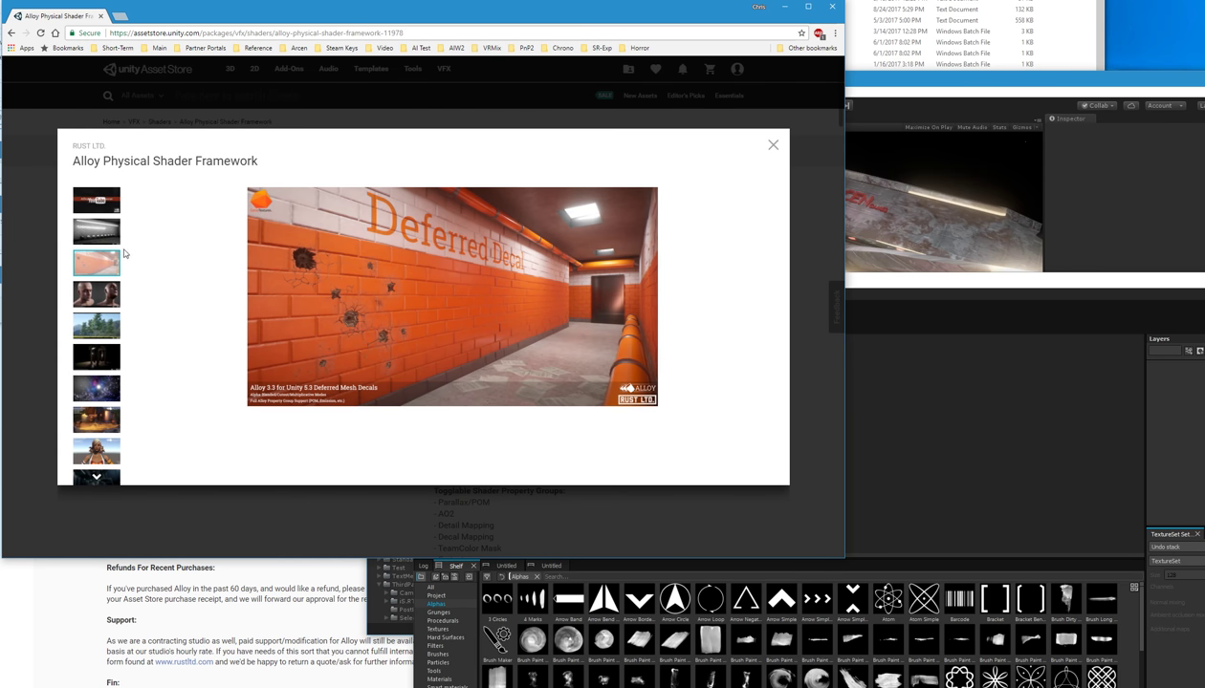
left_click(106, 232)
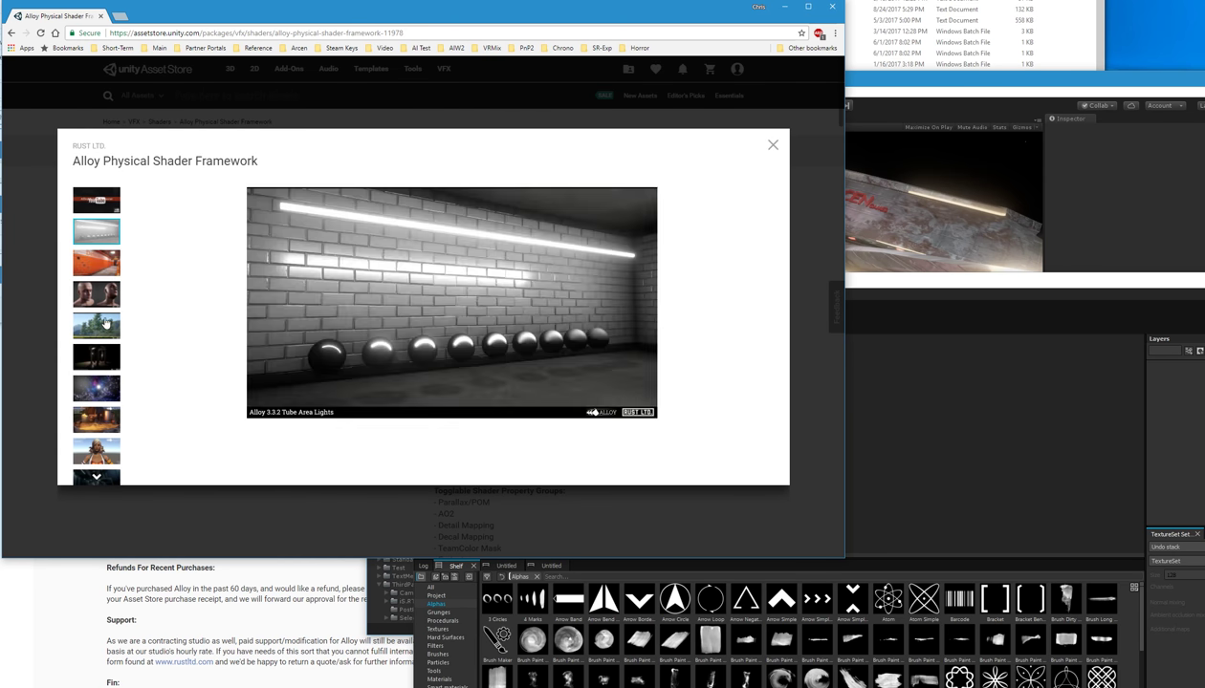
left_click(106, 324)
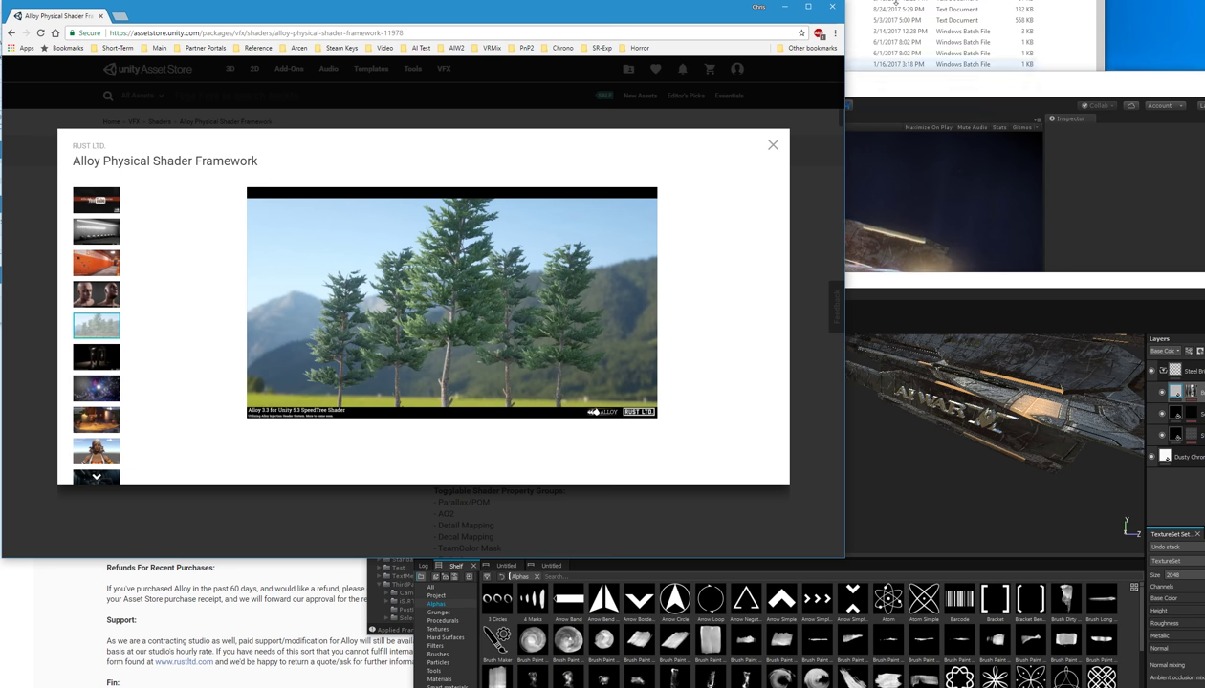
left_click(662, 500)
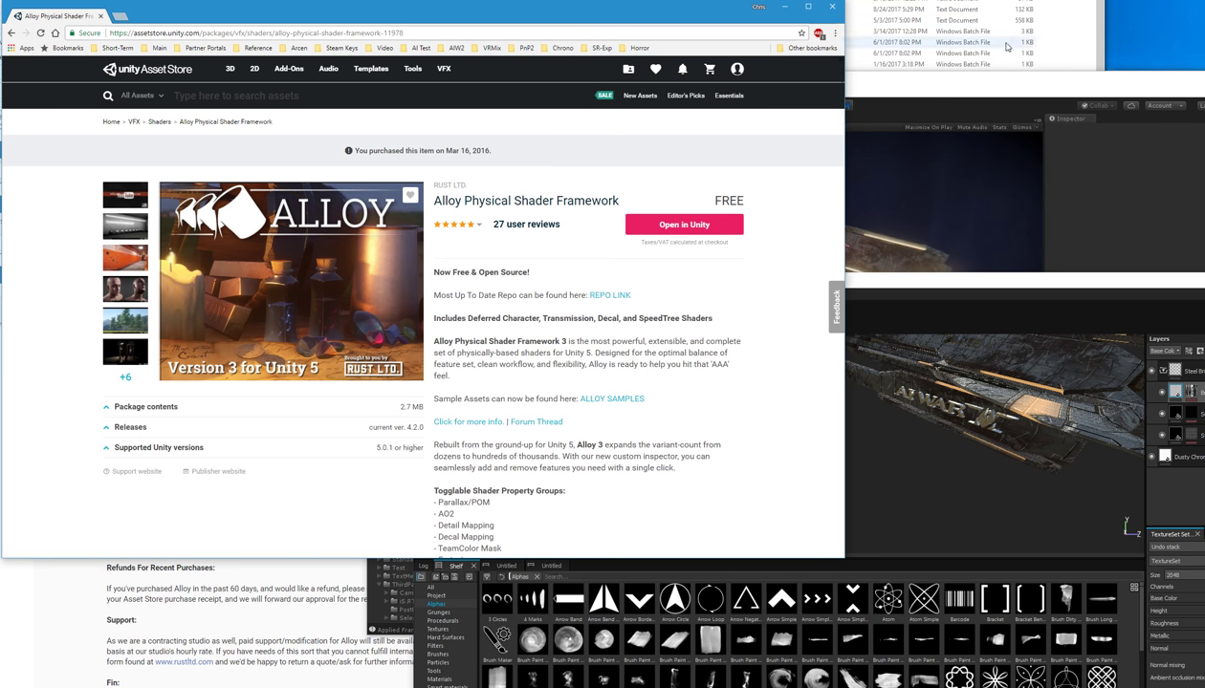
left_click(1003, 85)
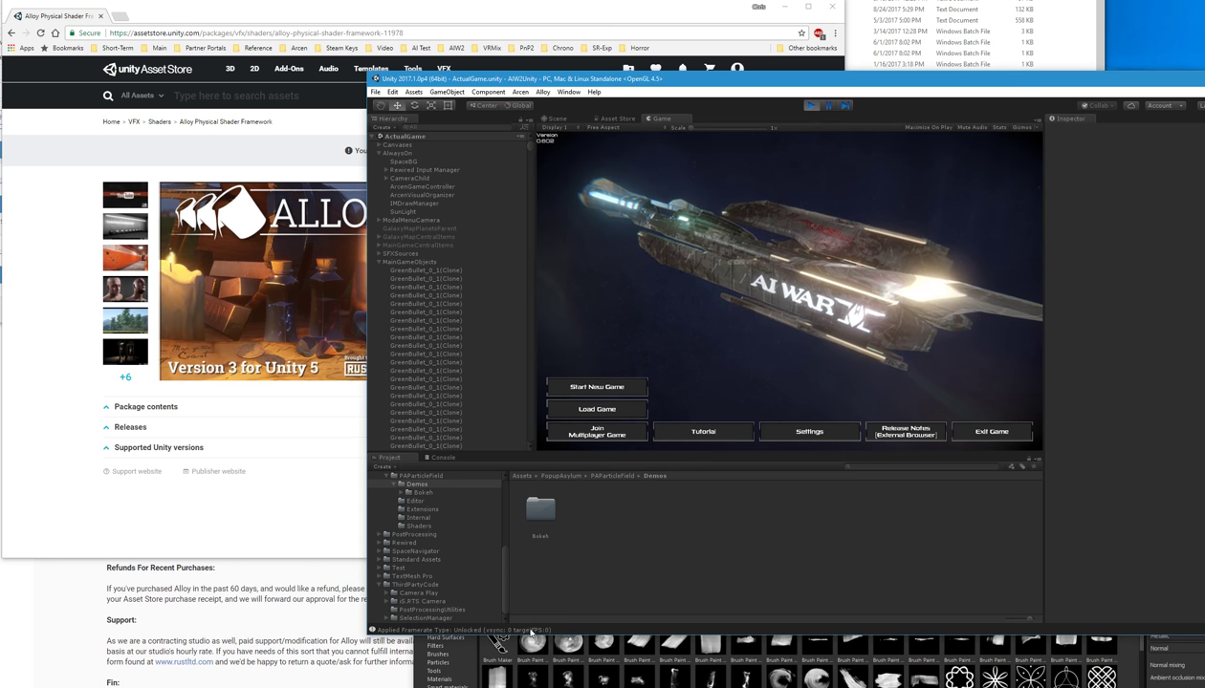
Step: Orbit the MainScreenShip model in Substance Painter to inspect its steel and chrome layers, then return to Unity
key("alt+Tab")
mouse_move(912, 286)
left_mouse_down()
mouse_move(714, 287)
mouse_move(570, 330)
left_mouse_up()
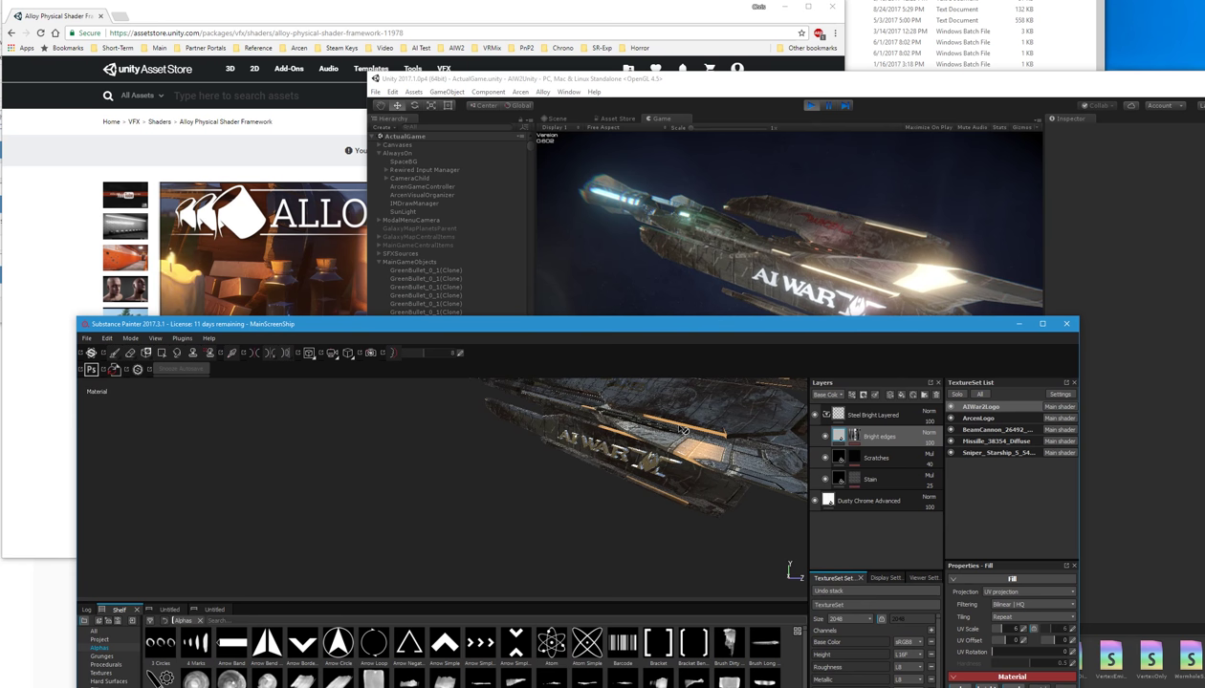
mouse_move(673, 410)
left_mouse_down("alt")
mouse_move(751, 400)
mouse_move(660, 443)
mouse_move(233, 575)
mouse_move(599, 496)
mouse_move(408, 565)
mouse_move(378, 562)
mouse_move(408, 461)
mouse_move(687, 518)
mouse_move(559, 537)
mouse_move(585, 498)
left_mouse_up("alt")
mouse_move(589, 564)
left_mouse_down("alt")
mouse_move(404, 582)
mouse_move(438, 563)
mouse_move(478, 600)
mouse_move(520, 465)
mouse_move(478, 494)
left_mouse_up("alt")
left_click(830, 85)
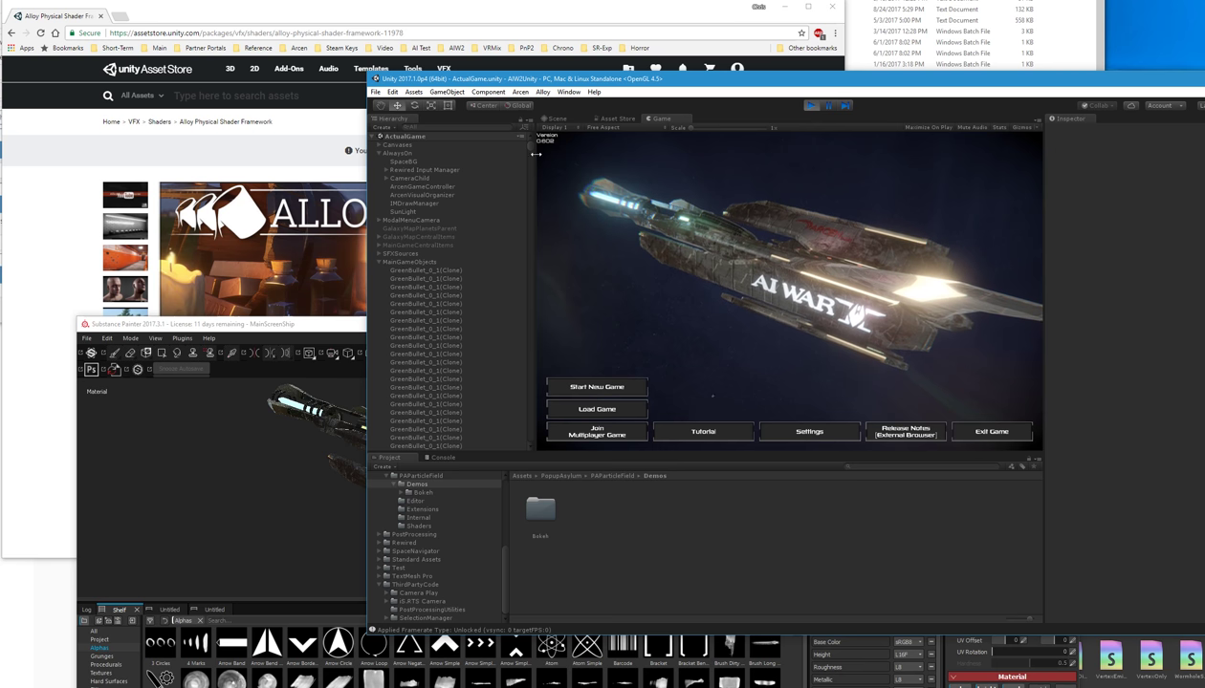
key("ctrl+1")
right_click_drag(817, 322, 612, 280)
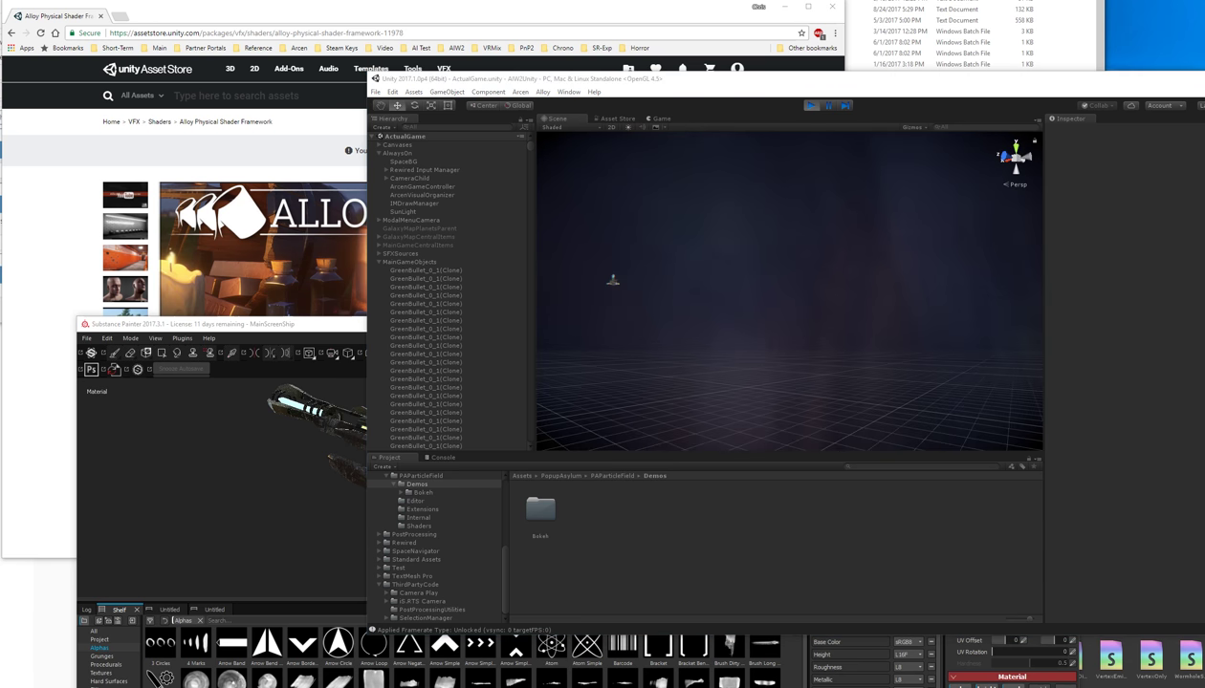
right_click_drag(688, 274, 736, 268)
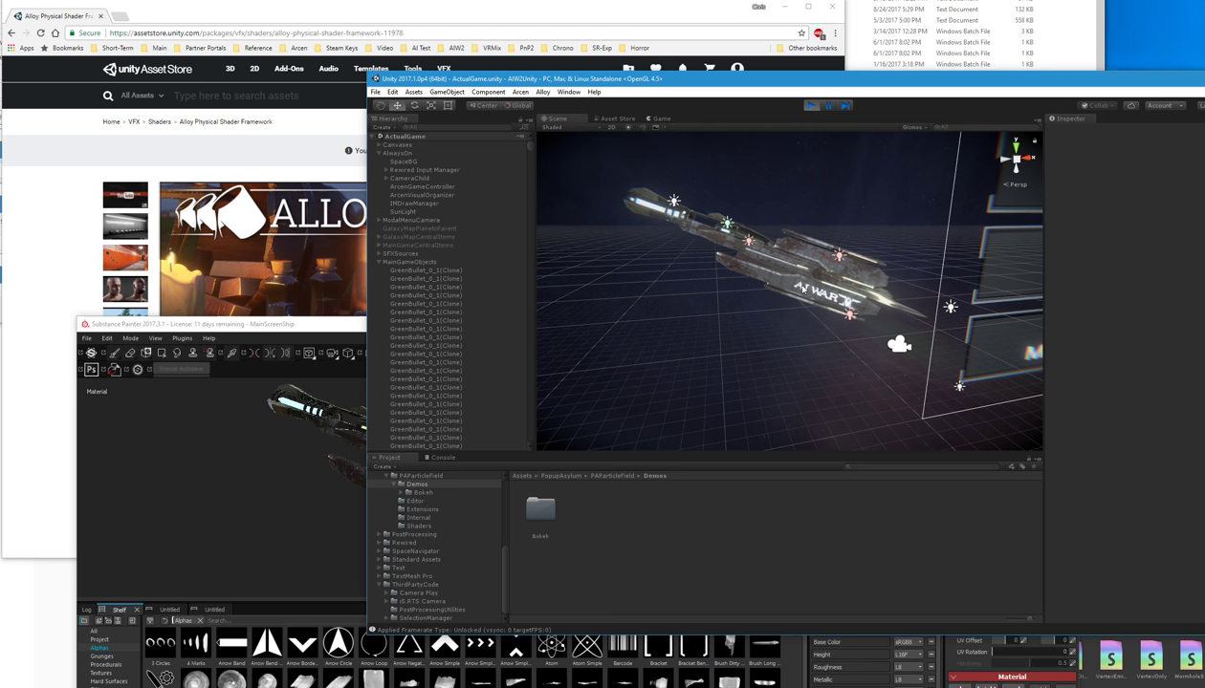
left_click_drag(956, 277, 831, 279, "alt")
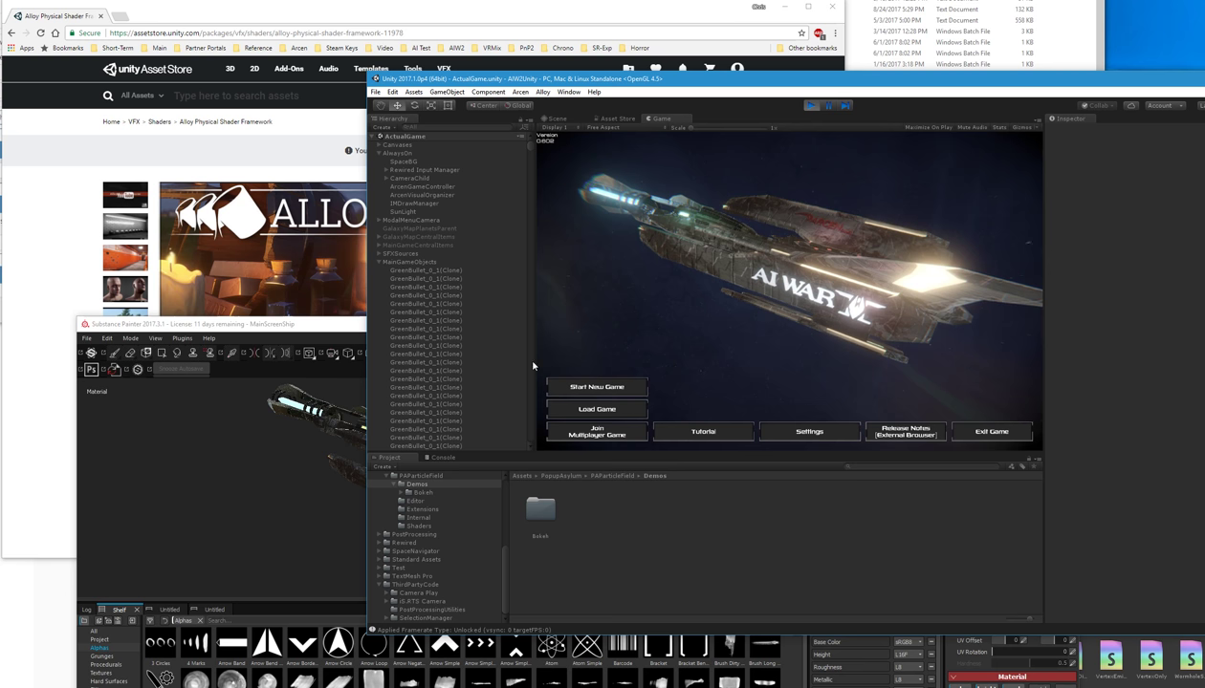
Step: Orbit the textured ship in Substance Painter to a new angle, then bring the Alloy store page forward
key("alt+Tab")
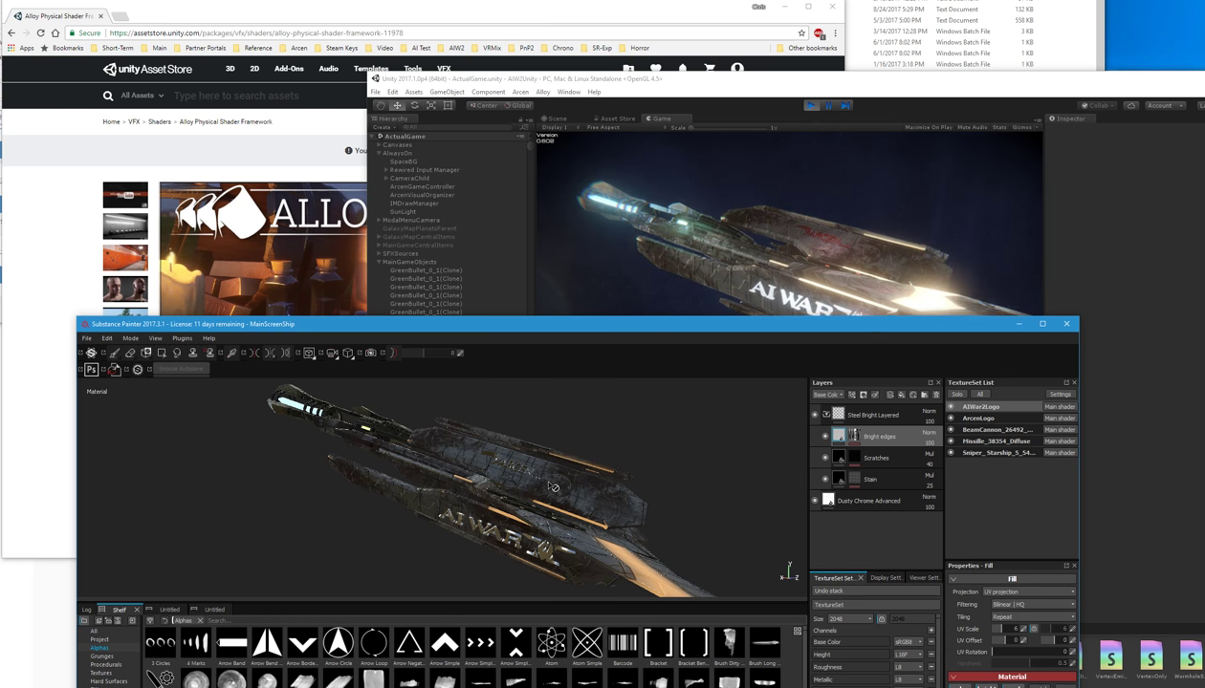
mouse_move(551, 488)
left_mouse_down("alt")
mouse_move(340, 540)
mouse_move(220, 506)
mouse_move(241, 510)
mouse_move(237, 491)
mouse_move(258, 487)
mouse_move(496, 484)
mouse_move(459, 498)
mouse_move(402, 478)
mouse_move(378, 515)
mouse_move(478, 488)
left_mouse_up("alt")
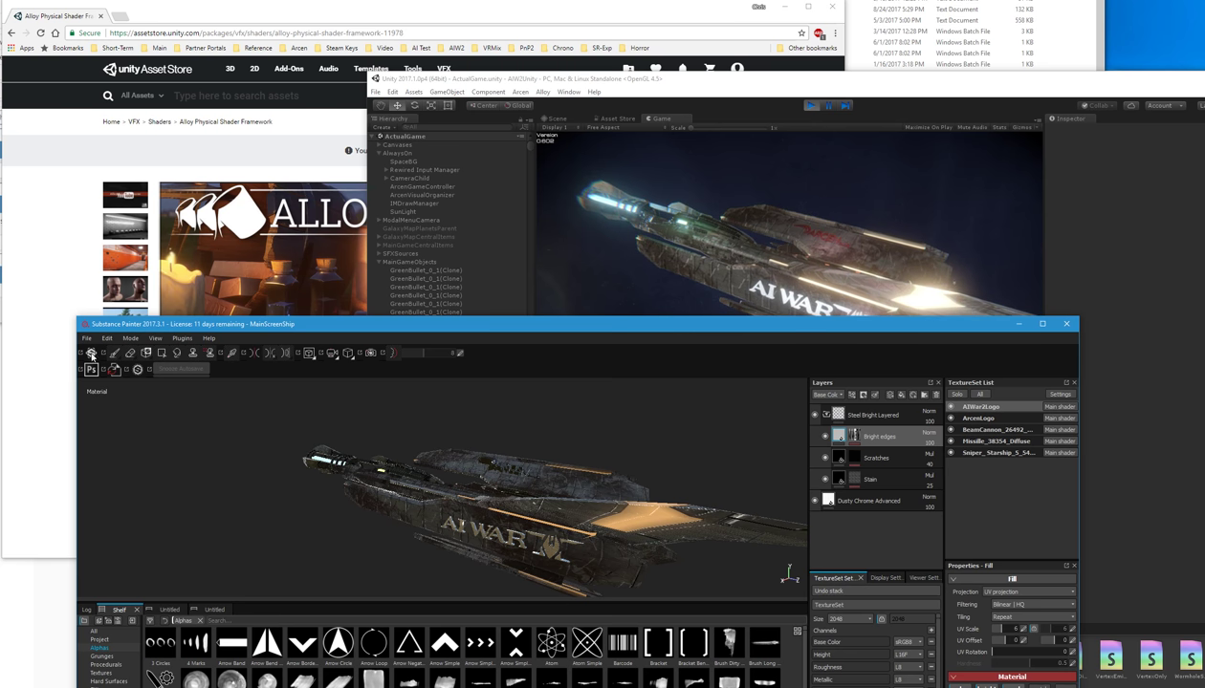
left_click(51, 310)
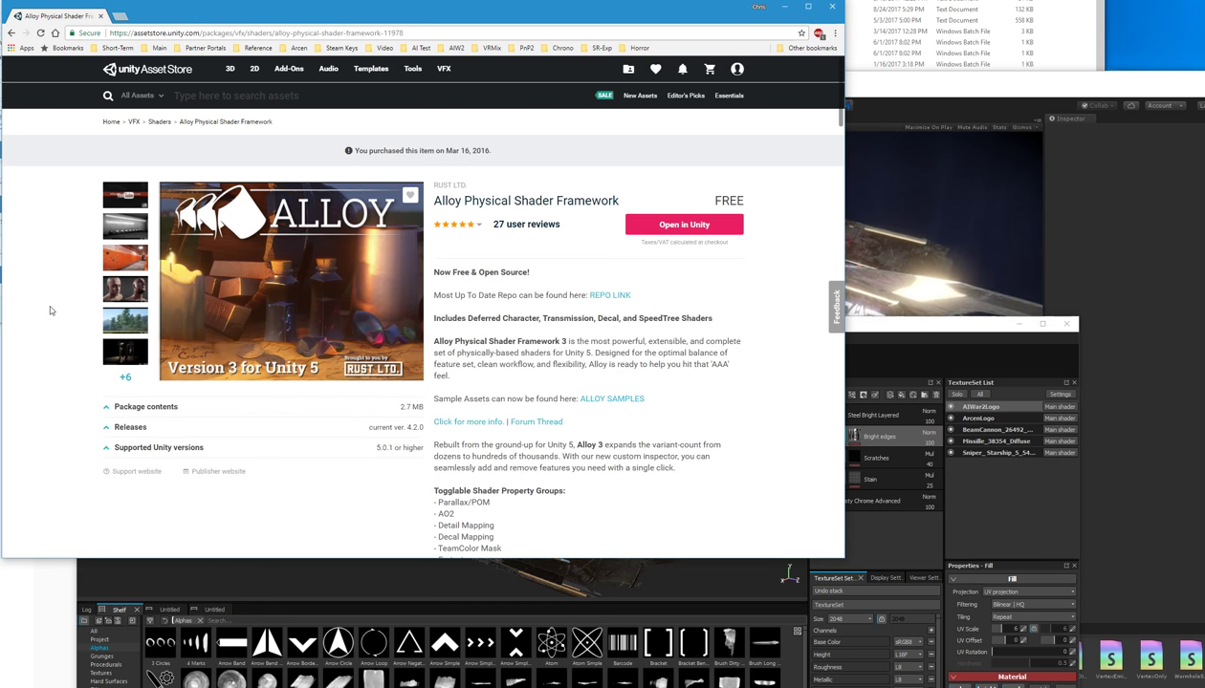
Step: Highlight the "Now Free & Open Source!" heading on the Alloy store page
left_click_drag(538, 271, 435, 273)
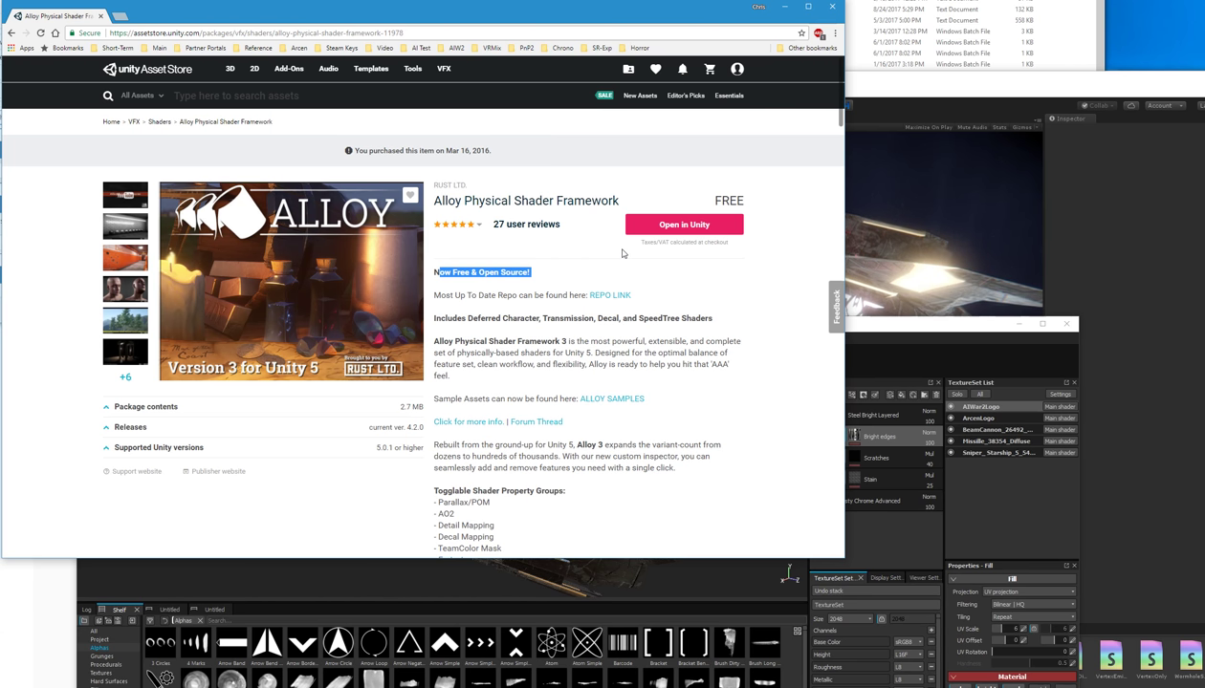
Step: Read the forum's "Greetings Folks!" post announcing Alloy going free and open source, then return to Unity
key("alt+Tab")
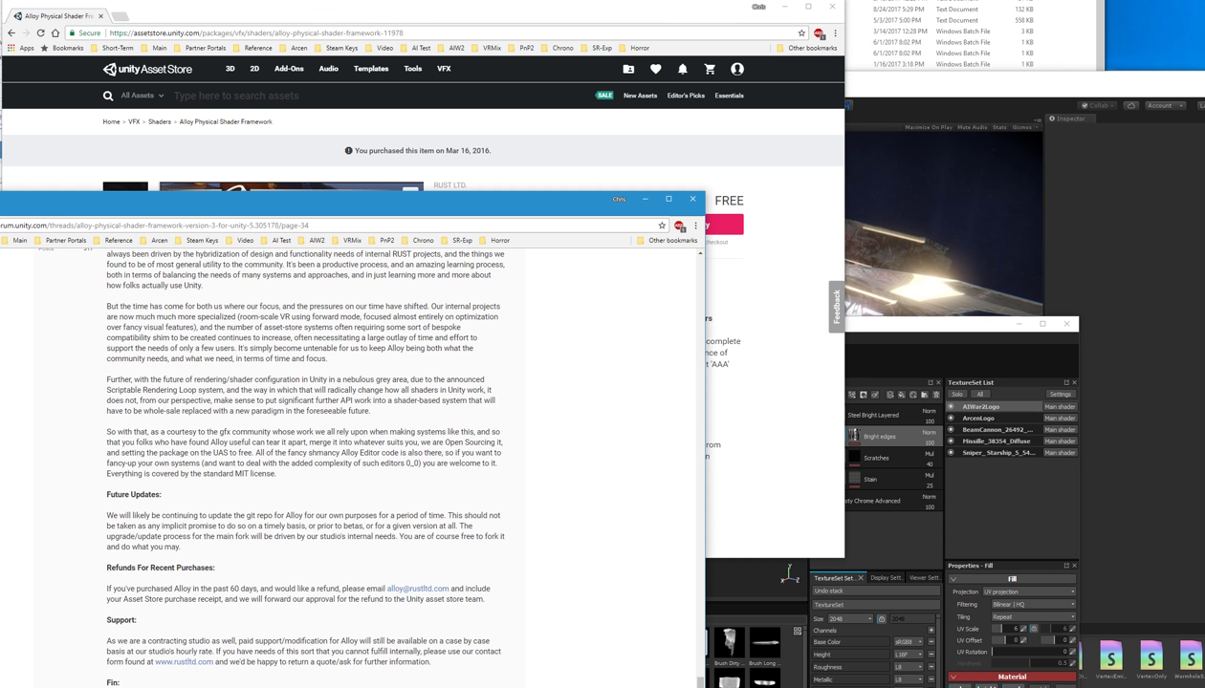
left_click_drag(280, 205, 490, 81)
scroll(447, 287, "up", 4)
scroll(188, 275, "down", 2)
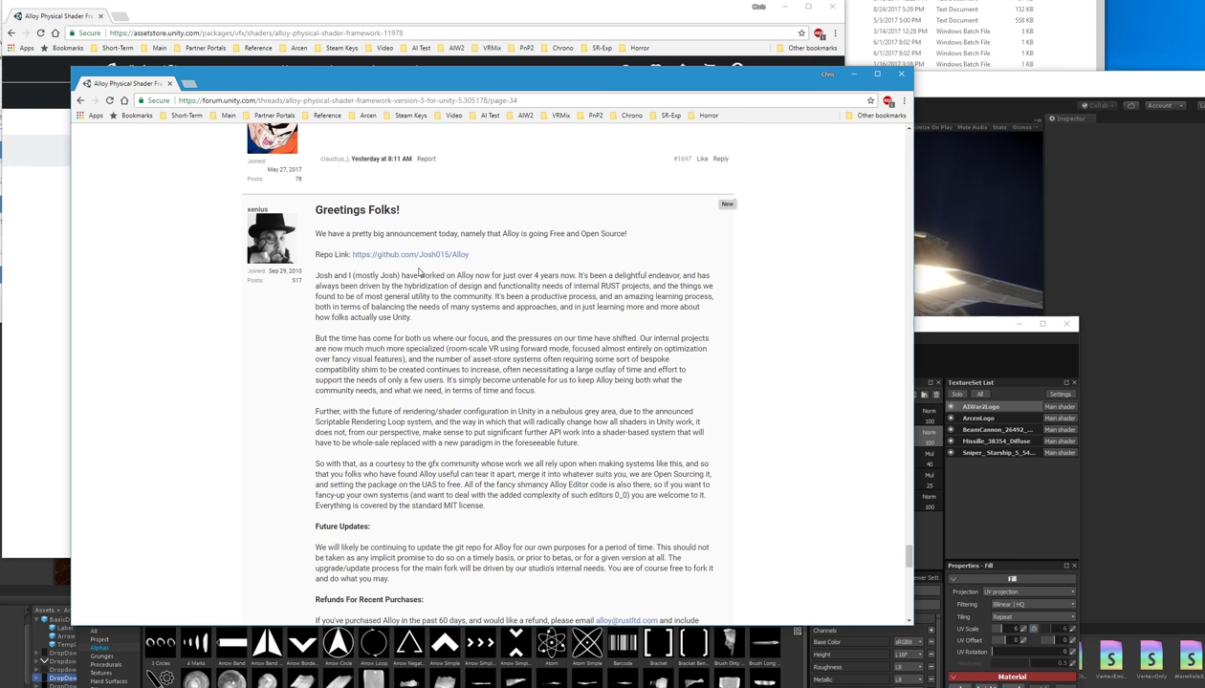
scroll(418, 270, "down", 1)
scroll(525, 218, "up", 2)
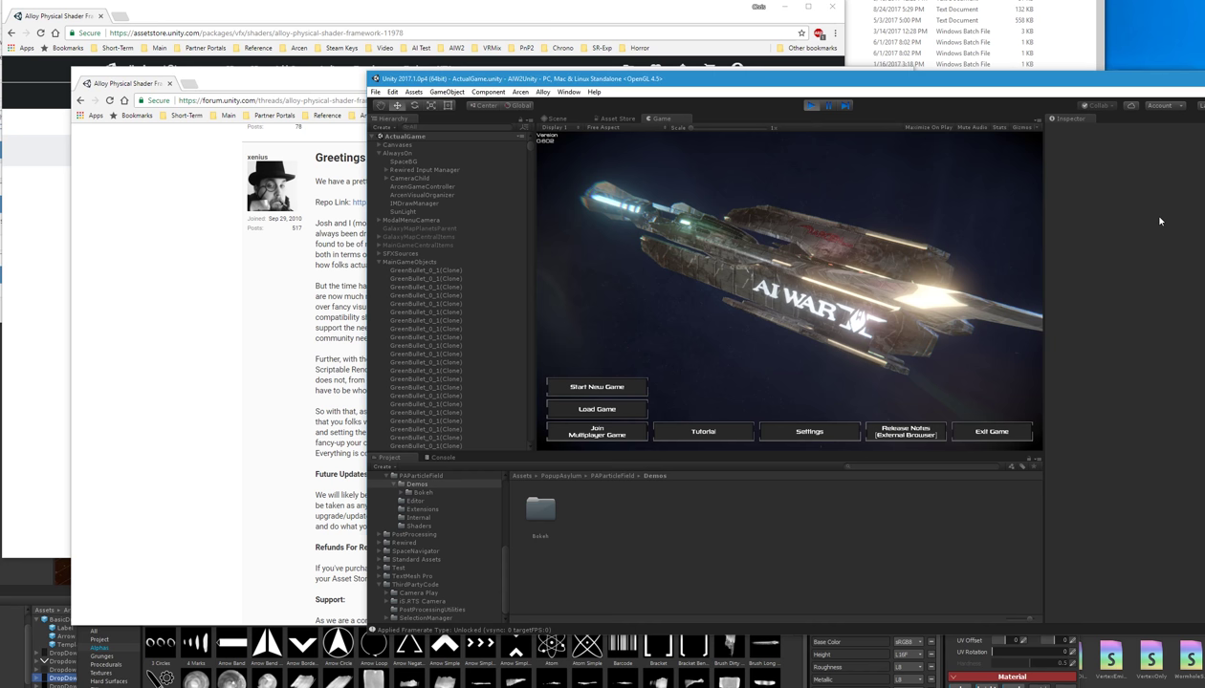
left_click(1155, 221)
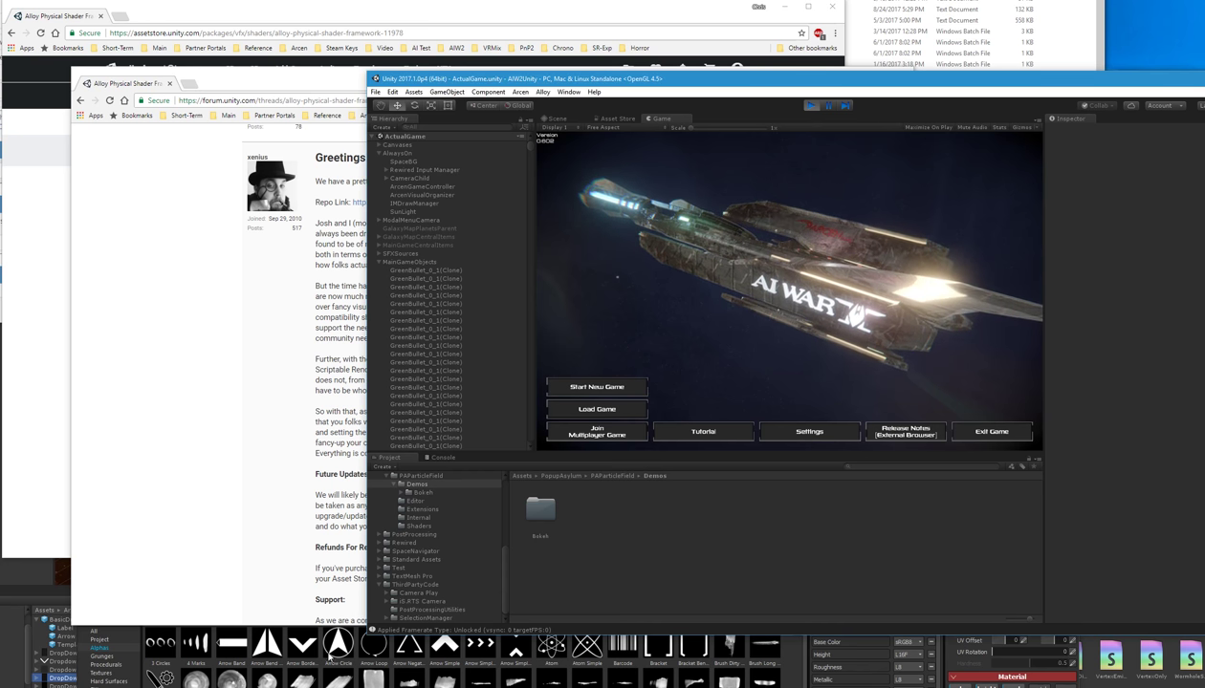
Step: Reposition the Substance Painter window, then stop play mode in Unity
key("alt+Tab")
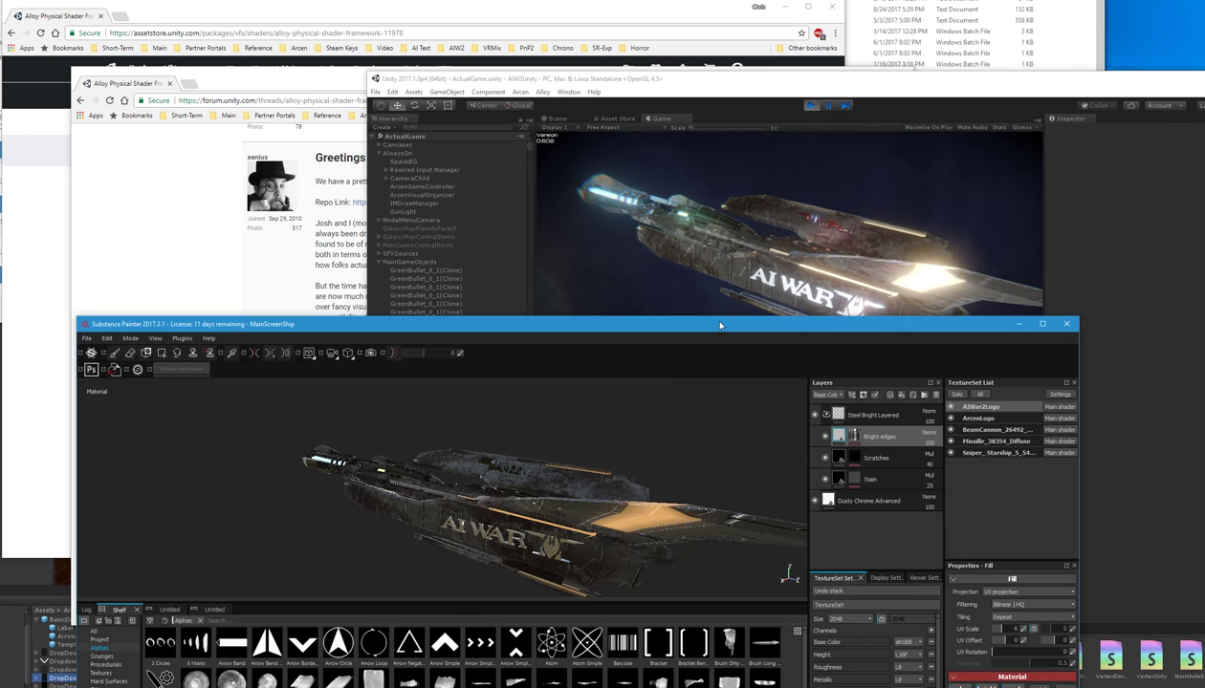
mouse_move(714, 327)
left_mouse_down()
mouse_move(750, 140)
mouse_move(734, 178)
left_mouse_up()
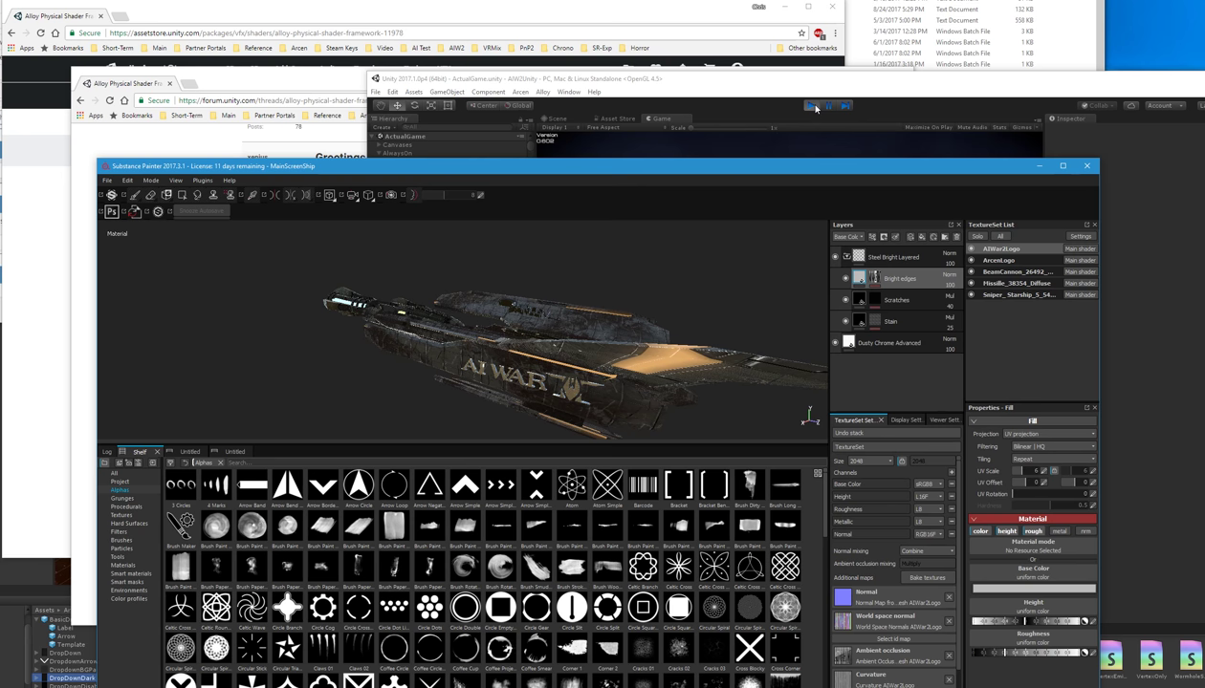
mouse_move(813, 166)
left_mouse_down()
mouse_move(814, 222)
mouse_move(821, 138)
mouse_move(822, 368)
mouse_move(779, 177)
left_mouse_up()
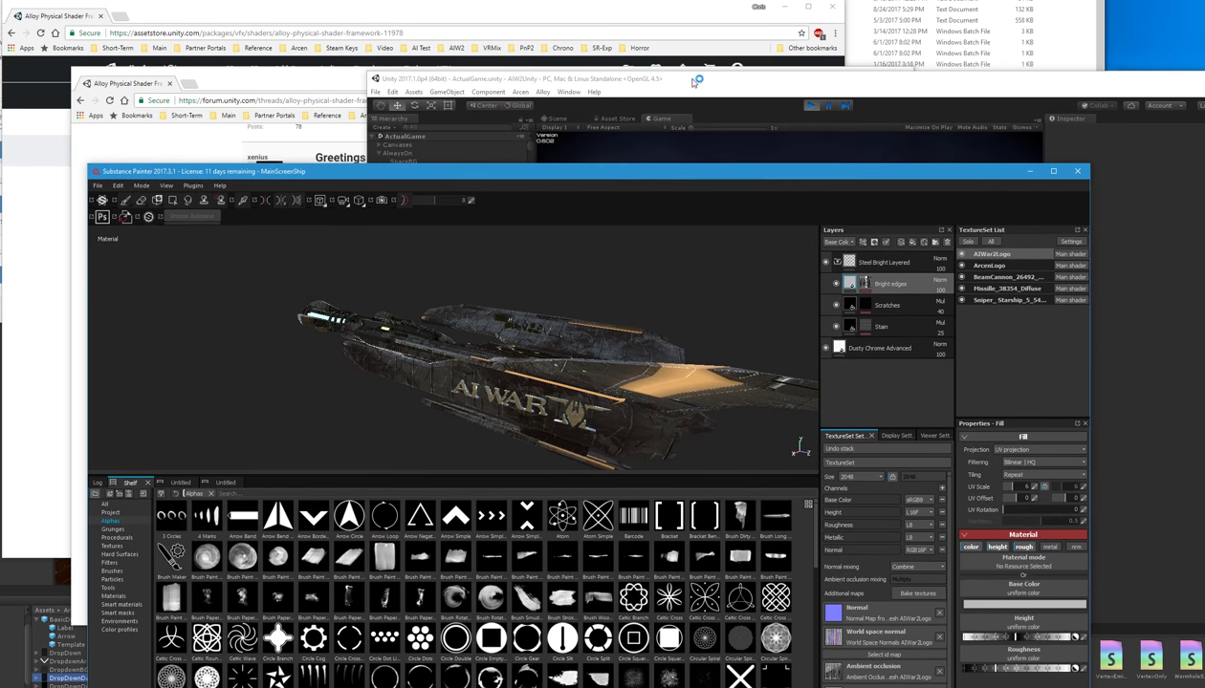
left_click(816, 105)
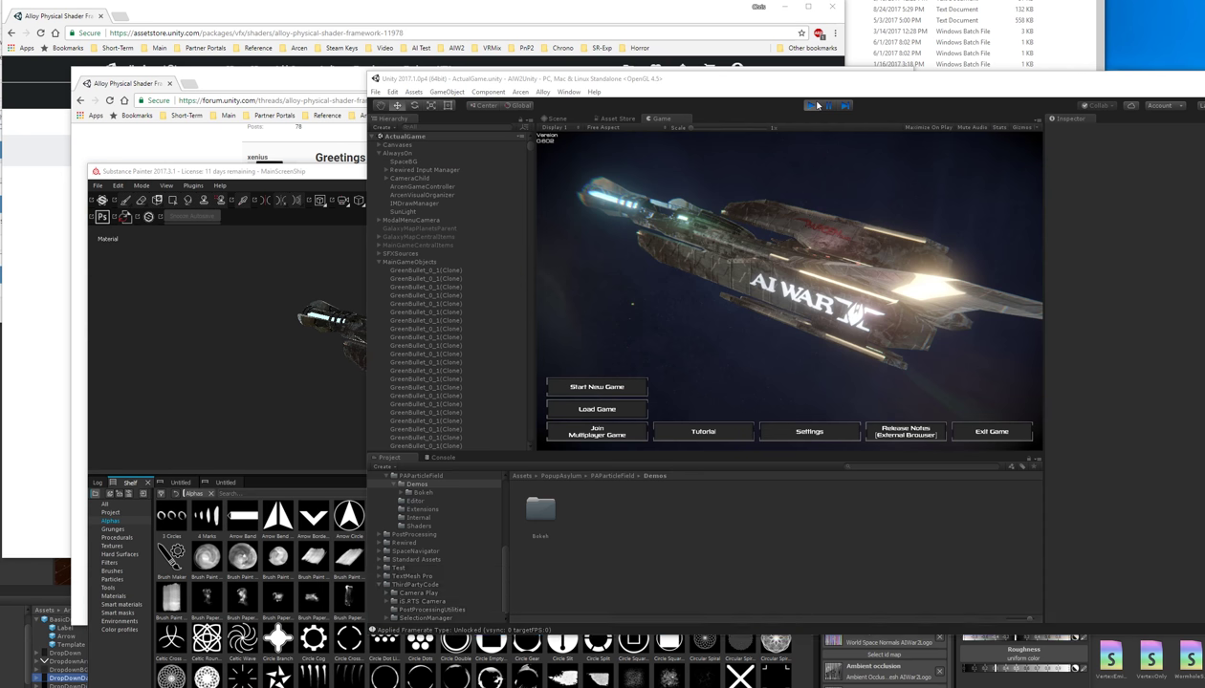
left_click(809, 105)
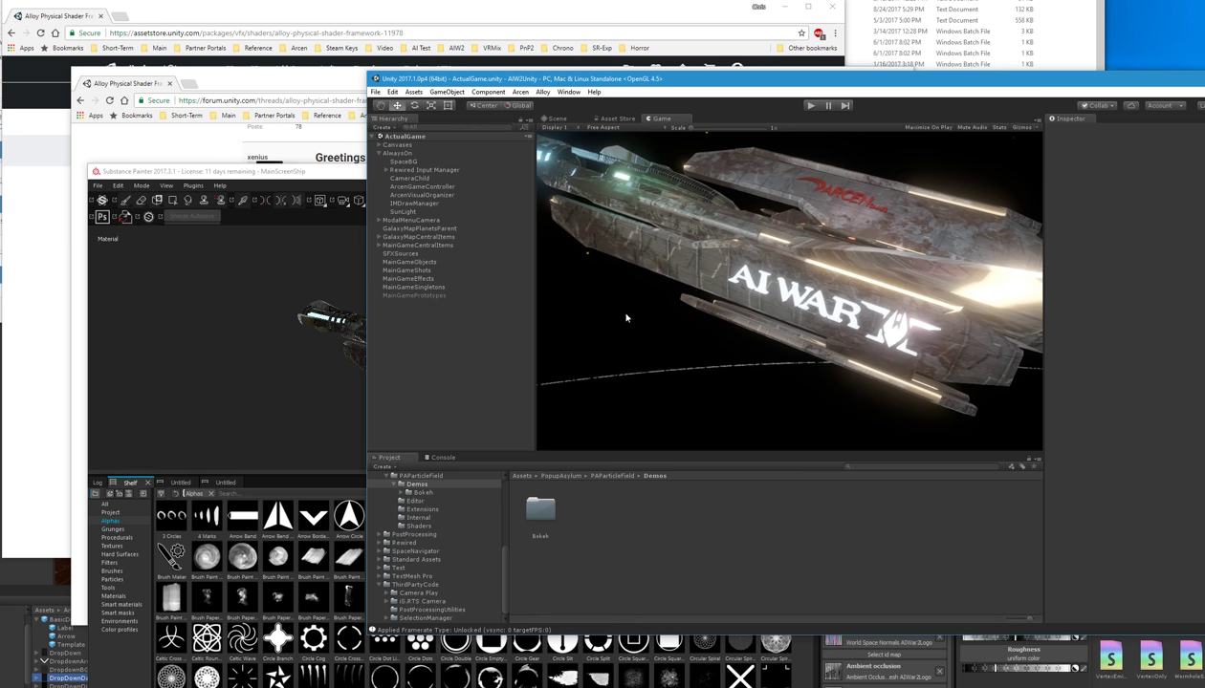
Step: Inspect the Sniper Starship_5Renderer's Standard shader material with emission enabled, then return to the Game view
left_click(556, 118)
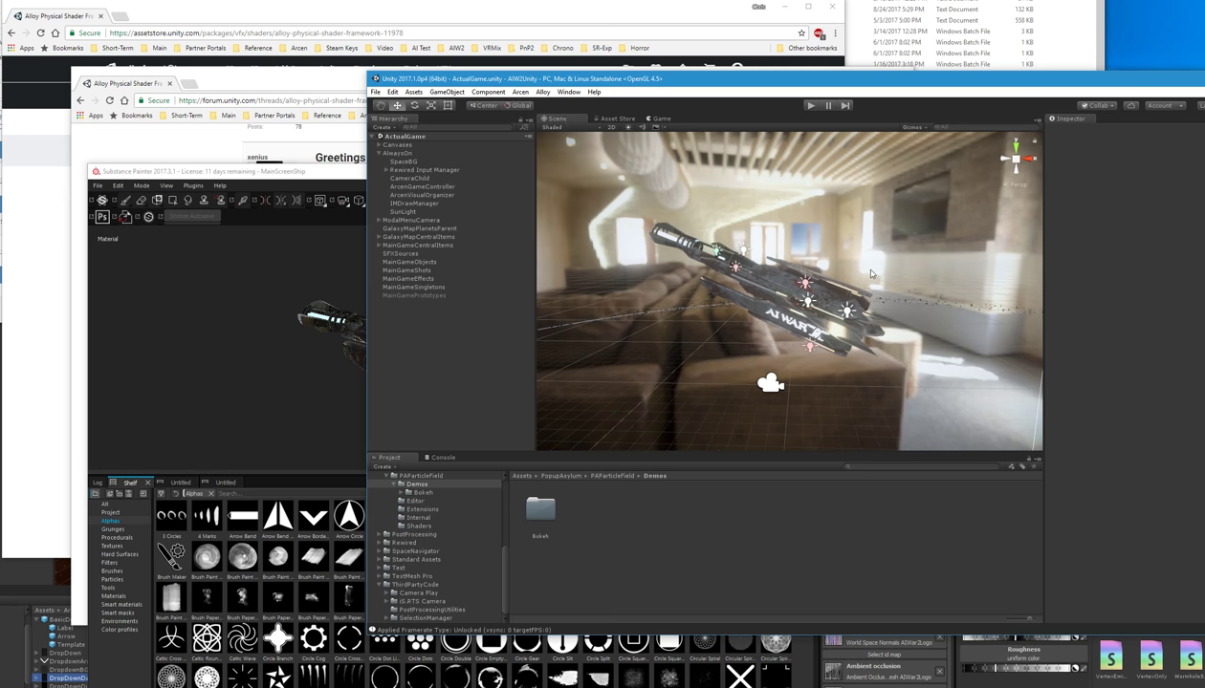
left_click(762, 292)
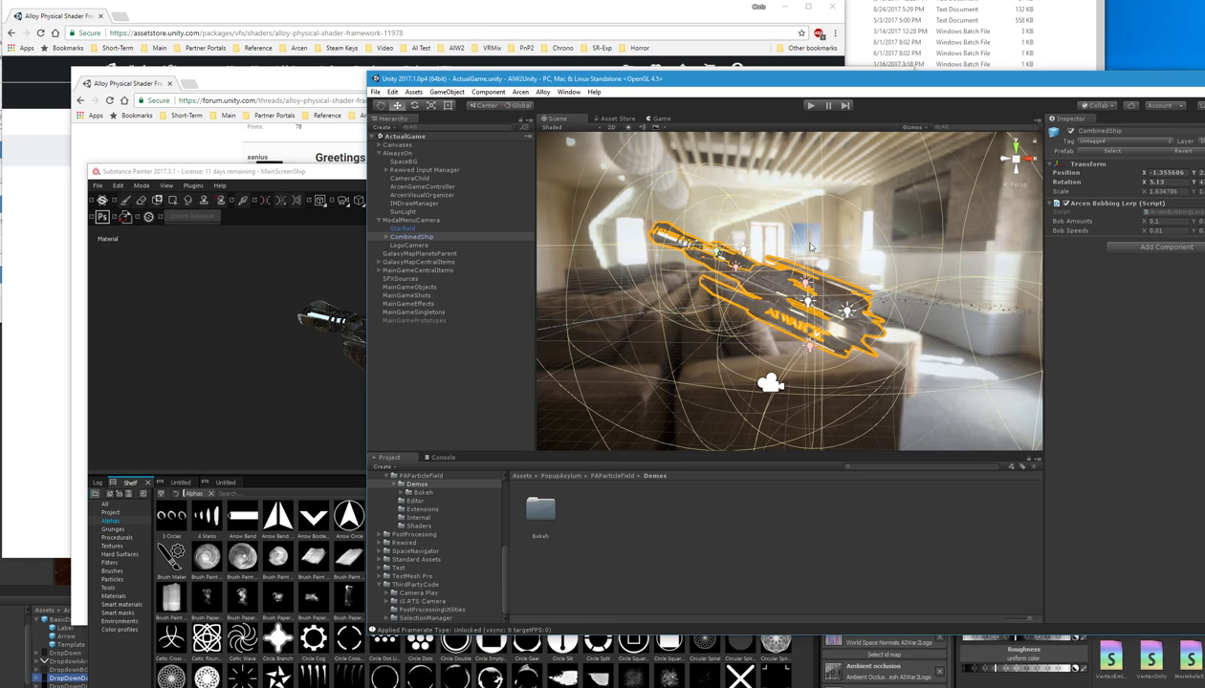
left_click_drag(915, 87, 777, 80)
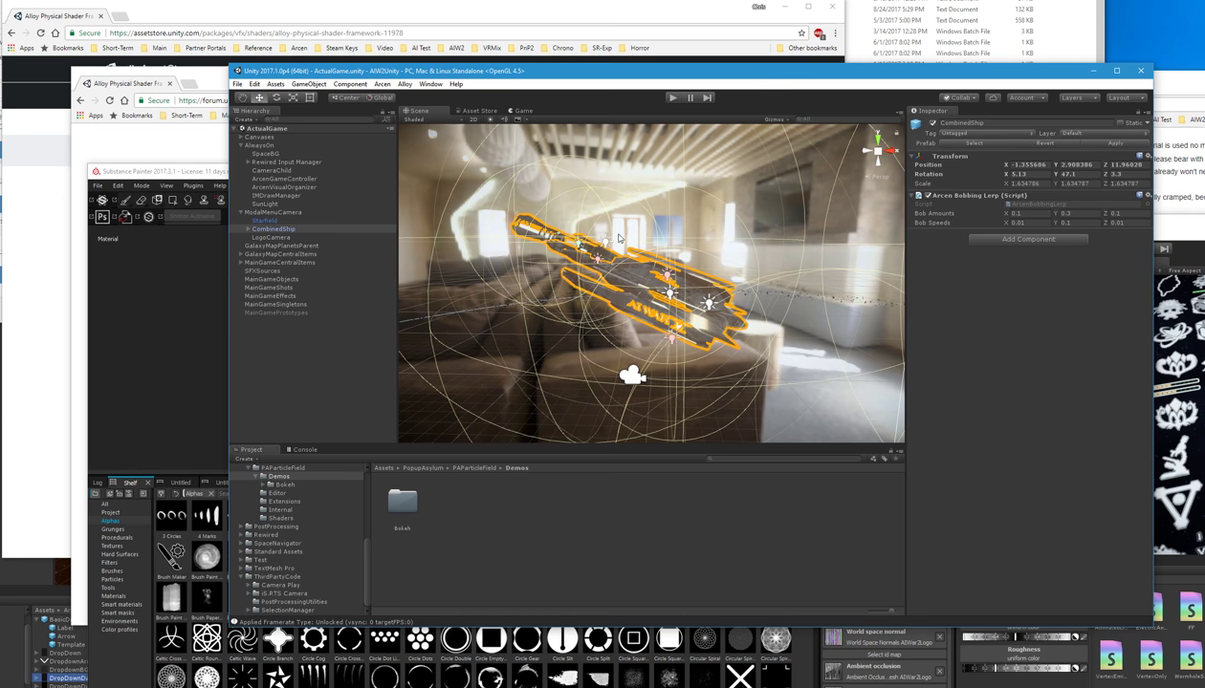
left_click(638, 276)
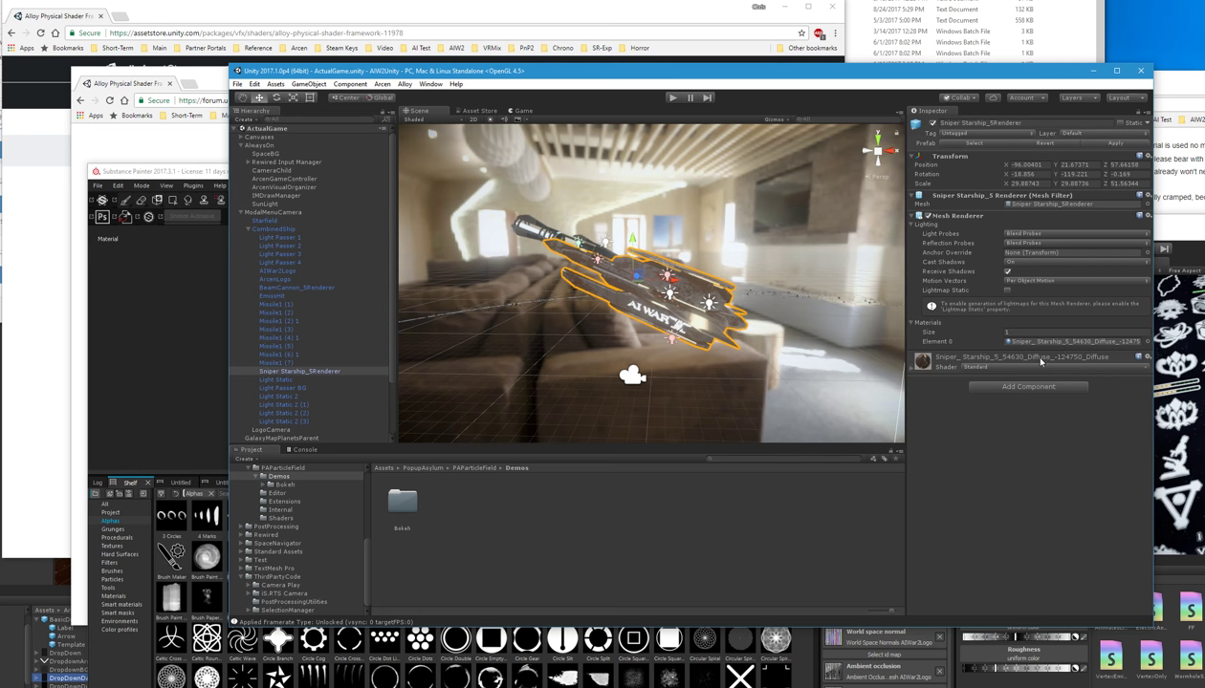
left_click(913, 373)
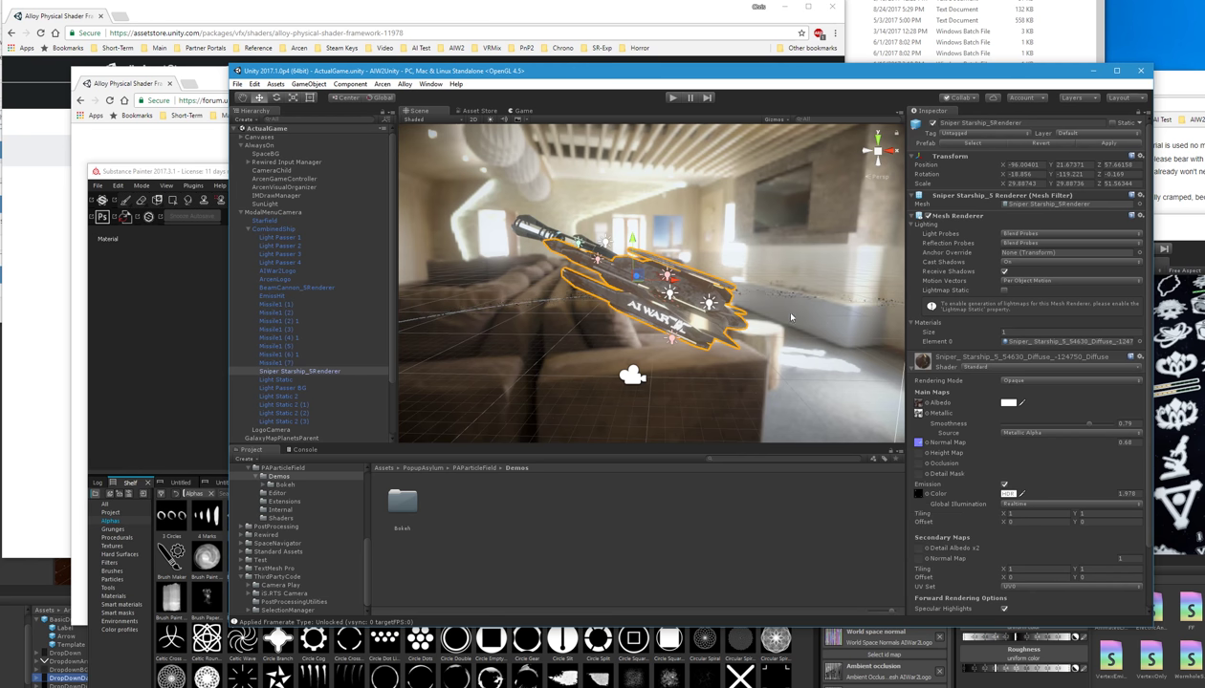
left_click(522, 111)
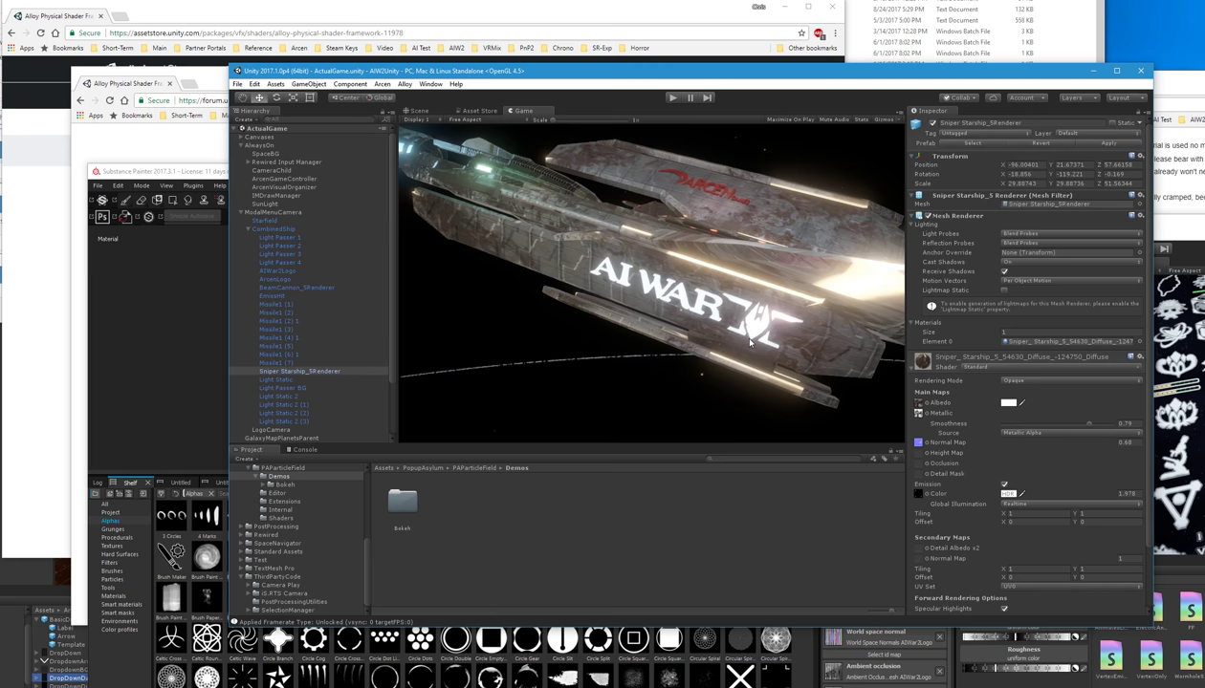
Step: Bring Substance Painter forward and orbit the ship to a new angle
left_click(139, 366)
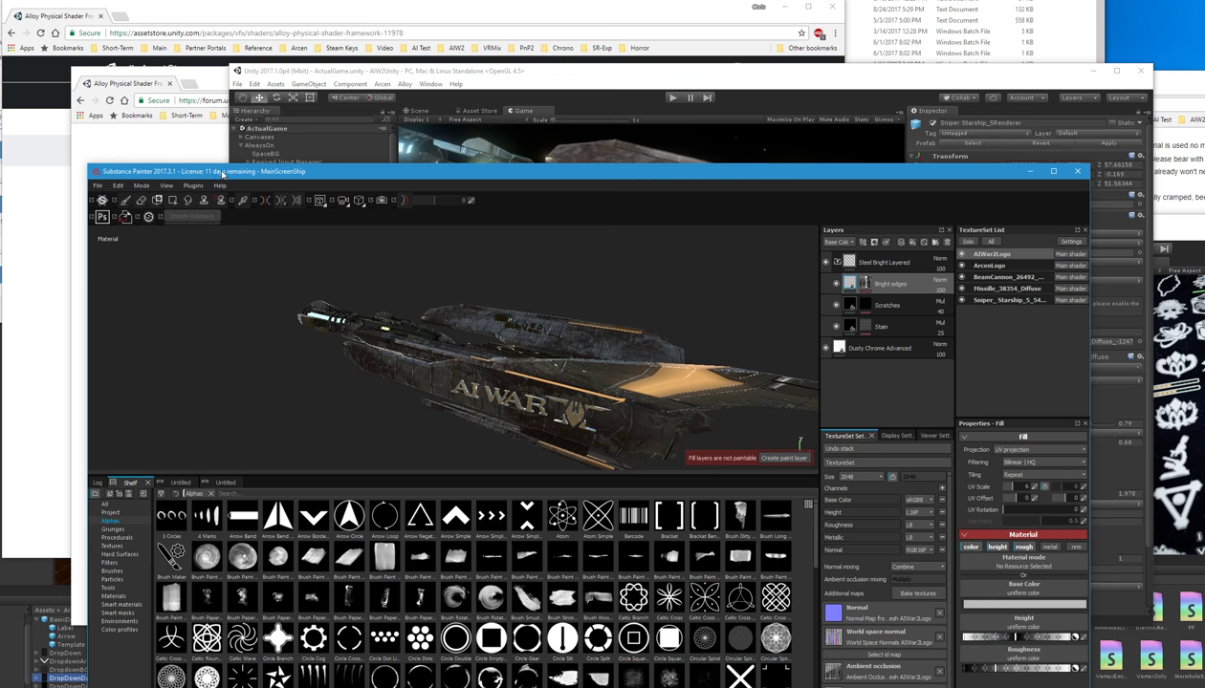
left_click_drag(221, 174, 187, 137)
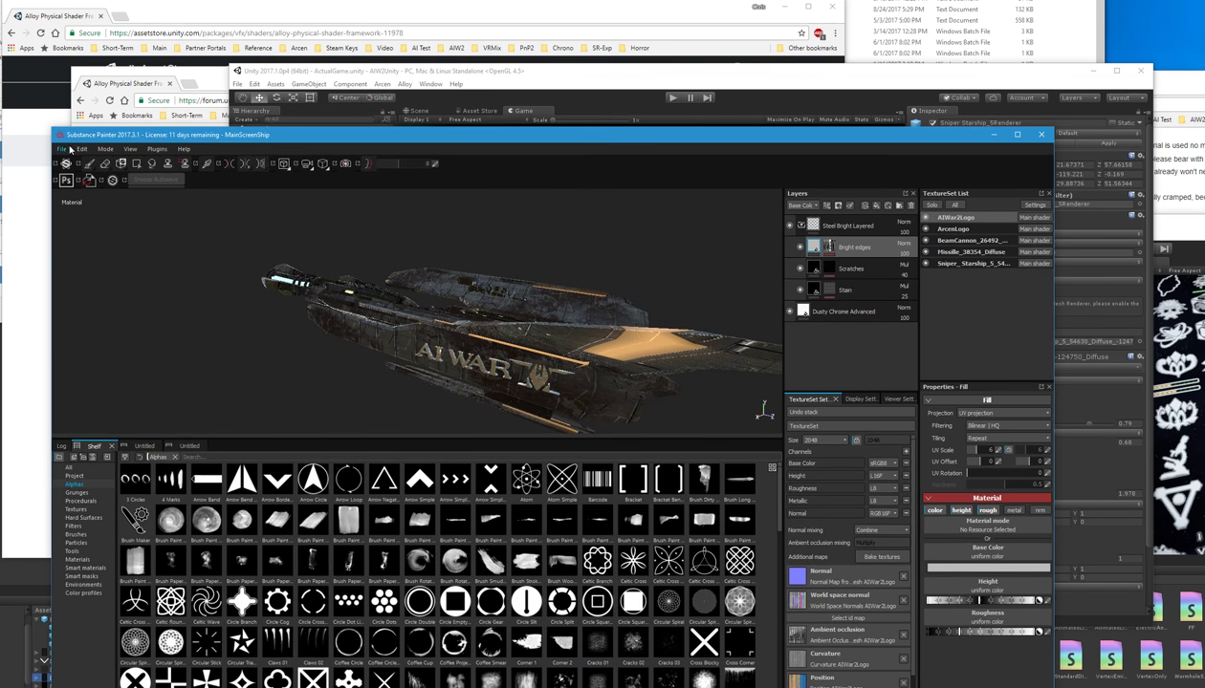
left_click_drag(463, 308, 574, 321, "alt")
Step: Open Export Textures for the five texture sets and browse the config presets under Unity 5 (Standard Metallic)
left_click(62, 150)
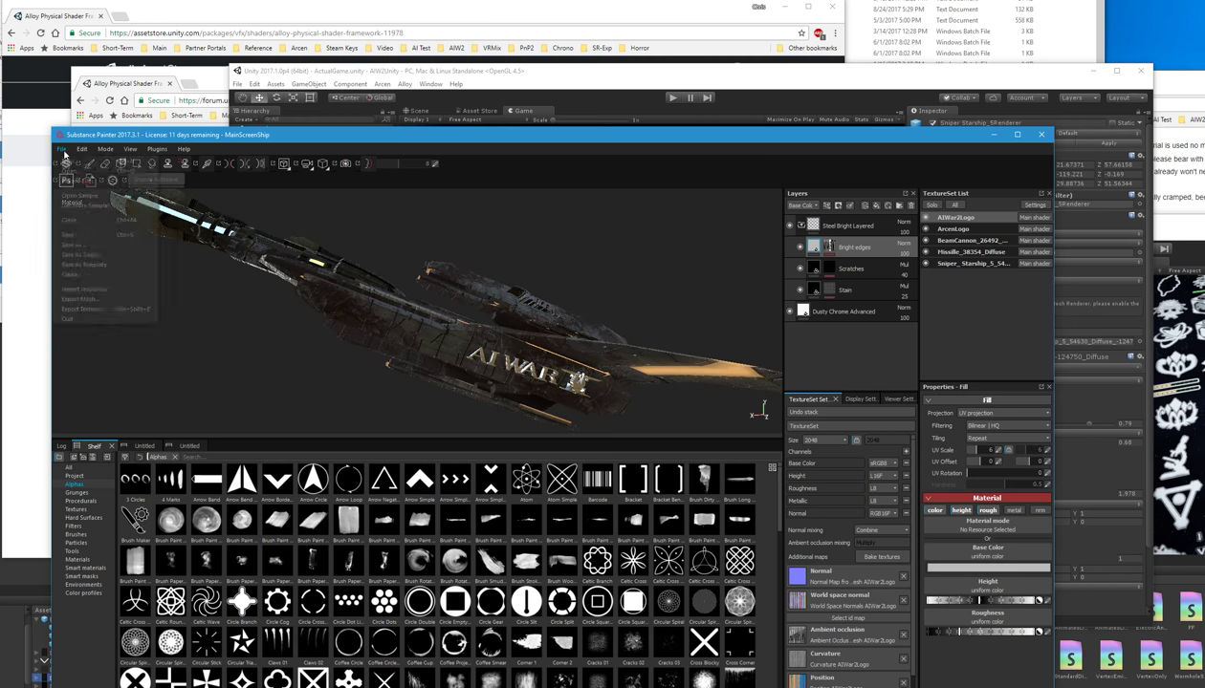
left_click(144, 307)
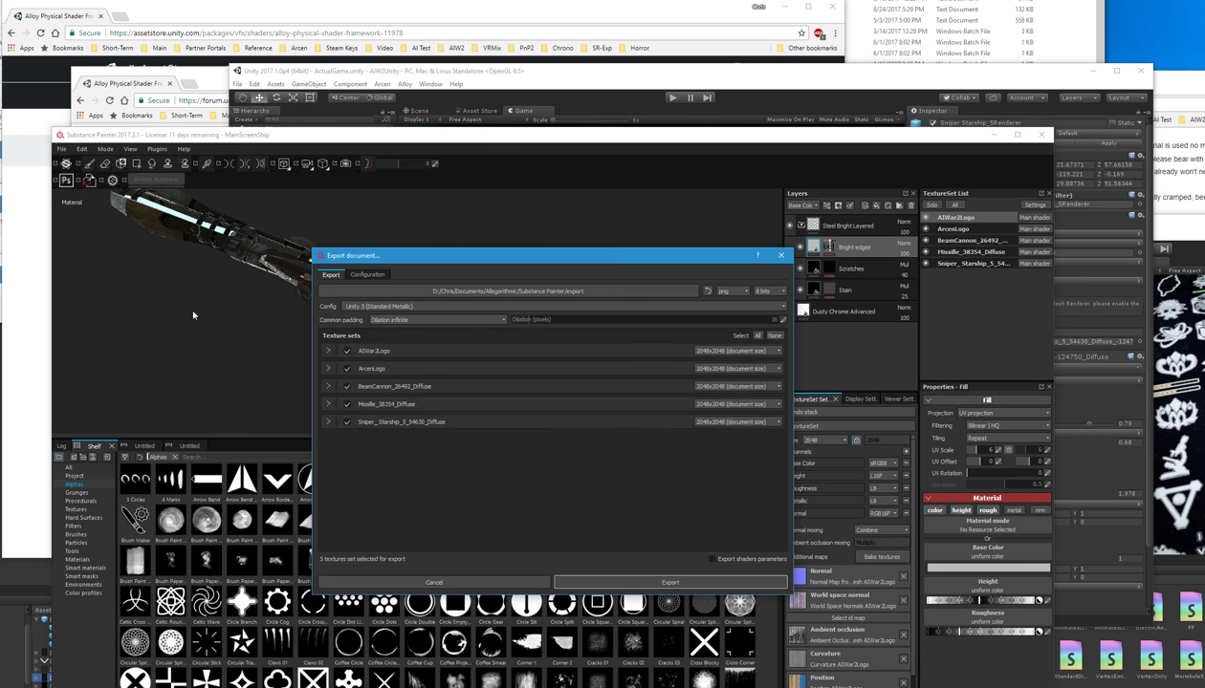
left_click(353, 308)
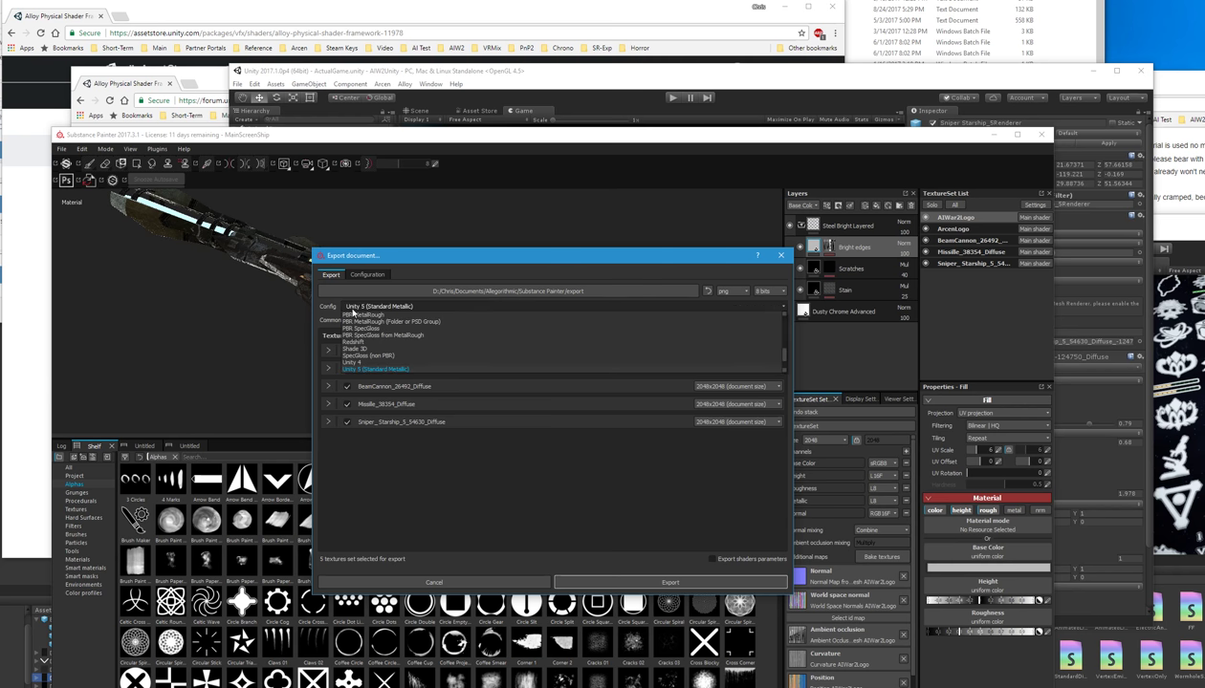
scroll(368, 350, "up", 5)
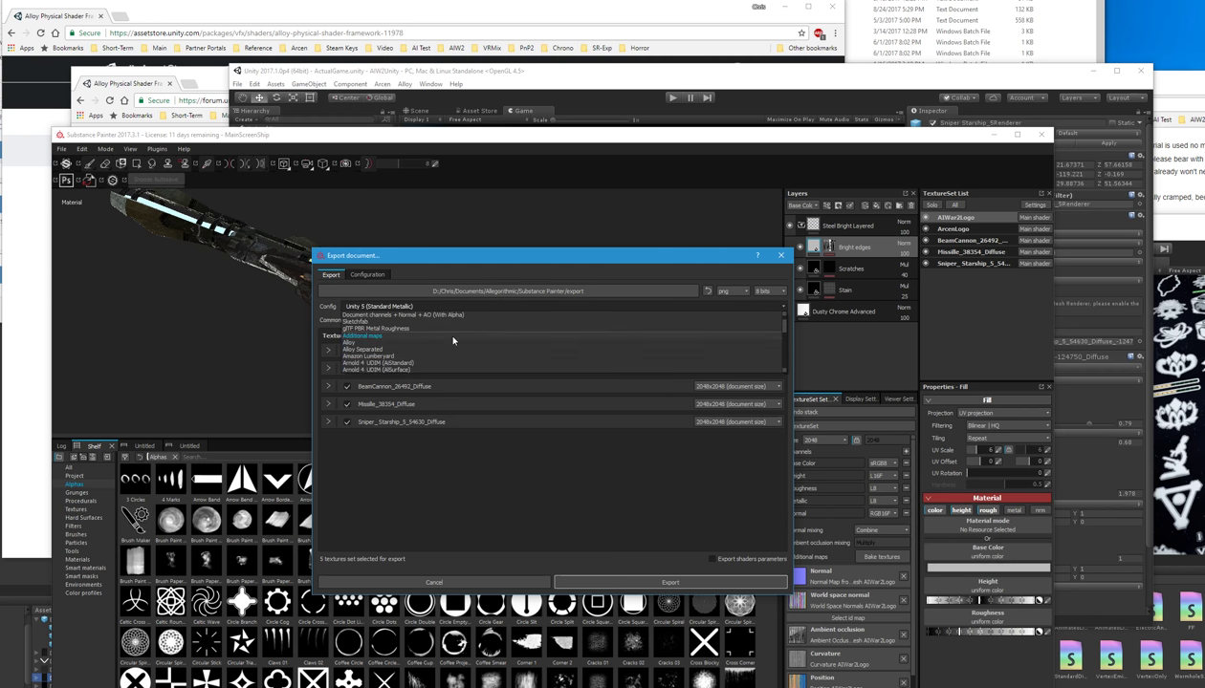
Step: Switch to the export Configuration page and select the Alloy Separated preset
left_click(320, 322)
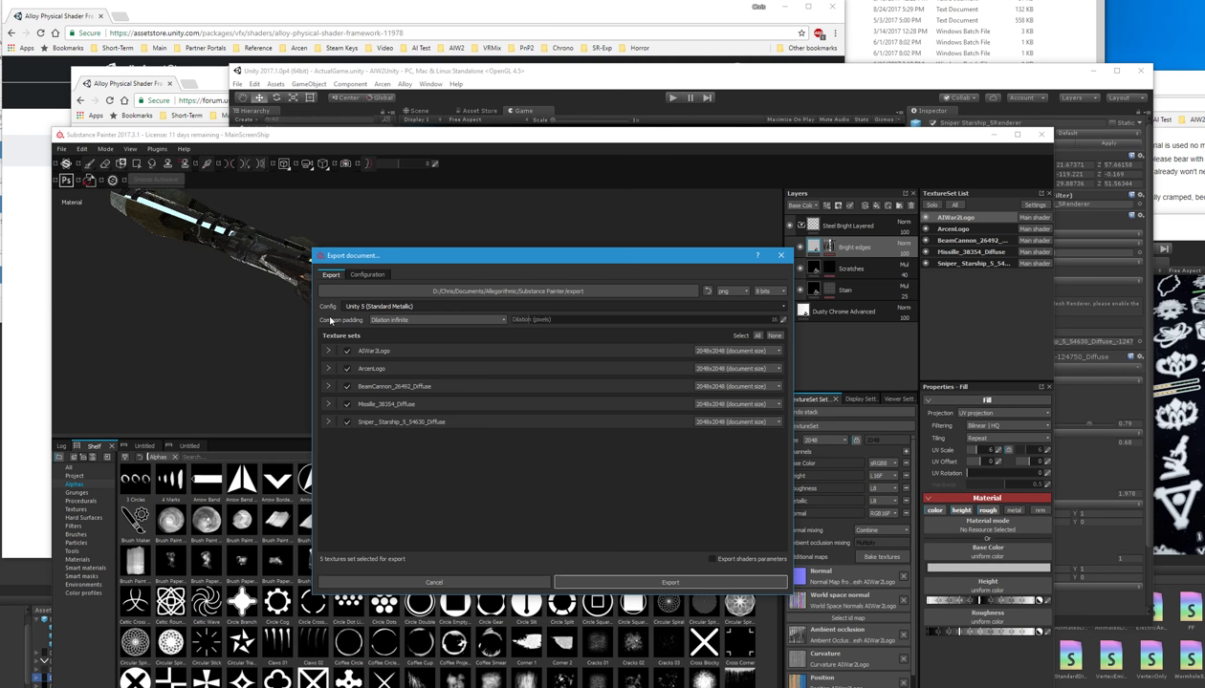
left_click(367, 275)
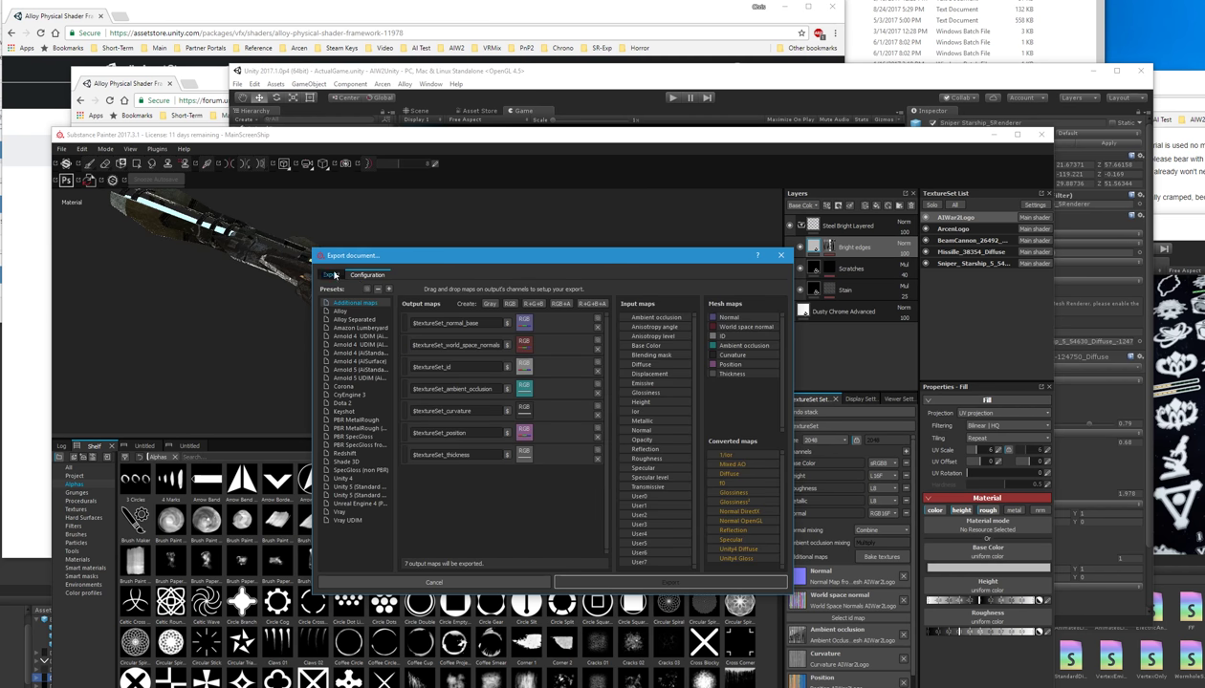
left_click(326, 275)
left_click(362, 276)
left_click(359, 319)
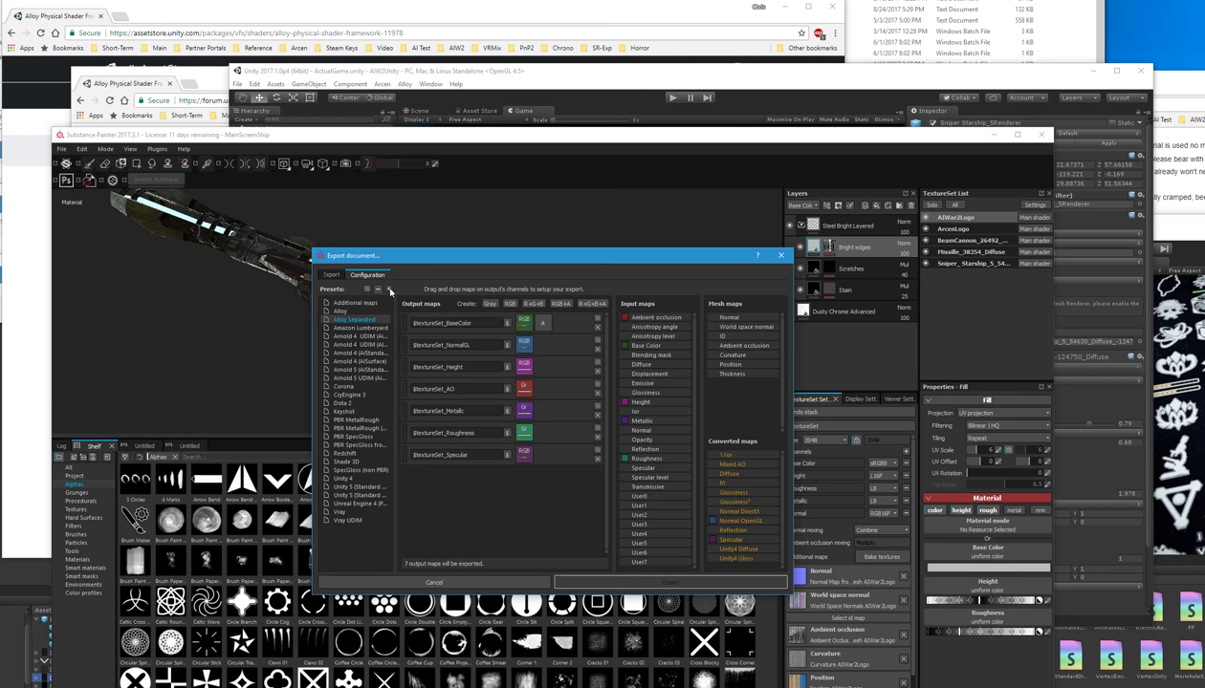
Step: Add a new export preset and name it 'Alloy Emissive'
left_click(389, 289)
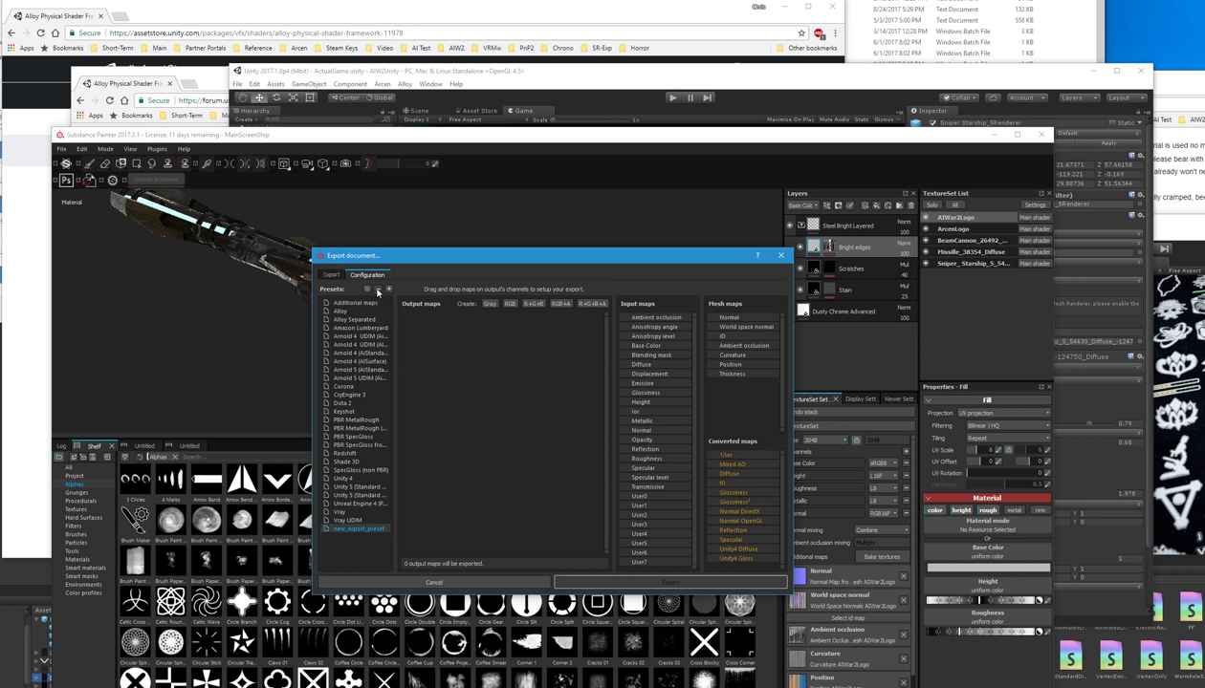
left_click(368, 530)
type("Alloy Emissive")
key("Return")
Step: Compare the empty Alloy Emissive preset with the Unreal Engine 4 and Alloy Separated presets
left_click(331, 274)
left_click(364, 276)
left_click(356, 503)
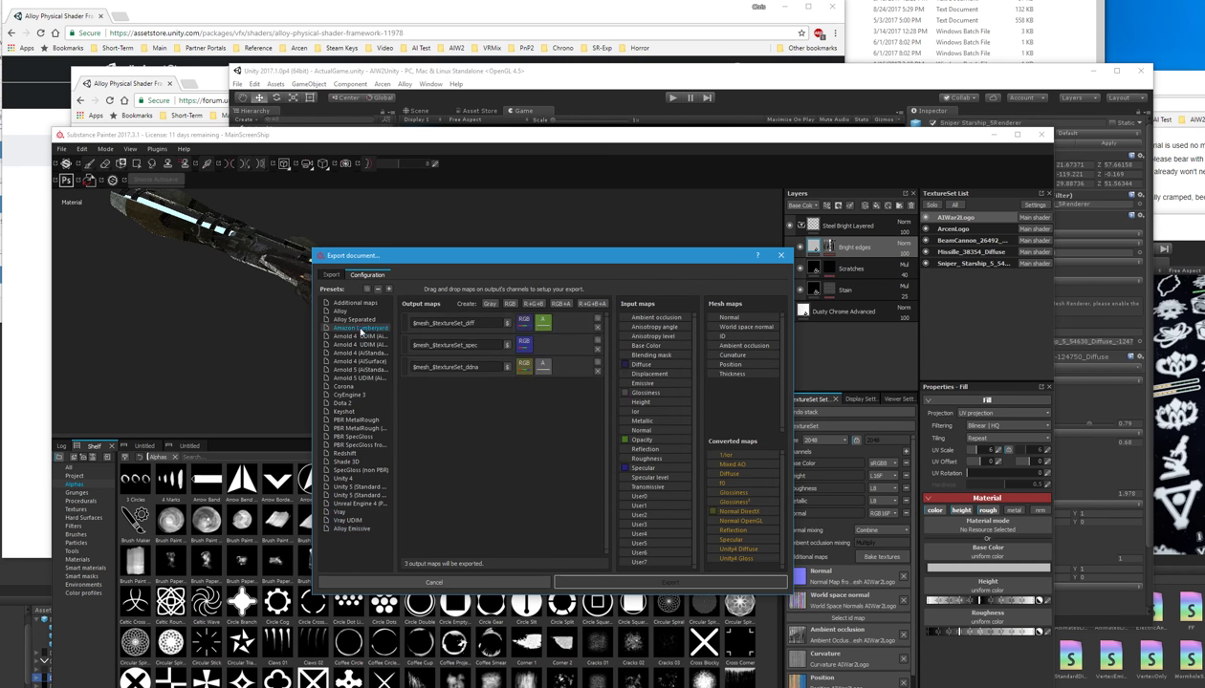
left_click(360, 530)
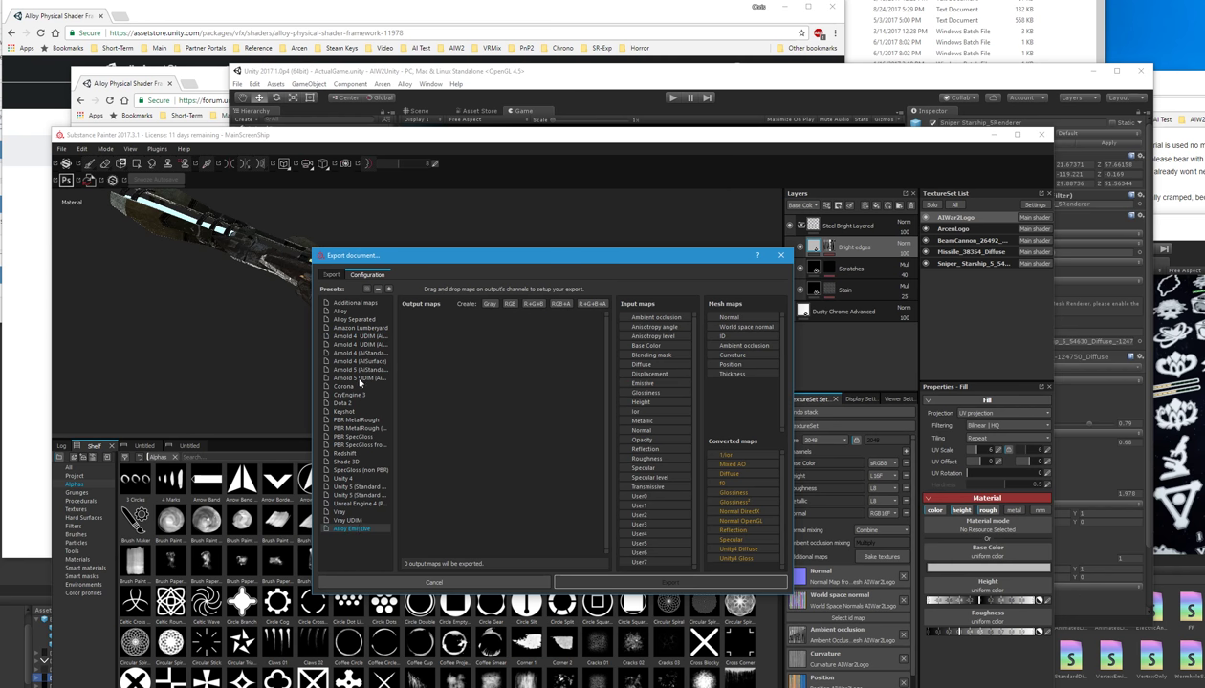
left_click(355, 320)
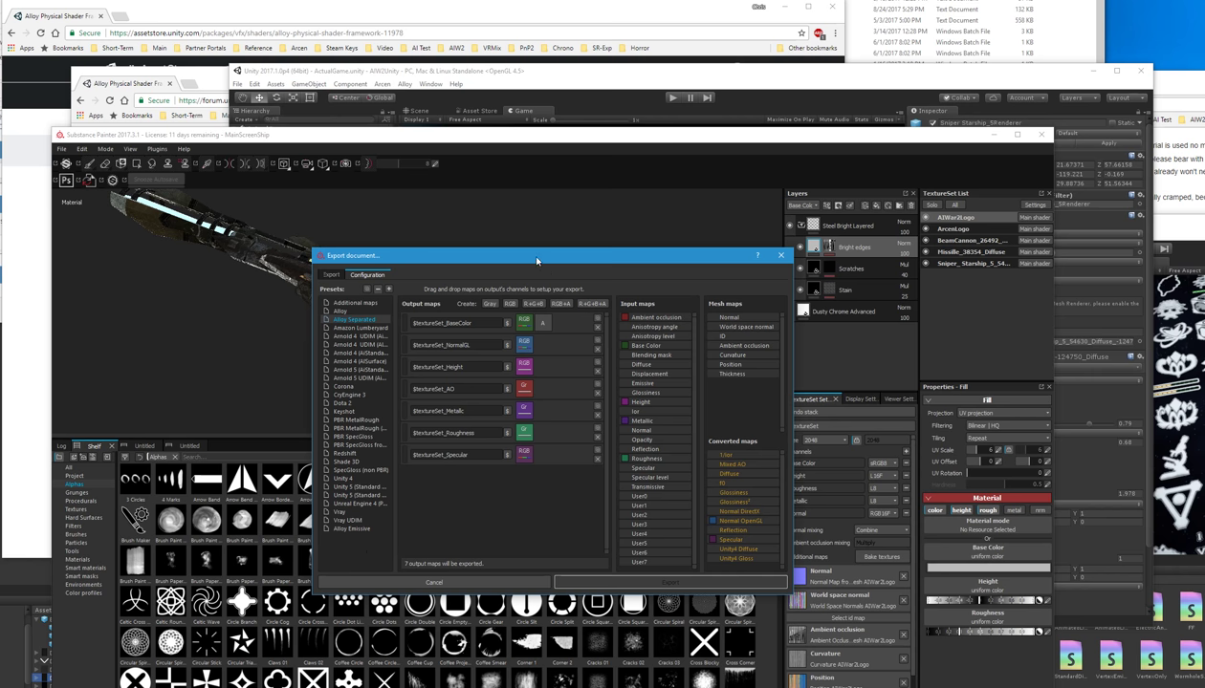
mouse_move(536, 259)
left_mouse_down()
mouse_move(530, 284)
mouse_move(469, 278)
left_mouse_up()
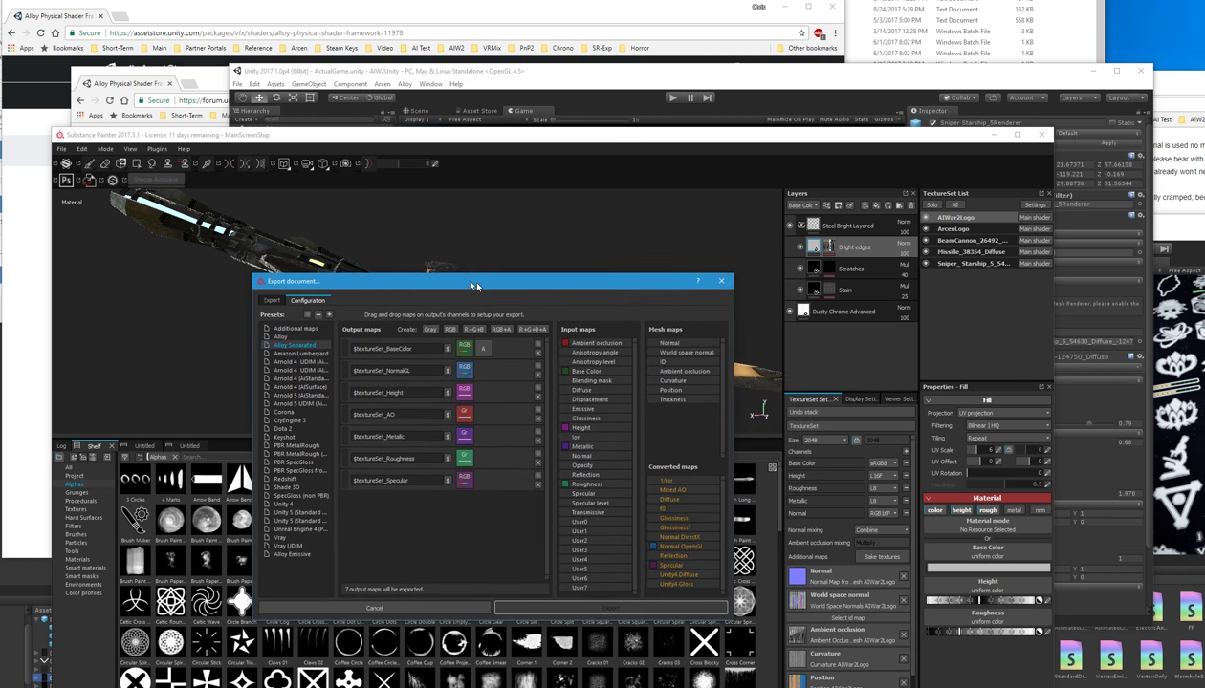
Step: In Unity, open Alloy's Material Map Channel Packer and place it at the top centre
left_click(442, 72)
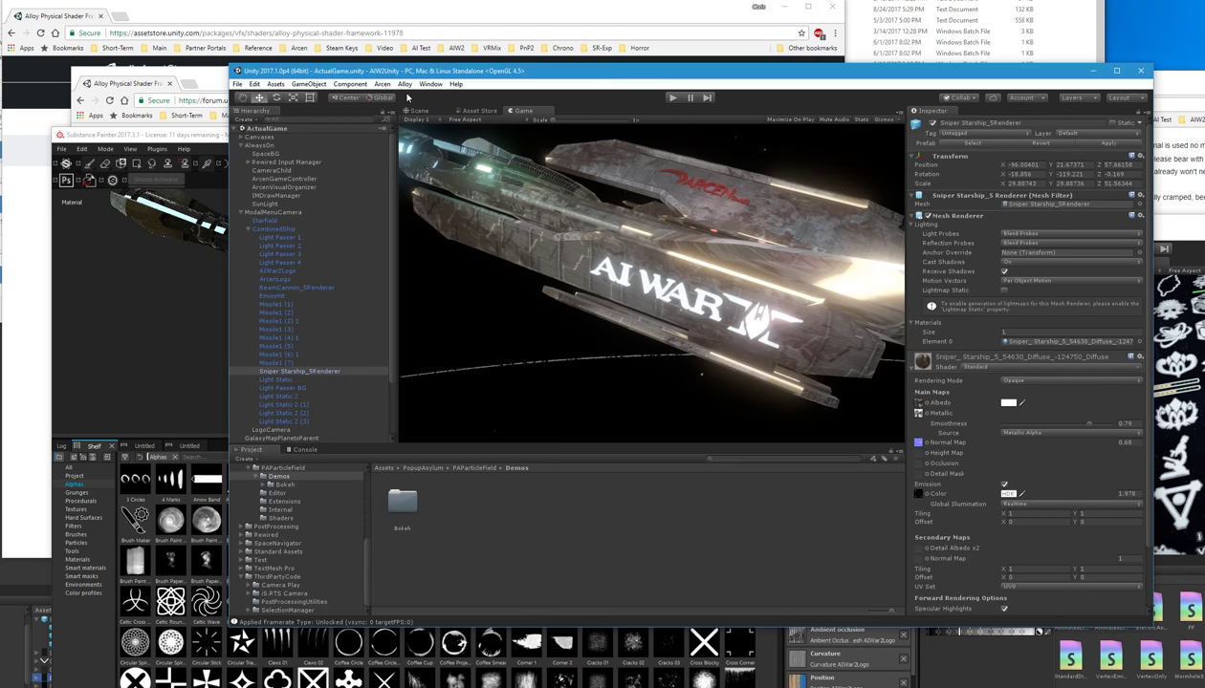
left_click(404, 84)
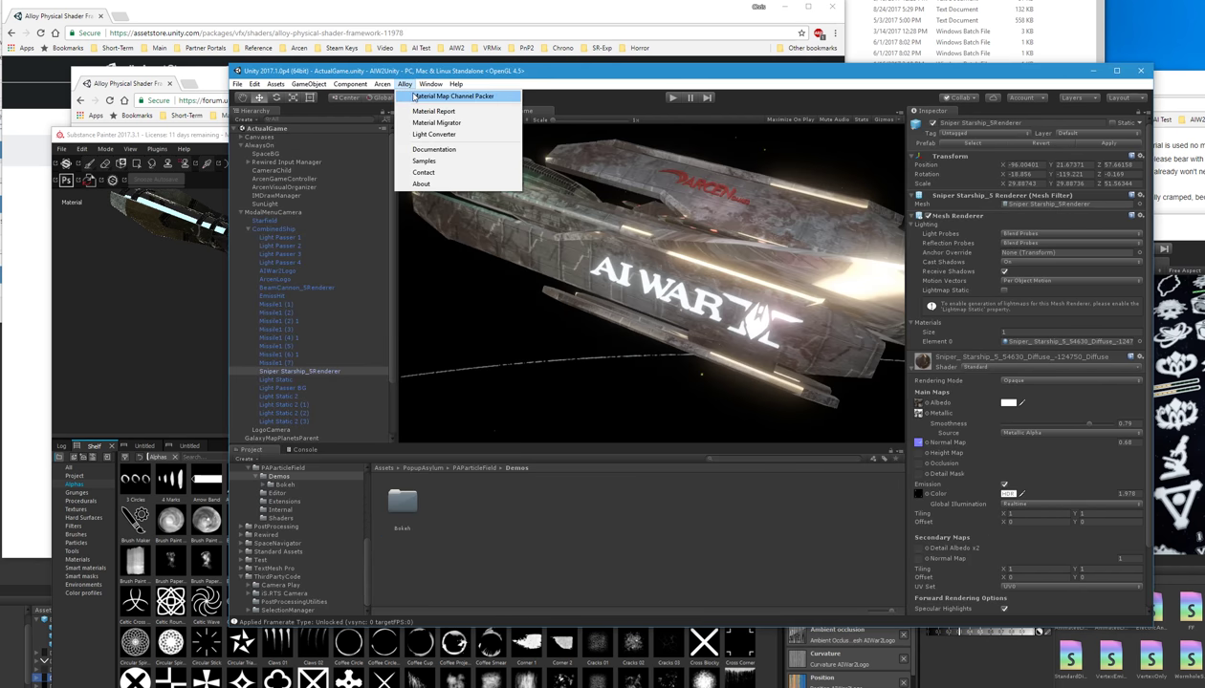
left_click(449, 97)
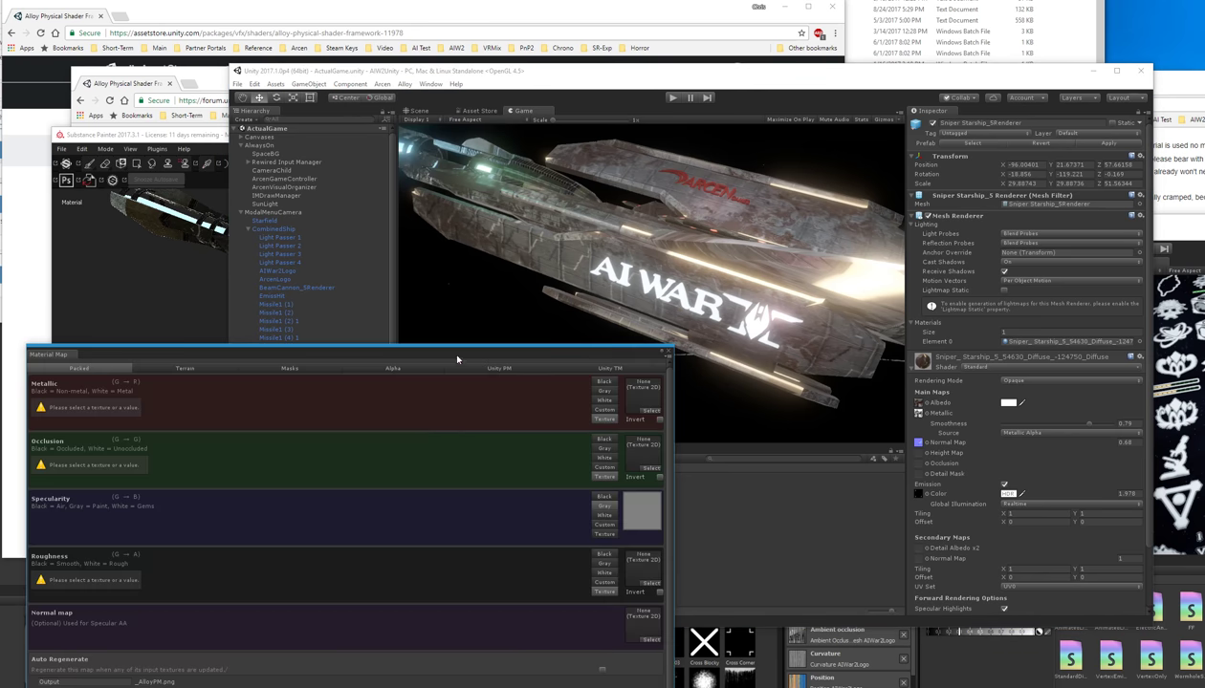
left_click_drag(456, 359, 814, 115)
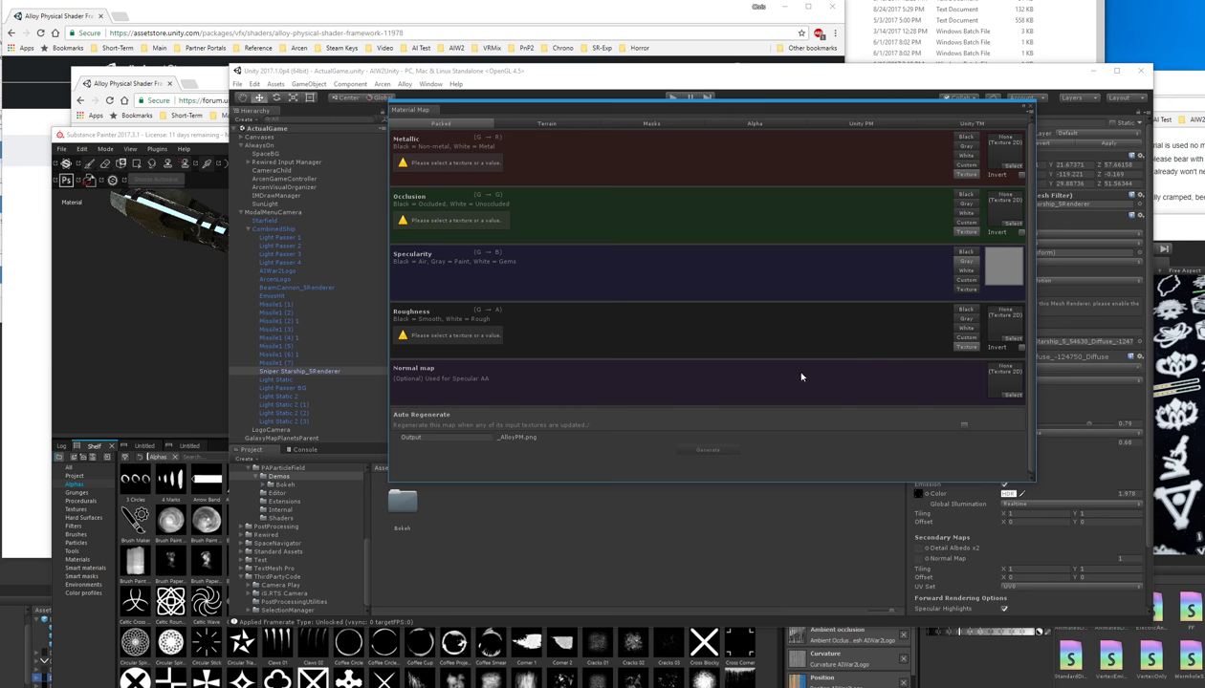
left_click_drag(927, 108, 932, 107)
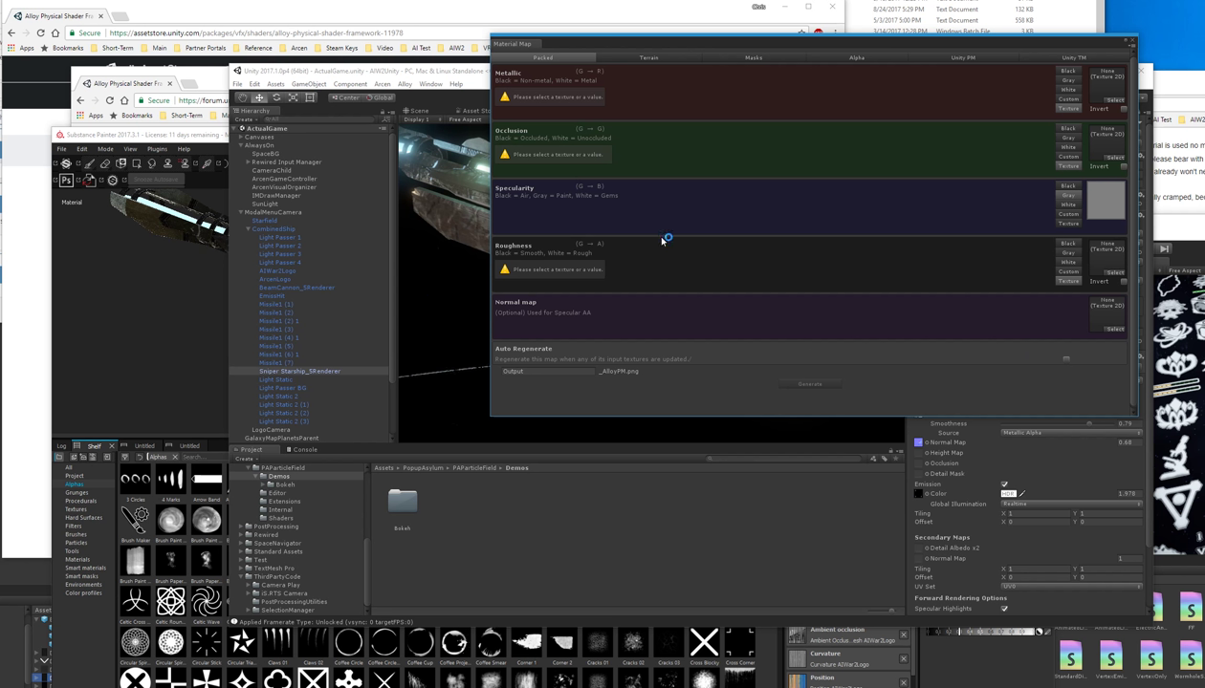
left_click(218, 332)
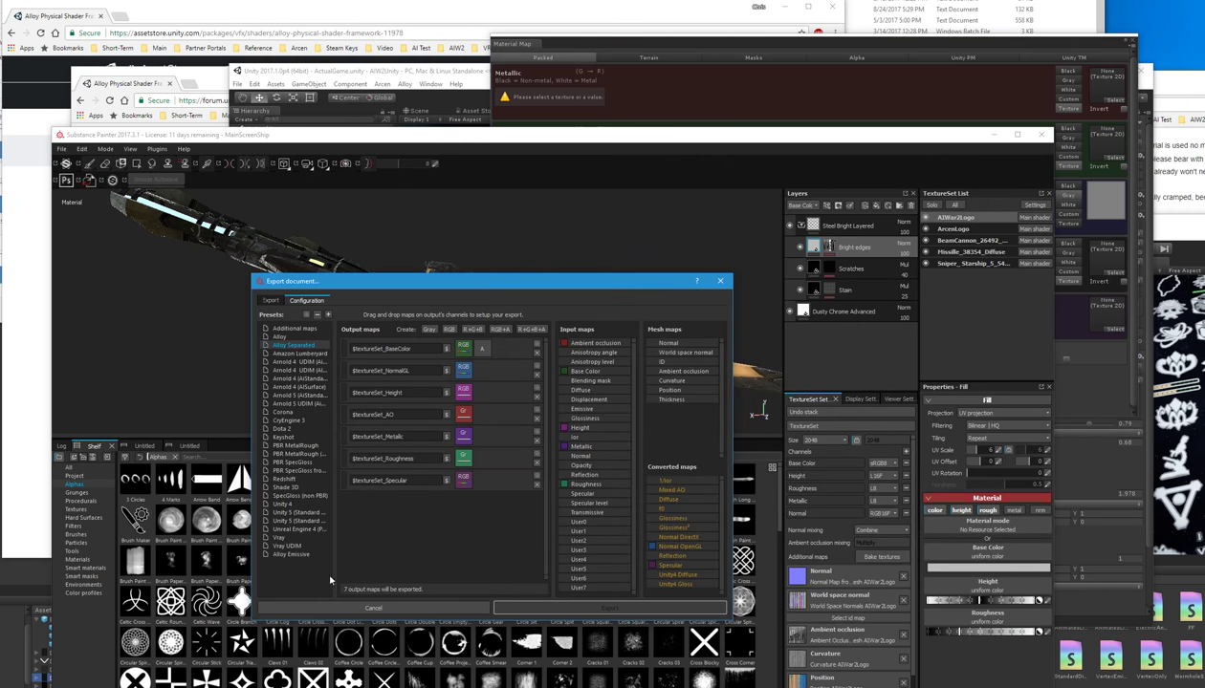
Step: Add an RGB+A output map to Alloy Emissive, checking Alloy Separated for reference
left_click(299, 555)
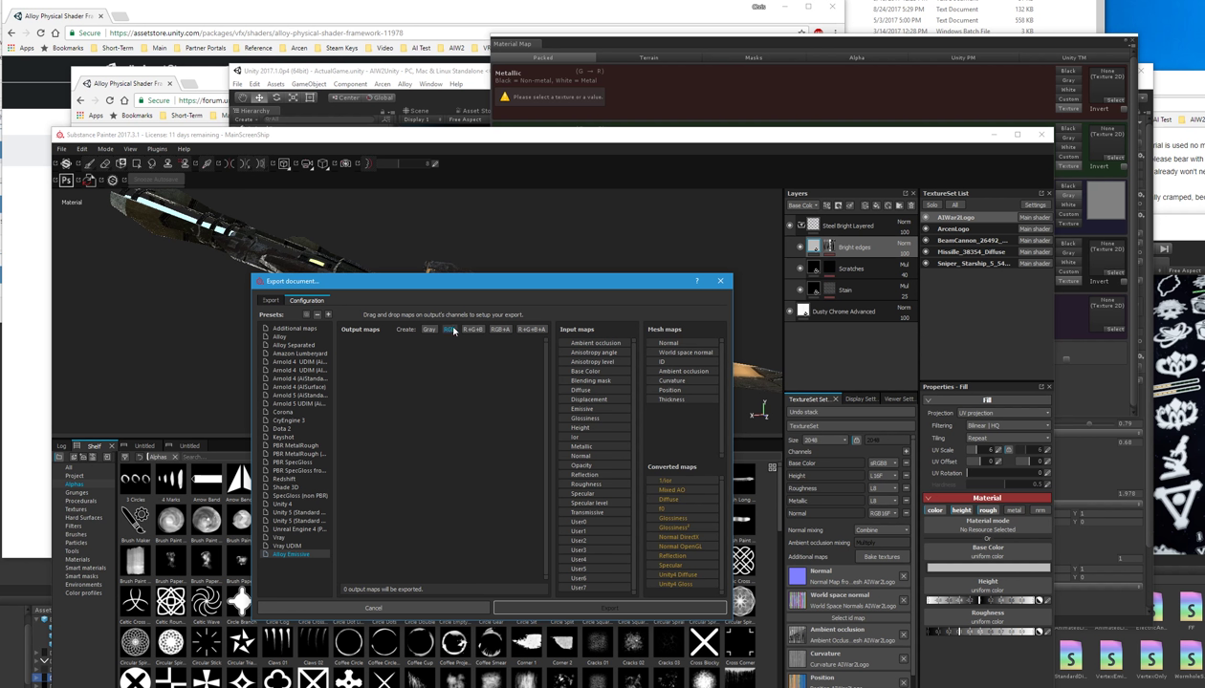
left_click(503, 331)
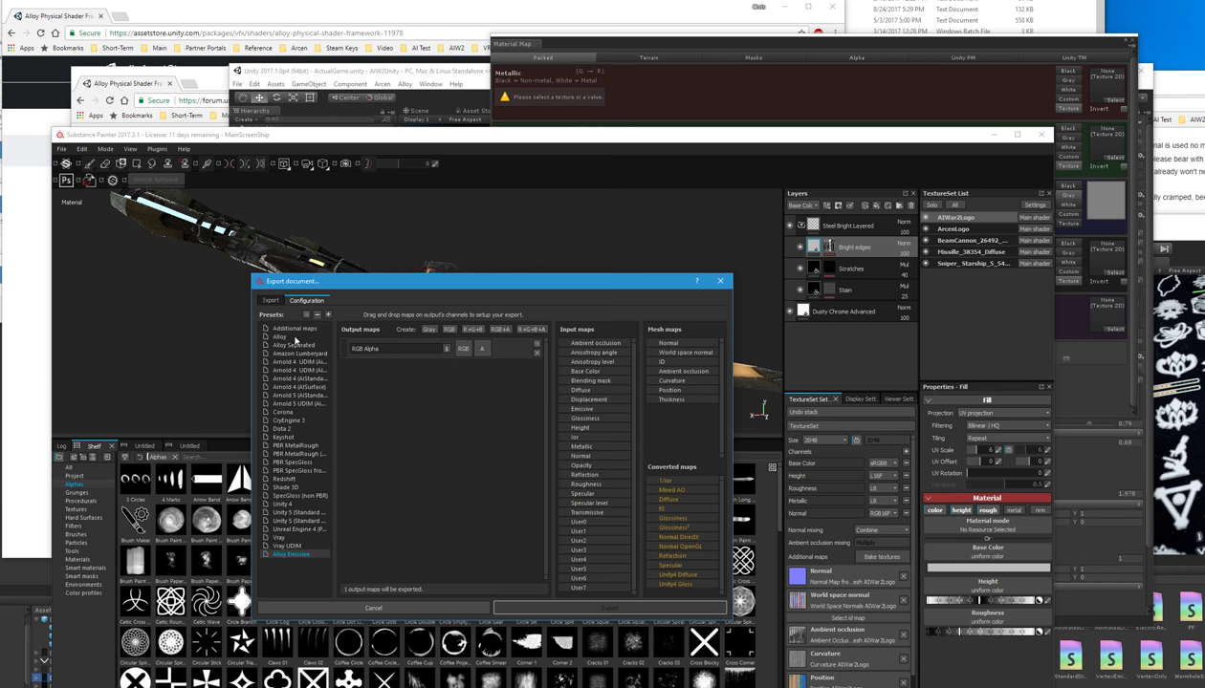
left_click(299, 344)
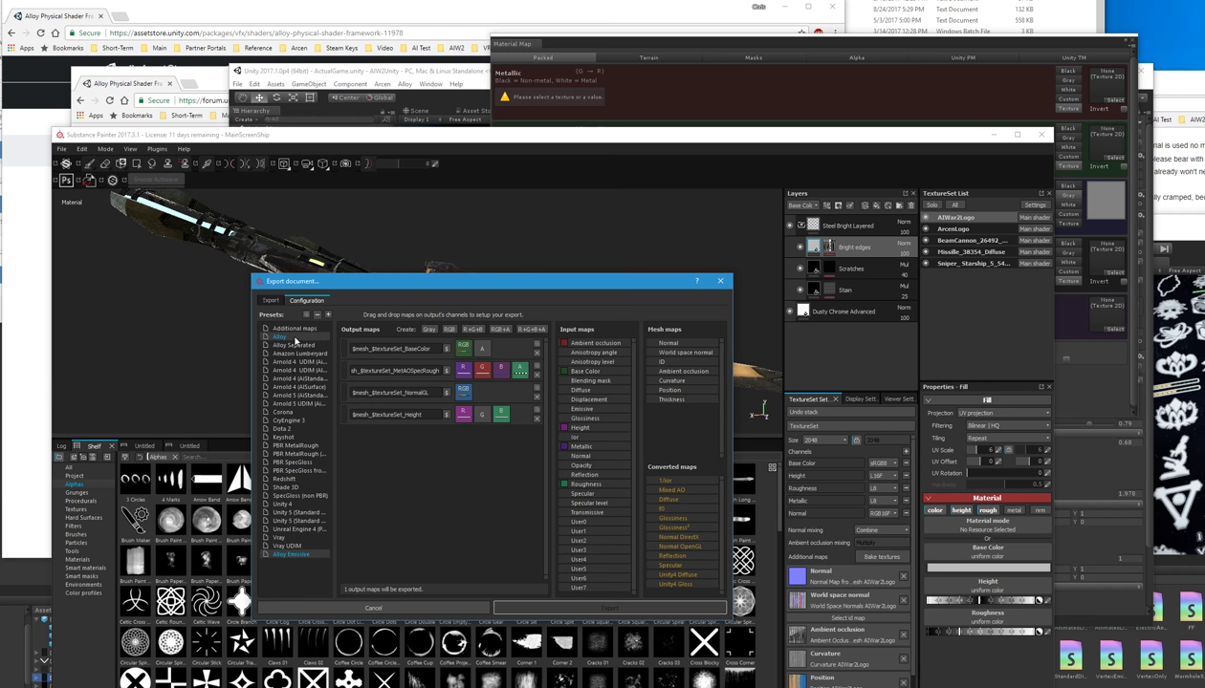
left_click(296, 554)
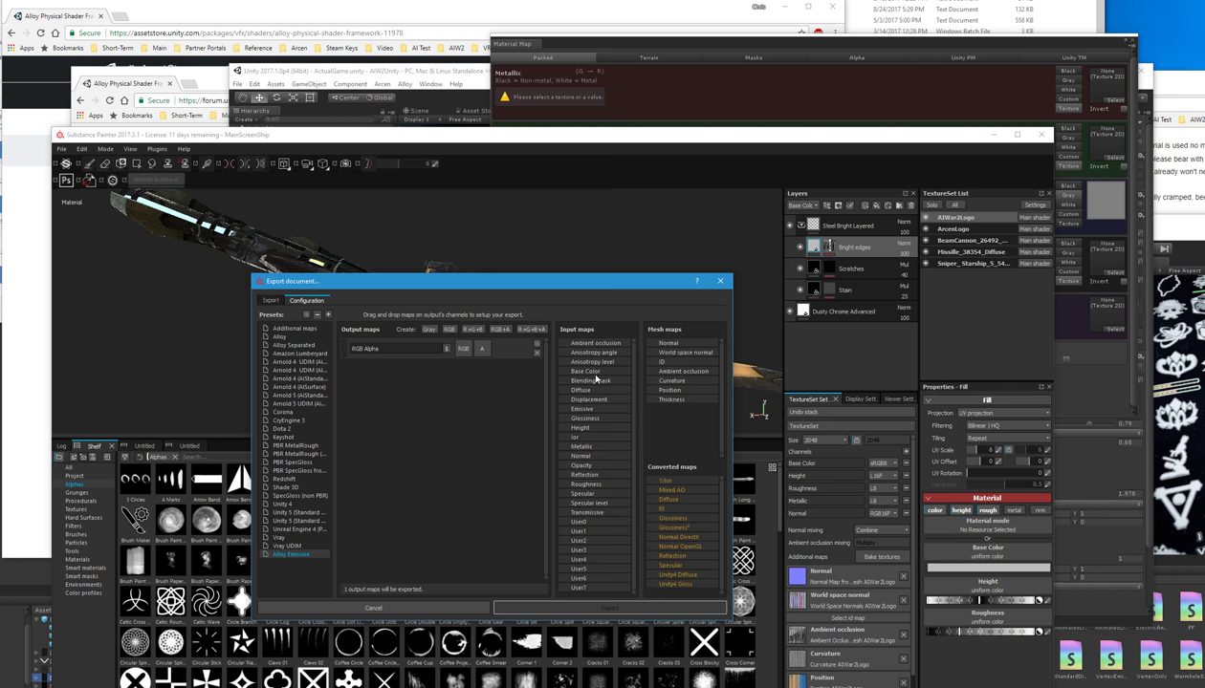
left_click(287, 346)
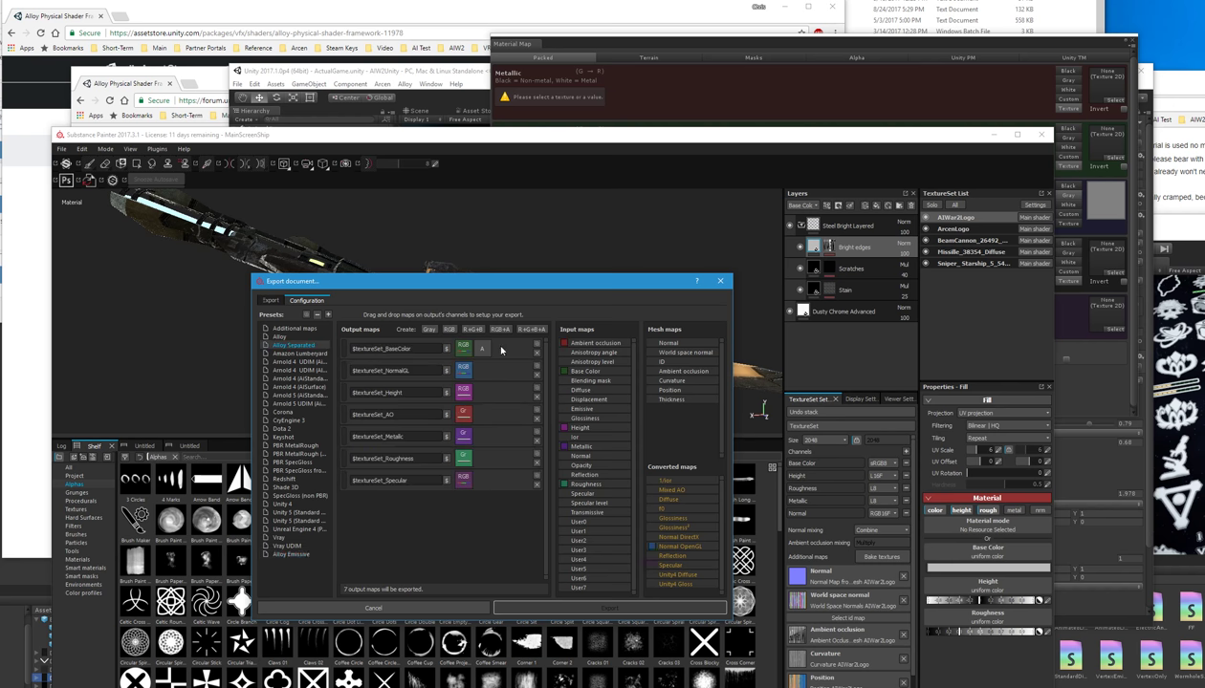
left_click(291, 555)
Step: Route Base Color into the RGB+A map's RGB channels and Opacity into its alpha channel
left_click_drag(588, 371, 463, 349)
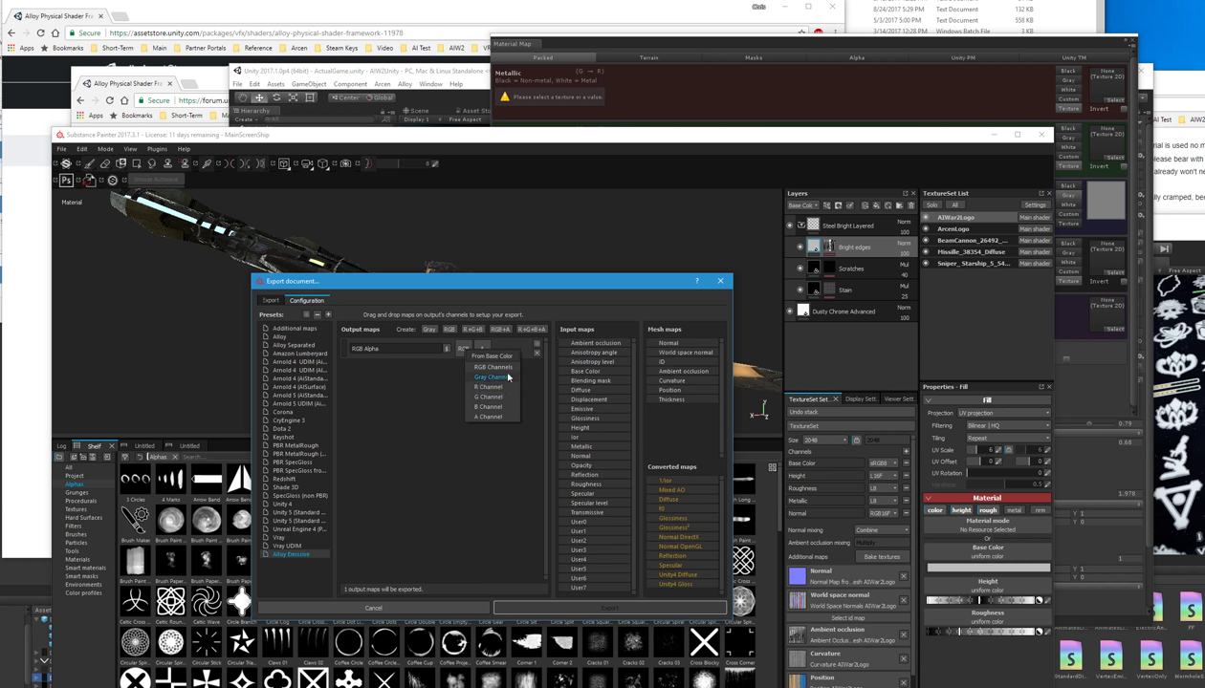
left_click(505, 369)
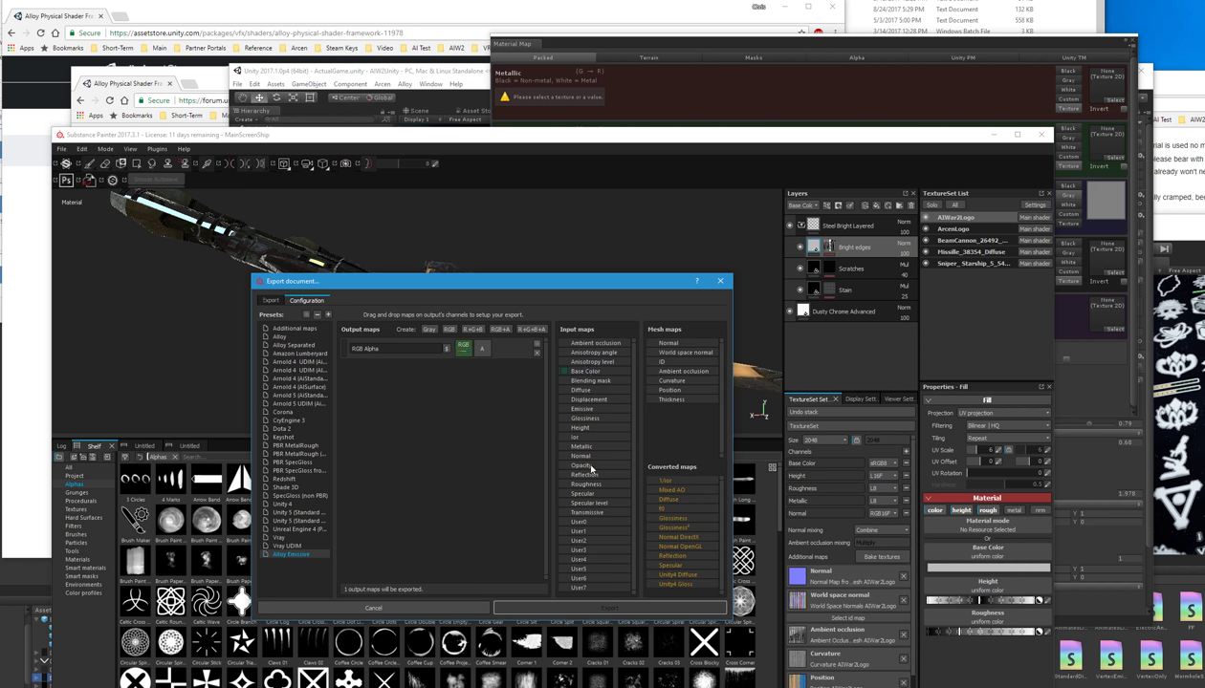
left_click_drag(586, 465, 483, 350)
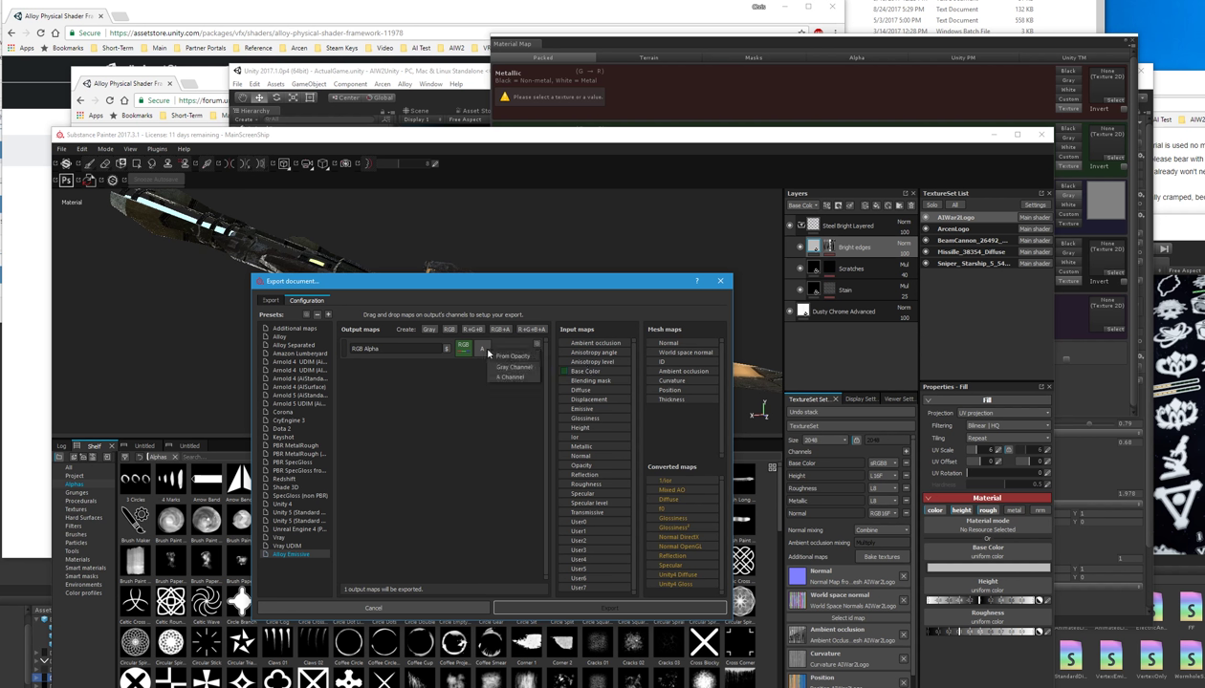
left_click(502, 379)
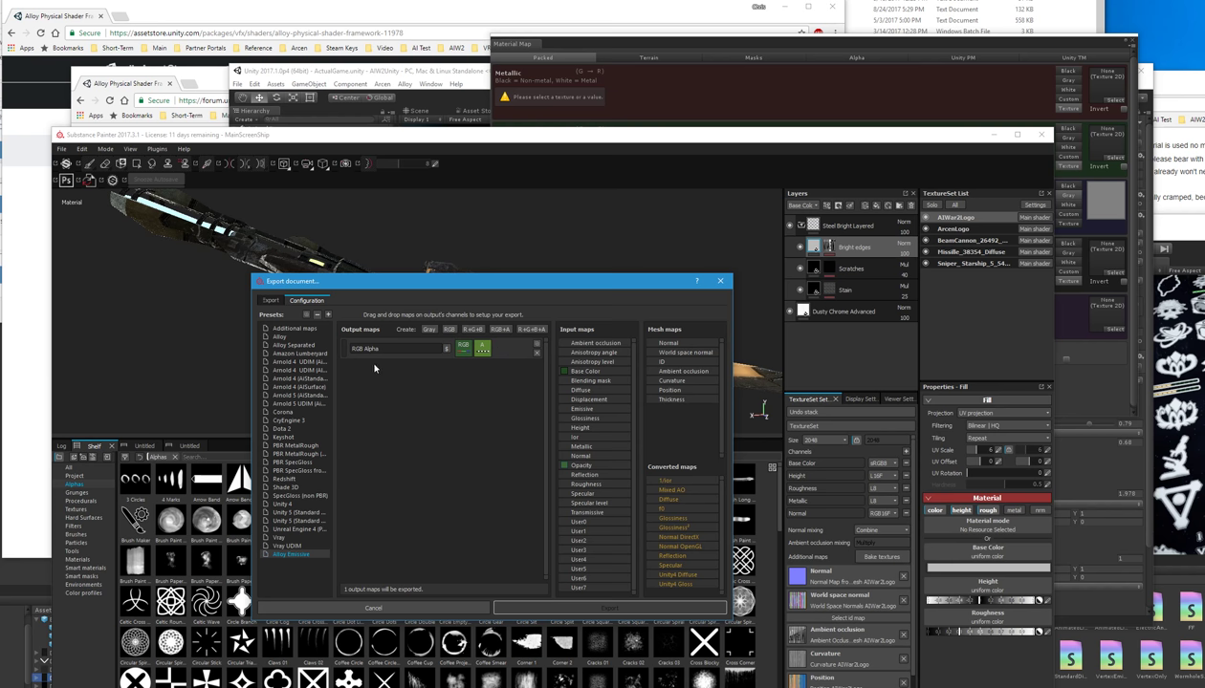
Step: Name the Alloy Emissive map $textureSet_Diffuse, starting from Alloy Separated's $textureSet_BaseColor
left_click(295, 346)
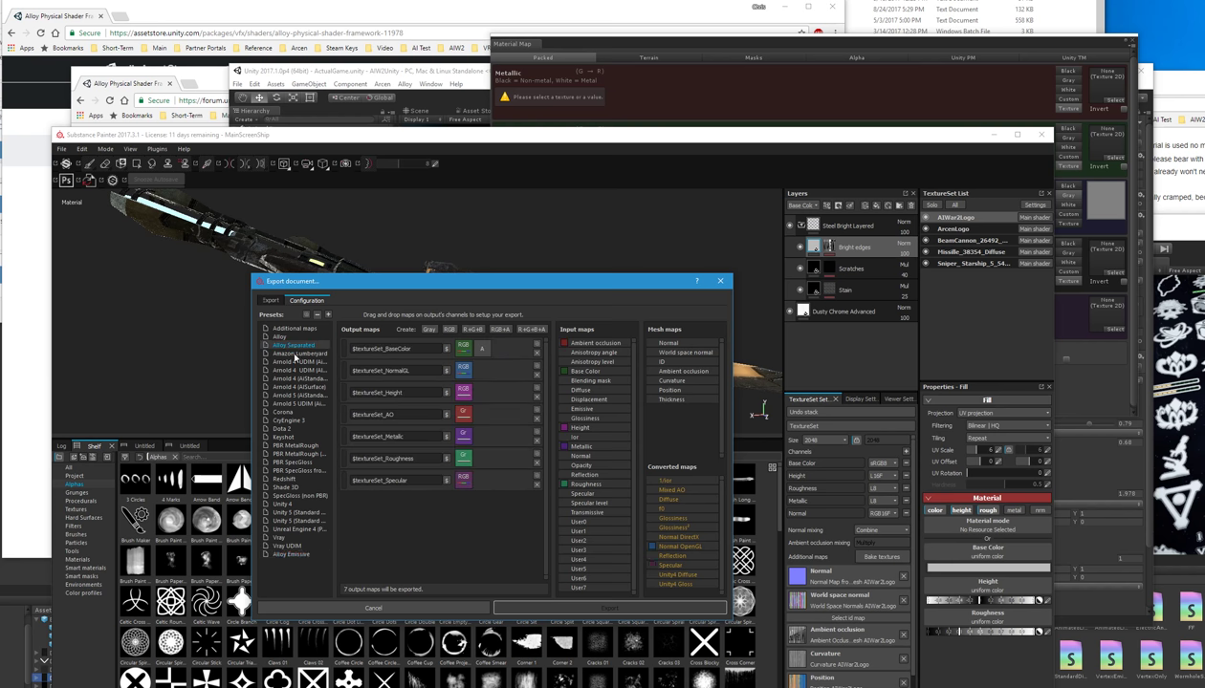
double_click(411, 349)
key("ctrl+c")
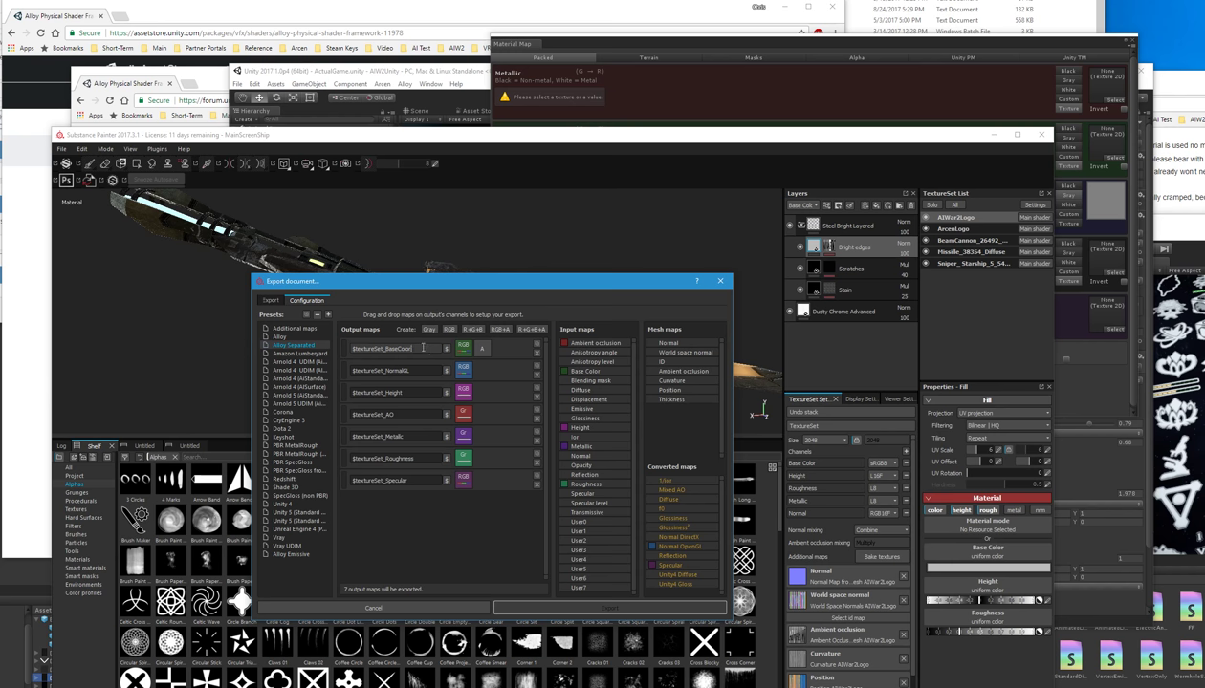
left_click(292, 554)
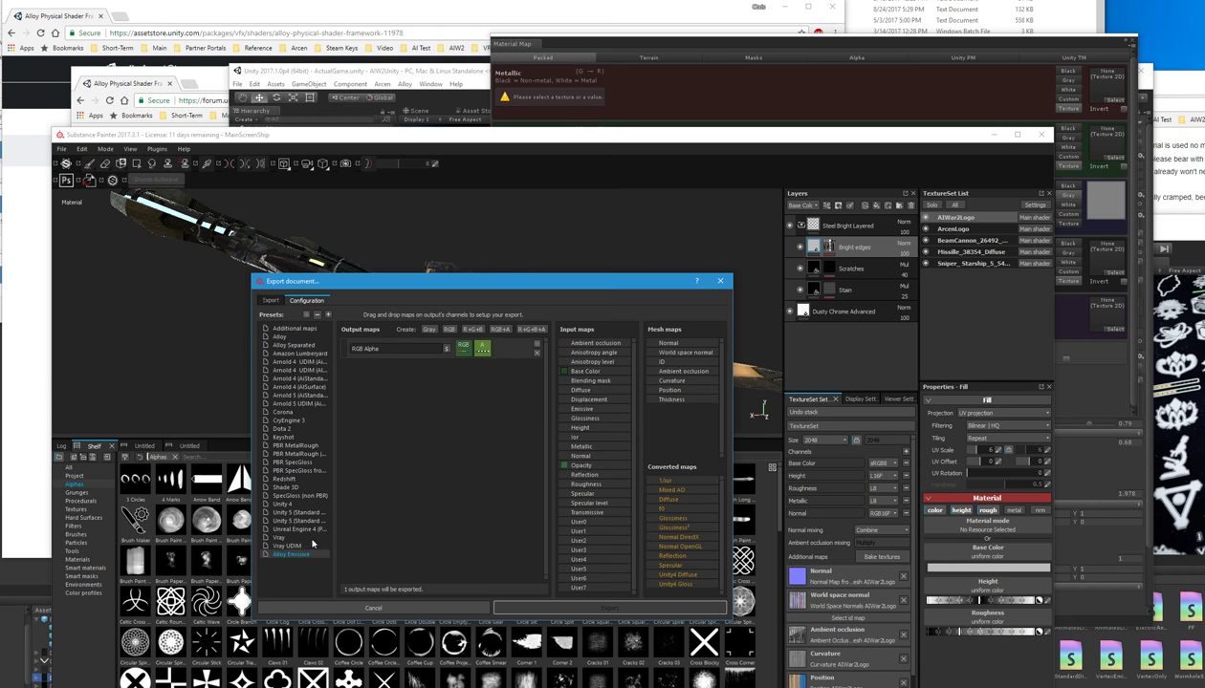
key("ctrl+v")
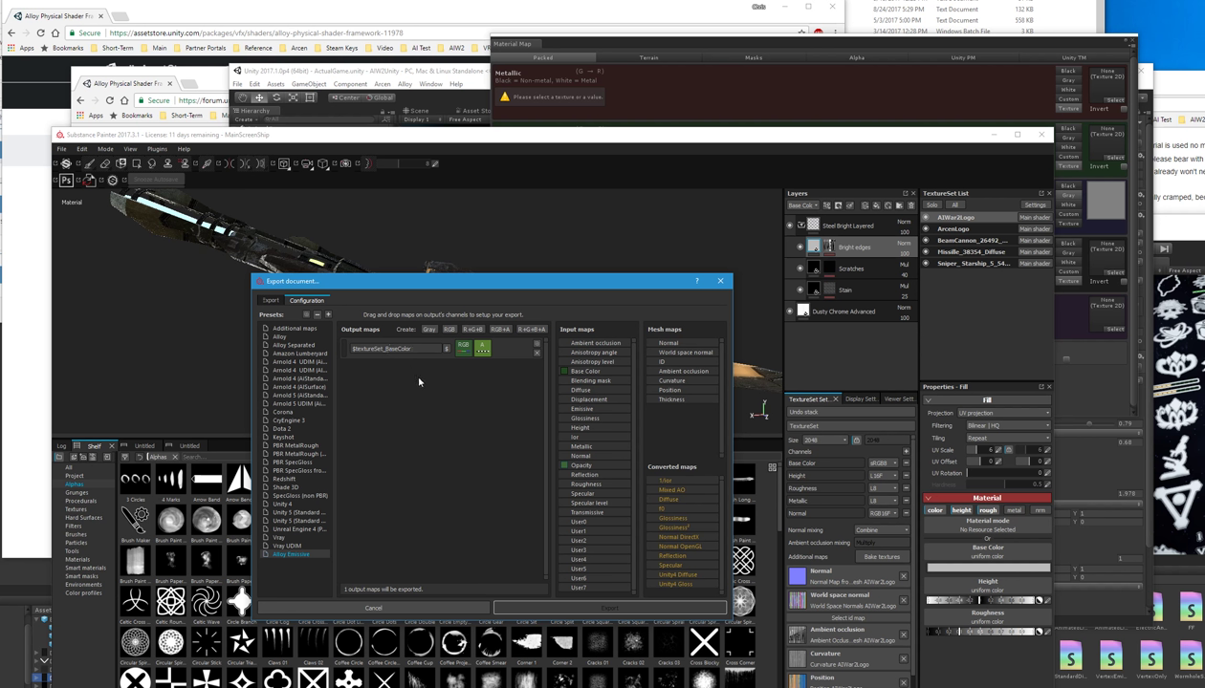
left_click_drag(387, 350, 415, 350)
left_click(638, 45)
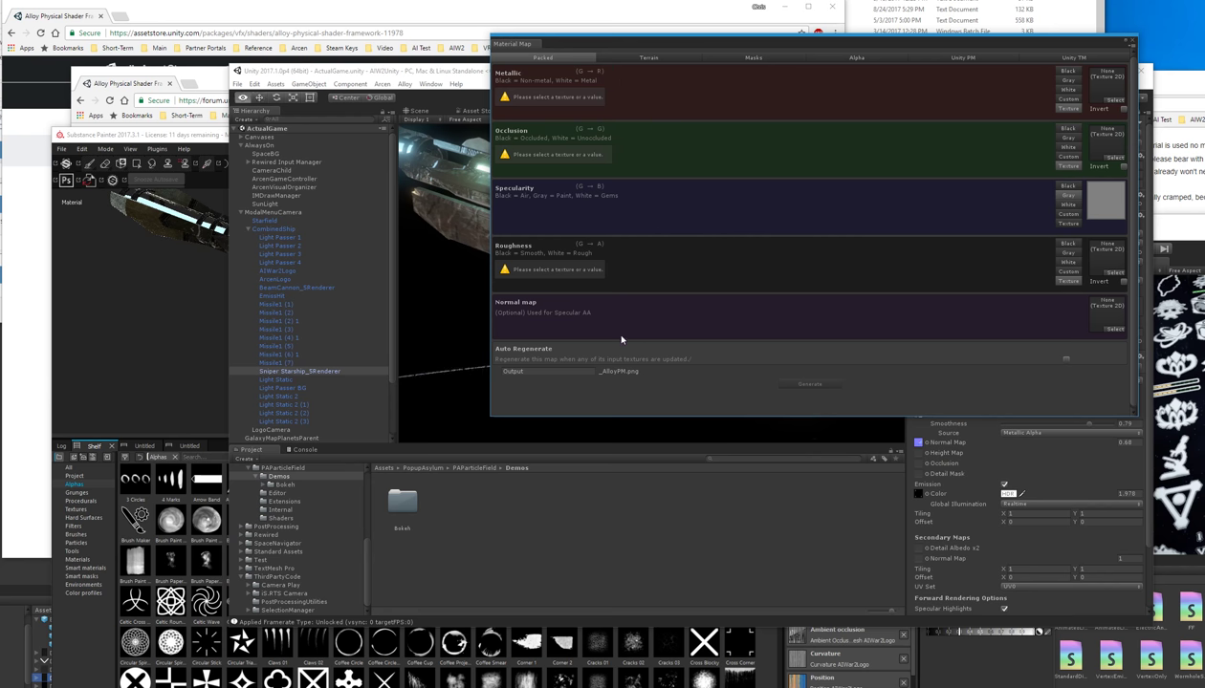
key("alt+Tab")
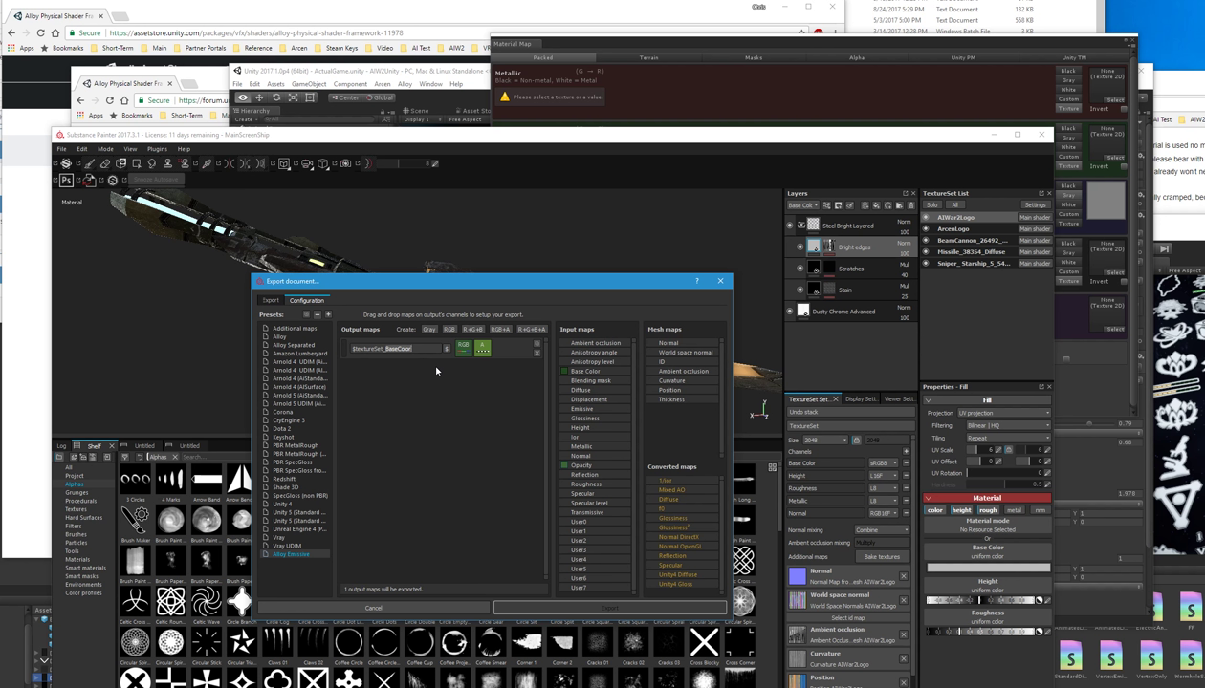
type("Diffuse")
Step: Add a second RGB output map fed by Normal OpenGL in its RGB channels
left_click(301, 346)
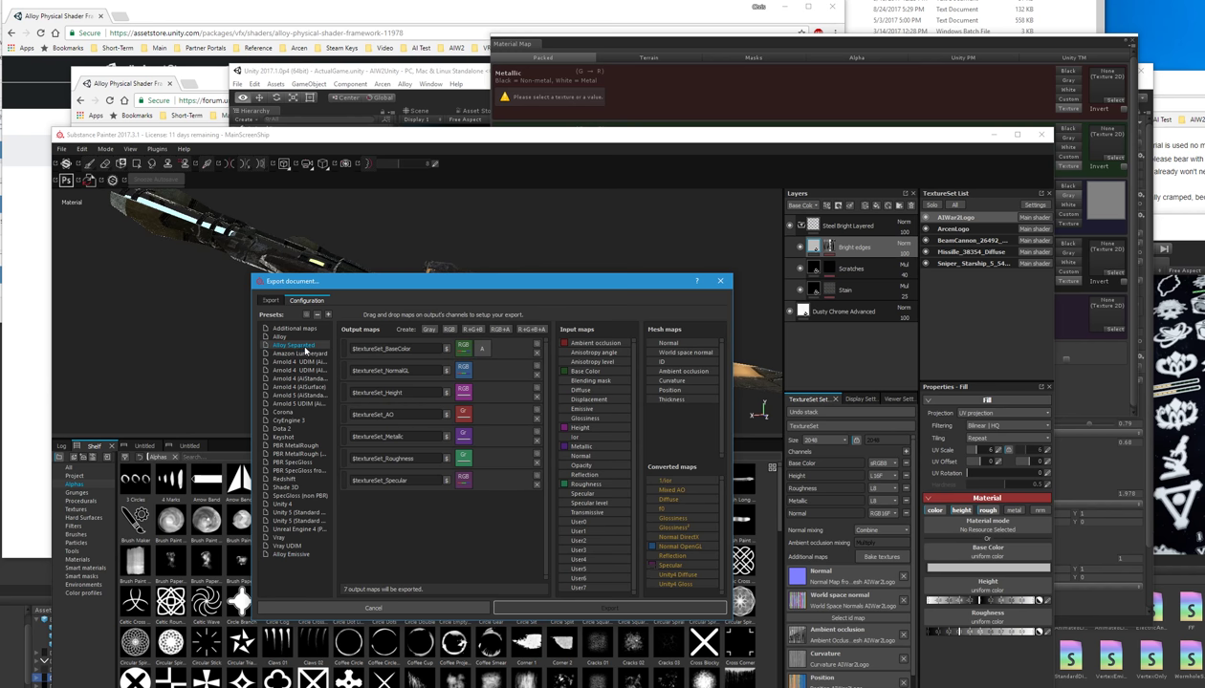
left_click(288, 555)
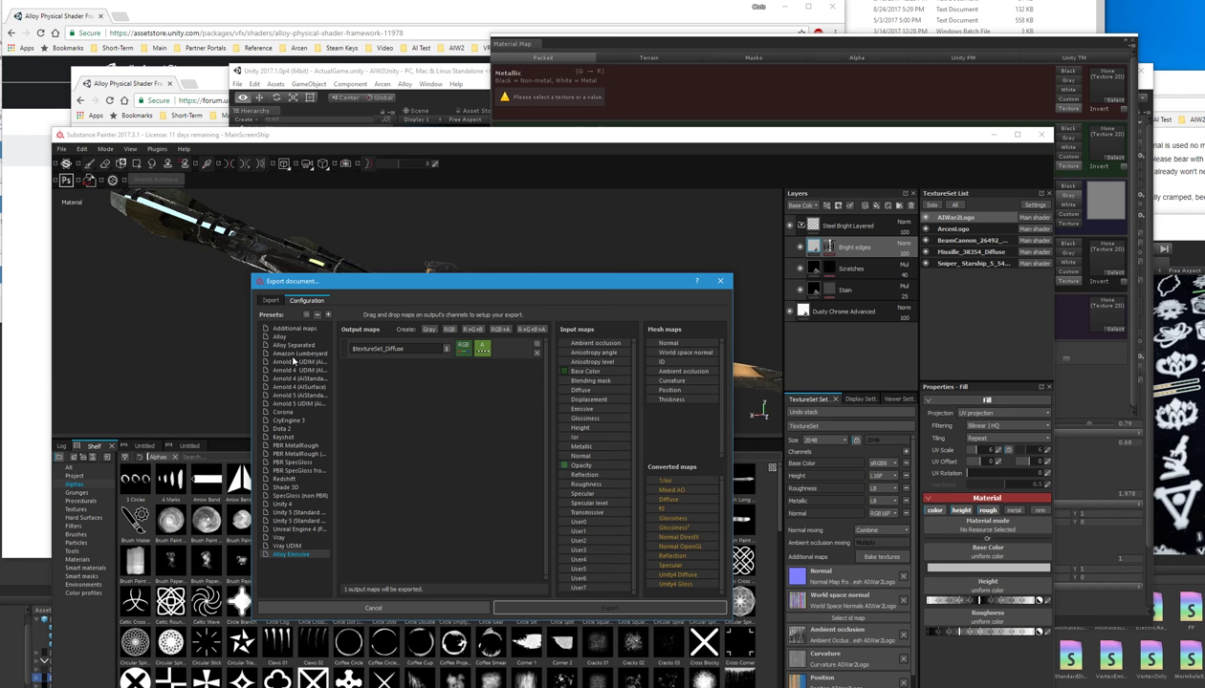
left_click(293, 345)
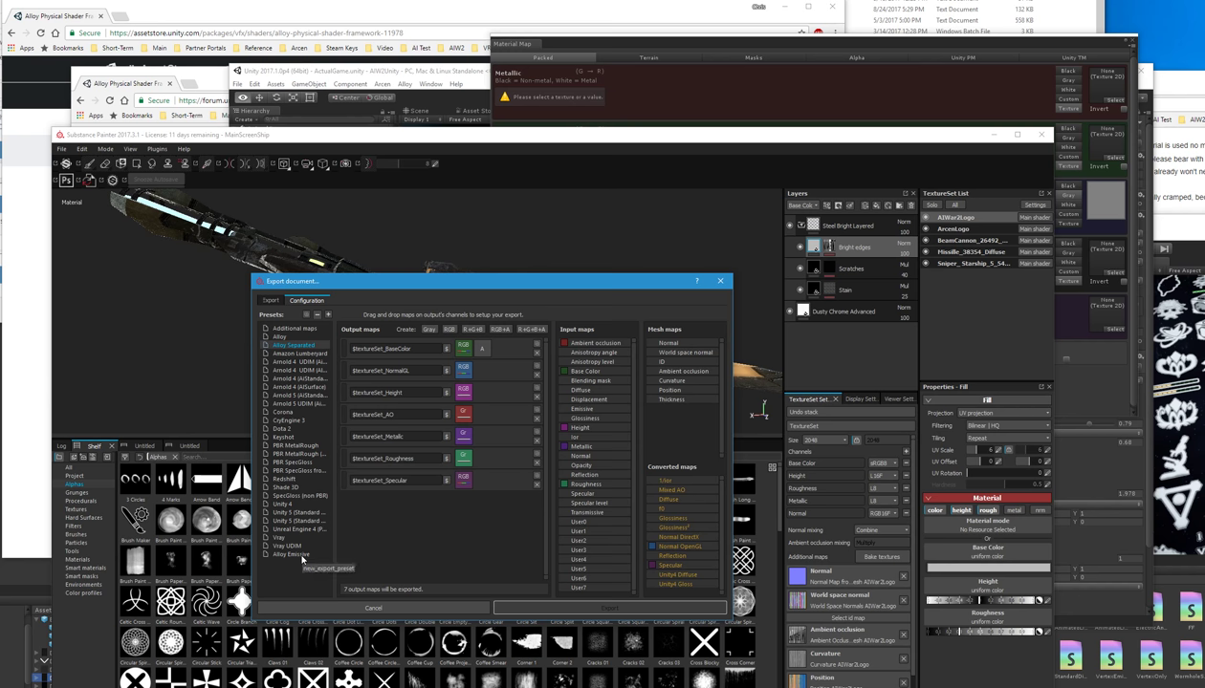
left_click(301, 555)
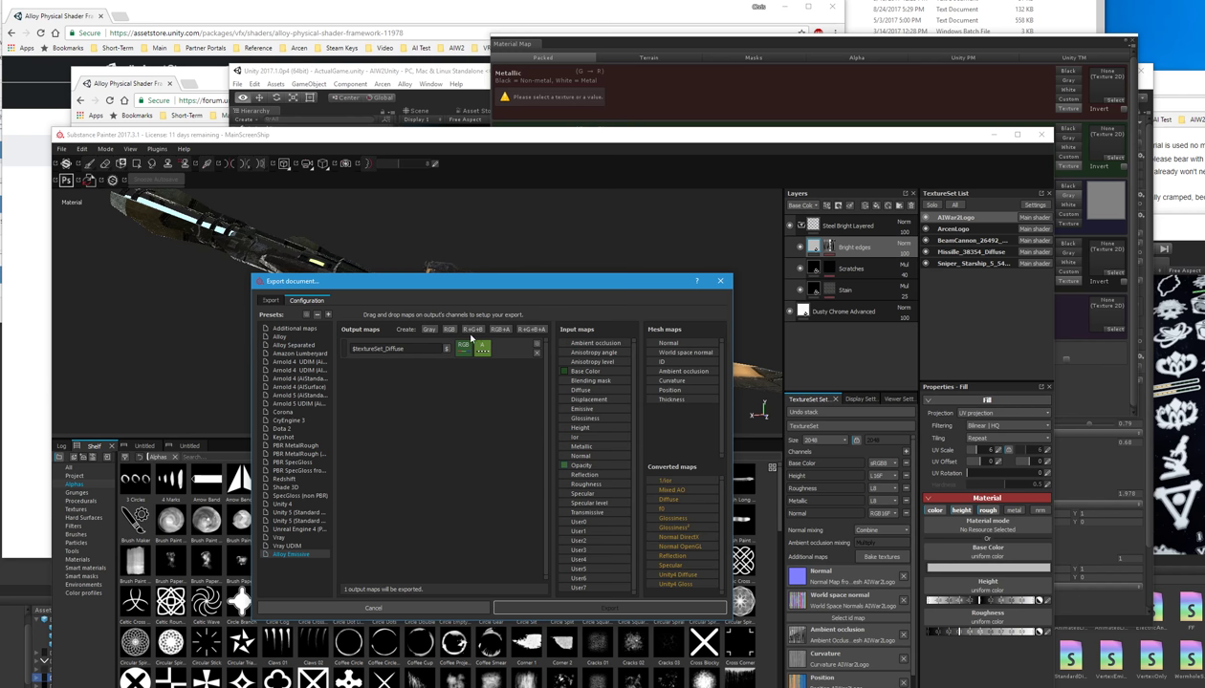
left_click(445, 329)
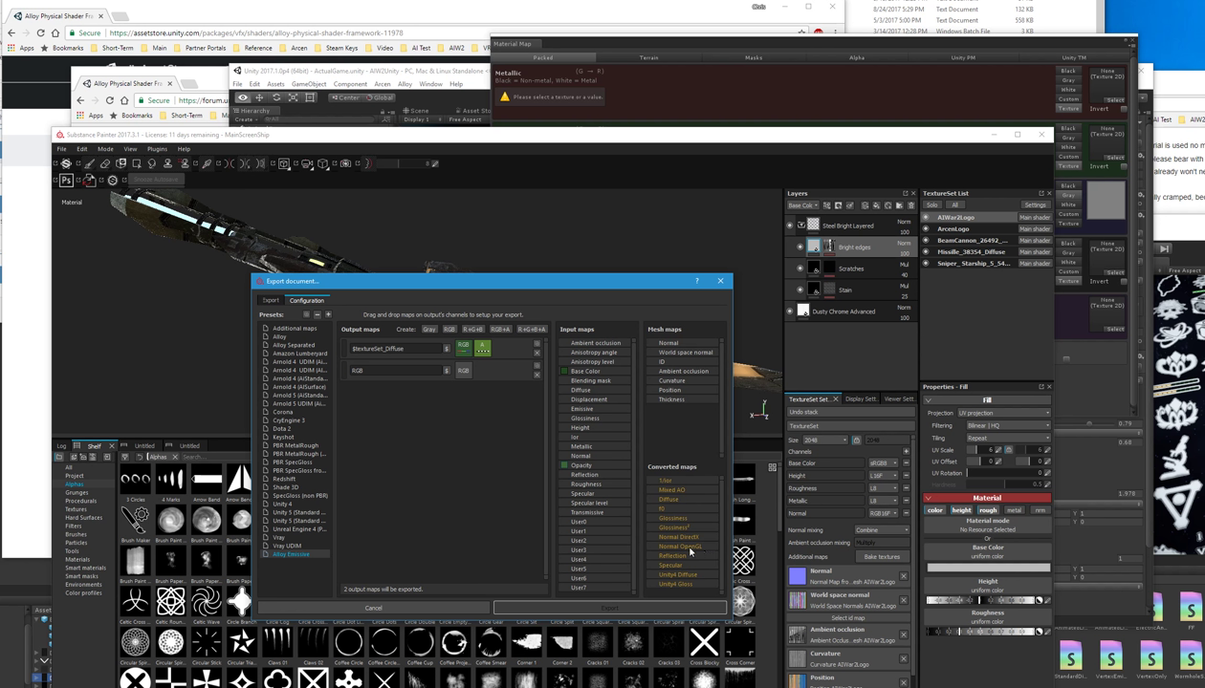
left_click_drag(689, 551, 467, 377)
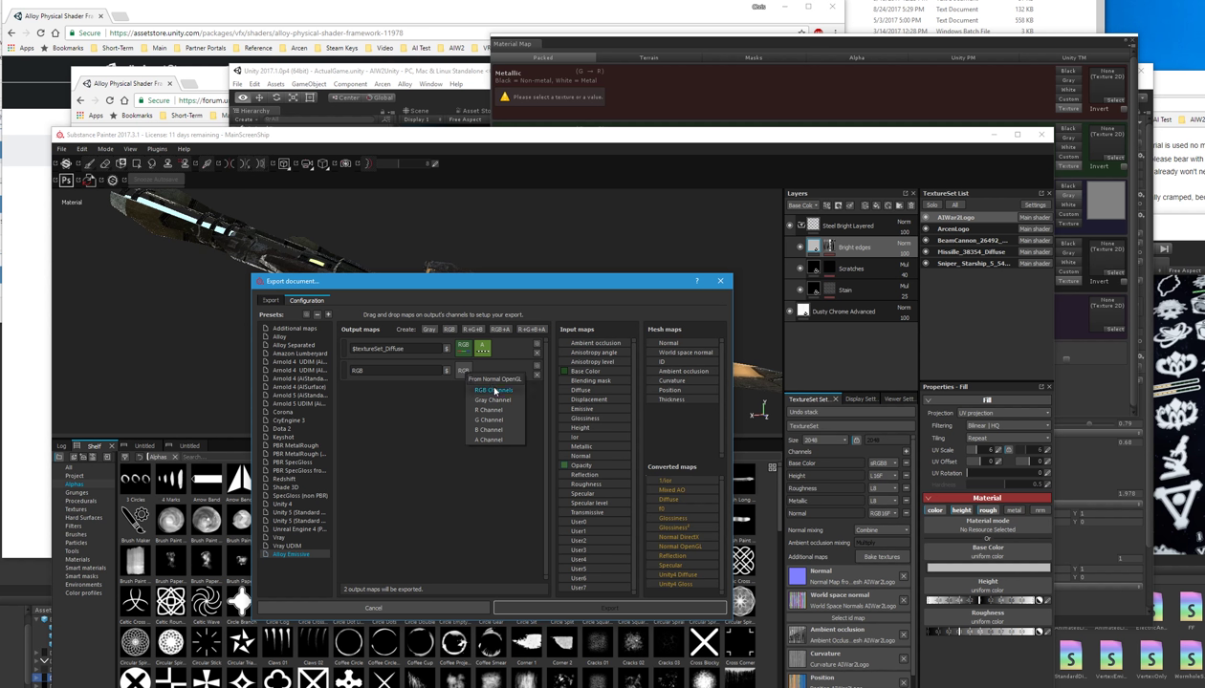
left_click(494, 392)
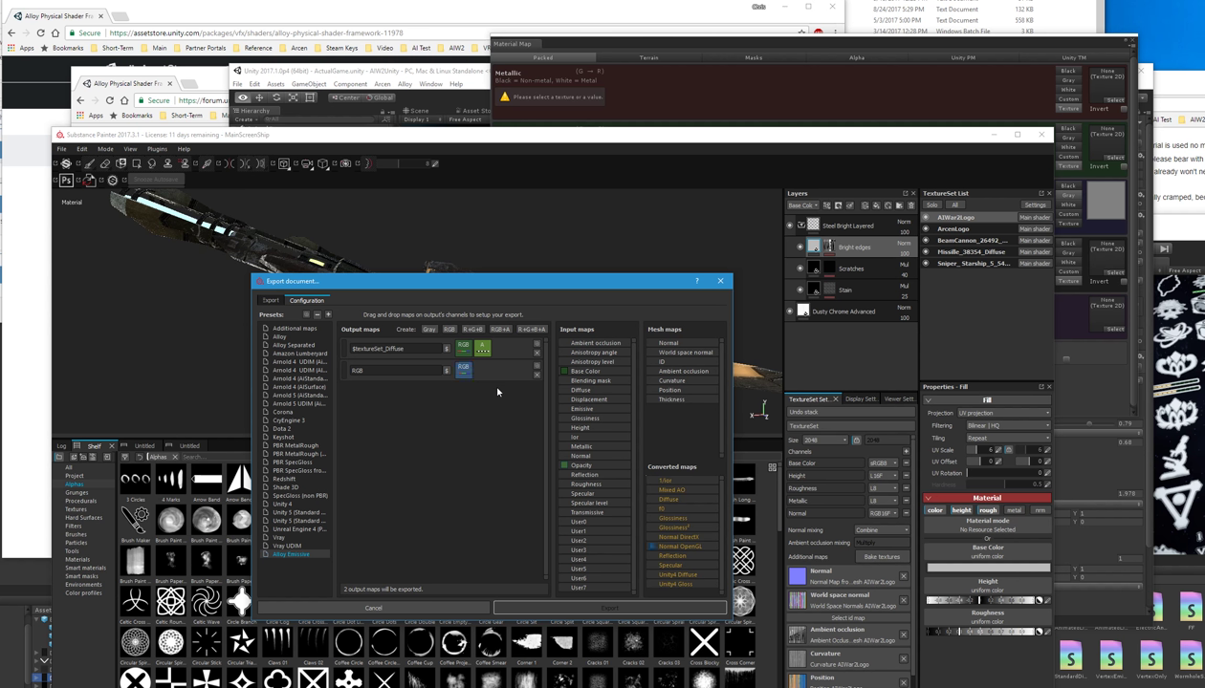
Step: Name the second map $textureSet_Normal by copying and editing the Diffuse map's name
left_click(416, 350)
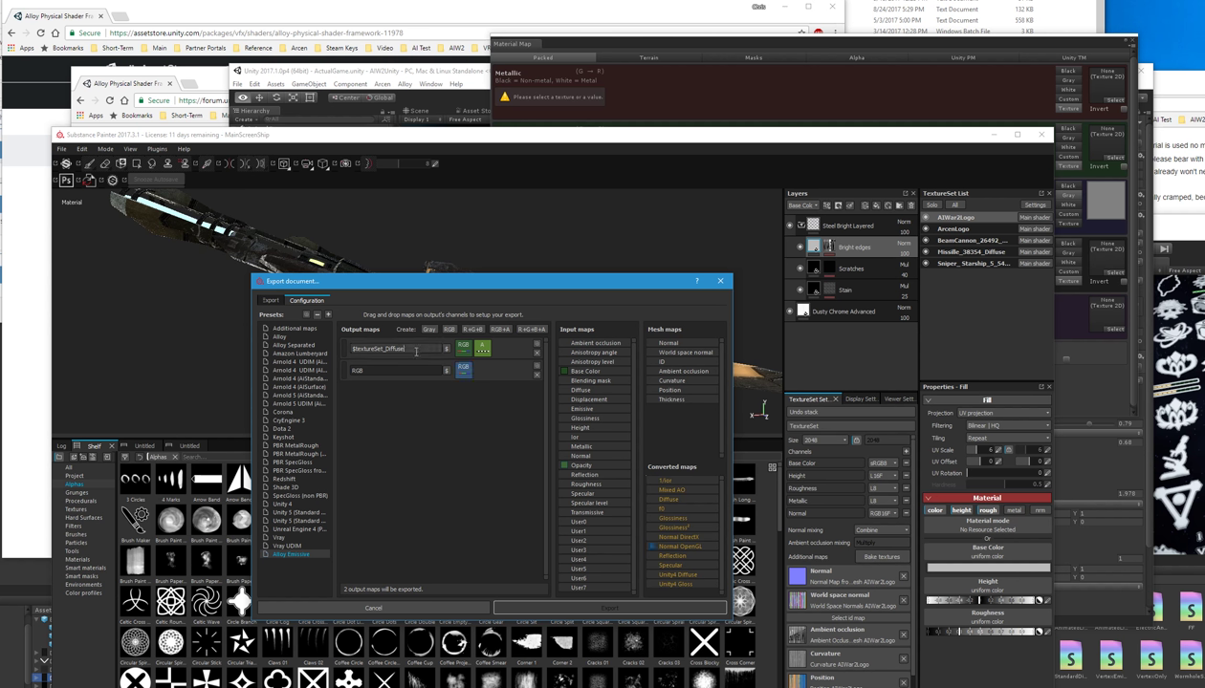
key("ctrl+a")
key("ctrl+c")
left_click(394, 371)
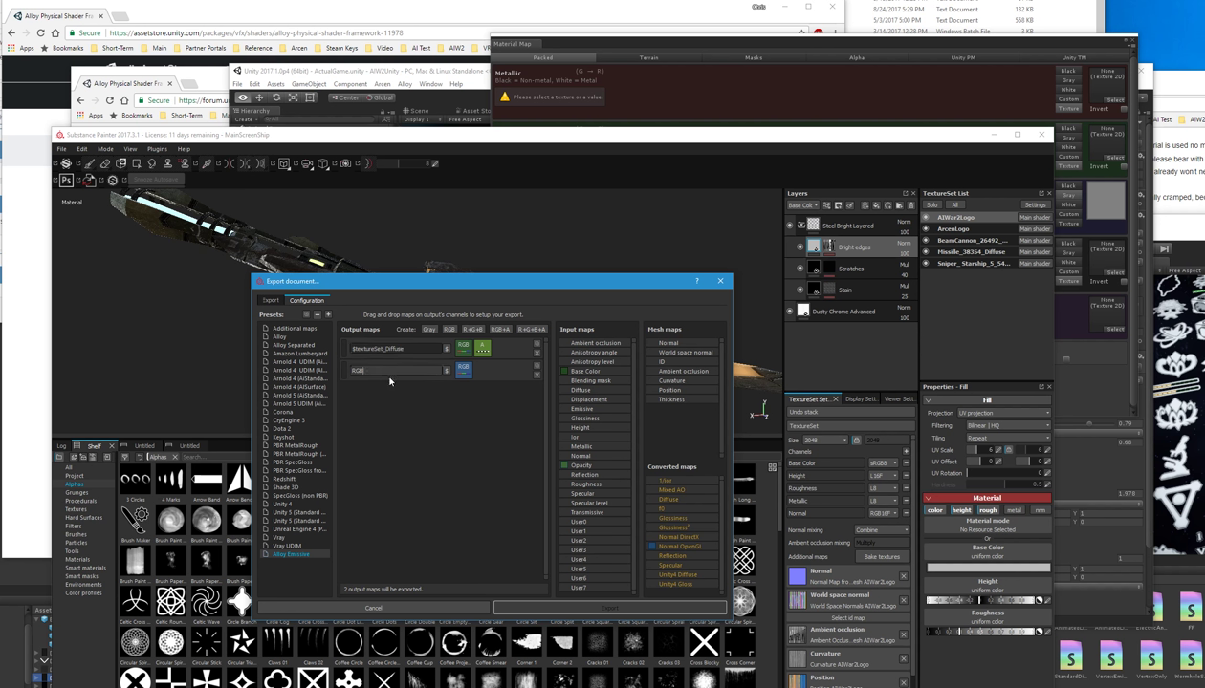
key("ctrl+v")
key("ctrl+a")
key("ctrl+v")
double_click(390, 371)
type("Normal")
Step: Select the Alloy Separated preset to review its seven output map names and channels
left_click(291, 345)
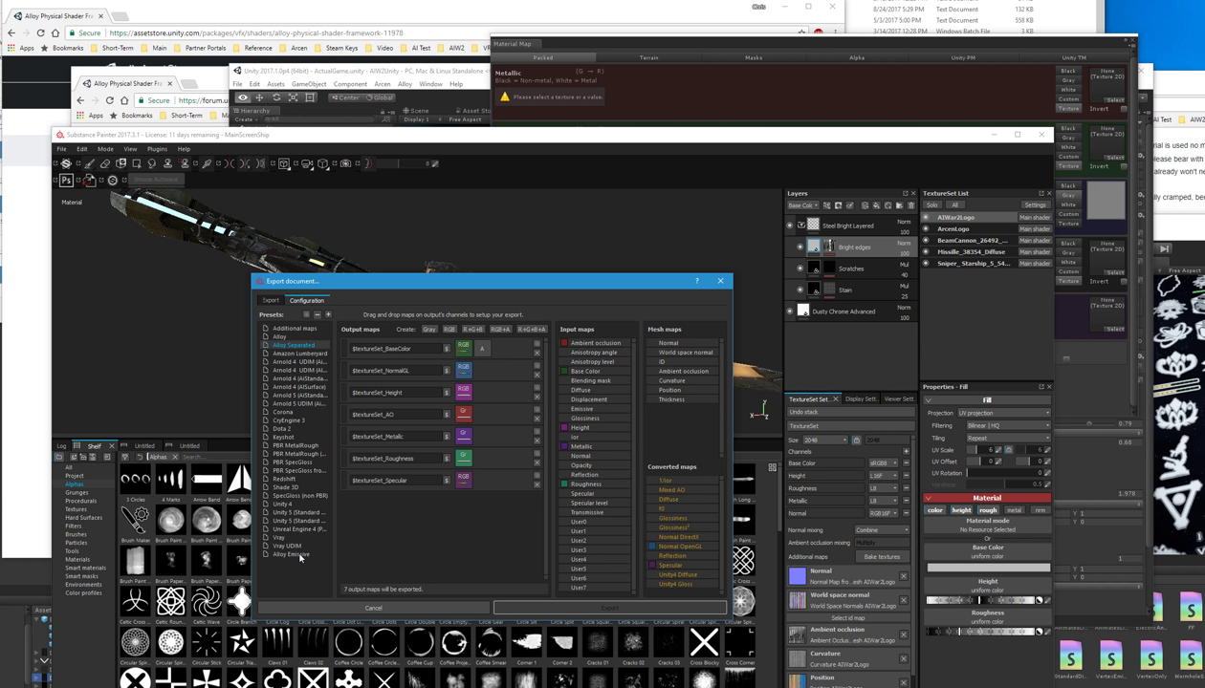
Step: Add a grayscale output map to Alloy Emissive, deleting the accidentally created RGB map
left_click(398, 412)
left_click(308, 556)
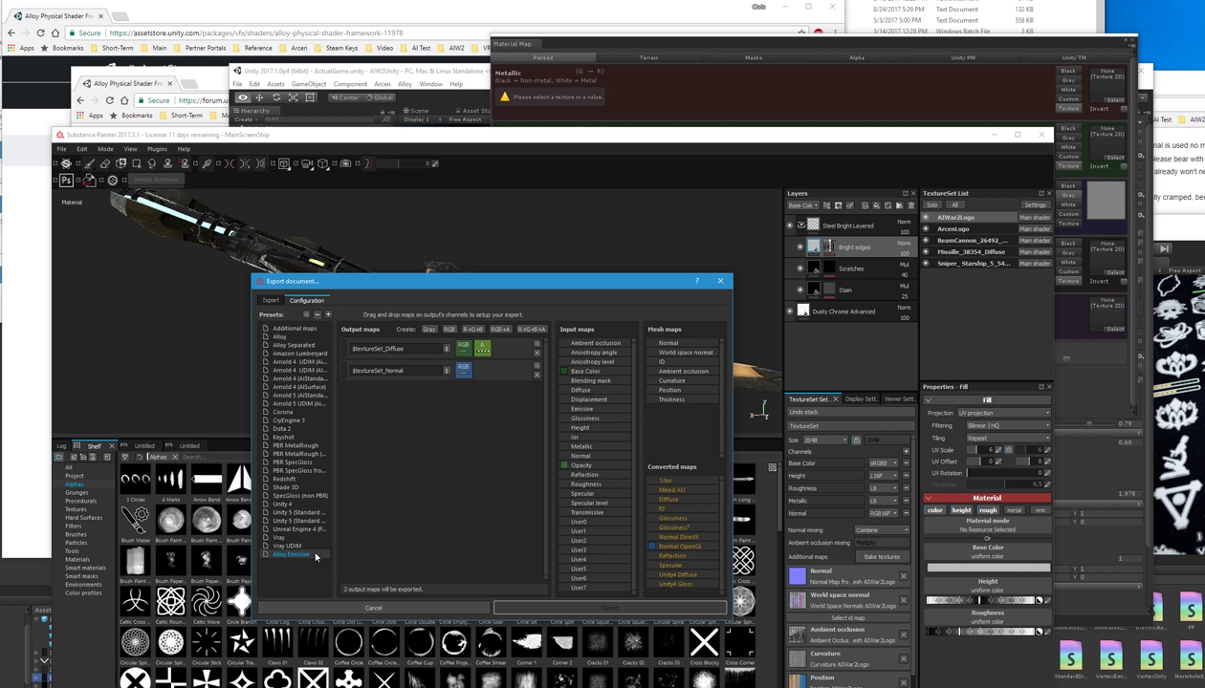
left_click(448, 330)
left_click(535, 398)
left_click(429, 329)
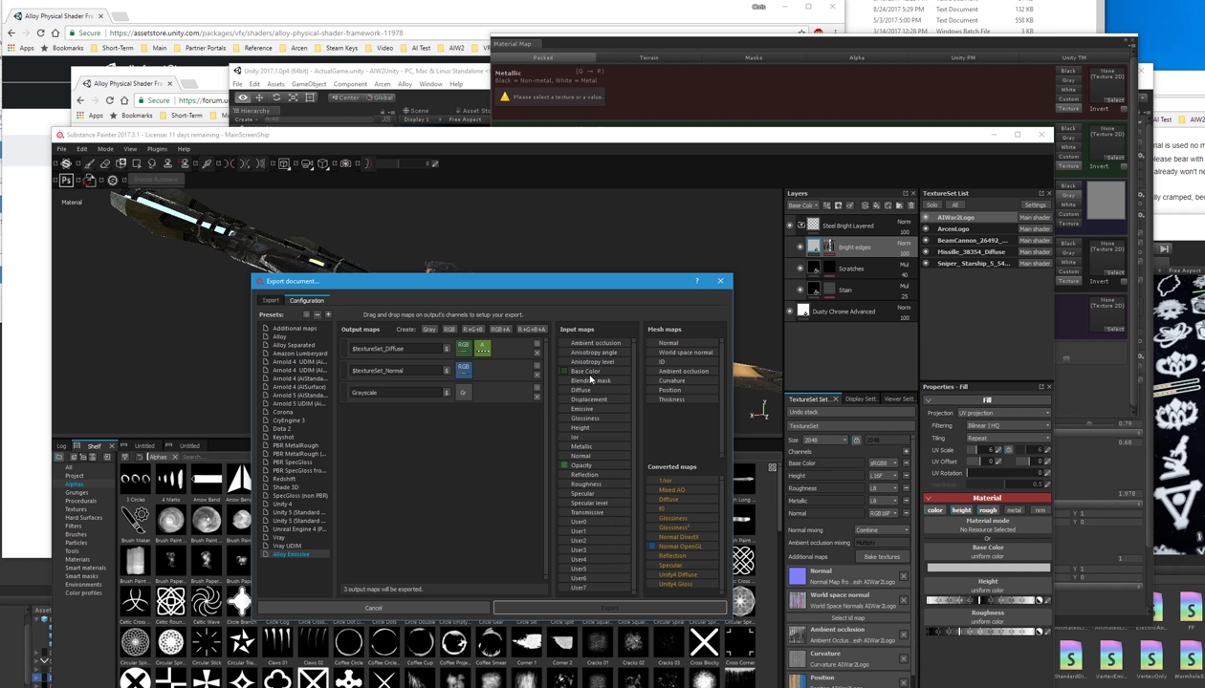
Step: Feed Ambient occlusion into the new map's gray channel
left_click(293, 345)
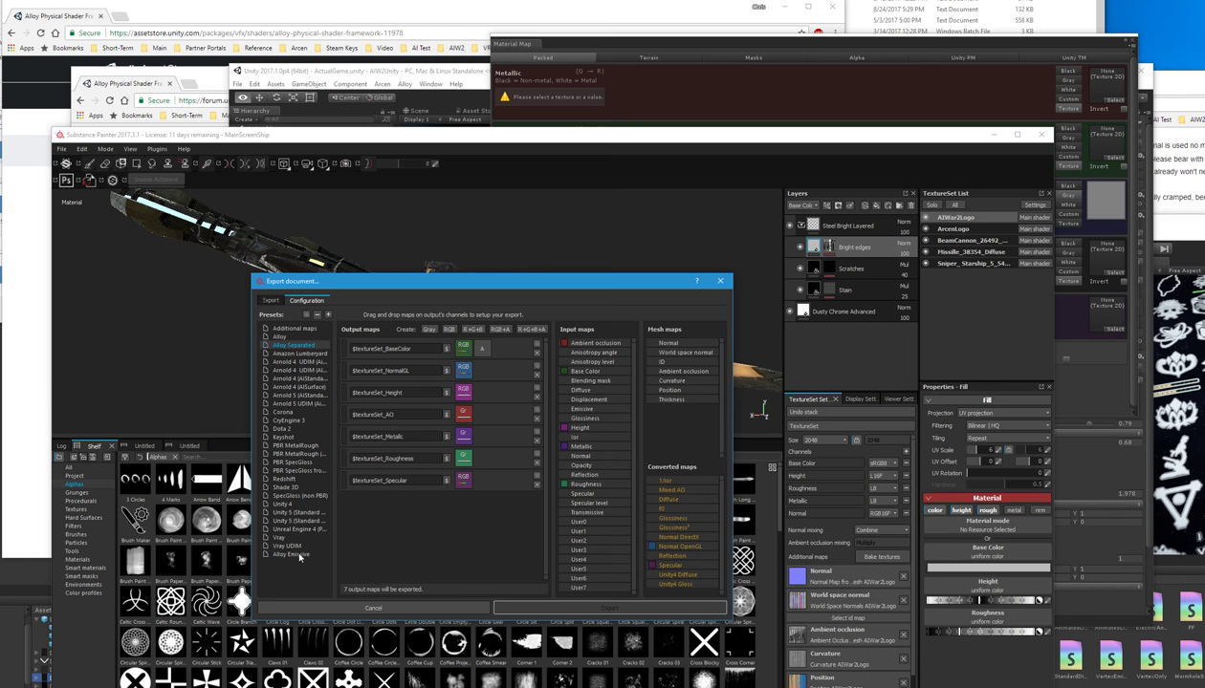
left_click(297, 555)
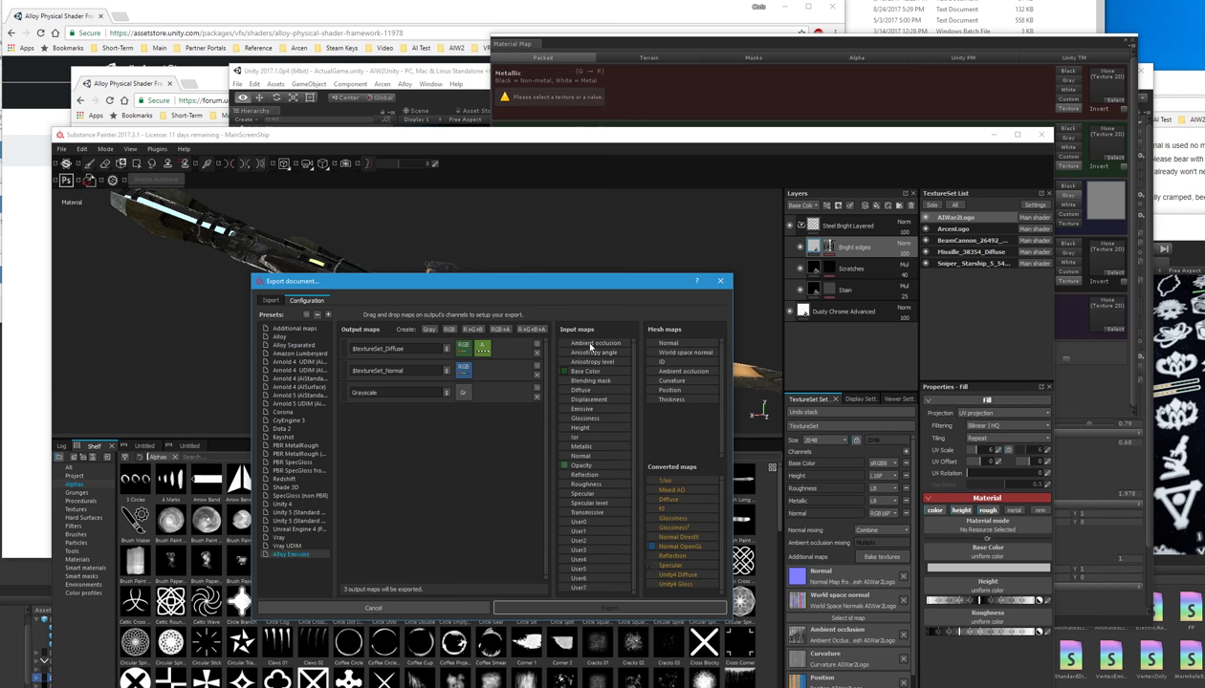
left_click_drag(591, 346, 464, 393)
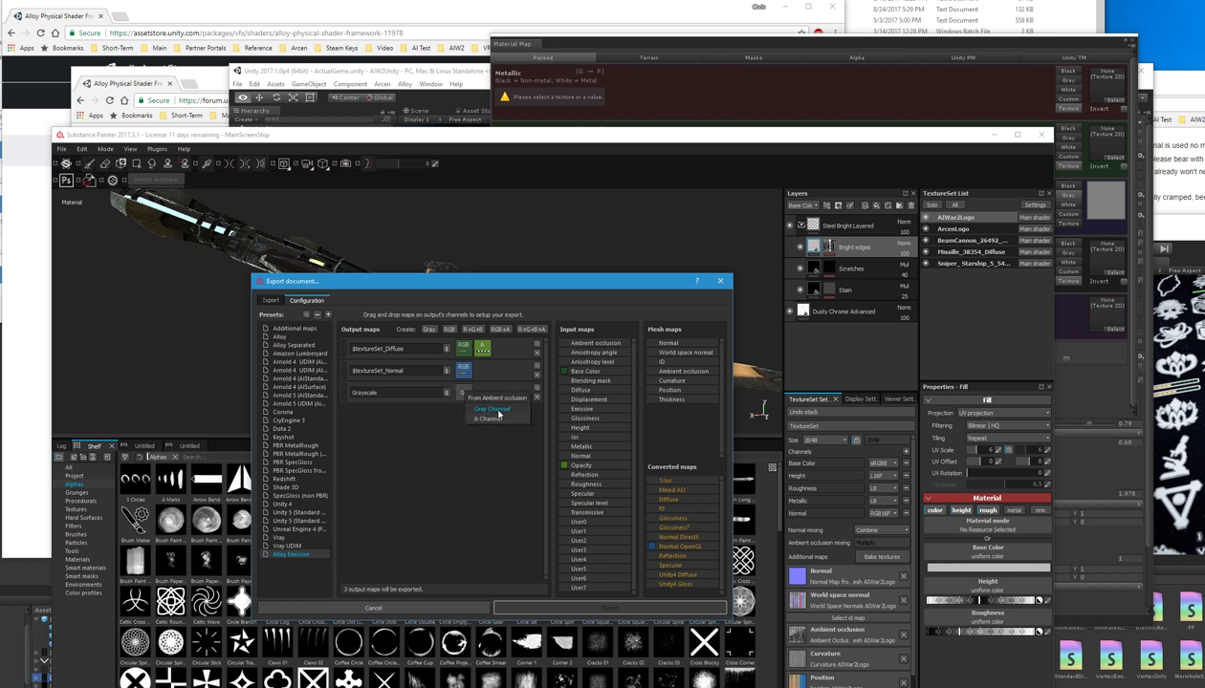
left_click(497, 413)
Step: Name the third map $textureSet_Occlusion by pasting and editing the Normal map's name
double_click(406, 370)
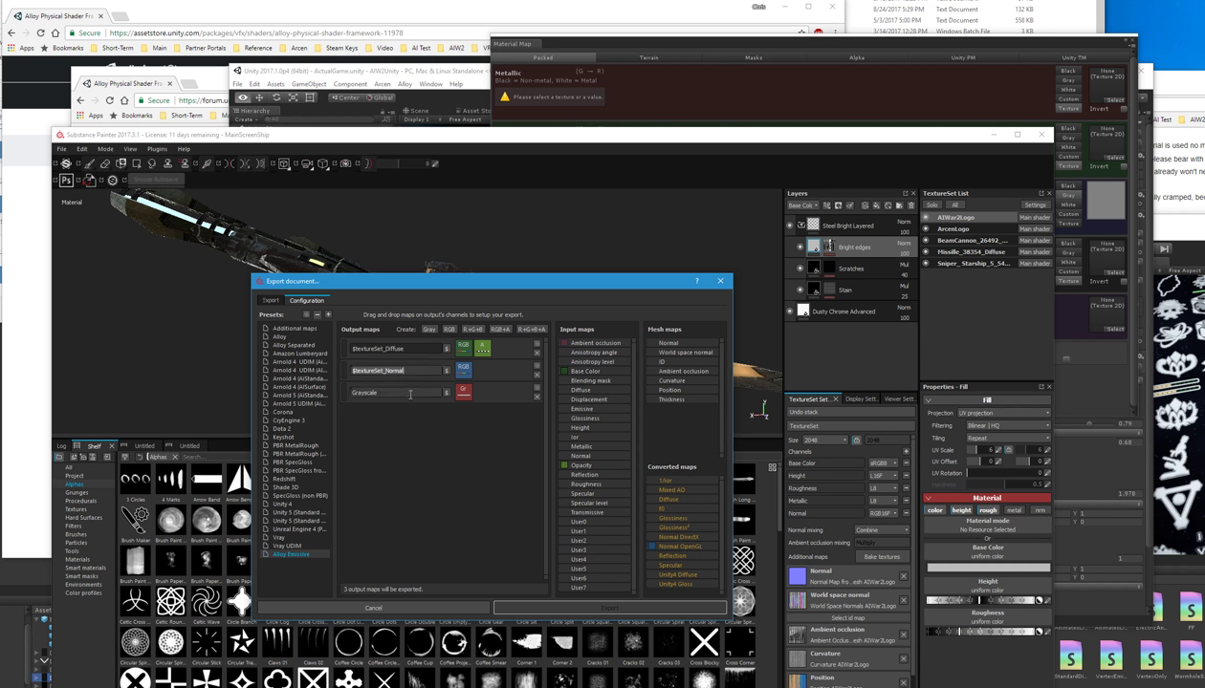
double_click(392, 393)
key("ctrl+v")
key("BackSpace")
key("BackSpace")
key("BackSpace")
key("BackSpace")
key("BackSpace")
key("BackSpace")
type("A")
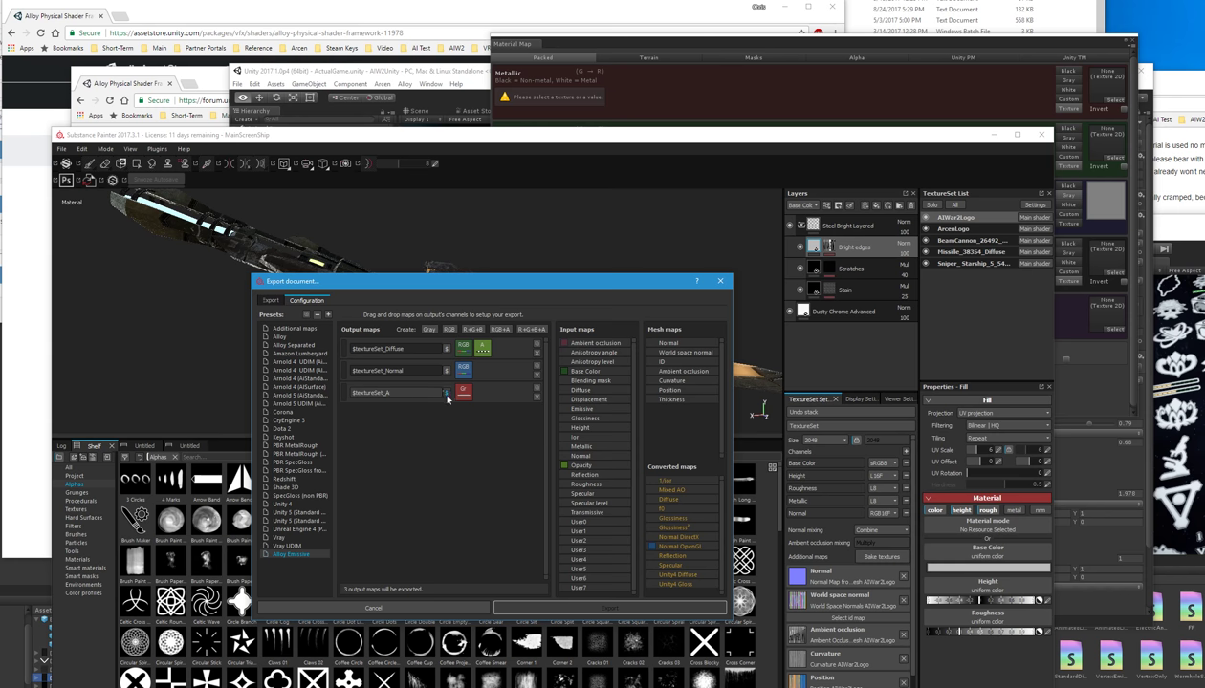
left_click(564, 53)
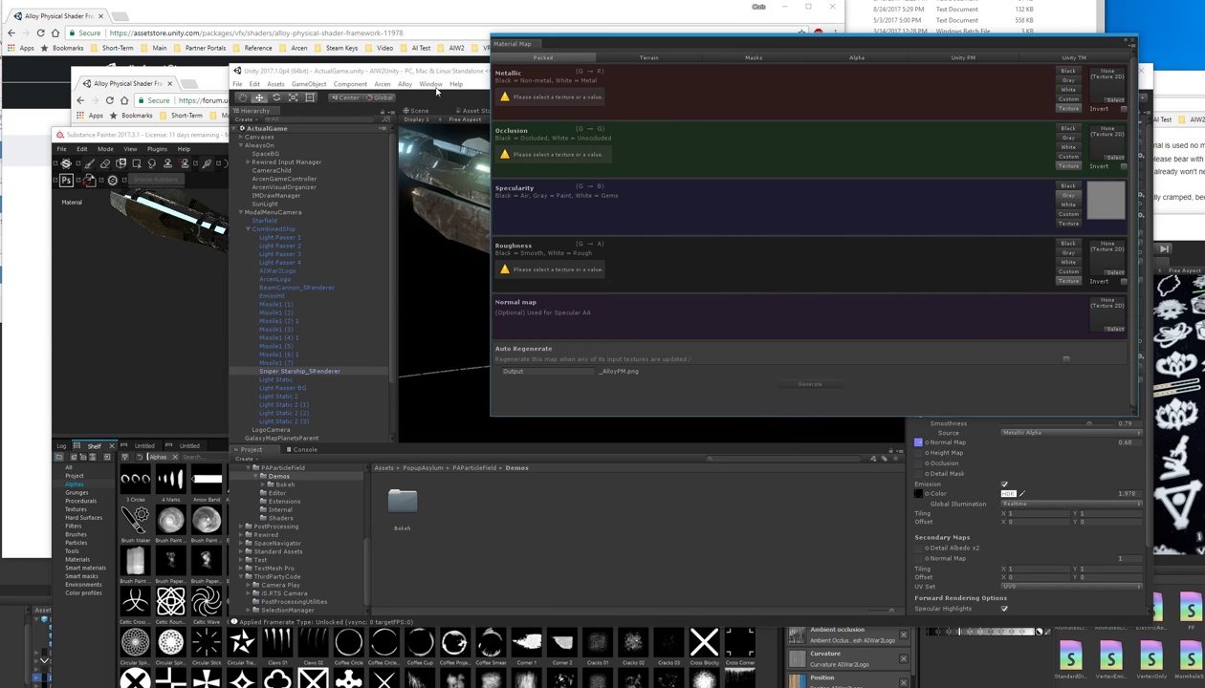
left_click(185, 144)
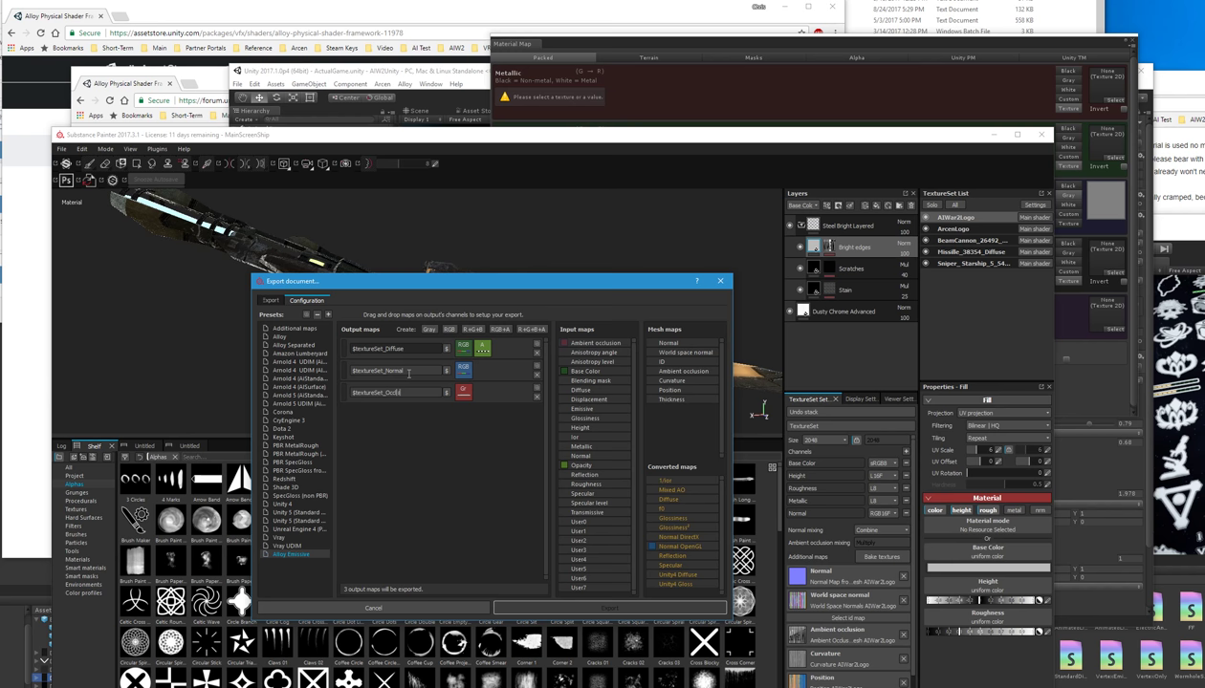
type("on")
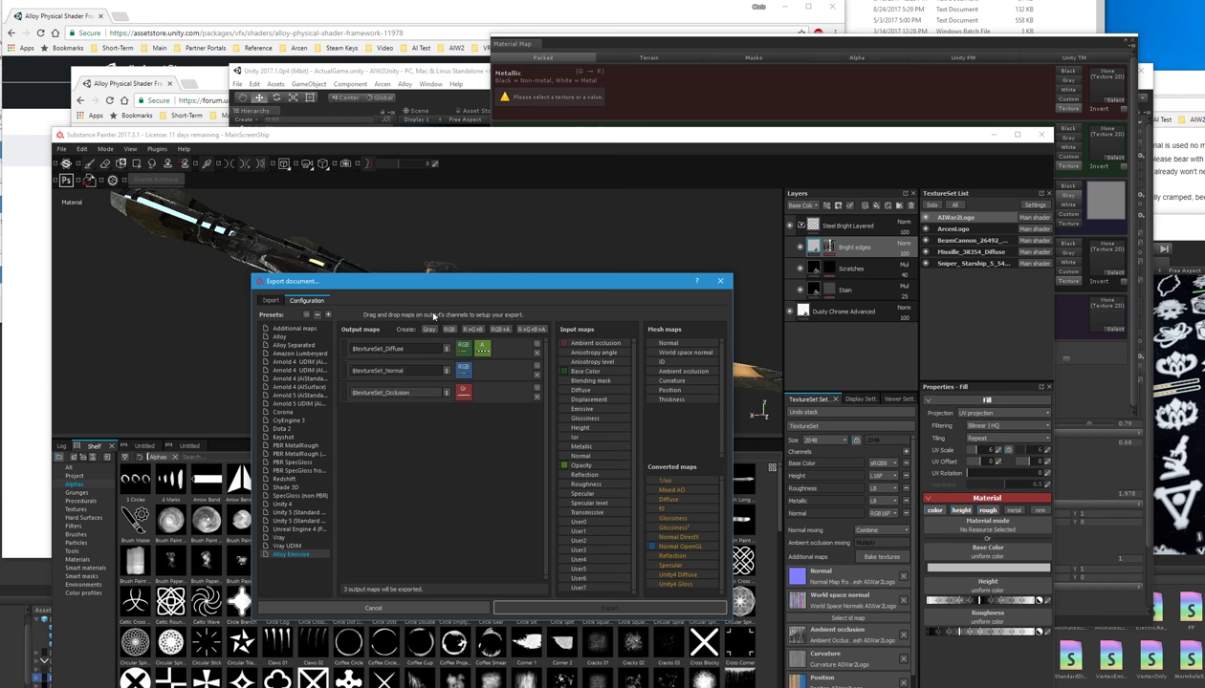
Step: Add a fourth grayscale output map and name it $textureSet_Metallic
left_click(428, 328)
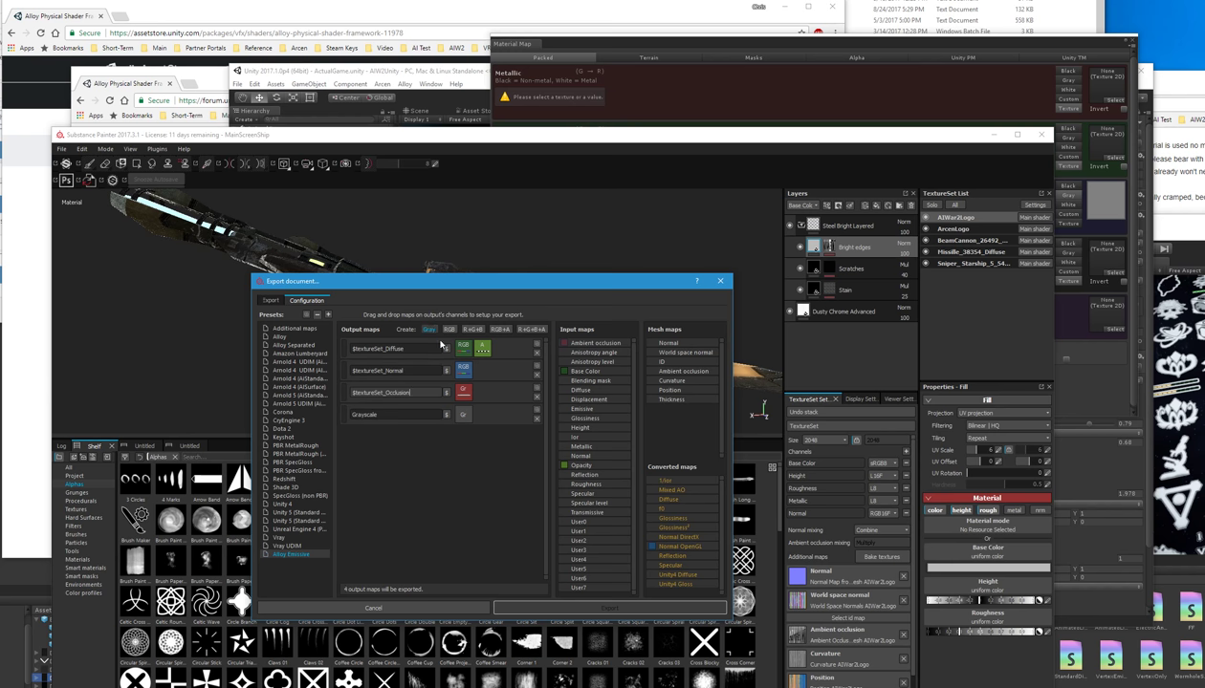
left_click(293, 345)
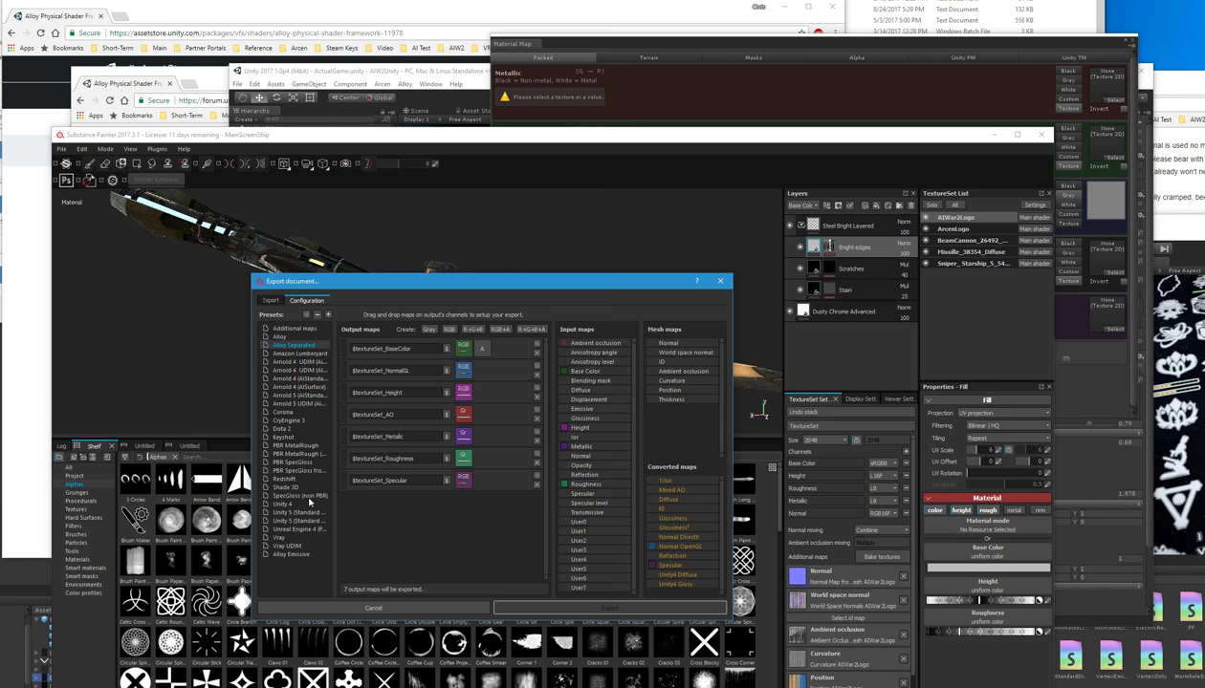
left_click(294, 555)
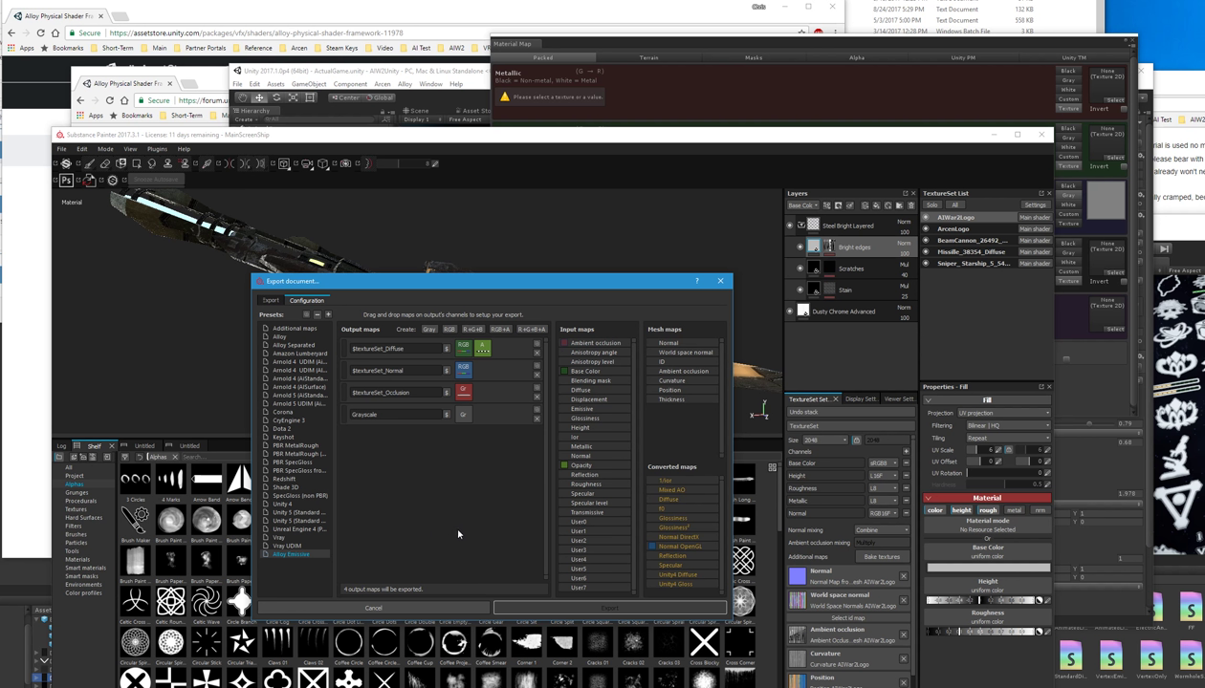
left_click(403, 418)
double_click(414, 418)
type("$textureSet_Occlusion")
key("ctrl+shift+Left")
type("Metal")
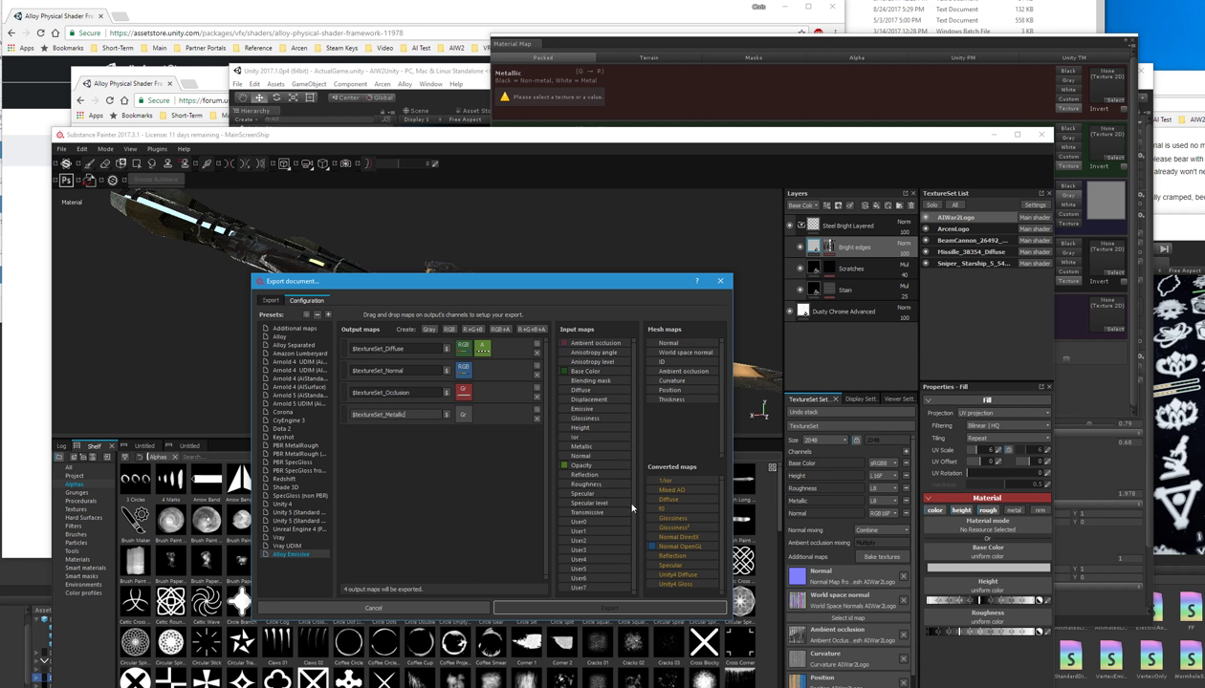
Step: Feed the Metallic map into the fourth output's gray channel
left_click_drag(580, 447, 468, 413)
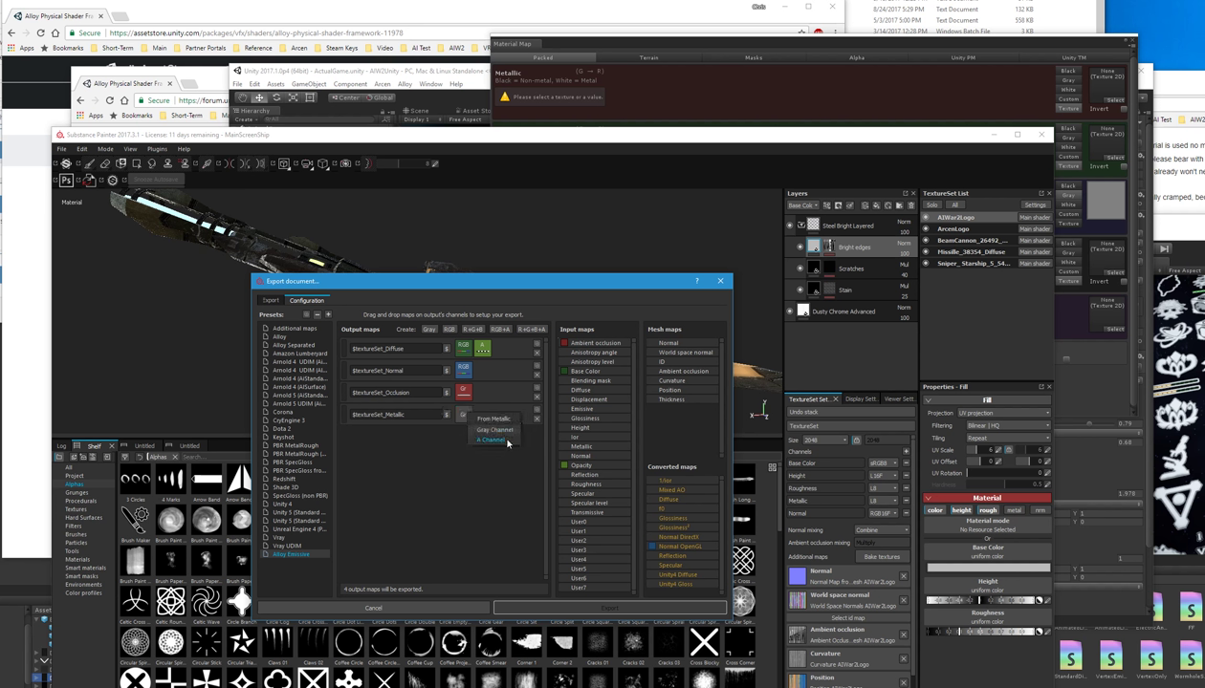
left_click(497, 420)
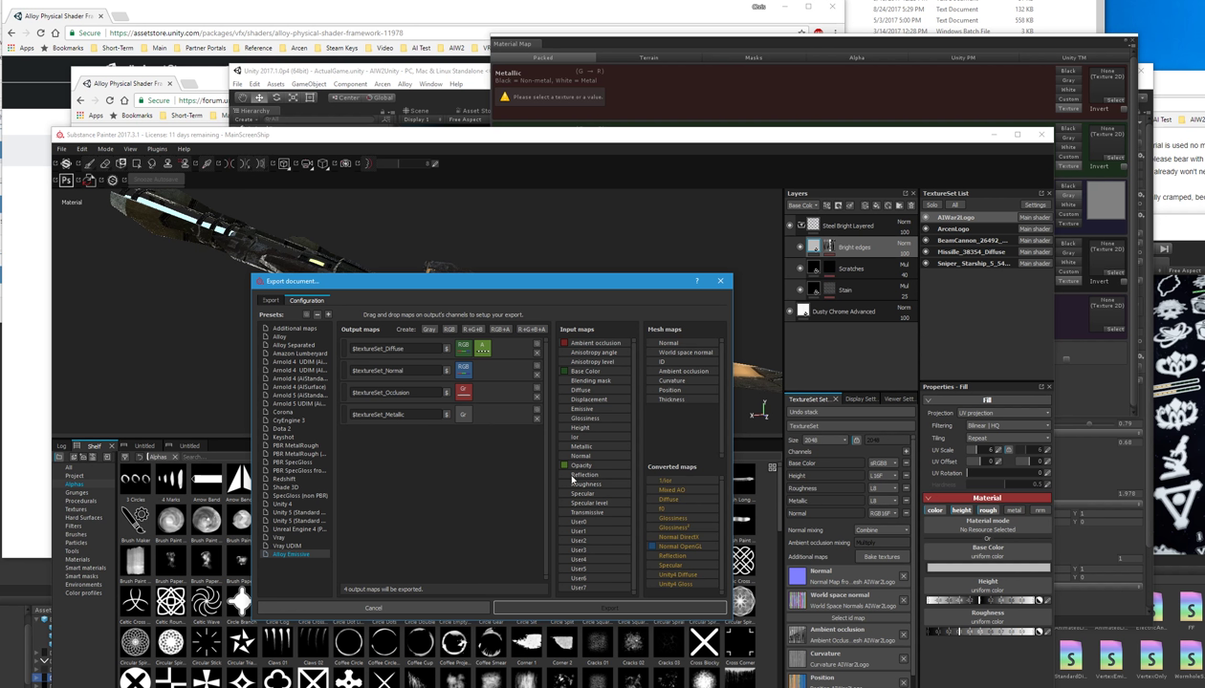
left_click_drag(581, 448, 464, 415)
left_click(495, 435)
Step: Add a grayscale output map and name it $textureSet_Roughness
left_click(427, 329)
double_click(418, 435)
key("ctrl+a")
type("$textureSet_Metallic")
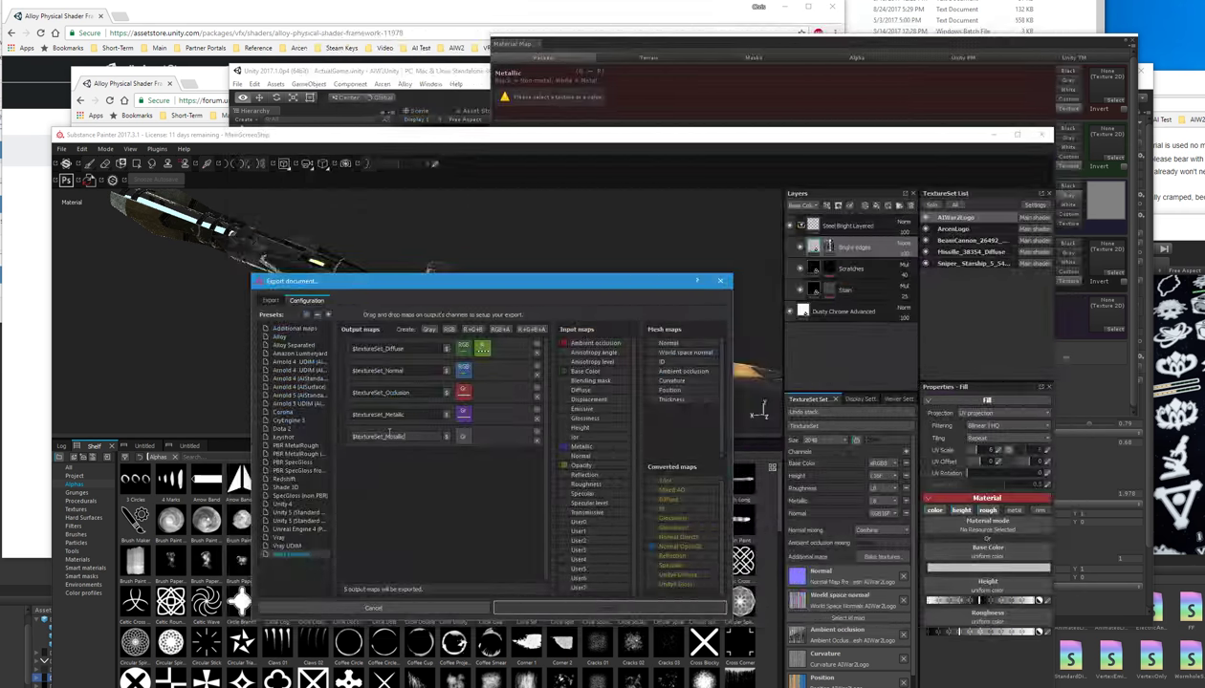
key("BackSpace")
key("BackSpace")
key("BackSpace")
key("BackSpace")
key("BackSpace")
key("BackSpace")
key("BackSpace")
key("BackSpace")
type("Roughness")
Step: Feed the Roughness map's gray channel into it, then add another grayscale output
left_click_drag(595, 484, 464, 437)
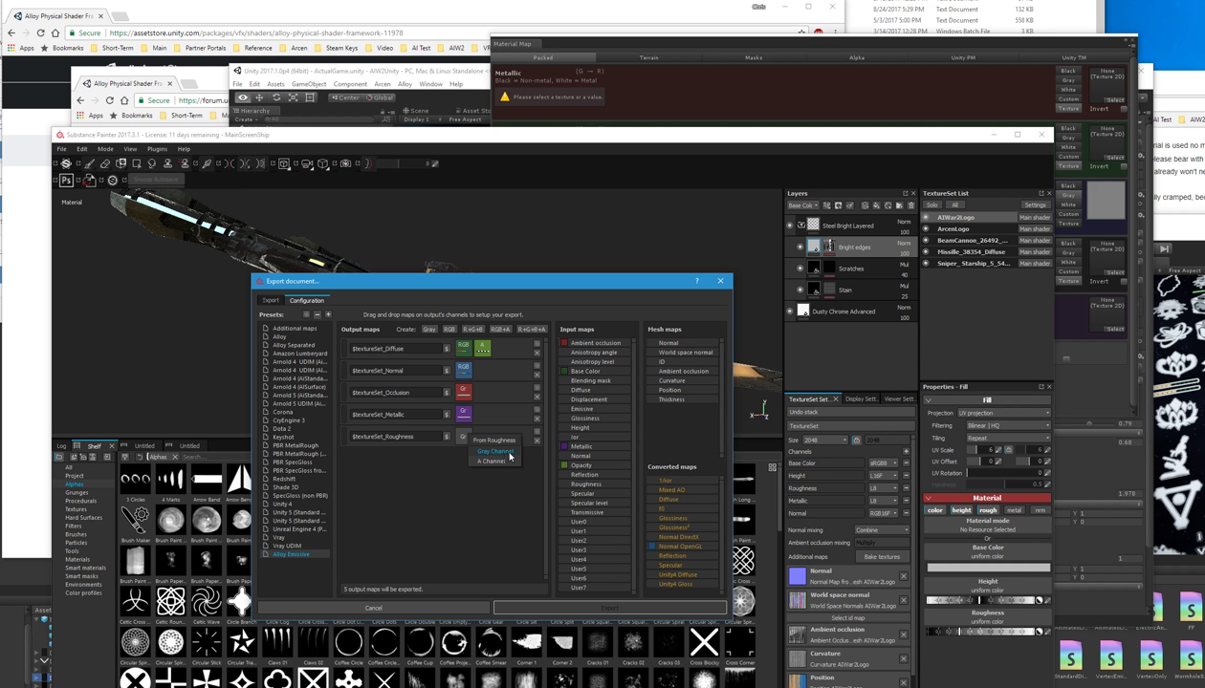
left_click(510, 454)
left_click(428, 329)
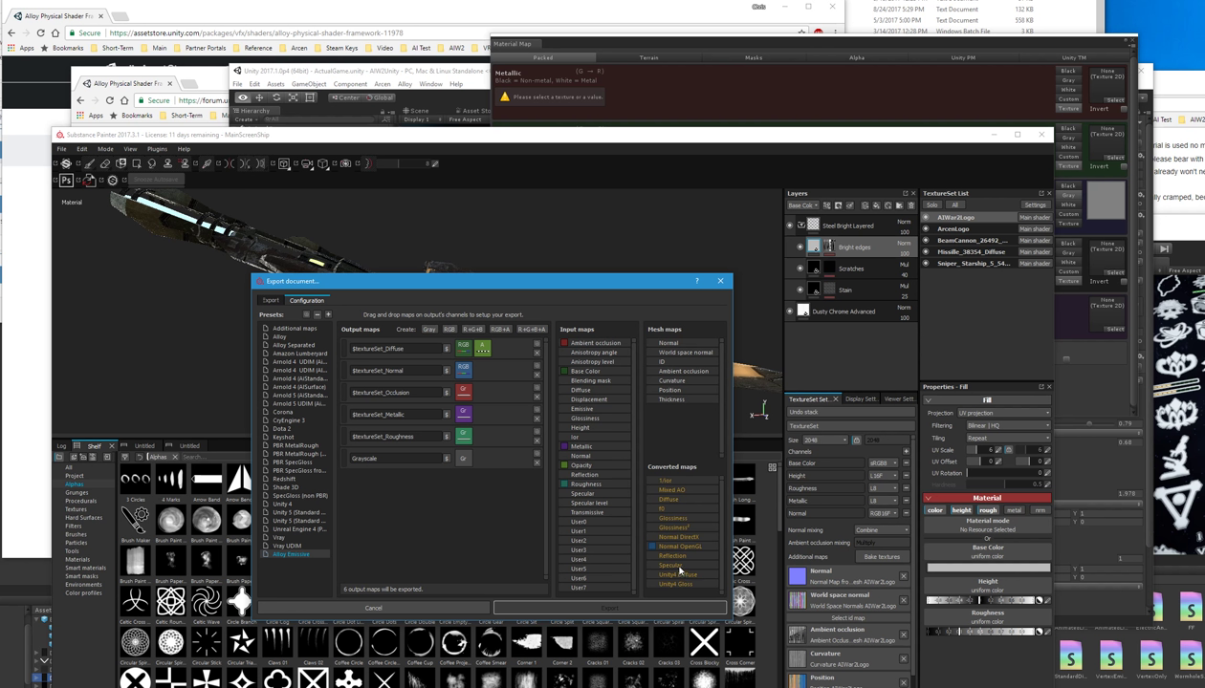
Step: Feed the converted Specular map's channel into the new output and name it $textureSet_Specular
left_click_drag(671, 565, 466, 465)
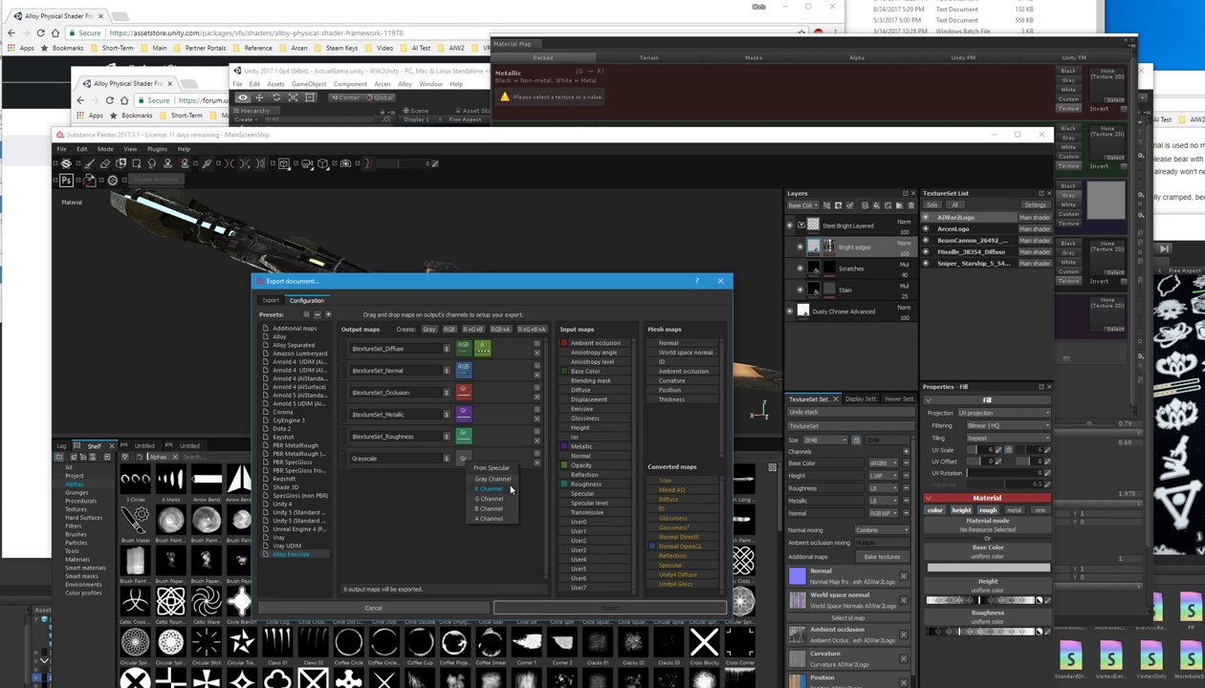
left_click(497, 471)
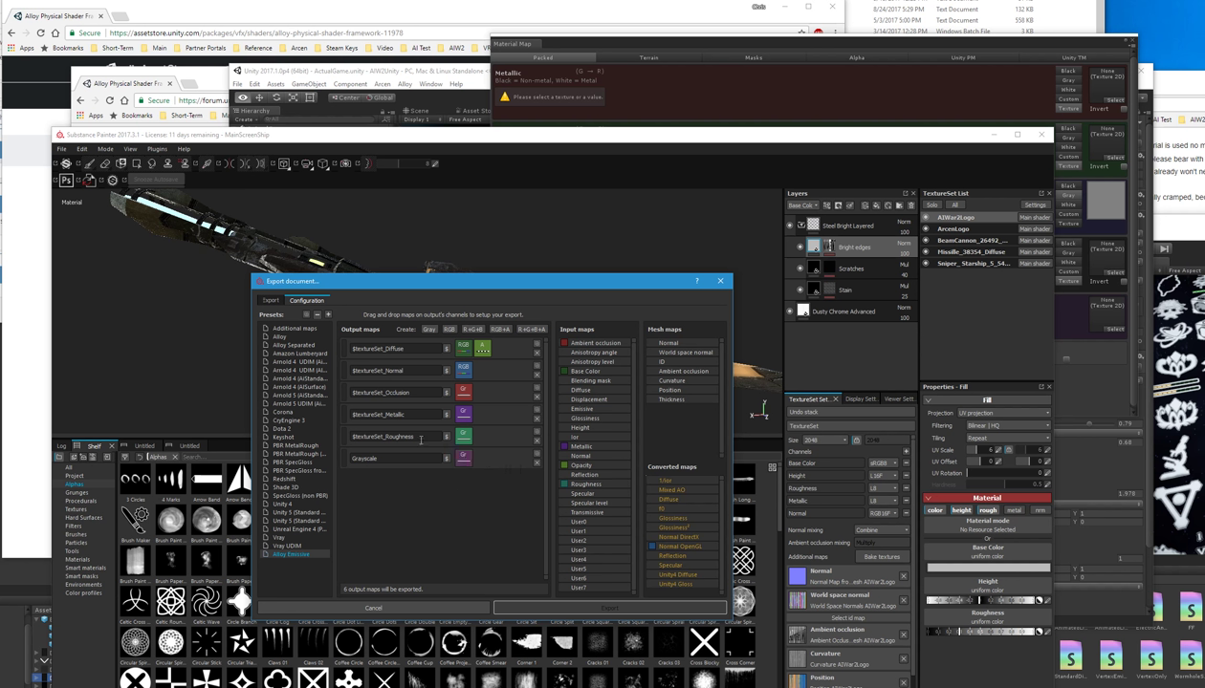
double_click(387, 437)
key("ctrl+c")
double_click(384, 457)
key("ctrl+v")
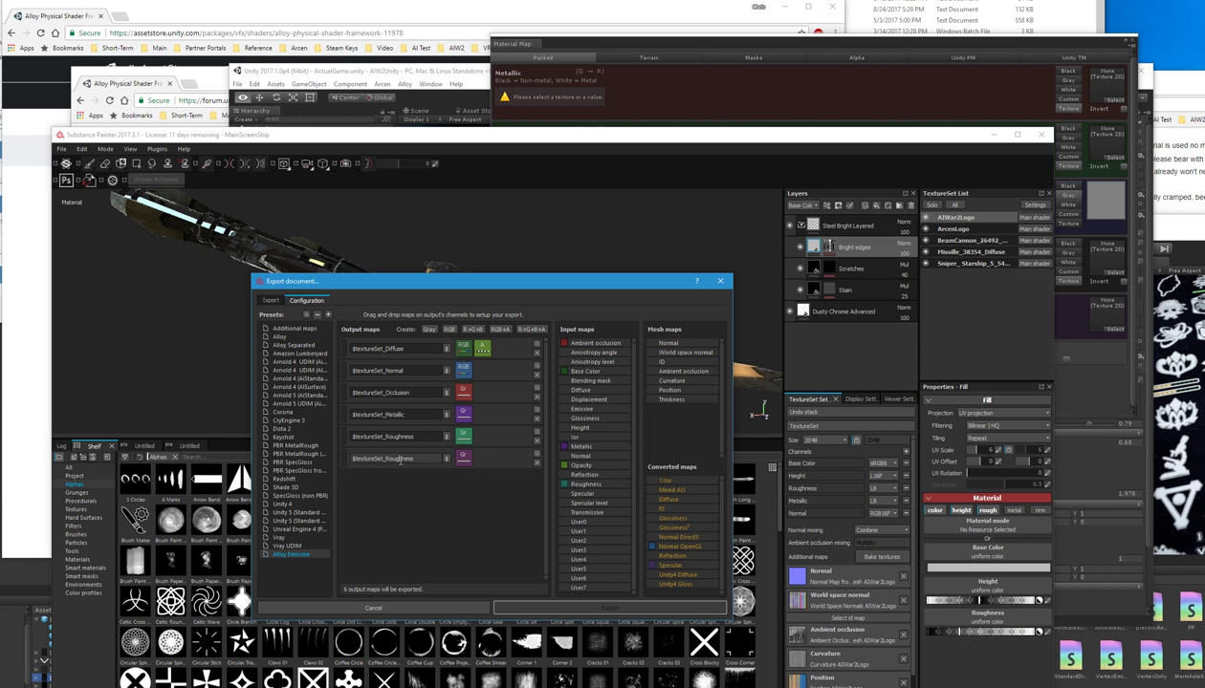
left_click_drag(387, 460, 486, 463)
key("BackSpace")
type("Specular")
left_click(740, 47)
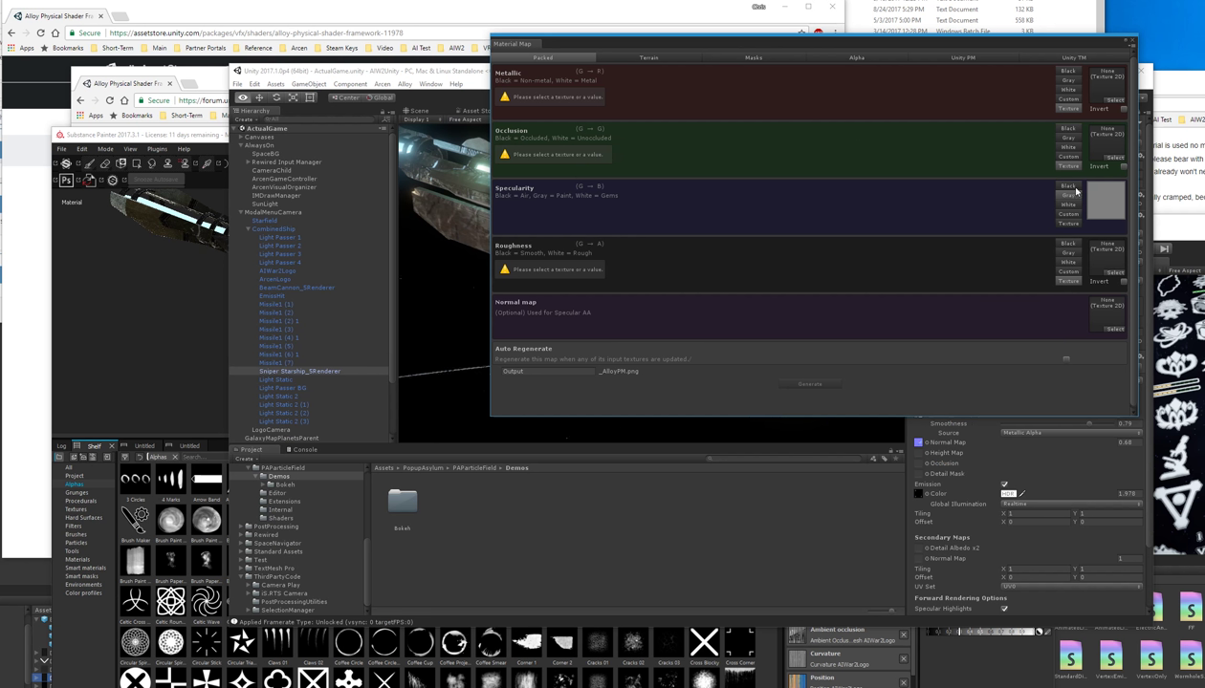
key("alt+Tab")
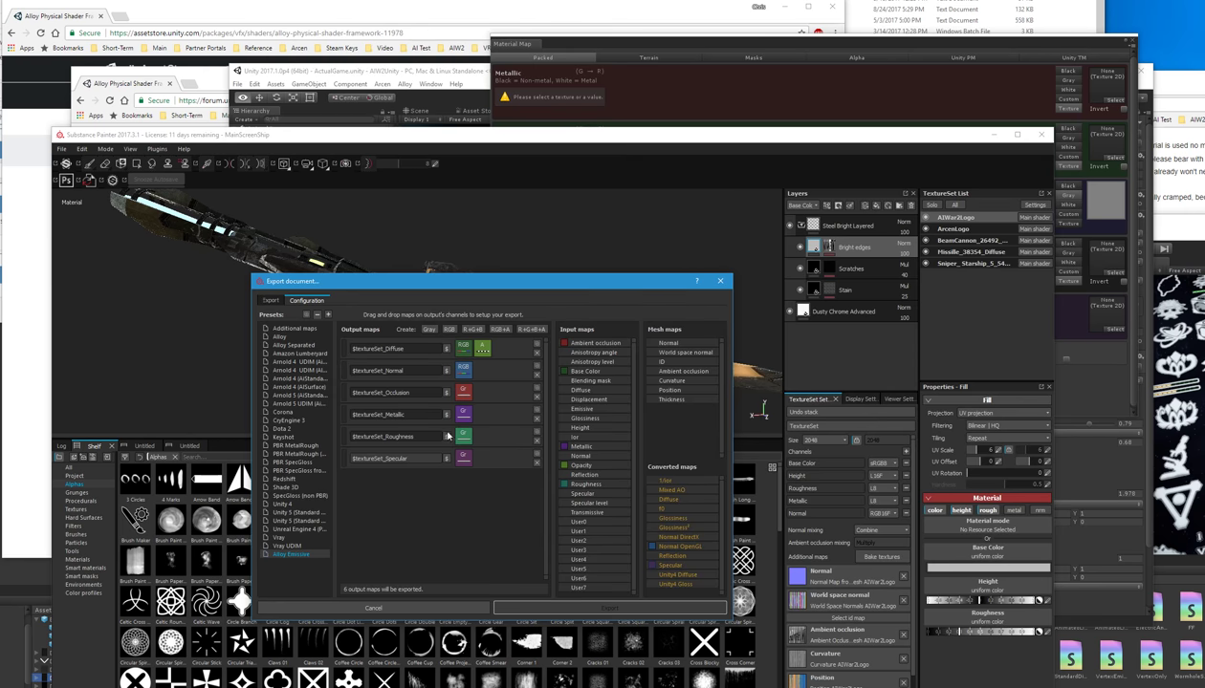
Step: Add an RGB output named $textureSet_Emissive and feed it the Emissive map's RGB channels
left_click(449, 330)
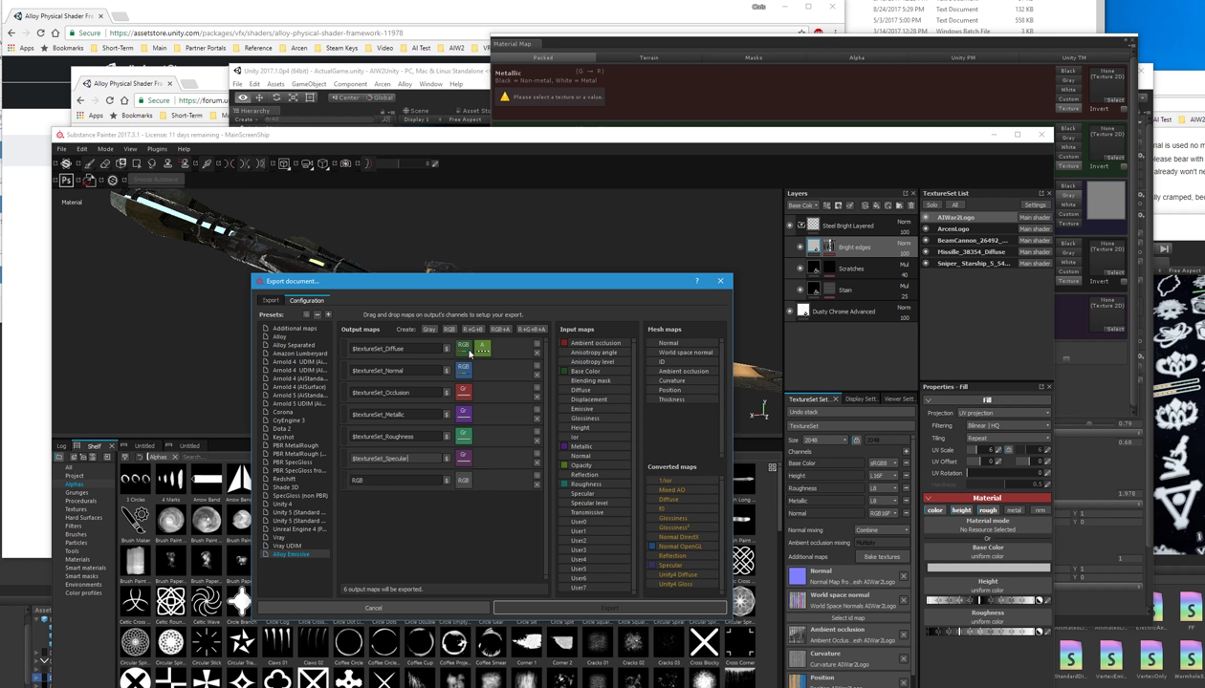
left_click(408, 480)
key("ctrl+v")
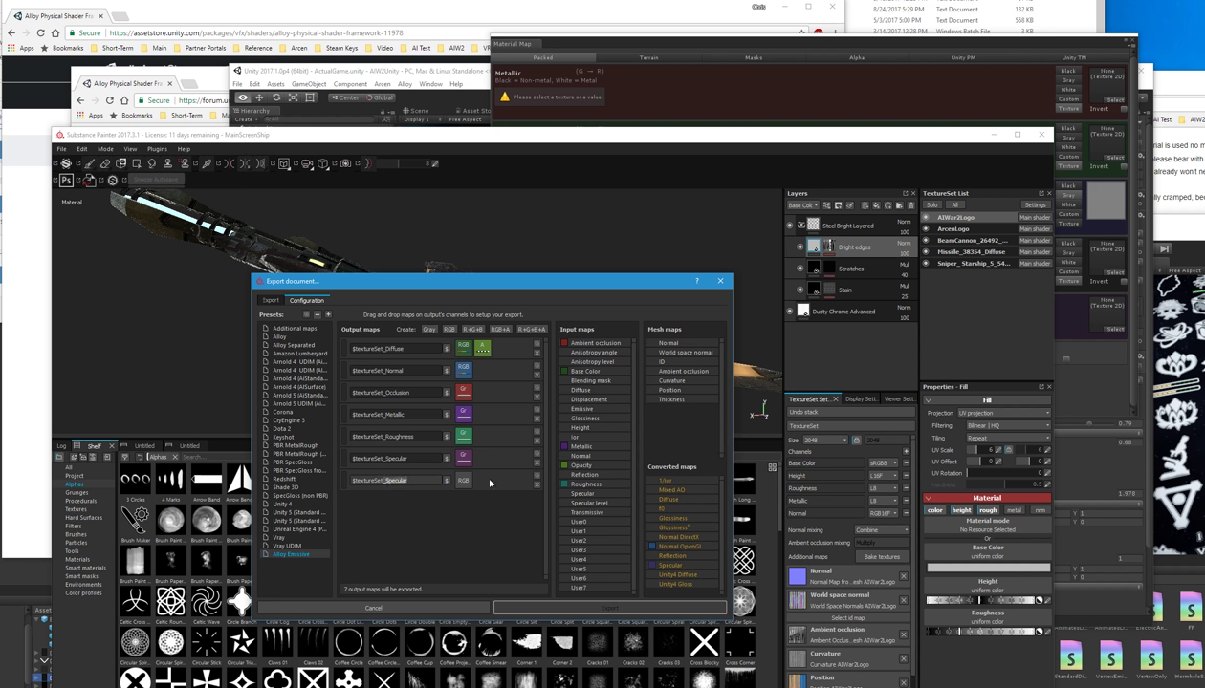
key("shift+Left")
key("shift+Left")
key("shift+Left")
key("shift+Left")
key("shift+Left")
key("shift+Left")
key("shift+Left")
key("shift+Left")
type("Emissive")
key("Return")
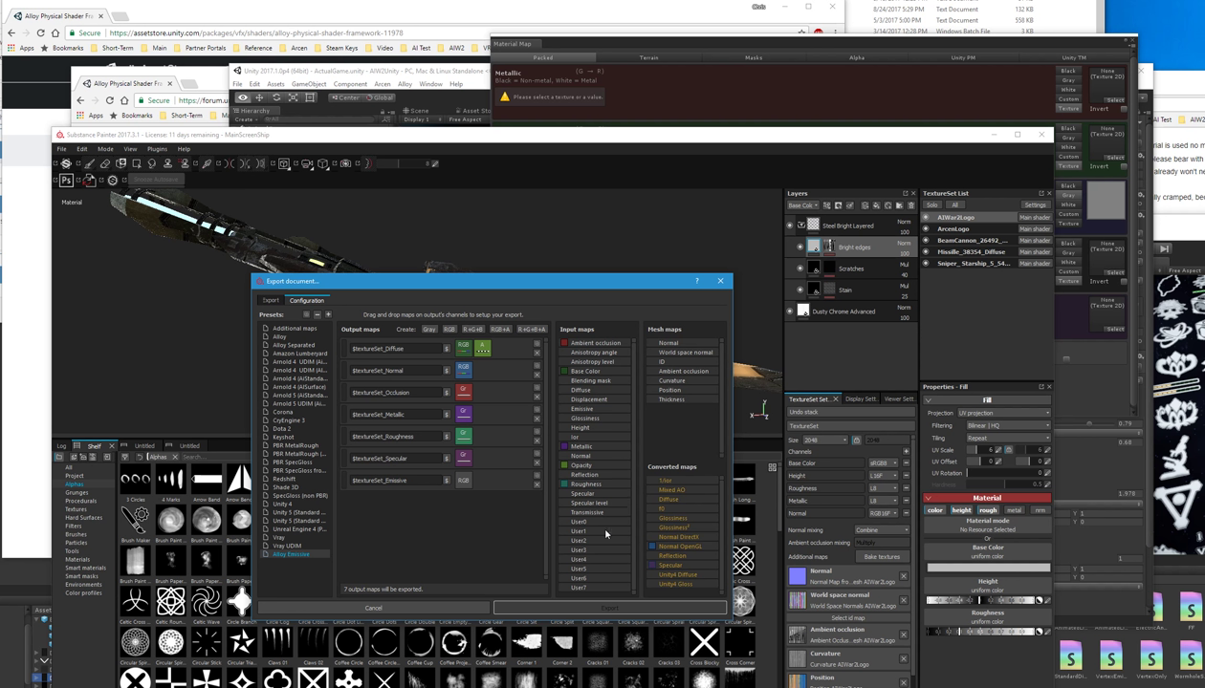
left_click_drag(595, 410, 463, 481)
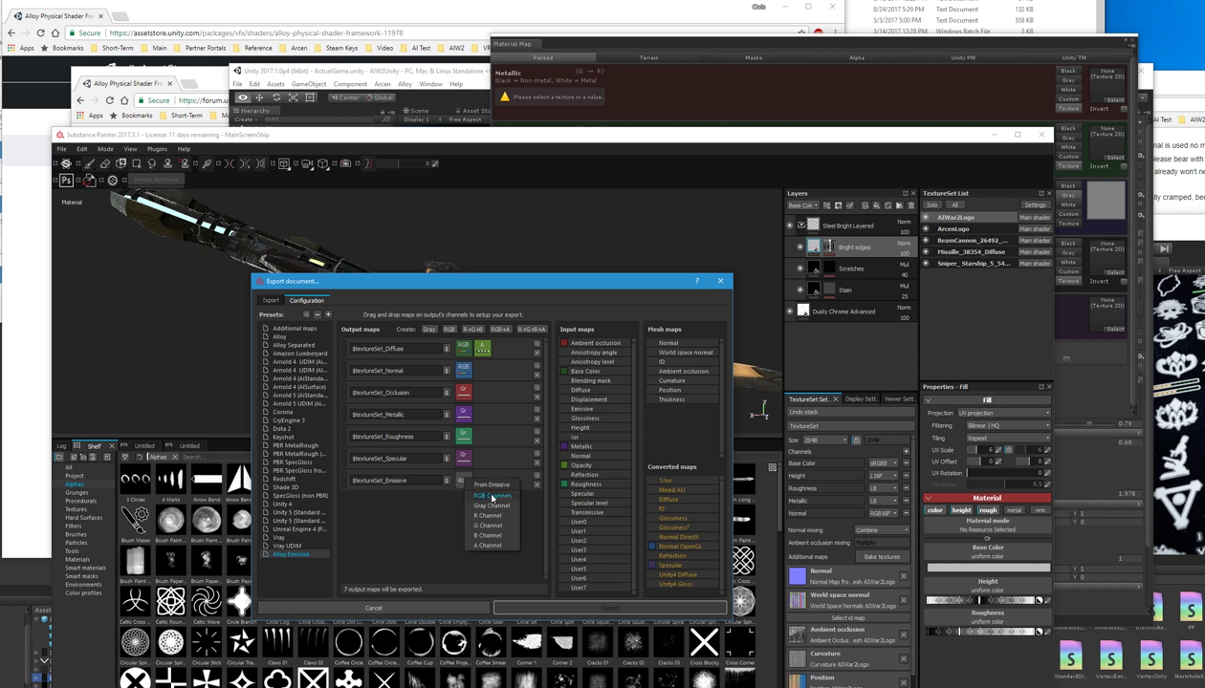
left_click(491, 496)
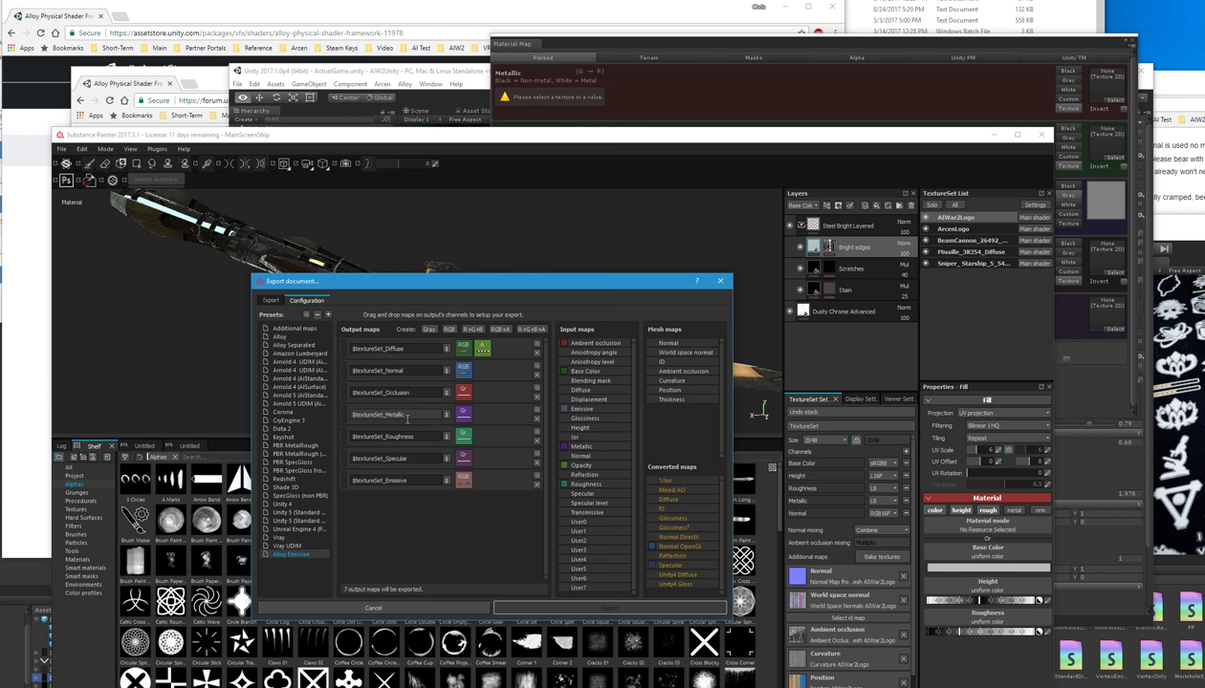
Step: Prefix outputs 1_ and 2_, Specular 3_ and Roughness 4_, checking Unity's Material Map channel order
type("1_")
left_click(598, 50)
key("alt+Tab")
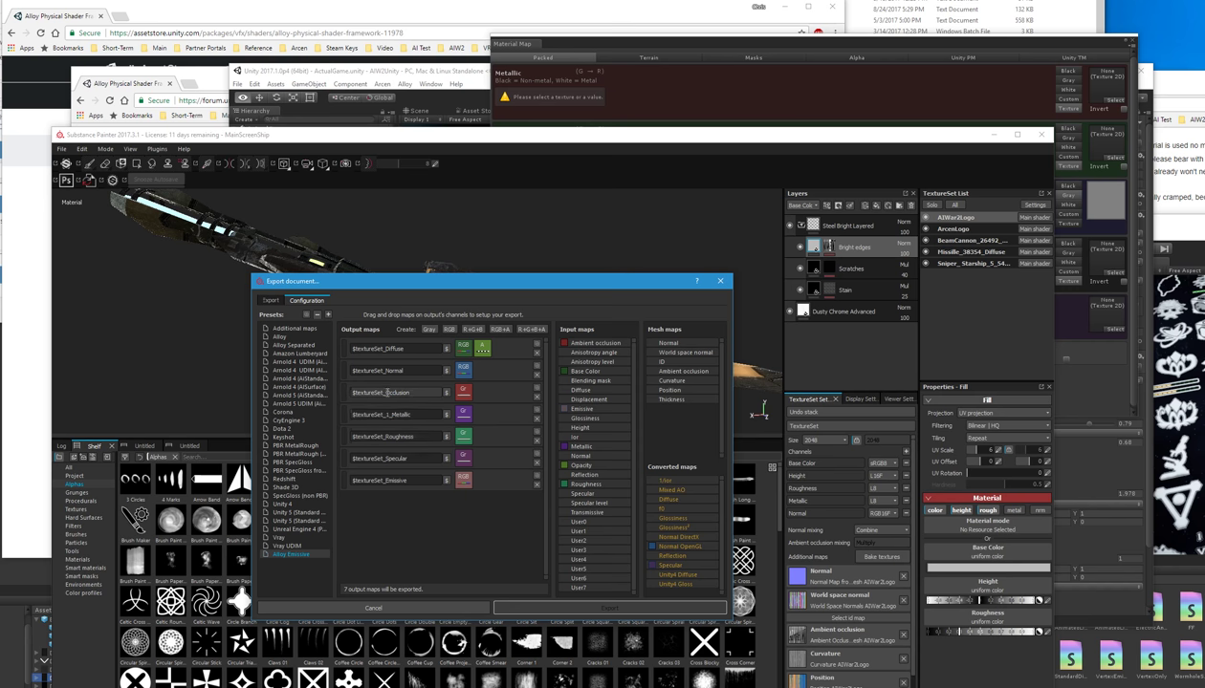
type("2_")
left_click(602, 81)
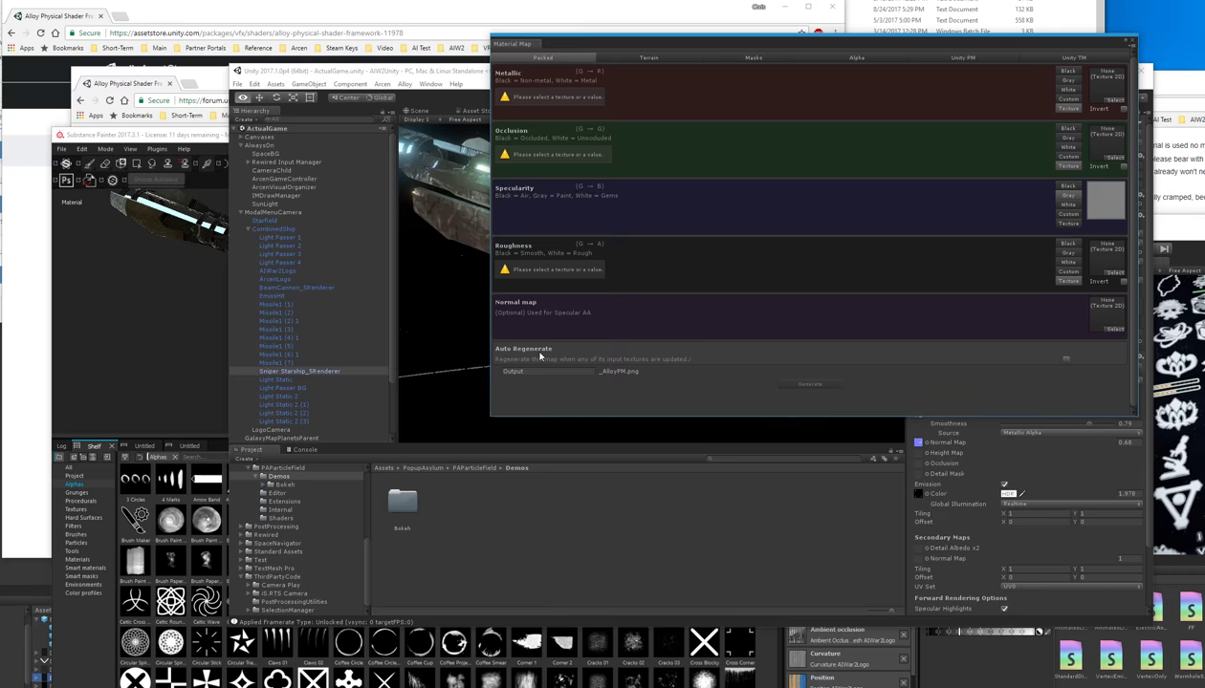
key("alt+Tab")
left_click(387, 459)
type("3_Specular")
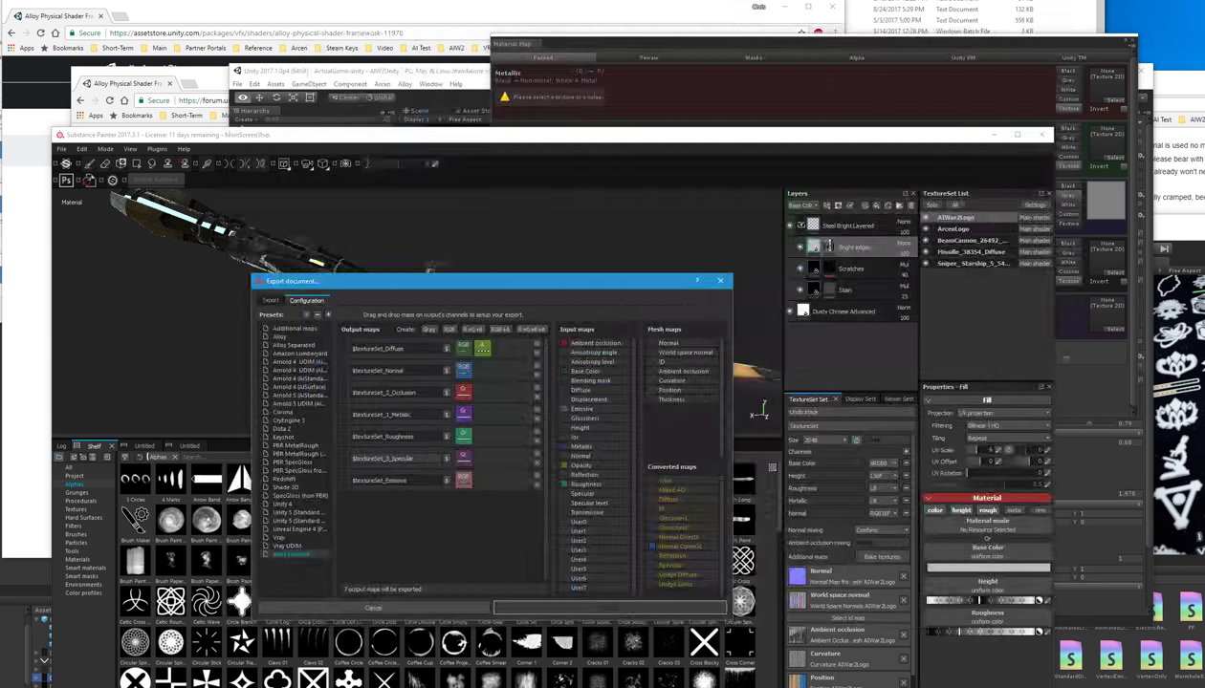
left_click(600, 55)
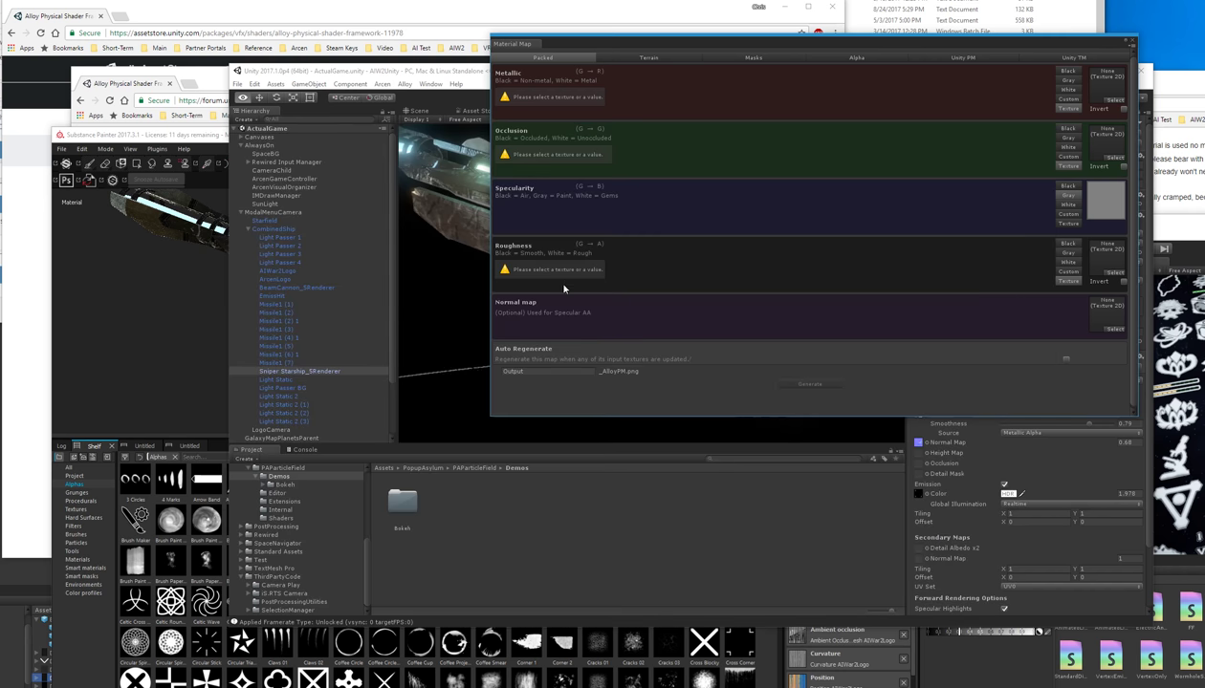
key("alt+Tab")
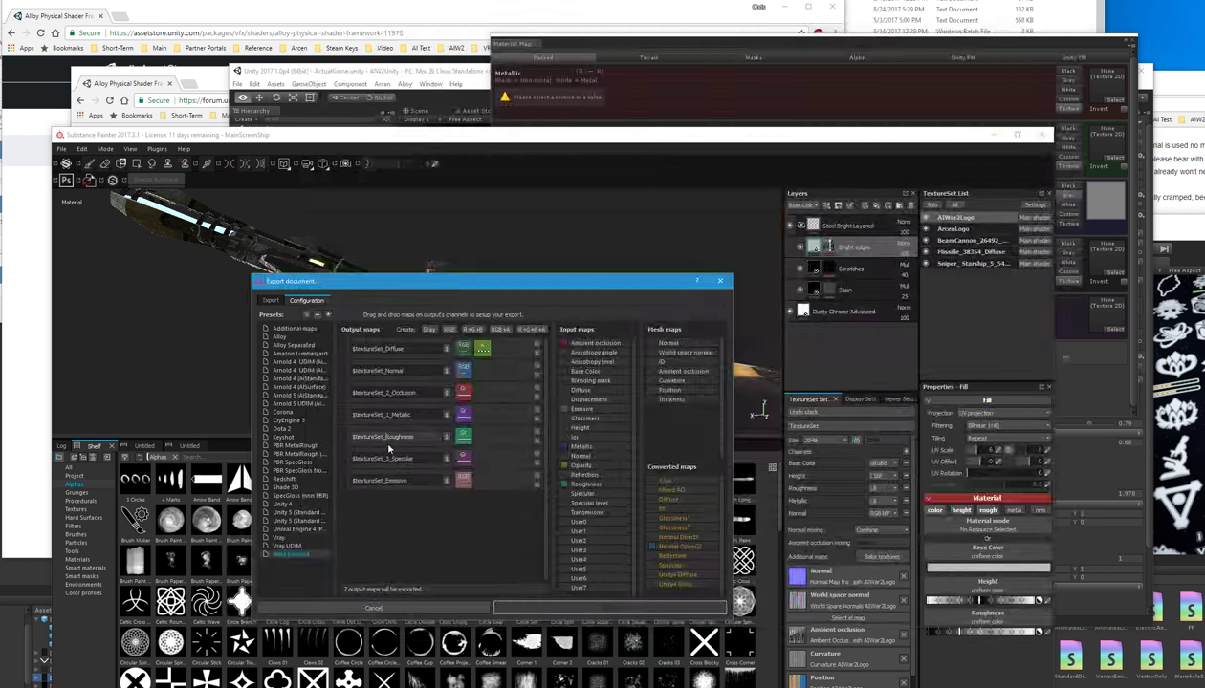
left_click(382, 436)
type("4_")
left_click(626, 43)
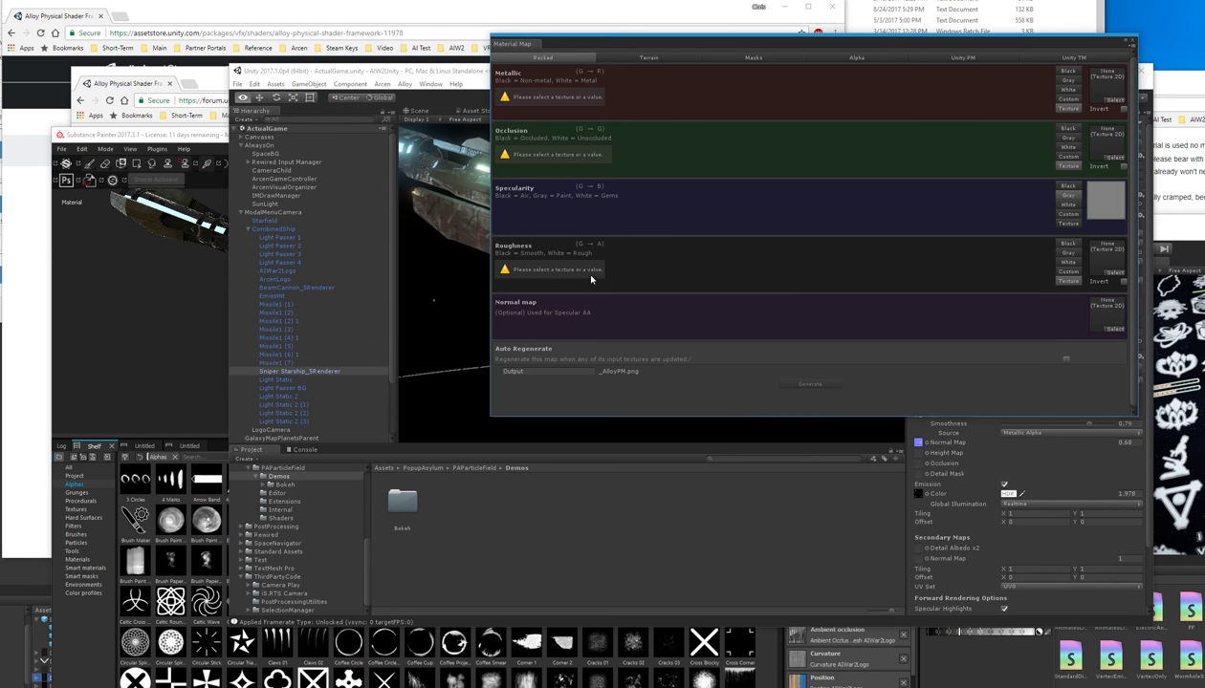
key("alt+Tab")
key("alt+Tab")
key("alt+Tab")
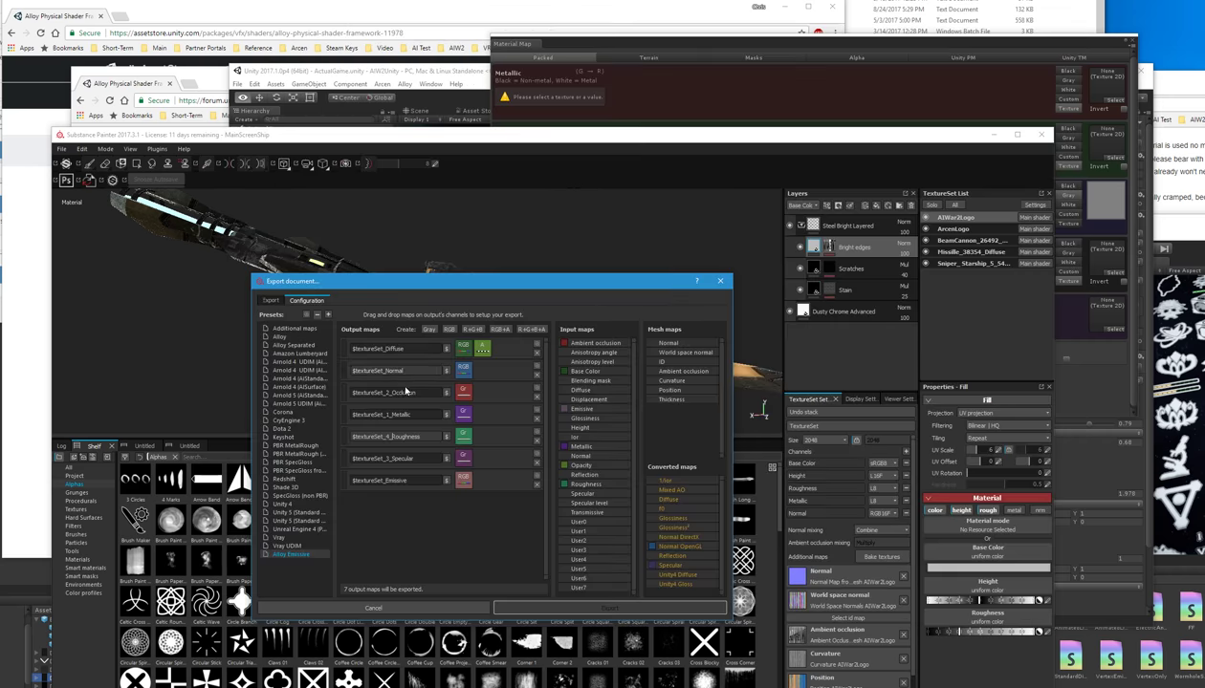
Step: Prefix the Normal output 5_, Diffuse 6_ and Emissive 7_
left_click(387, 371)
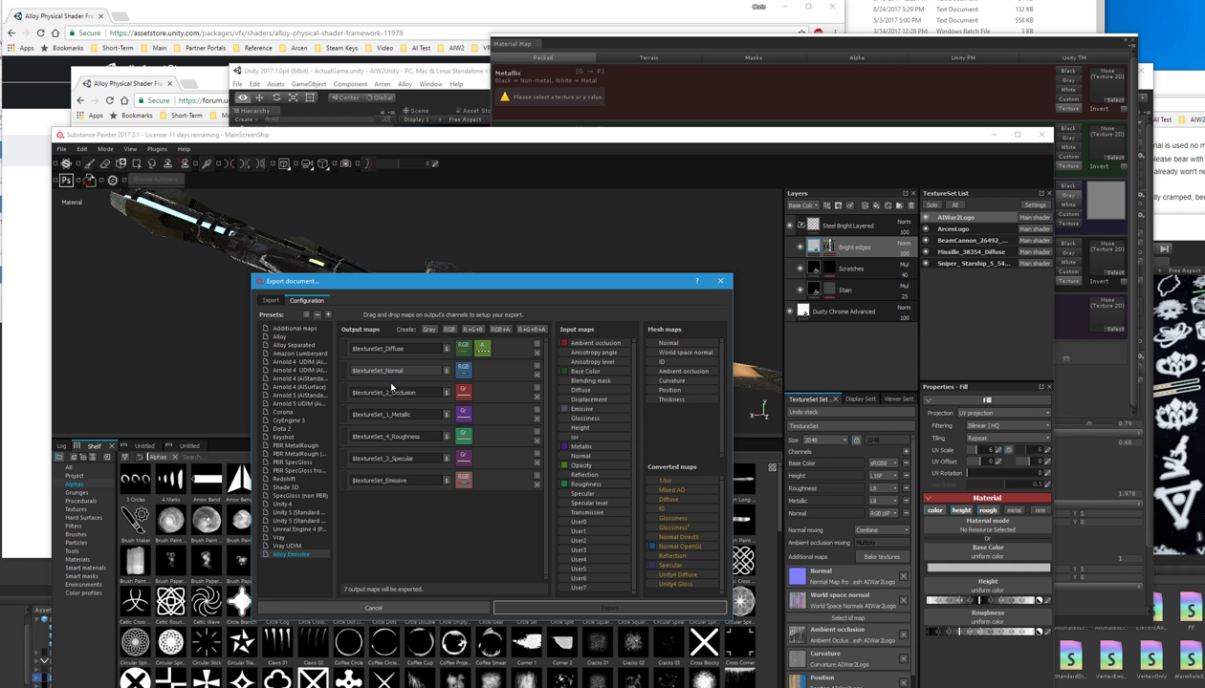
type("5_")
left_click(387, 348)
type("6_")
left_click(390, 480)
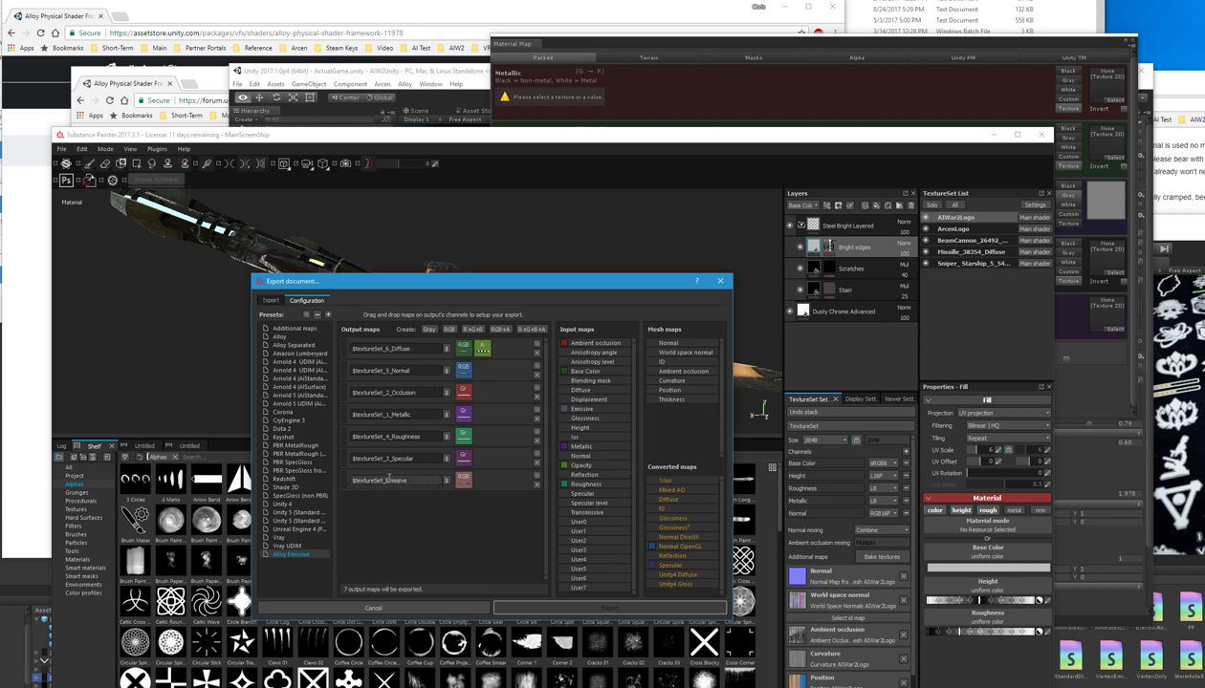
type("7_")
left_click(387, 349)
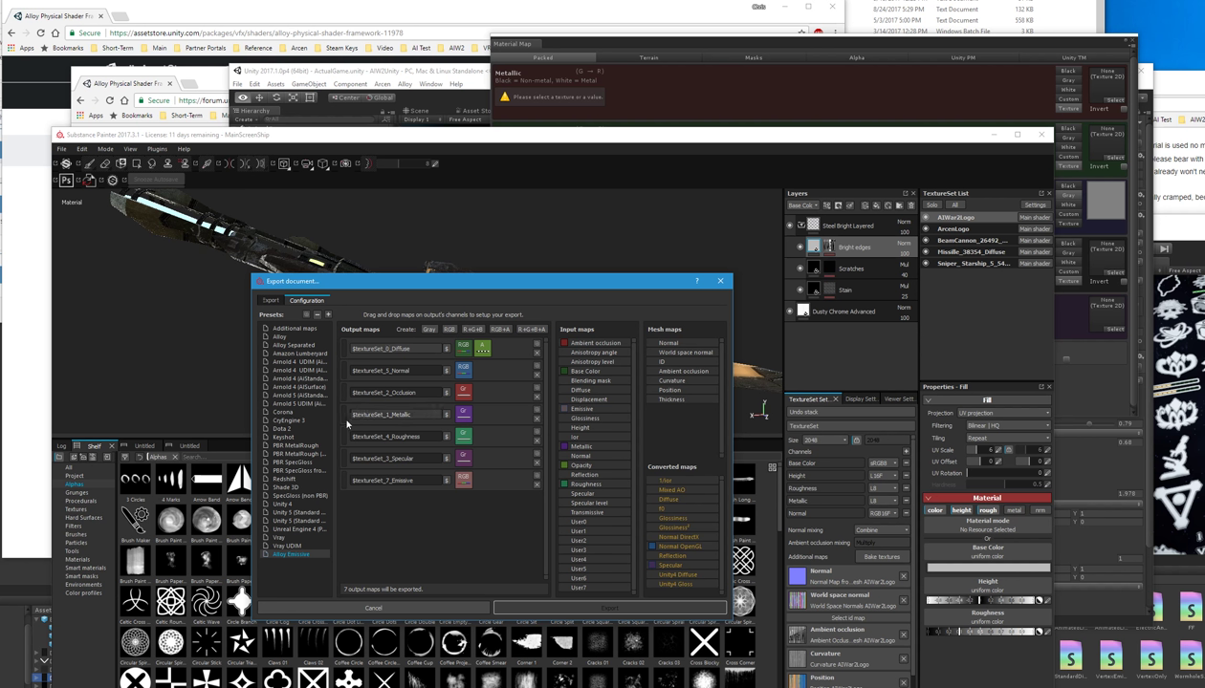
Step: Reorder rows to Diffuse, Metallic, Occlusion, Specular, Roughness, Normal, and renumber Emissive to 6_
left_click_drag(344, 418, 346, 369)
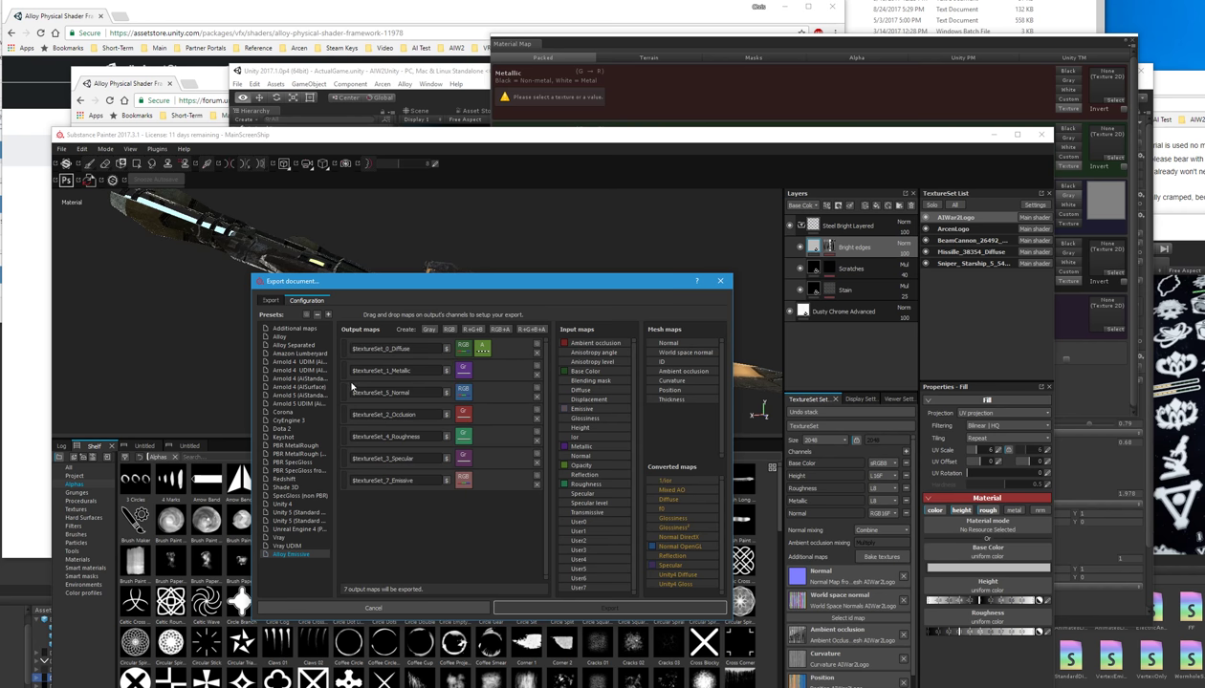
left_click_drag(351, 417, 346, 386)
left_click_drag(341, 461, 348, 411)
left_click_drag(343, 459, 349, 437)
left_click(388, 480)
key("BackSpace")
type("6")
left_click(406, 534)
Step: Set the export Config preset to Alloy Emissive
left_click(272, 301)
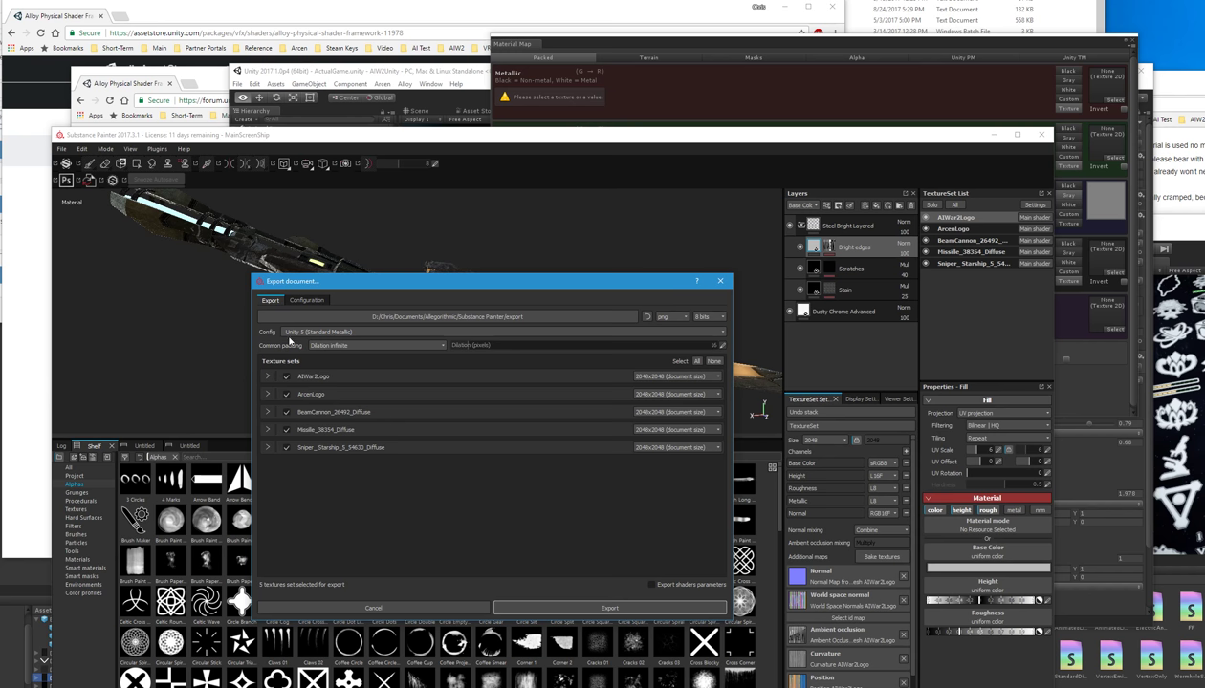
left_click(290, 334)
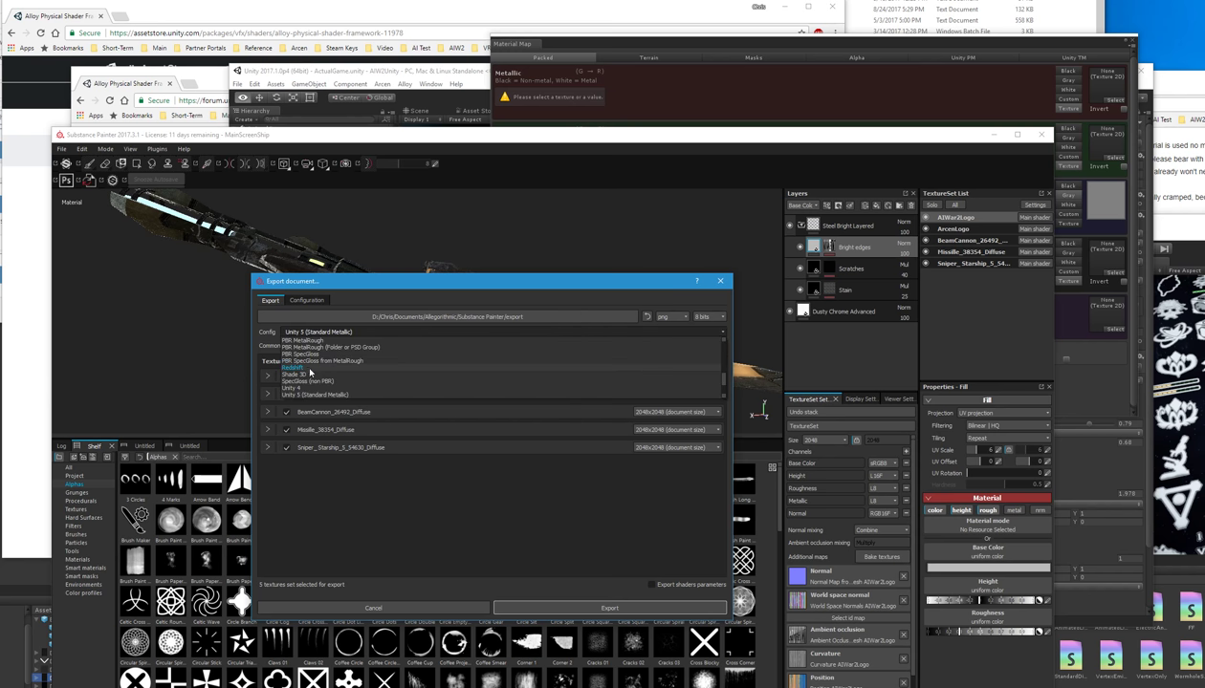
scroll(306, 368, "up", 2)
scroll(311, 376, "down", 5)
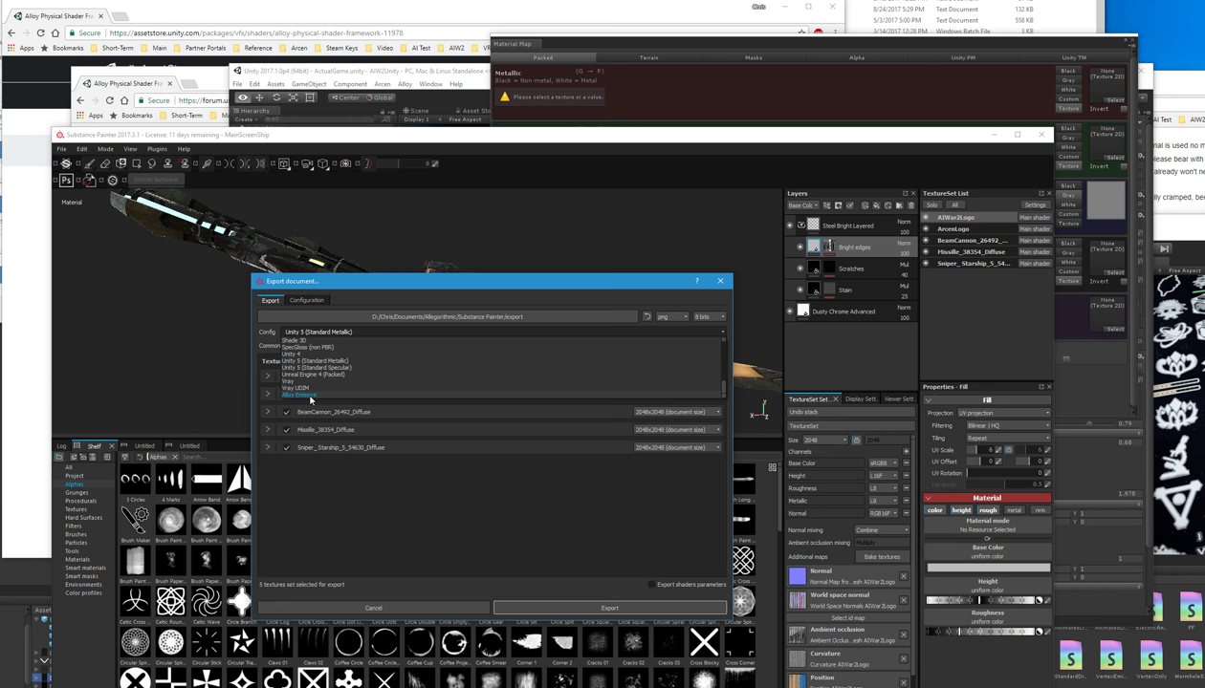
left_click(309, 396)
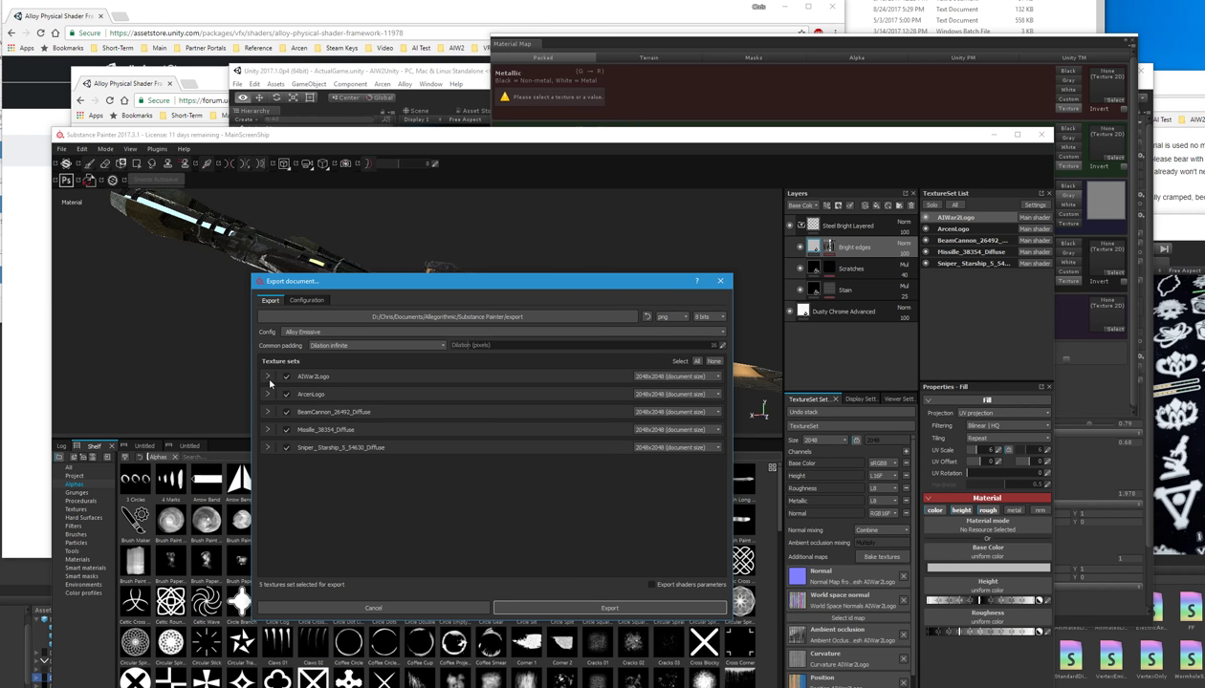
Step: Expand and collapse the AIWar2Logo texture set, then switch to File Explorer
left_click(268, 377)
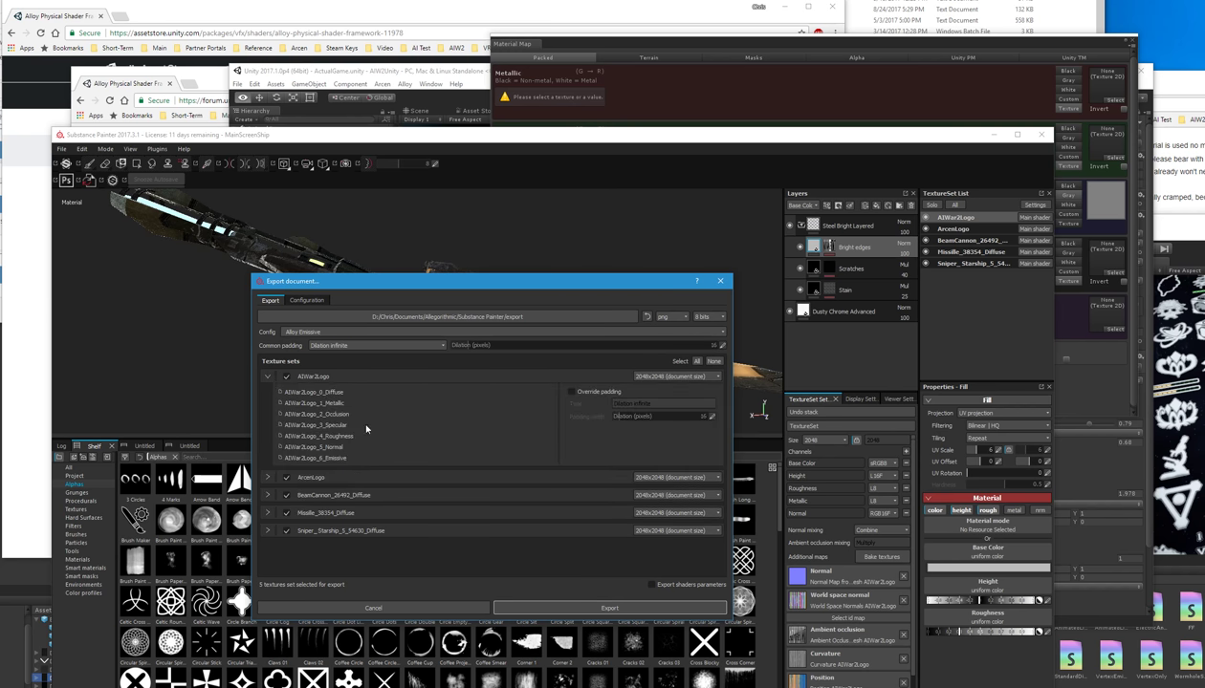
left_click(268, 376)
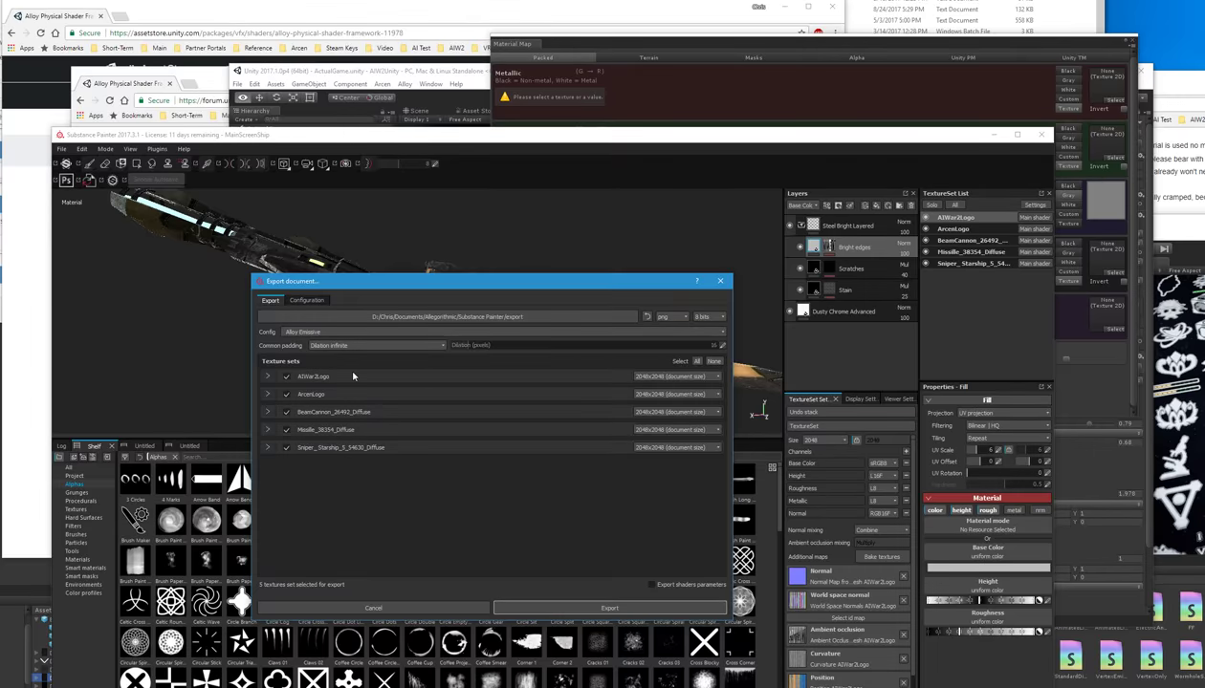
key("alt+Tab")
key("alt+Tab")
key("alt+Tab")
key("alt+Tab")
key("alt+Tab")
key("alt+Tab")
key("alt+Tab")
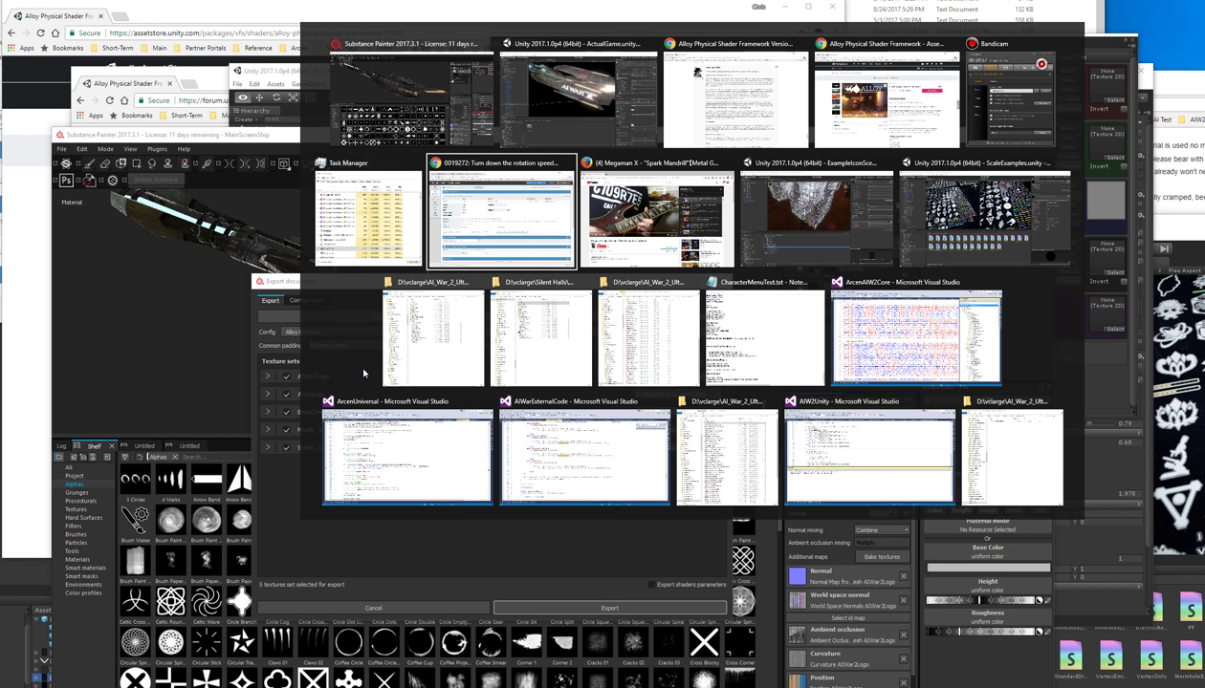
key("alt+Tab")
key("alt+Tab")
key("alt+Tab")
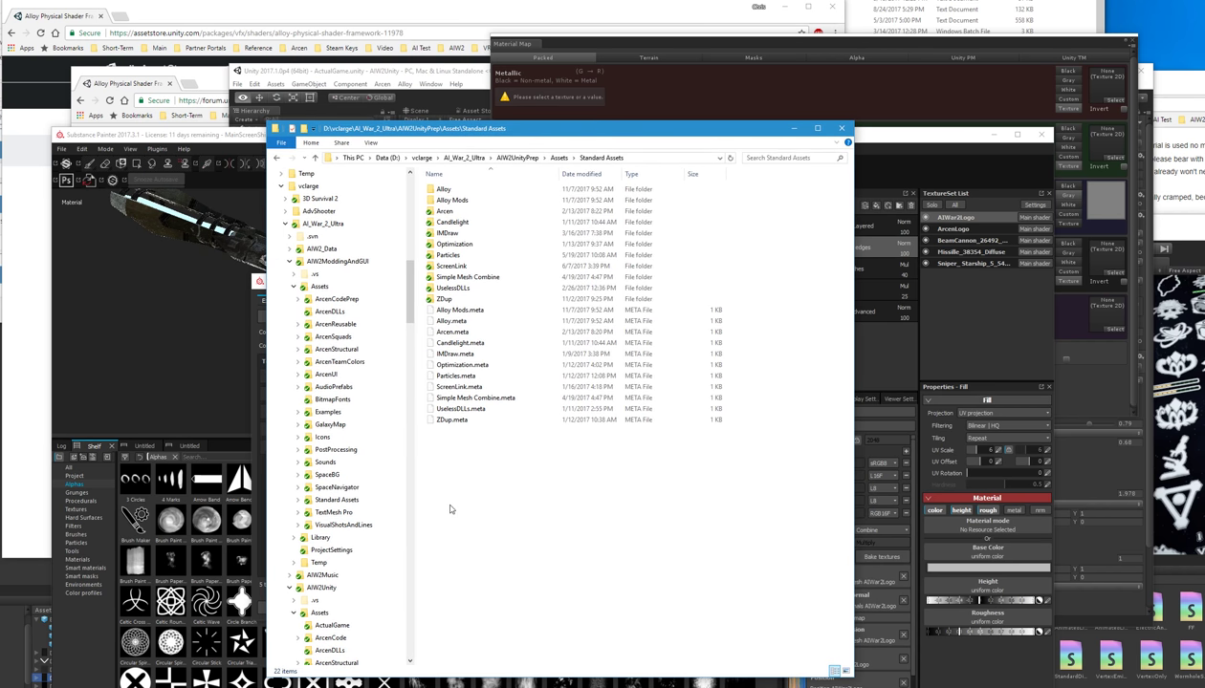
Step: Navigate to AIW2Unity\Assets\ArcenStructural\Materials in File Explorer
left_click(356, 585)
left_click(332, 612)
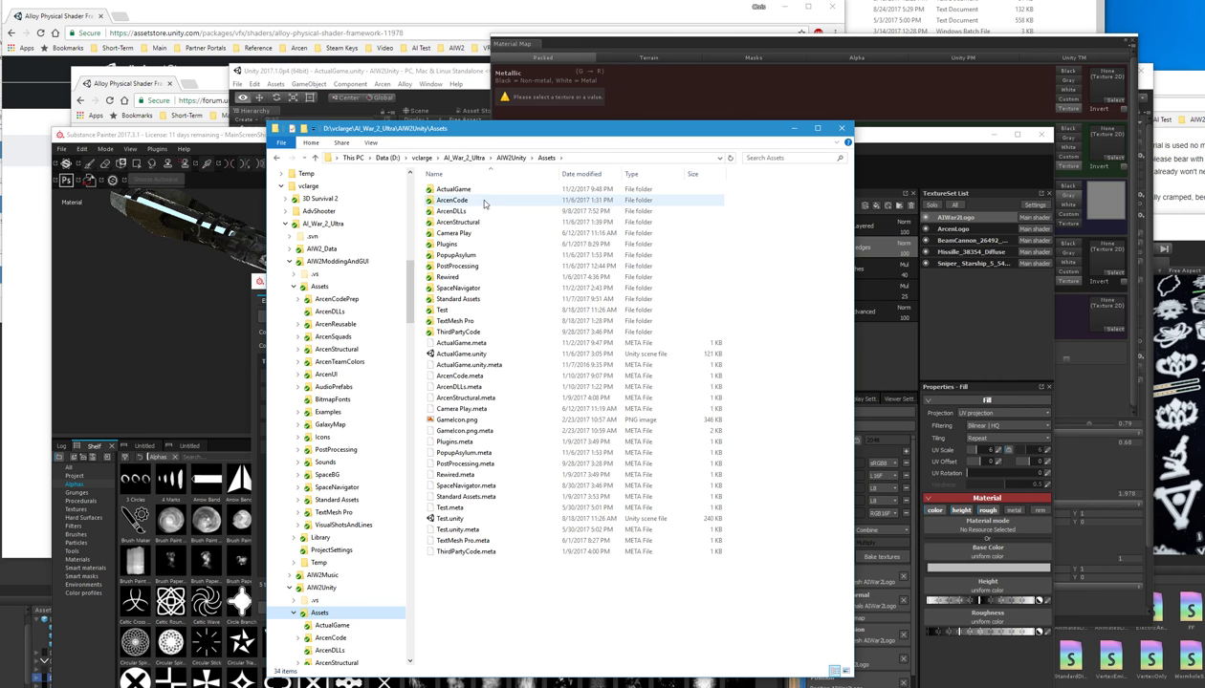
double_click(487, 223)
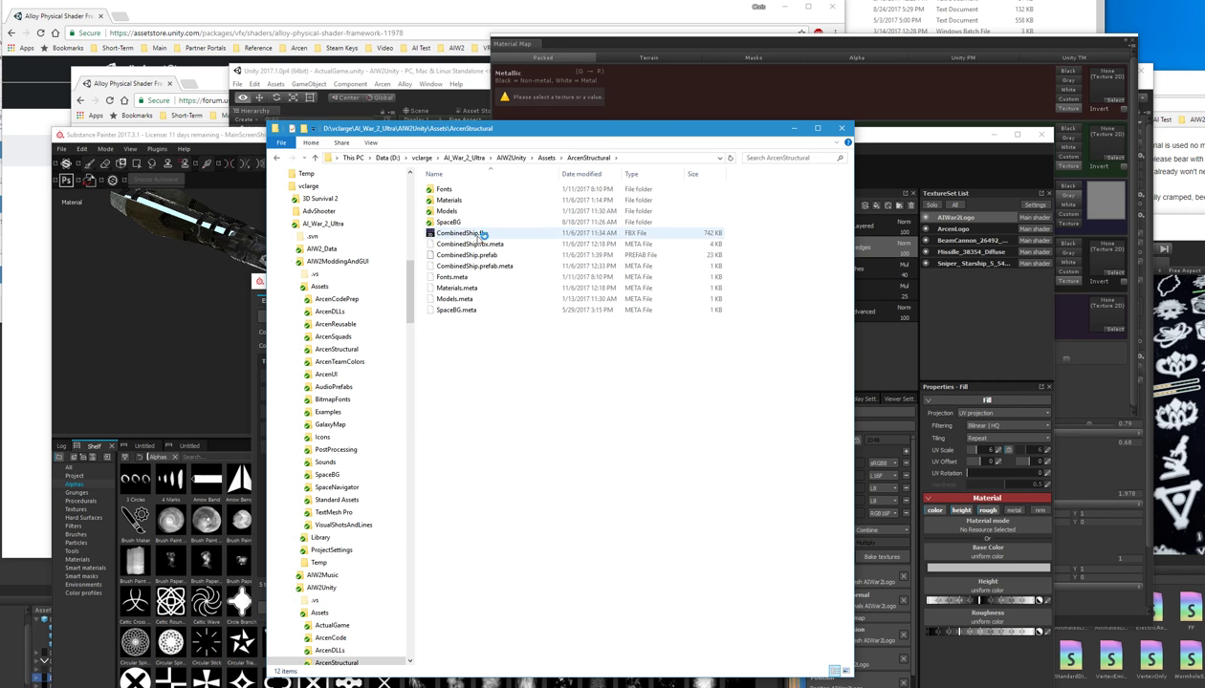
double_click(469, 202)
Step: Create a new folder named Alloy there and open it
right_click(790, 433)
mouse_move(814, 607)
left_click(952, 604)
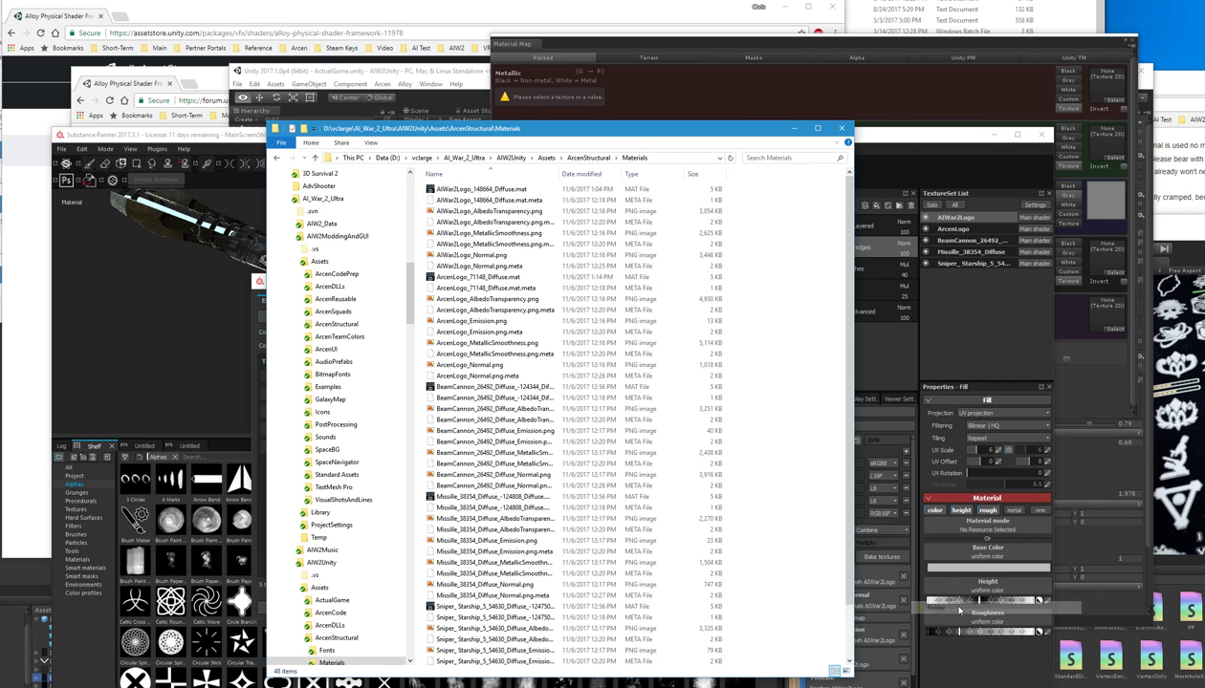
type("Alloy")
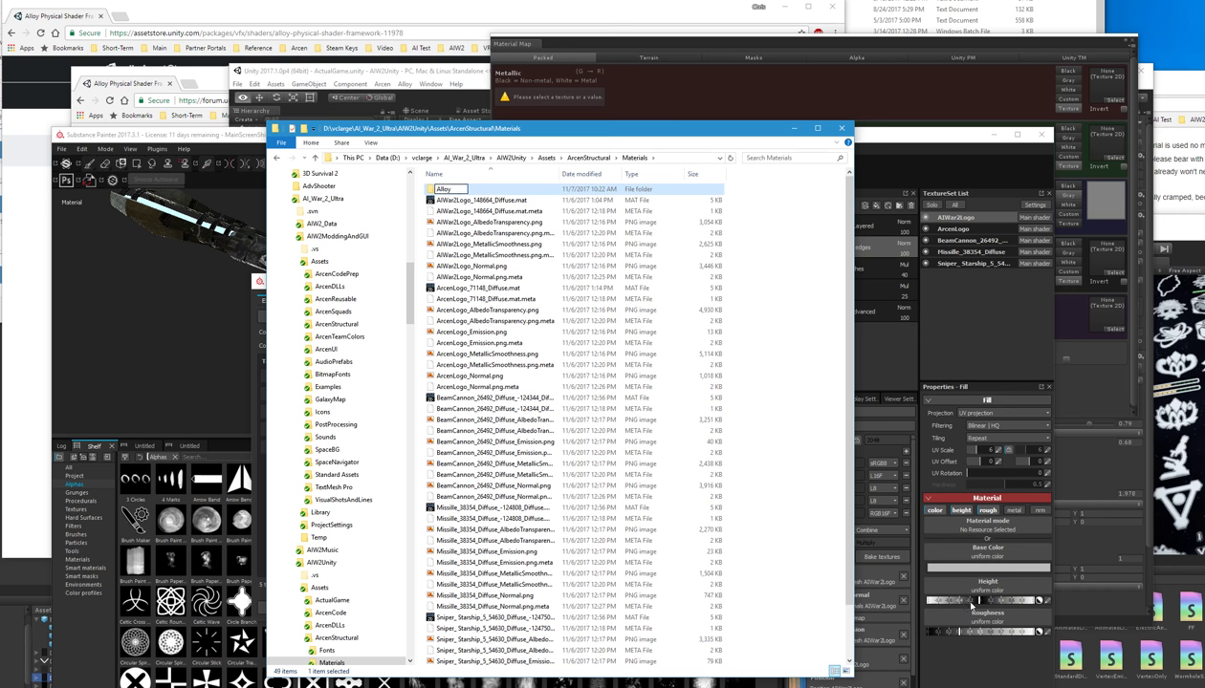
key("Return")
double_click(429, 197)
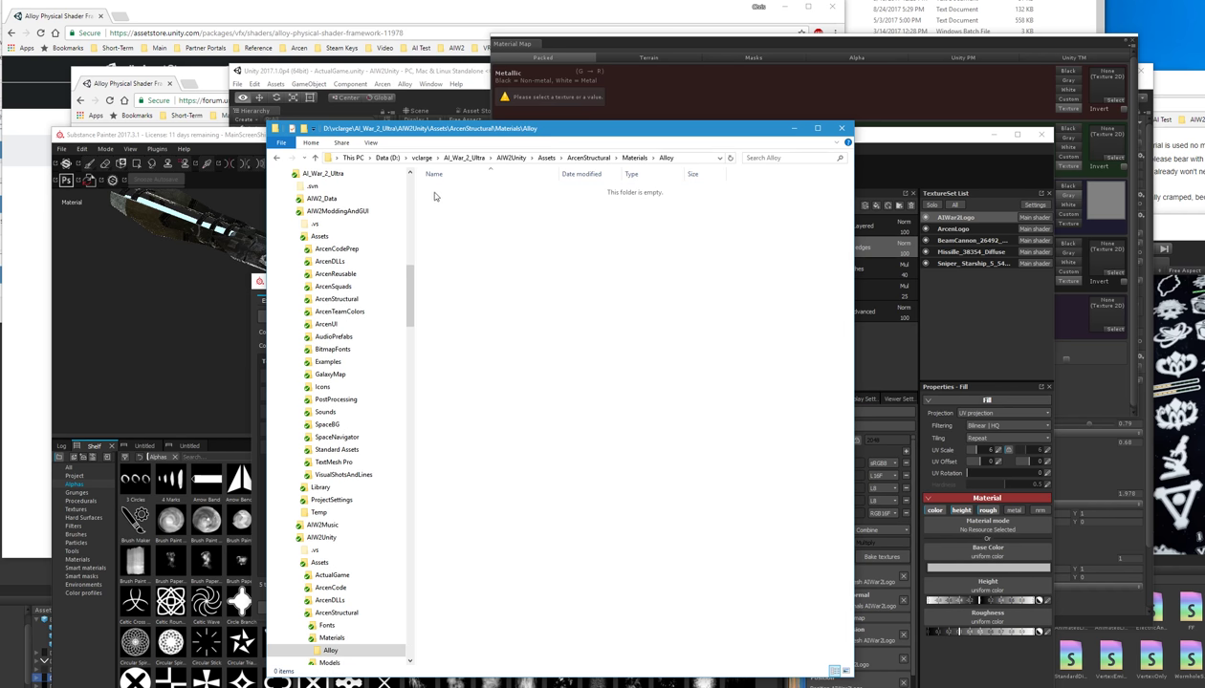
Step: Set the export destination to the Materials\Alloy folder path and export the textures
left_click(681, 158)
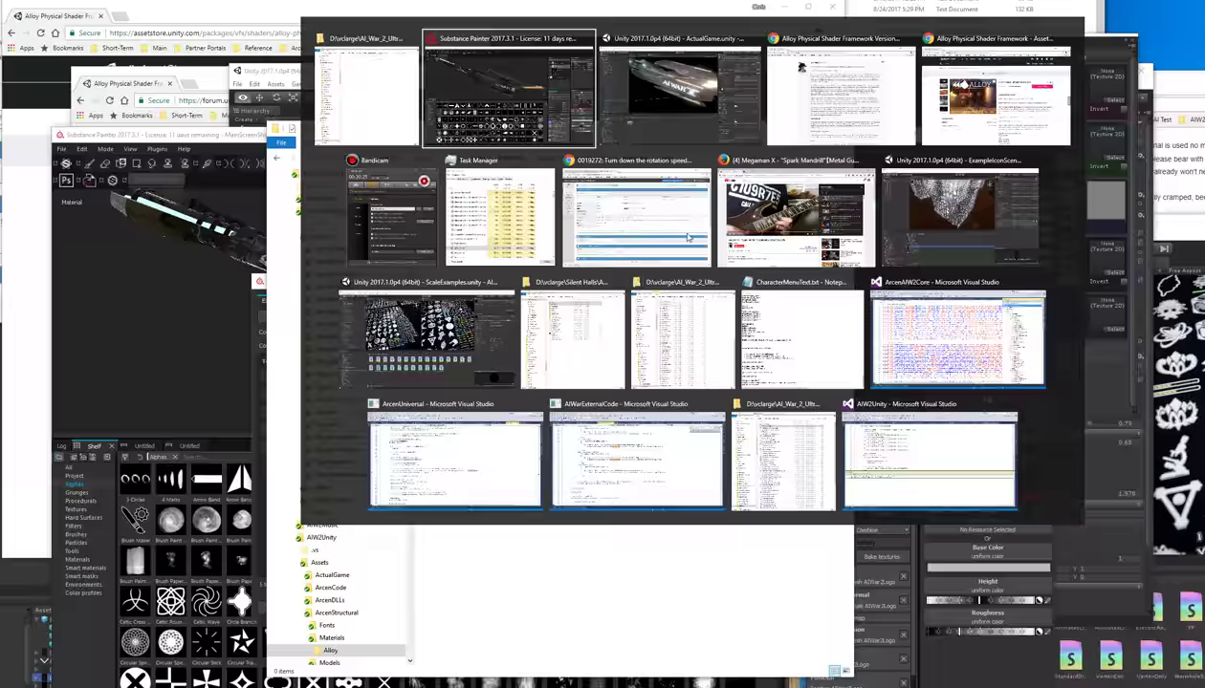
key("alt+Tab")
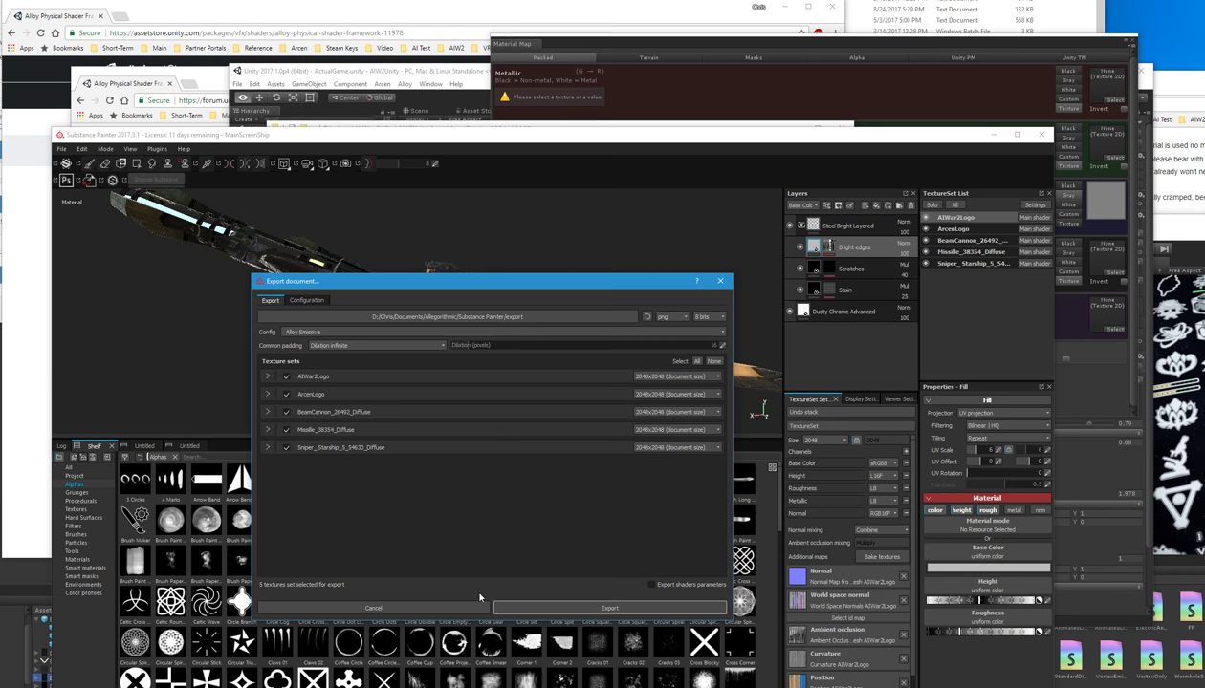
left_click(528, 316)
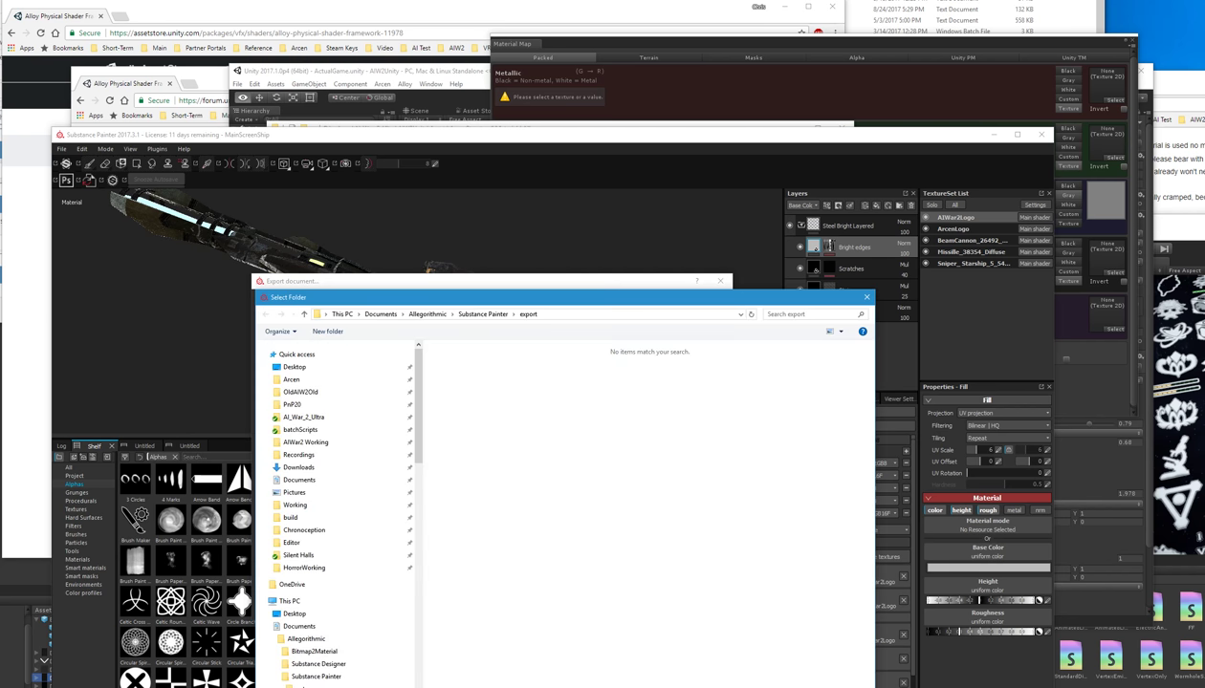
key("ctrl+v")
key("Return")
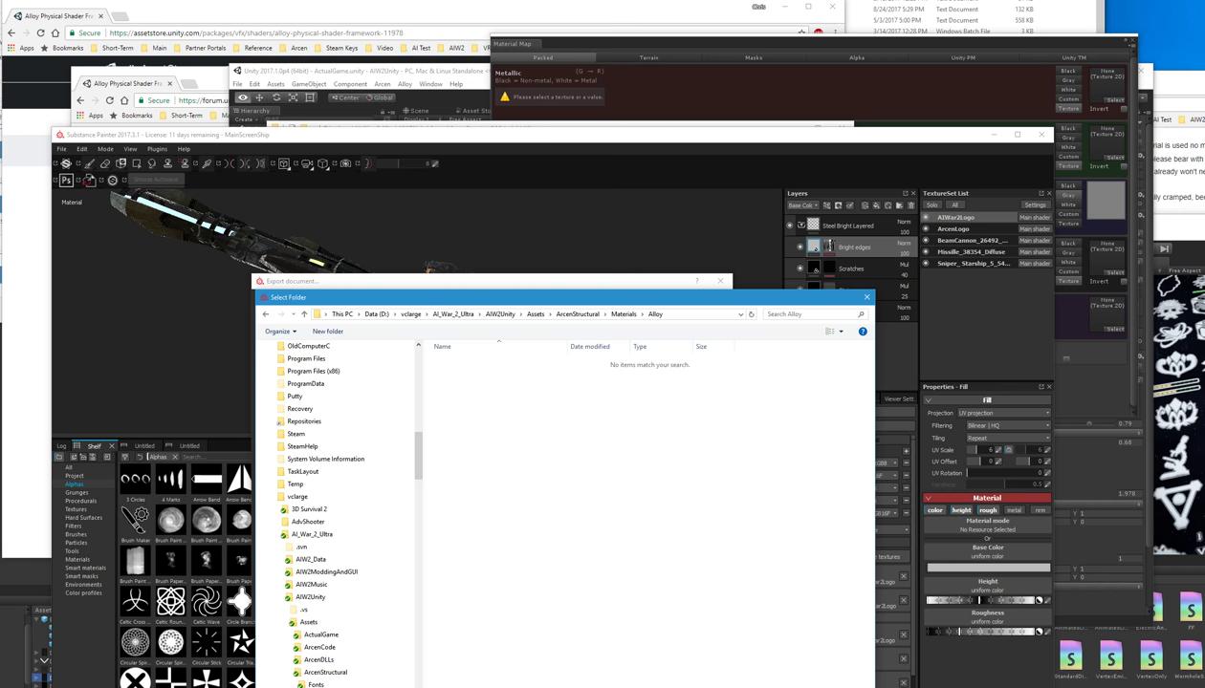
key("Return")
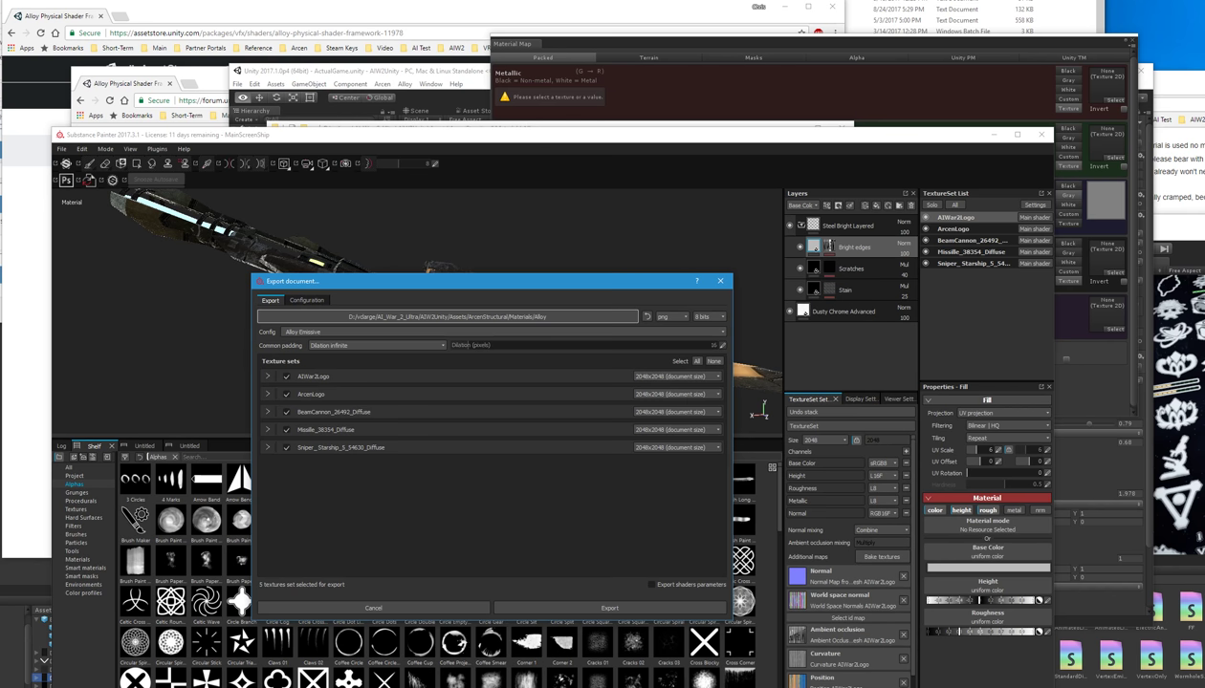
left_click(659, 612)
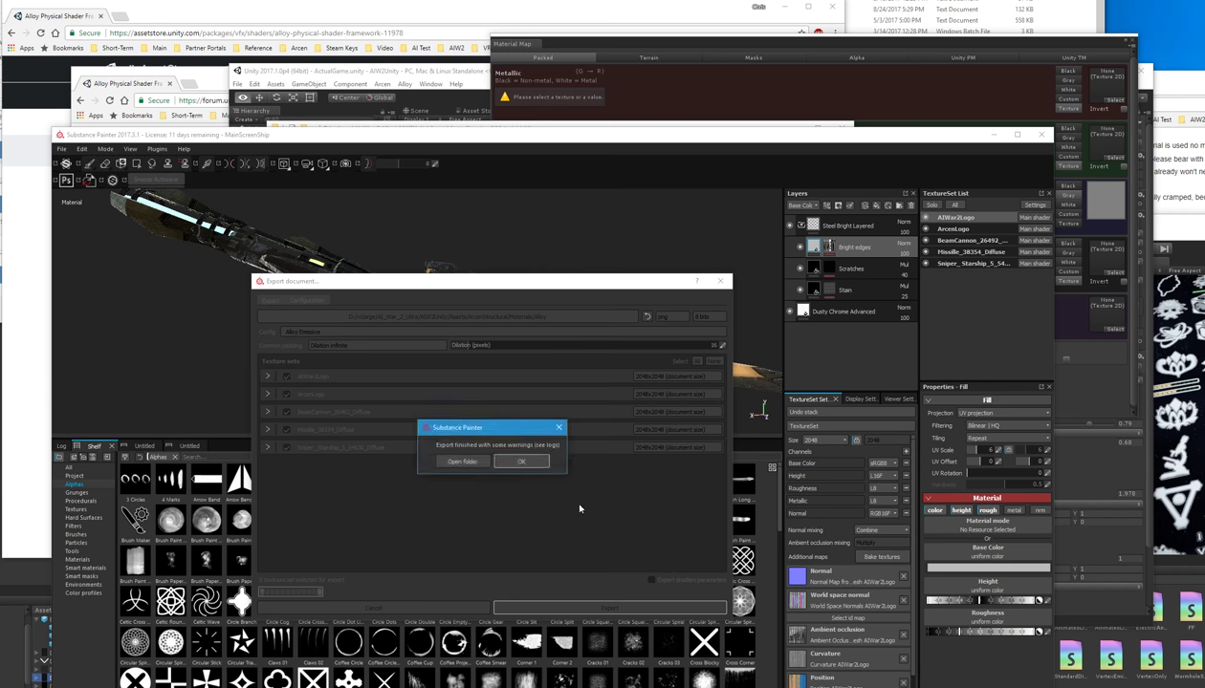
Step: Dismiss the export message, review the Log tab warnings, then return to the Alloy folder window
left_click(536, 462)
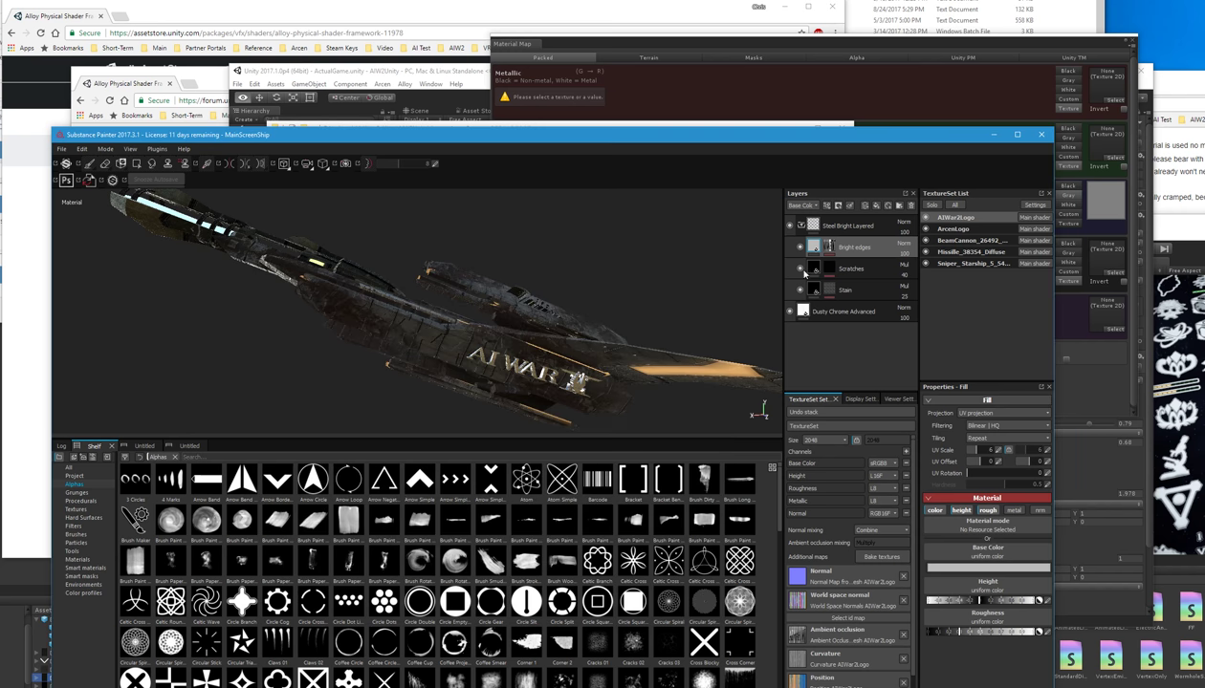
left_click(61, 446)
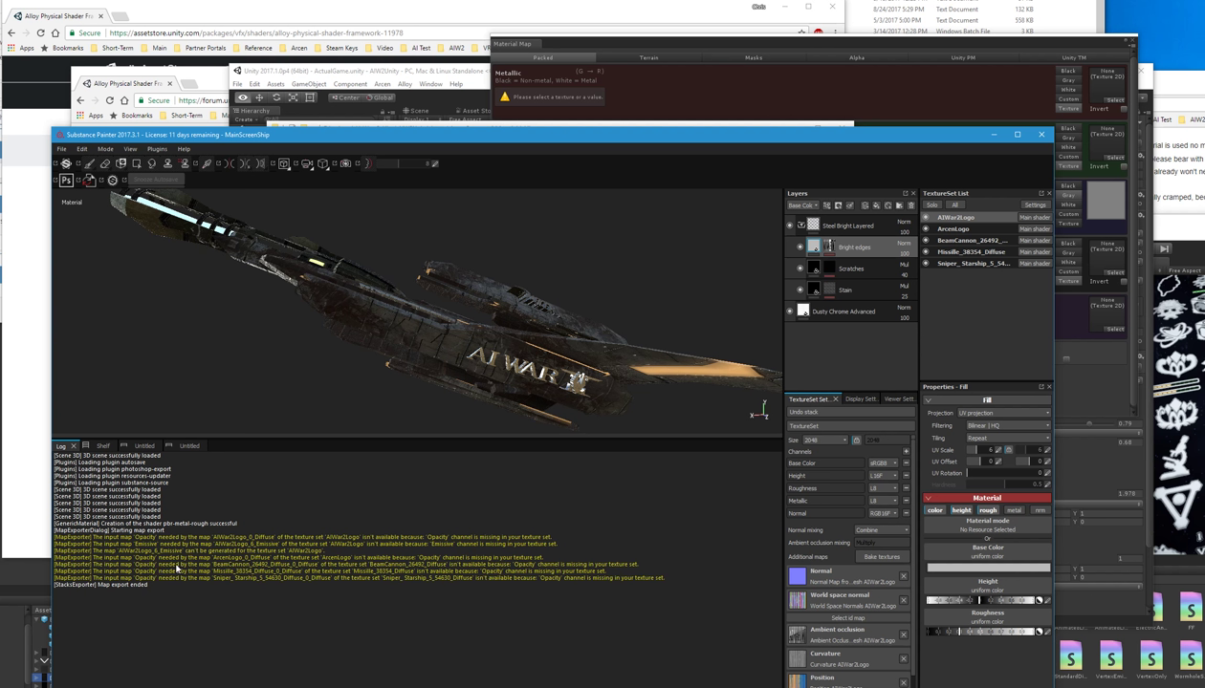
left_click(102, 445)
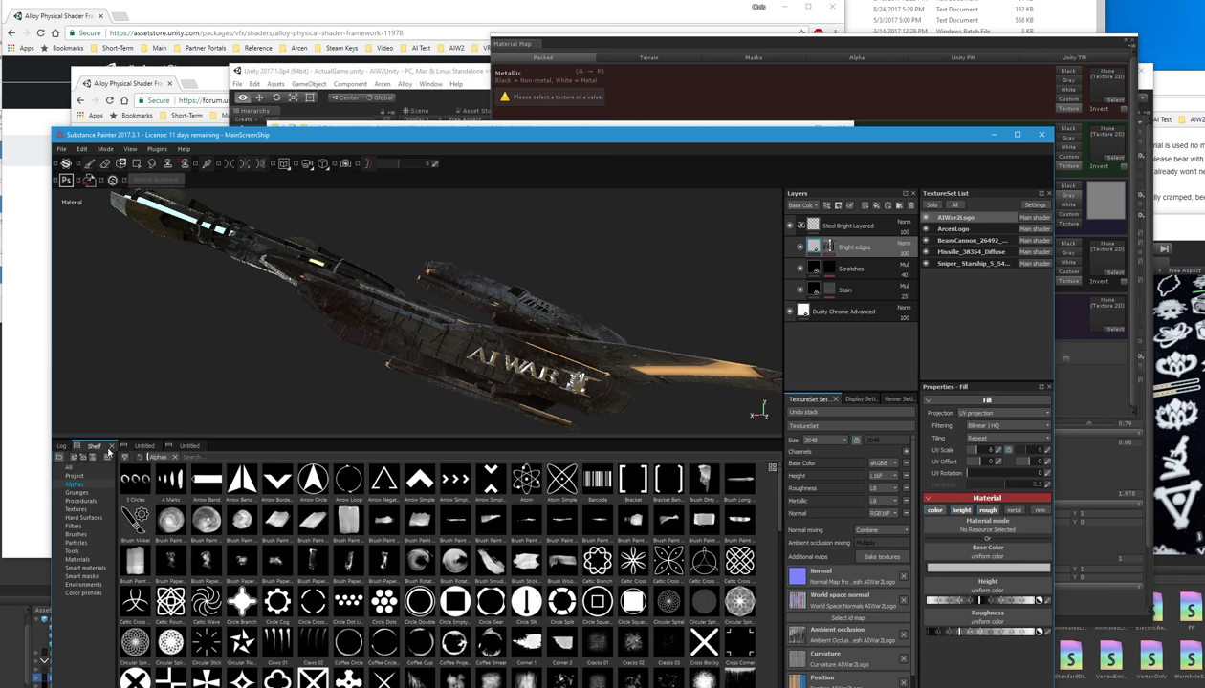
key("alt+Tab")
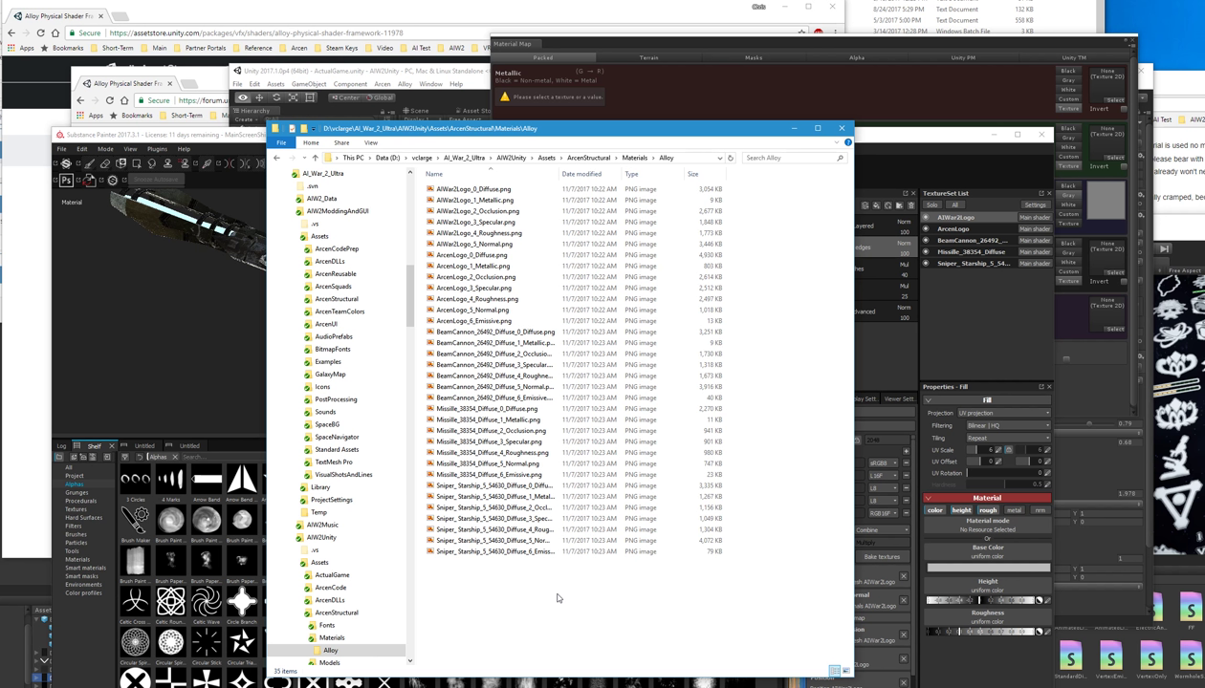
Step: Let Unity import the exported PNG maps, then move the Alloy folder window left
left_click(533, 248)
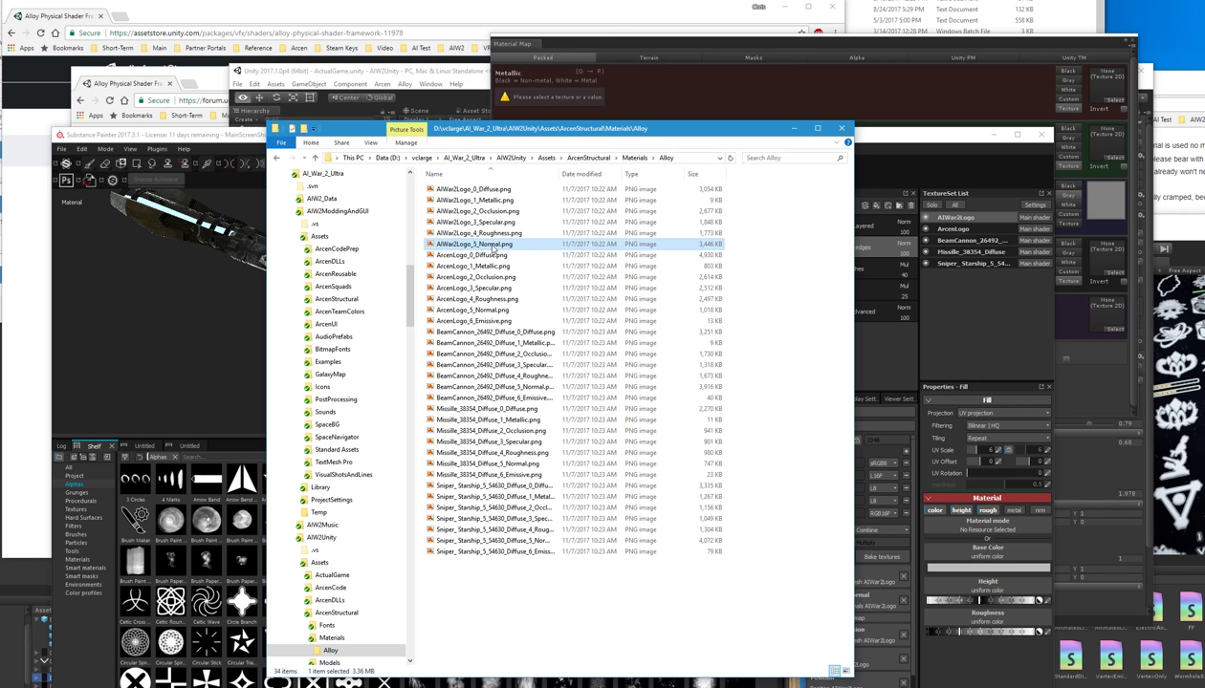
left_click(396, 73)
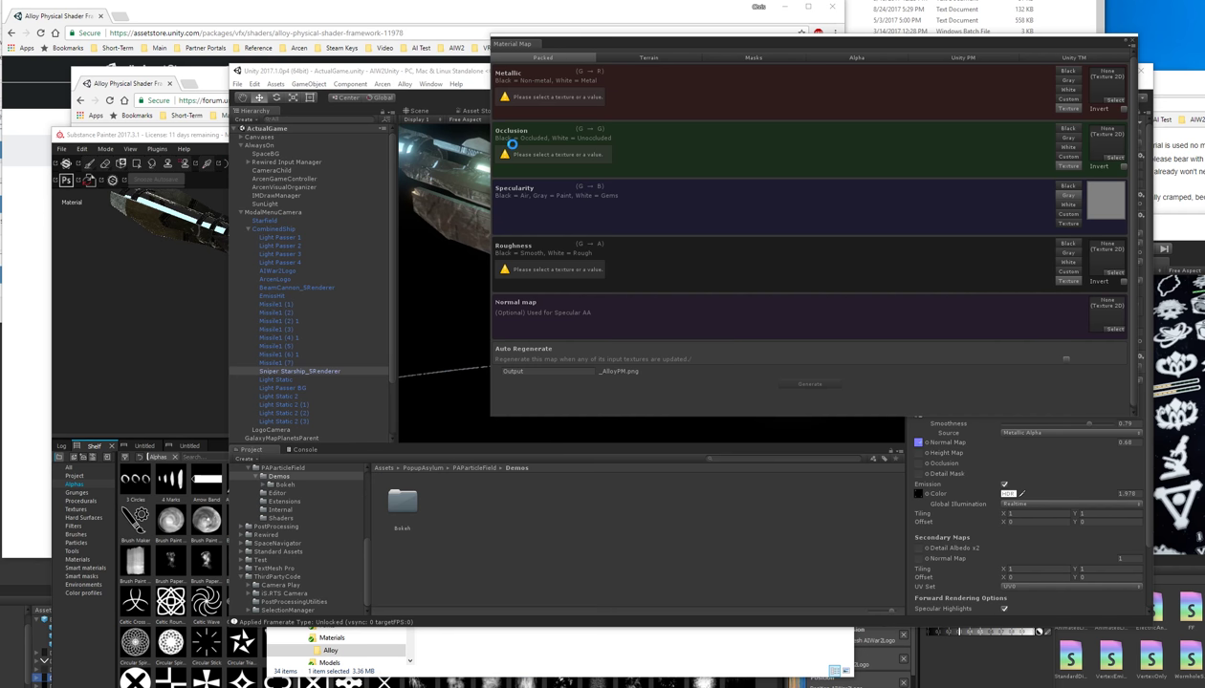
left_click(482, 639)
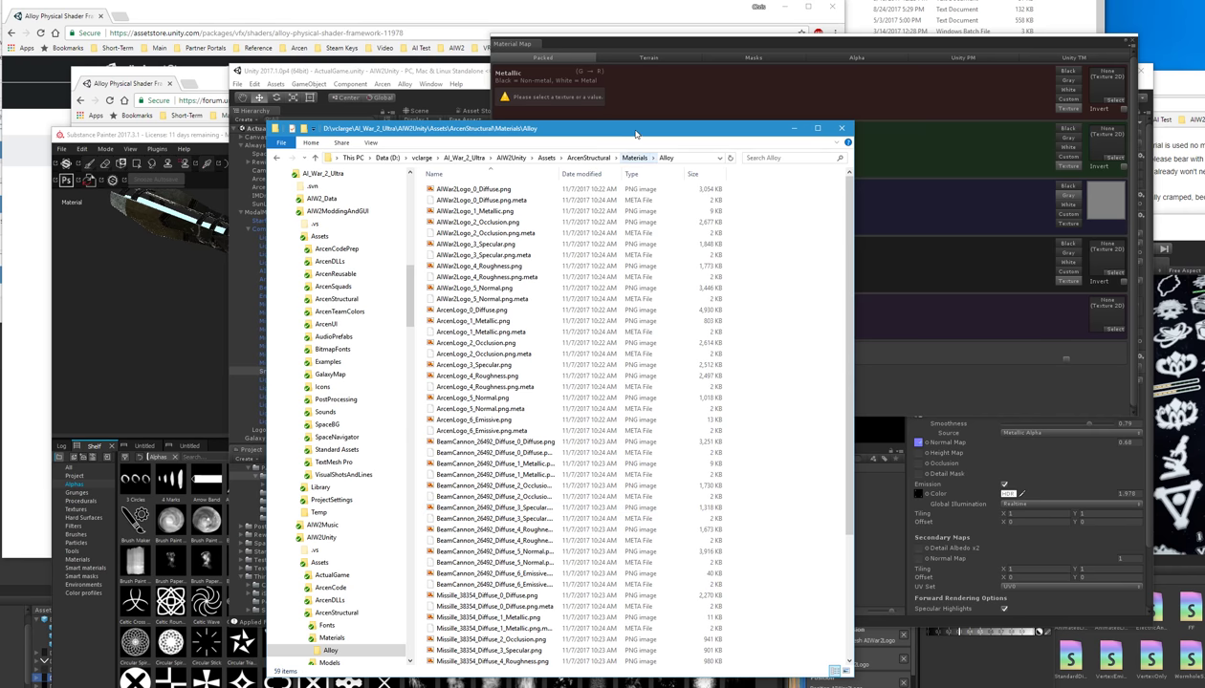
left_click_drag(627, 134, 491, 153)
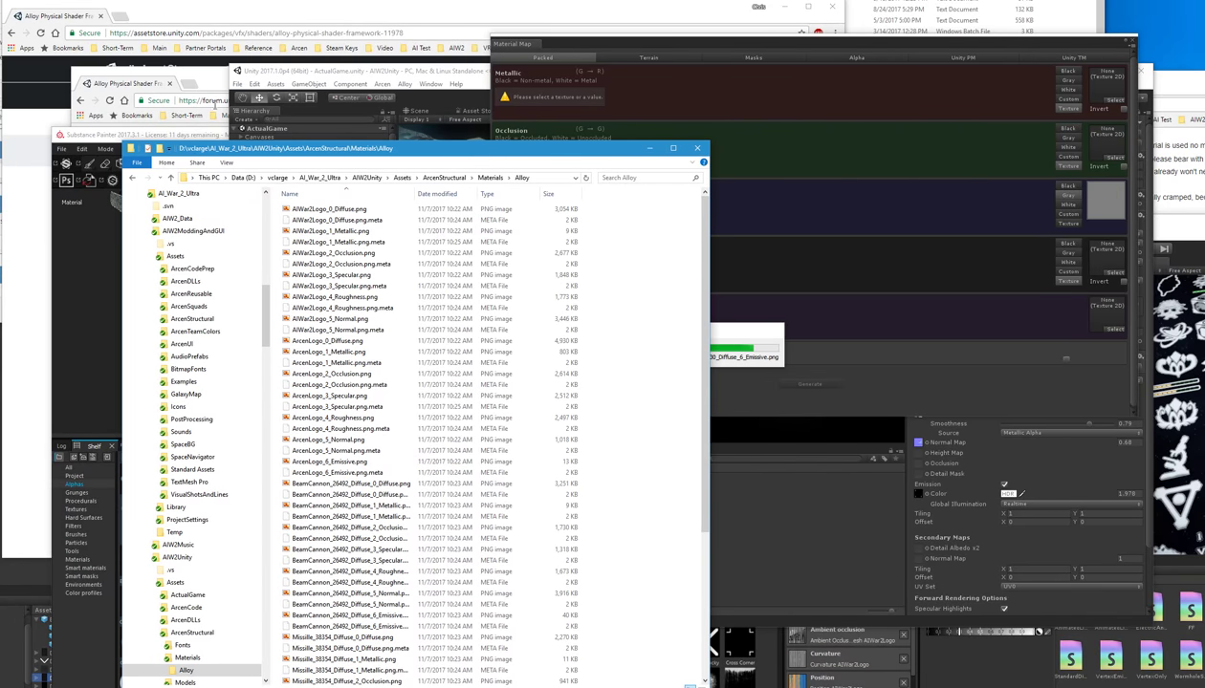
Step: Close Substance Painter, saving the project changes
left_click(102, 135)
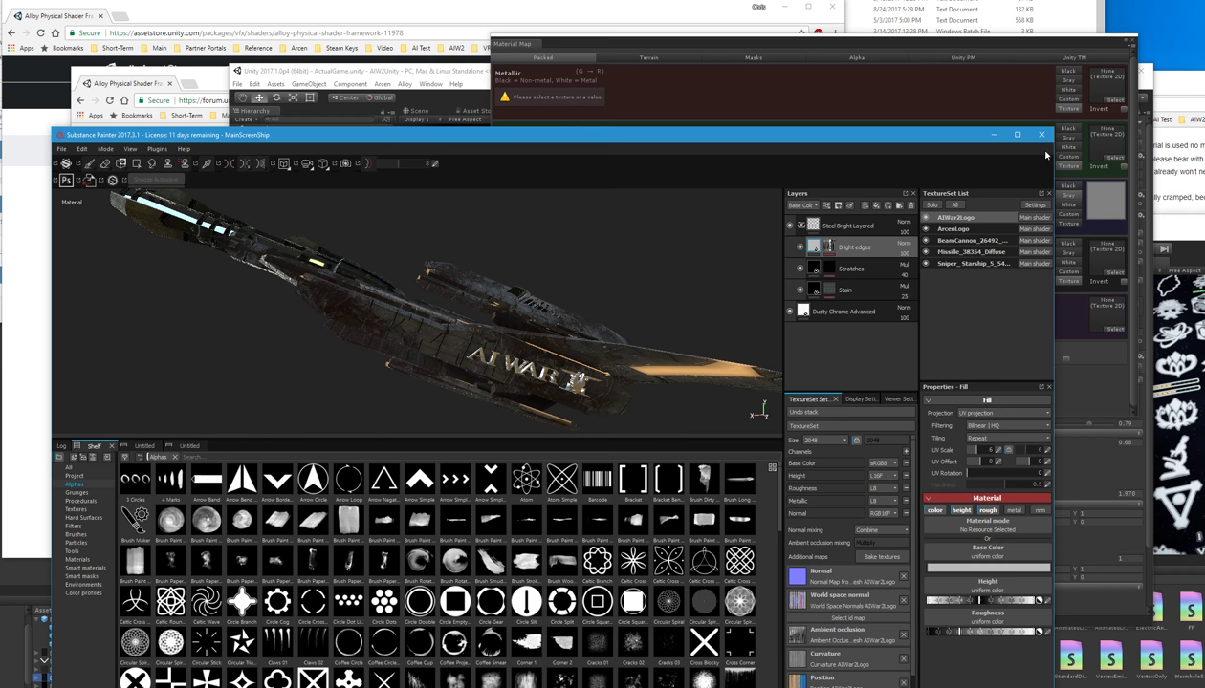
left_click(1041, 135)
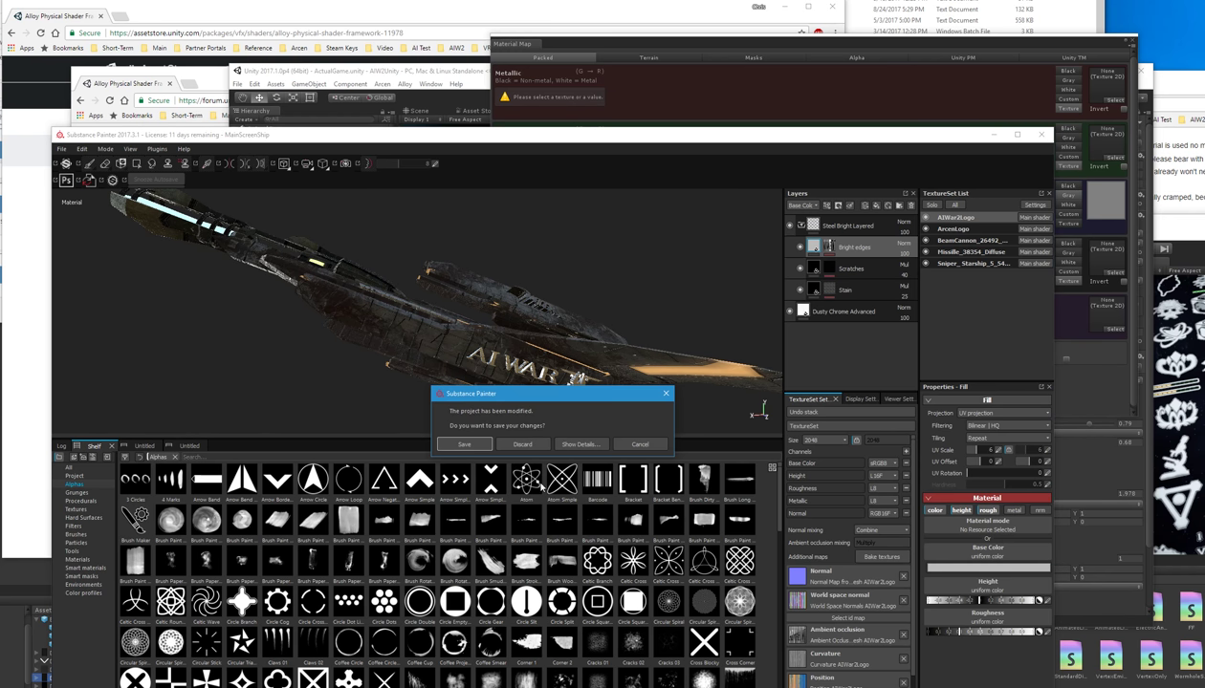
left_click(487, 445)
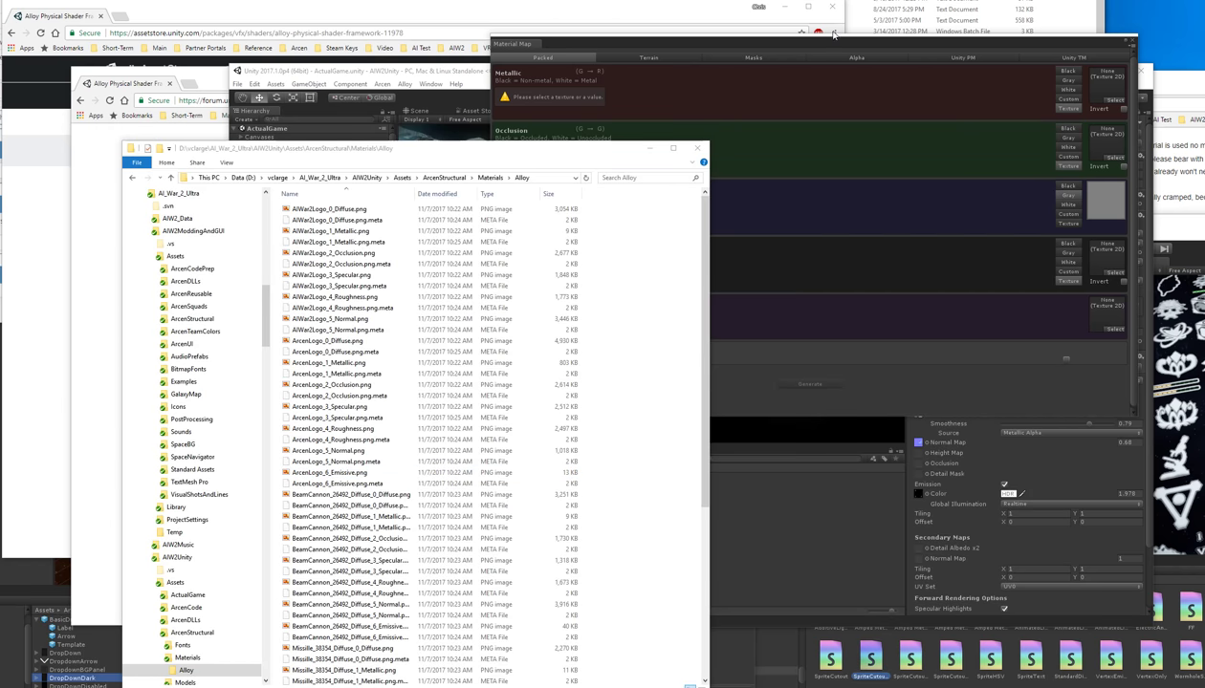
Step: In Unity's Project panel, open ArcenStructural Models > Materials > Alloy
left_click(802, 46)
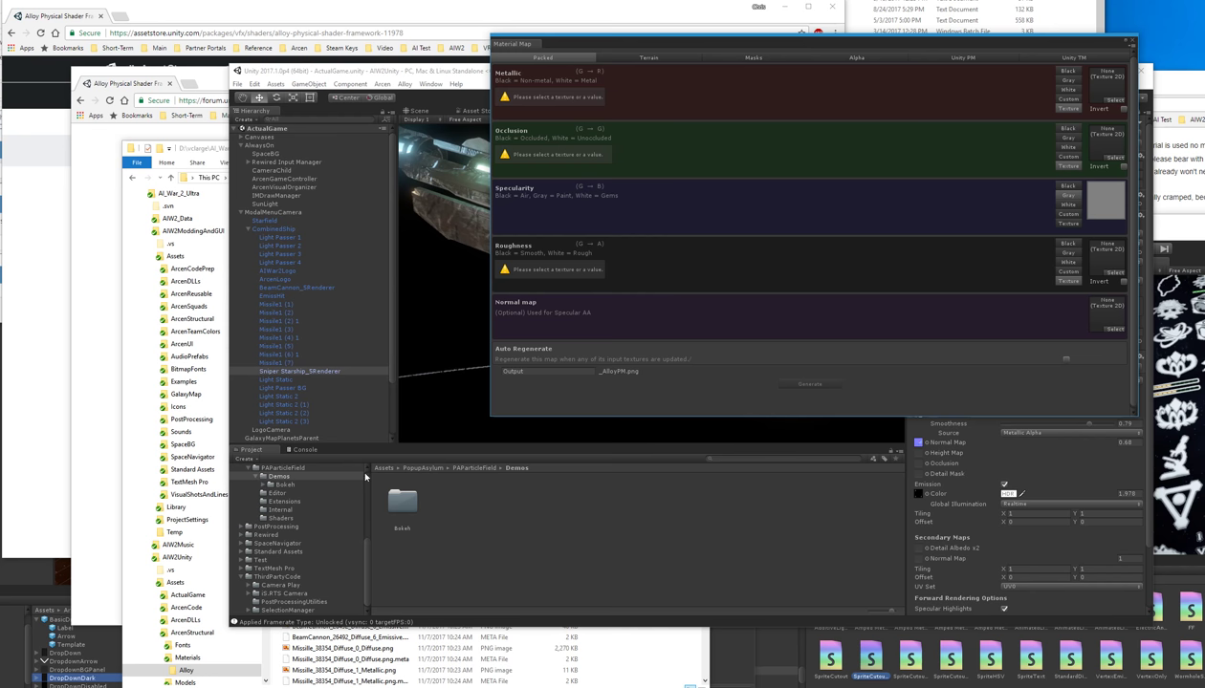
scroll(358, 503, "up", 3)
scroll(292, 568, "up", 3)
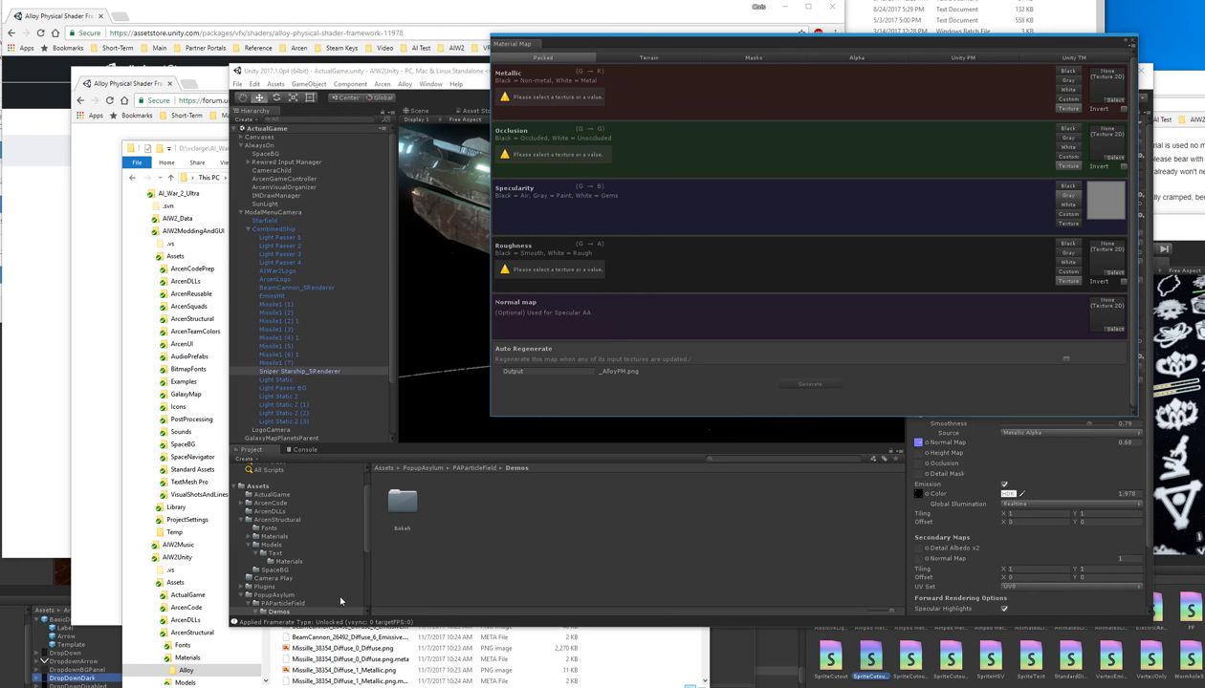
left_click(273, 545)
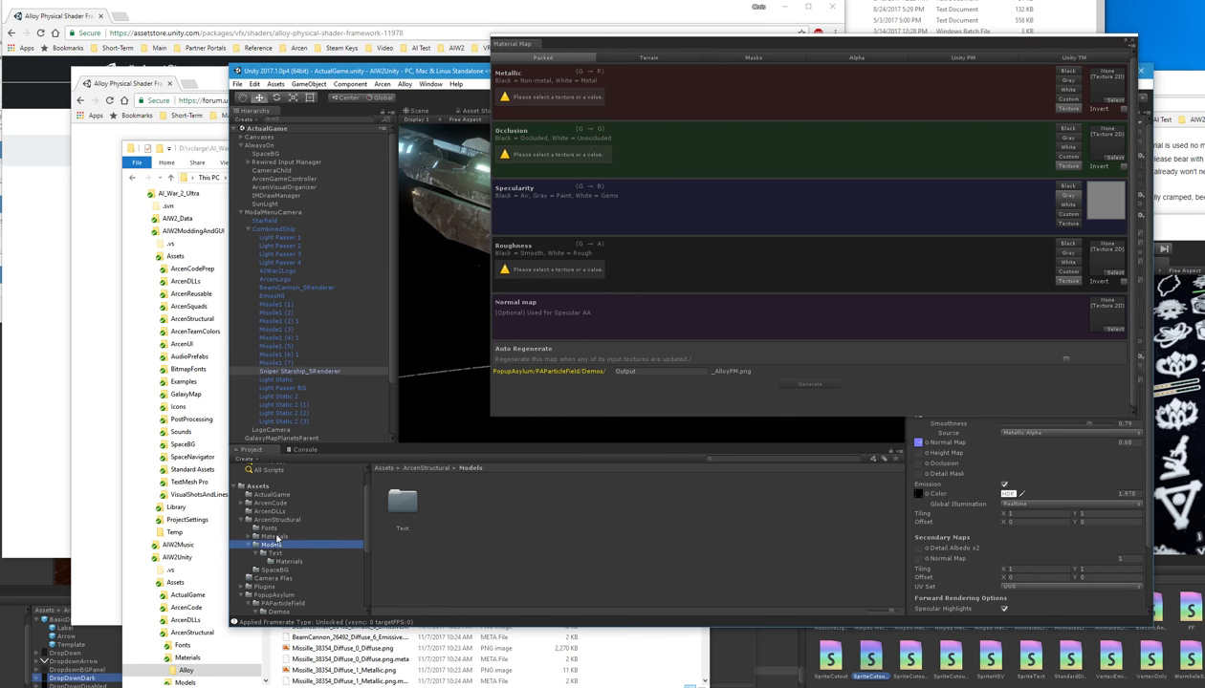
left_click(275, 536)
double_click(402, 500)
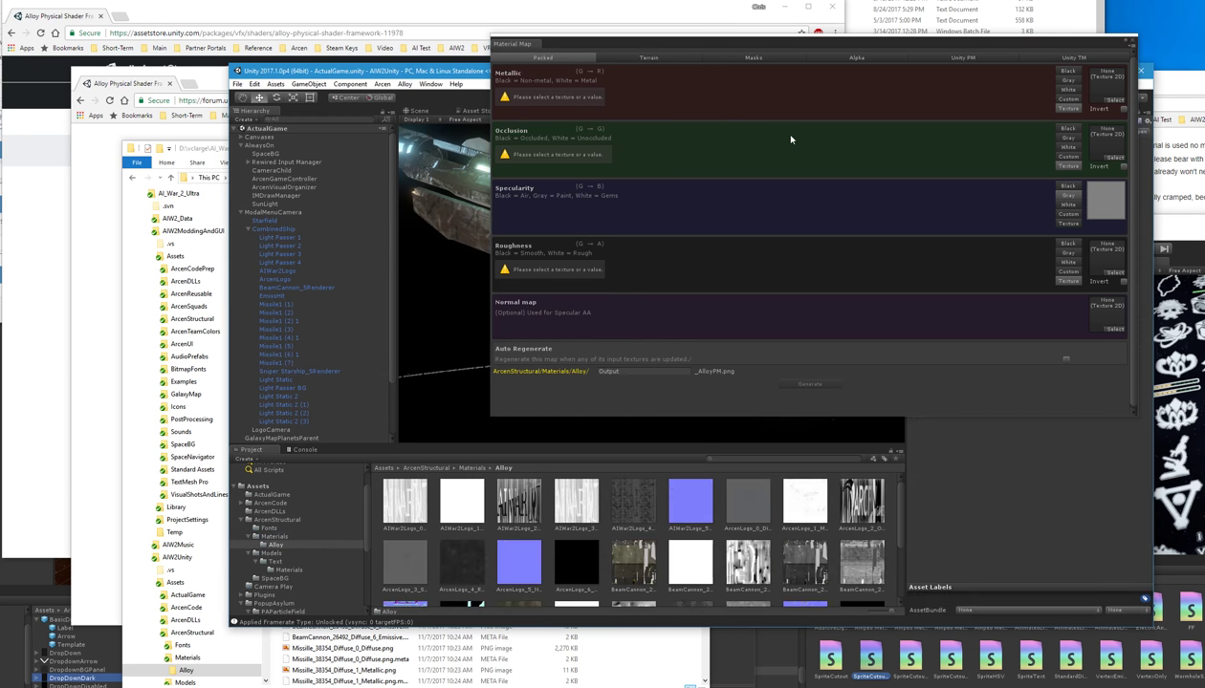
Step: Show the Alloy textures as a name list and move a narrower Material Map off the starship
left_click(867, 44)
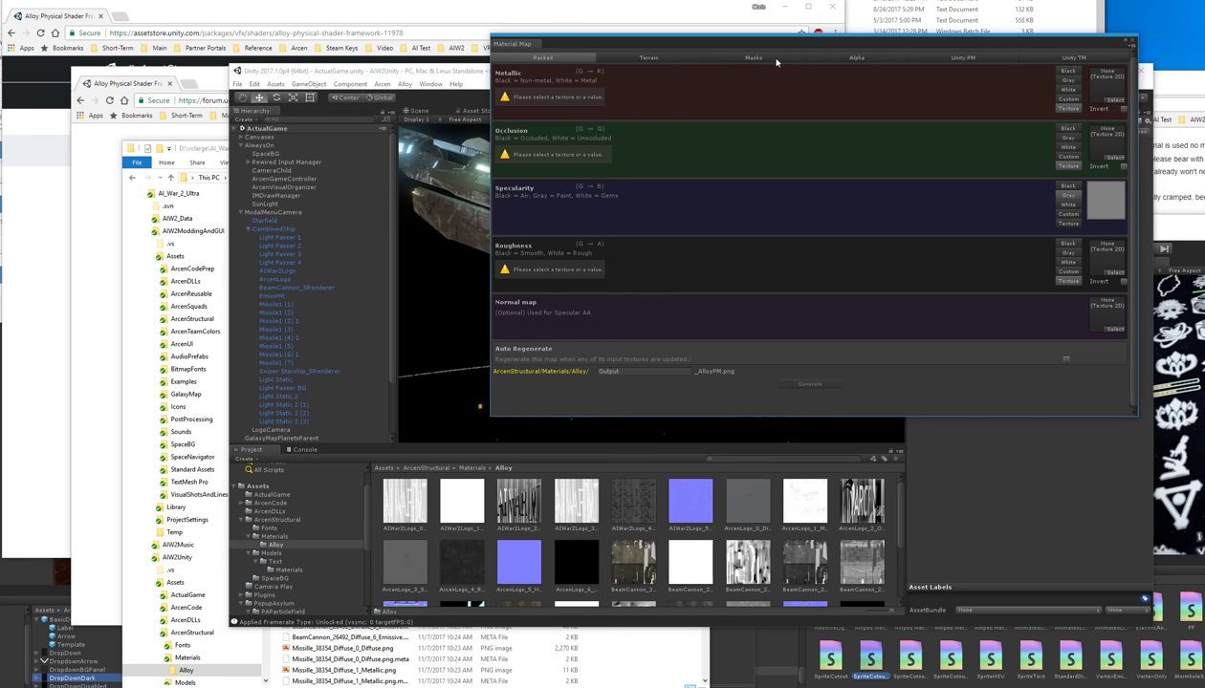
left_click_drag(776, 58, 676, 78)
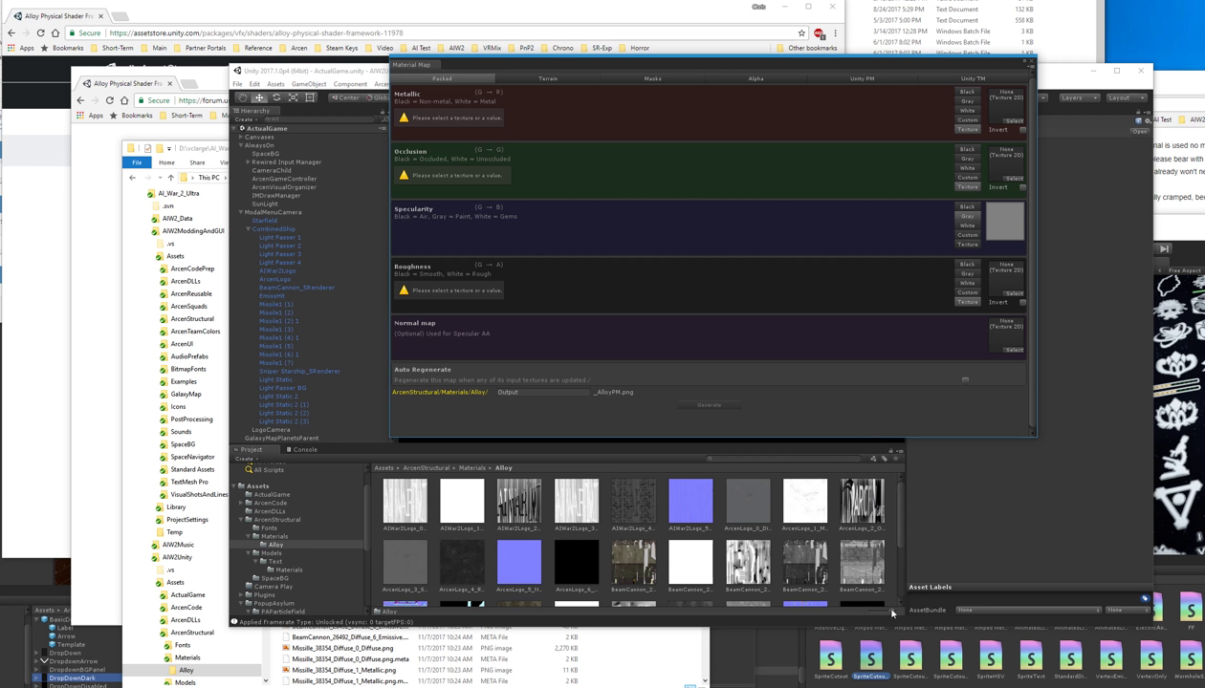
left_click_drag(891, 615, 869, 617)
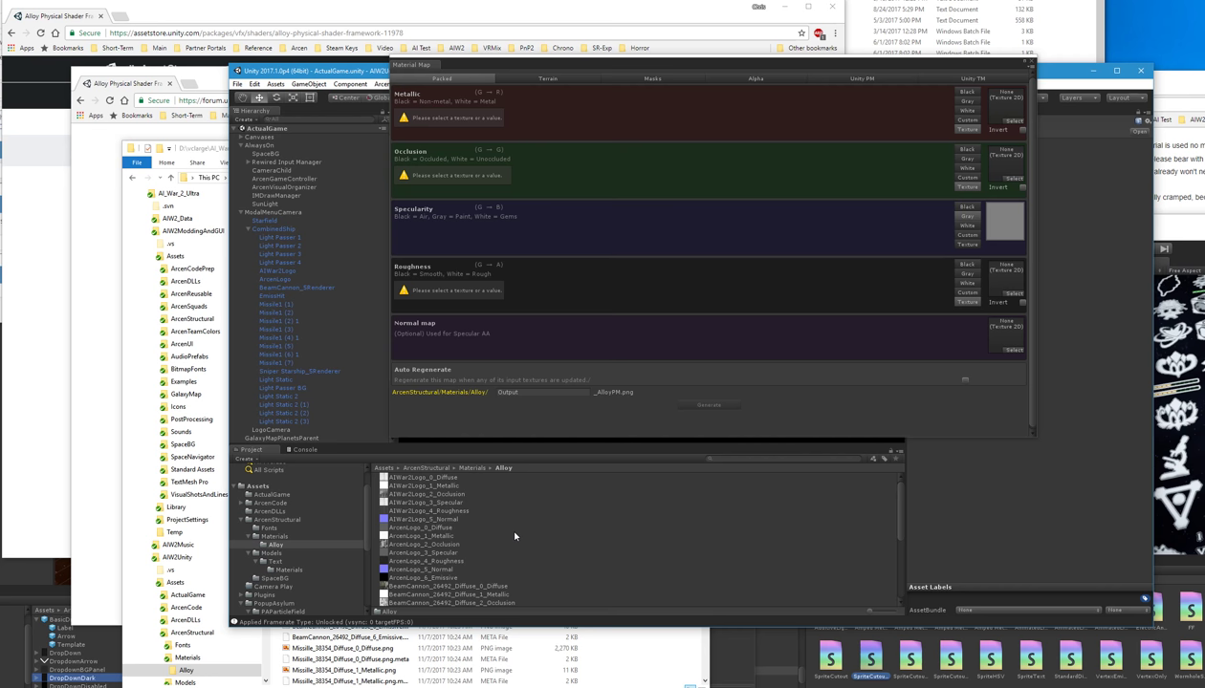
left_click_drag(596, 67, 676, 213)
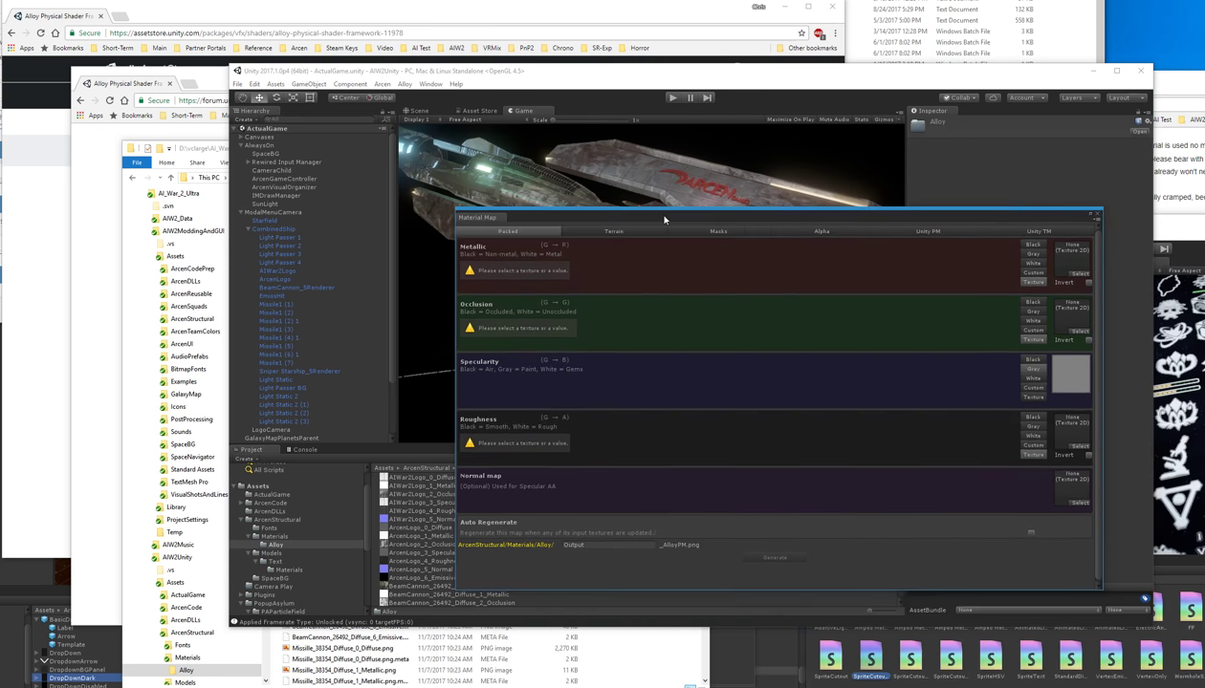
left_click_drag(633, 71, 429, 16)
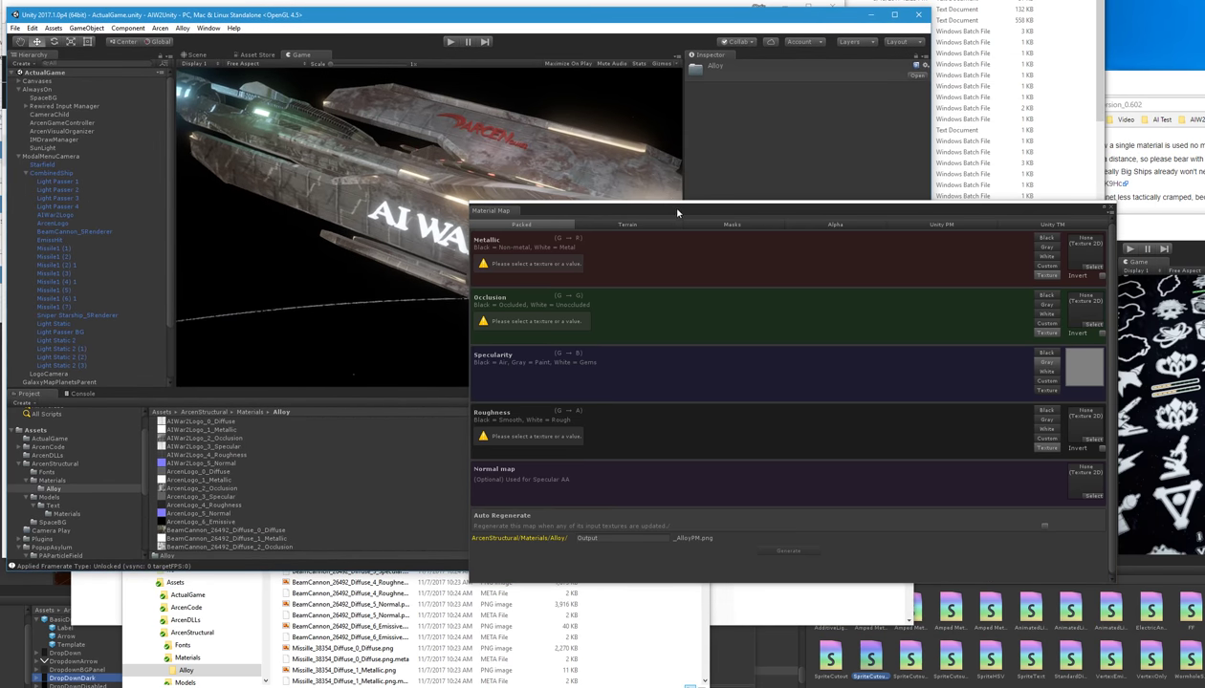
left_click_drag(666, 212, 683, 154)
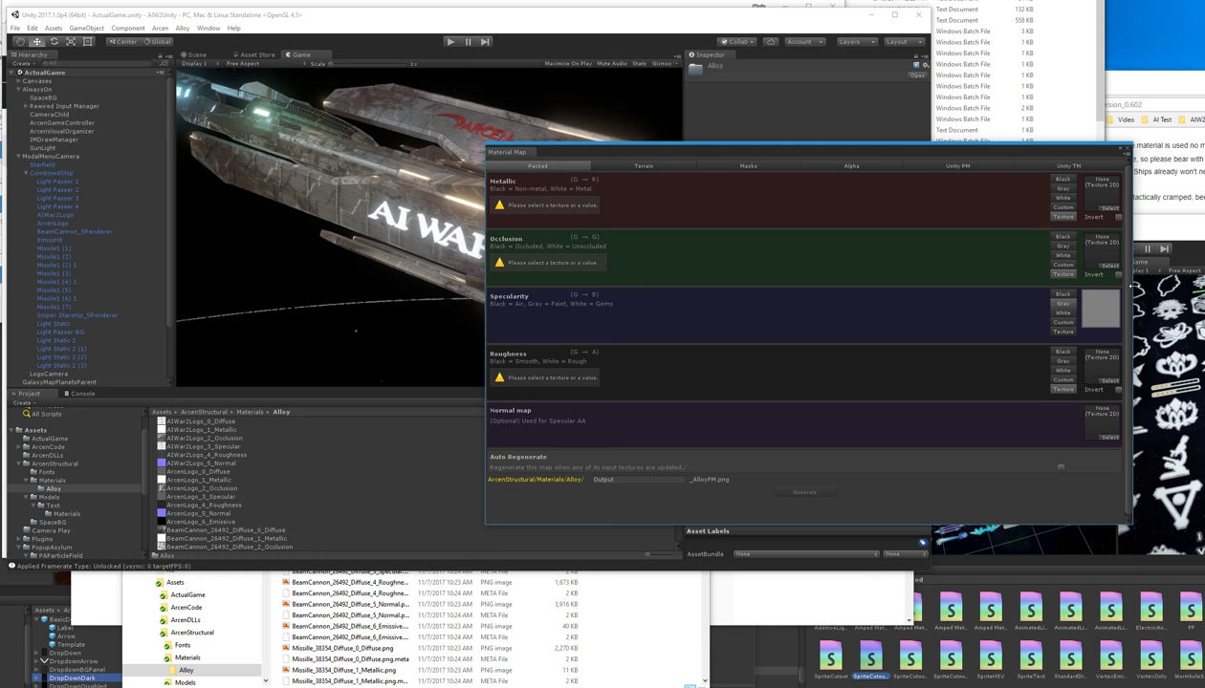
left_click_drag(1131, 289, 802, 281)
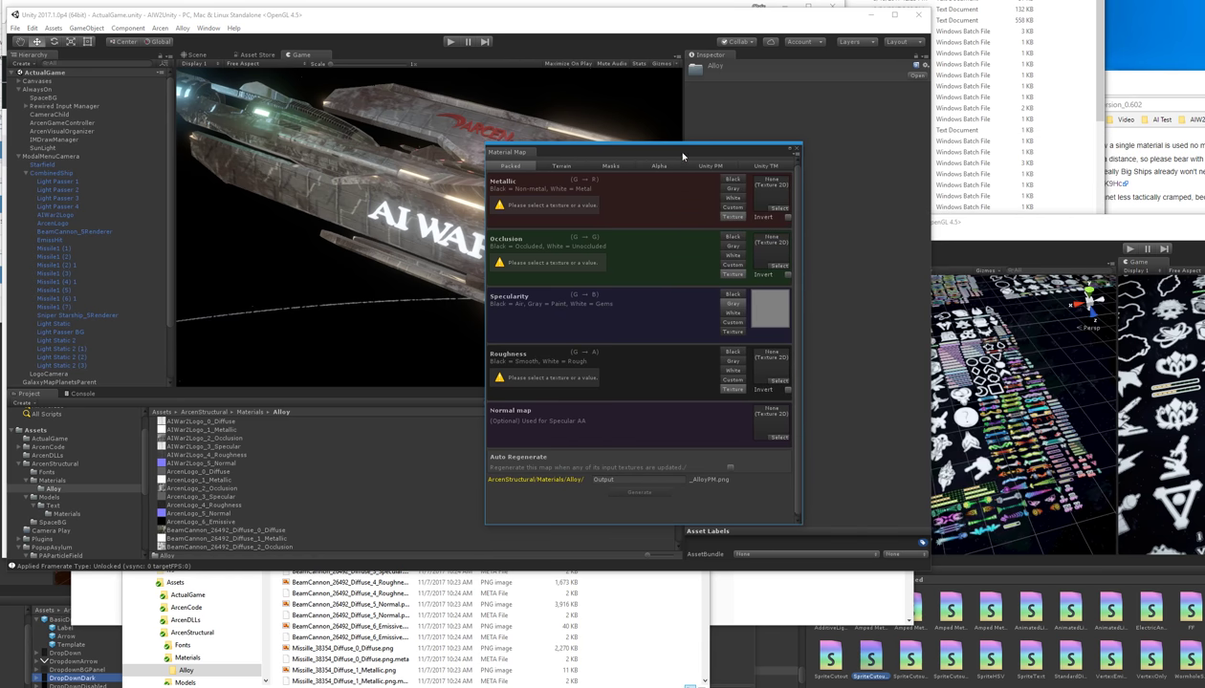
left_click_drag(681, 153, 1052, 154)
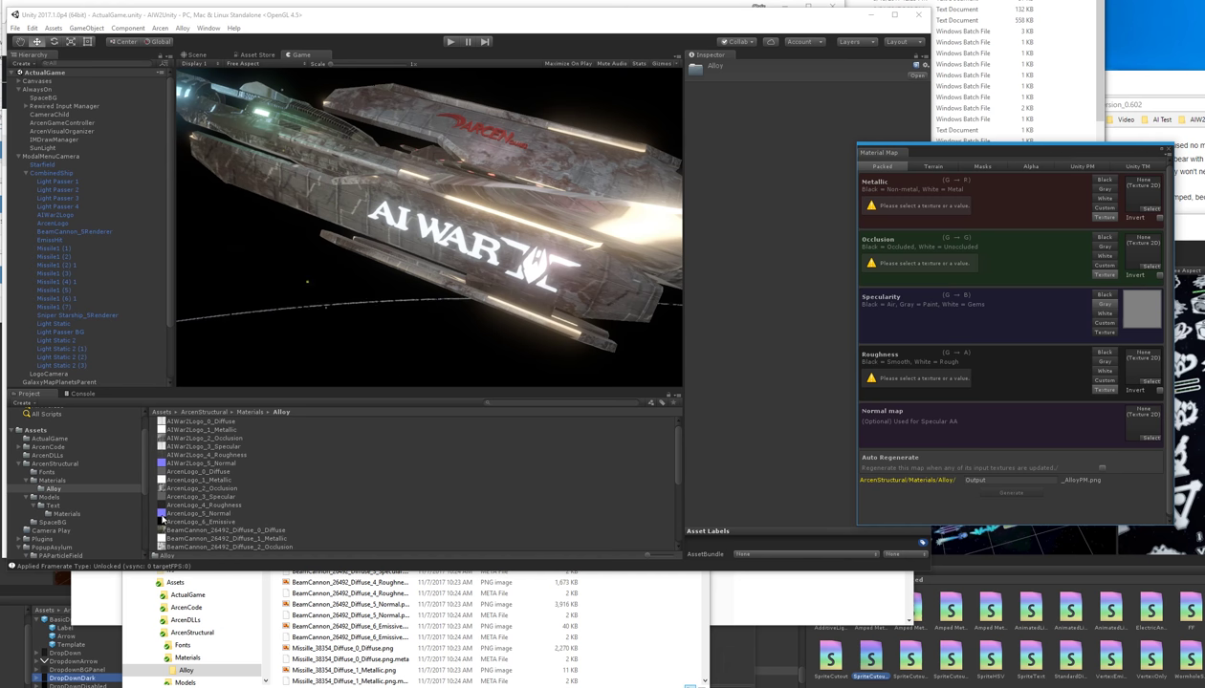
Step: Delete the old AIWar2Logo, ArcenLogo and BeamCannon AlbedoTransparency, Emission, MetallicSmoothness and Normal textures
left_click(54, 480)
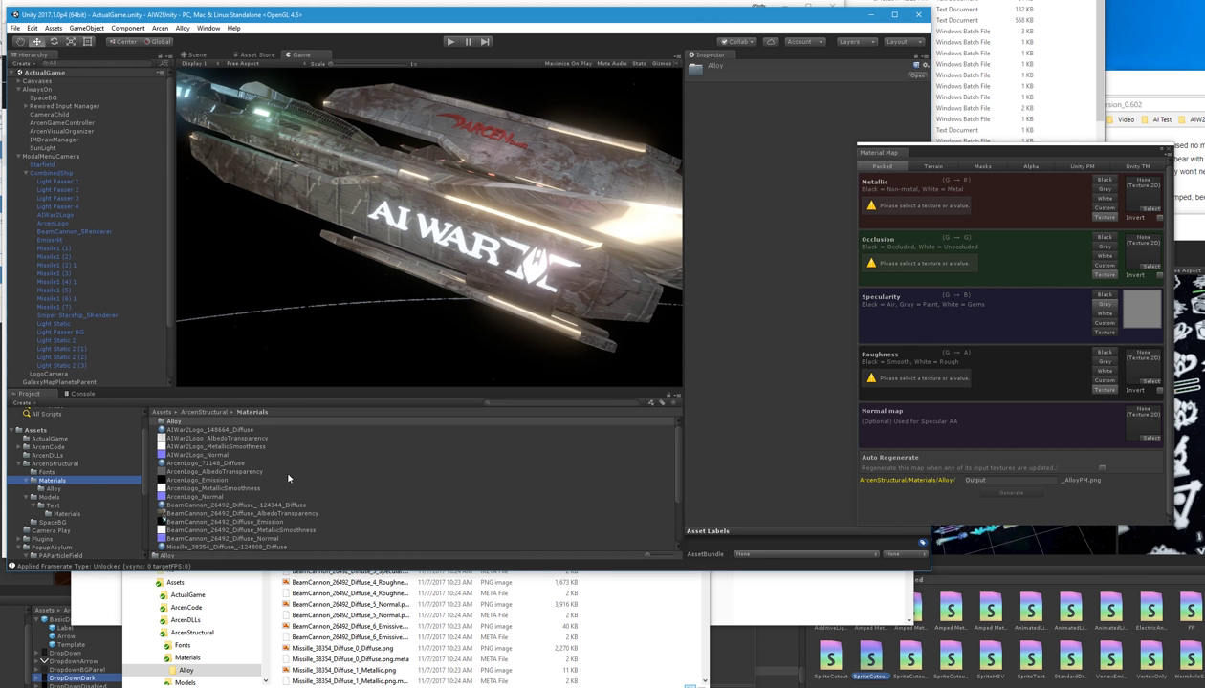
left_click(215, 446)
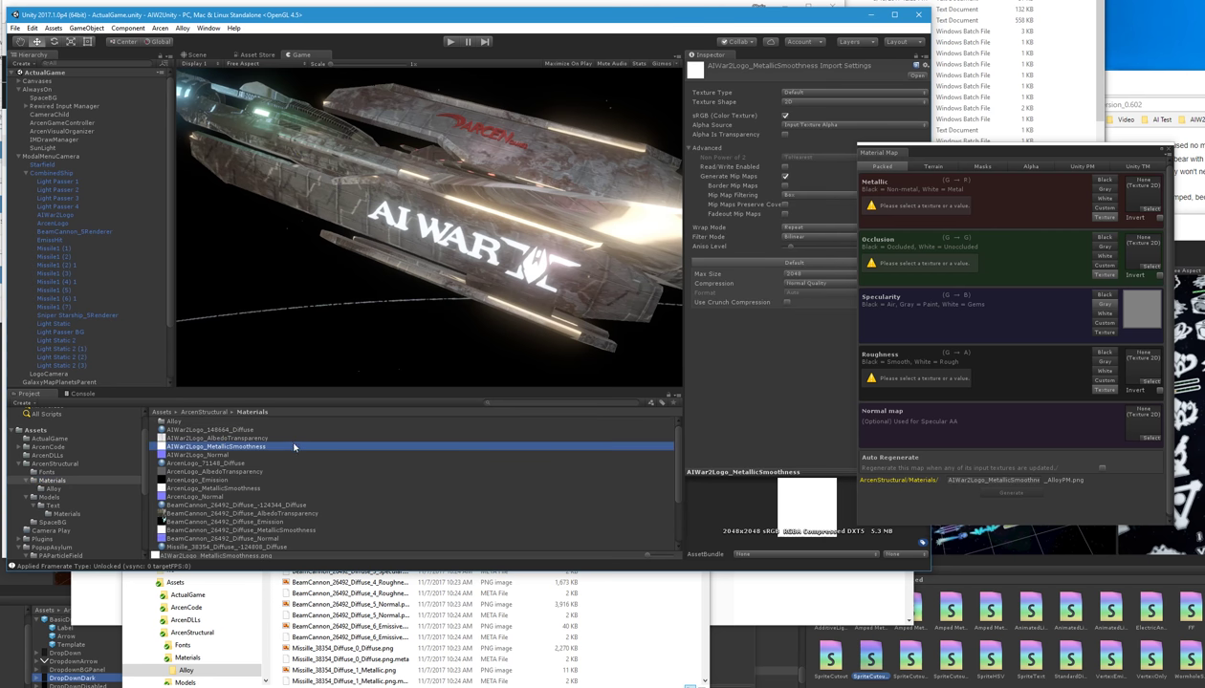
left_click(234, 438, "ctrl")
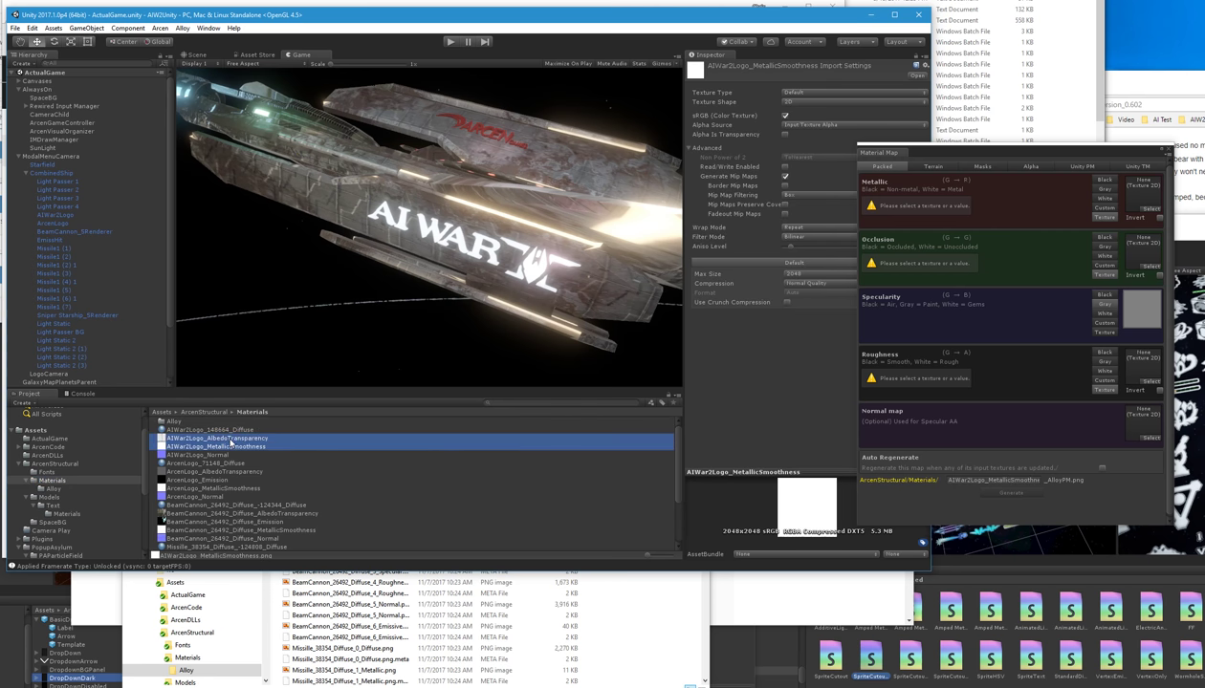
left_click(214, 455, "ctrl")
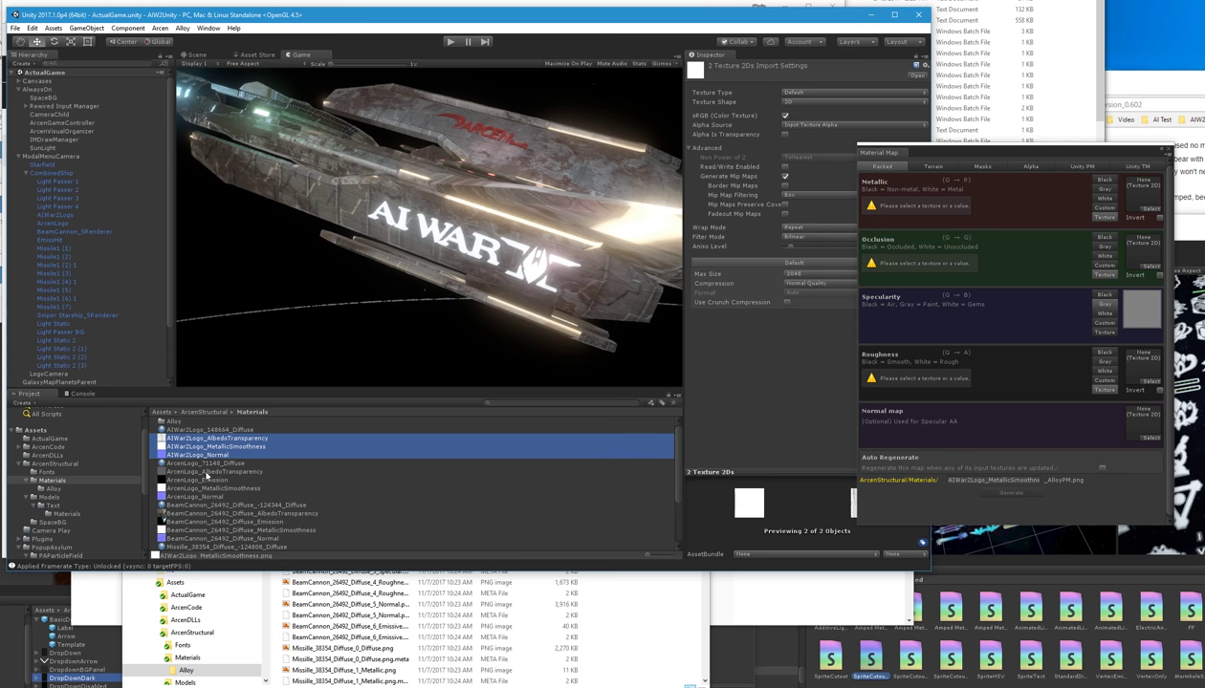
left_click(205, 472, "ctrl")
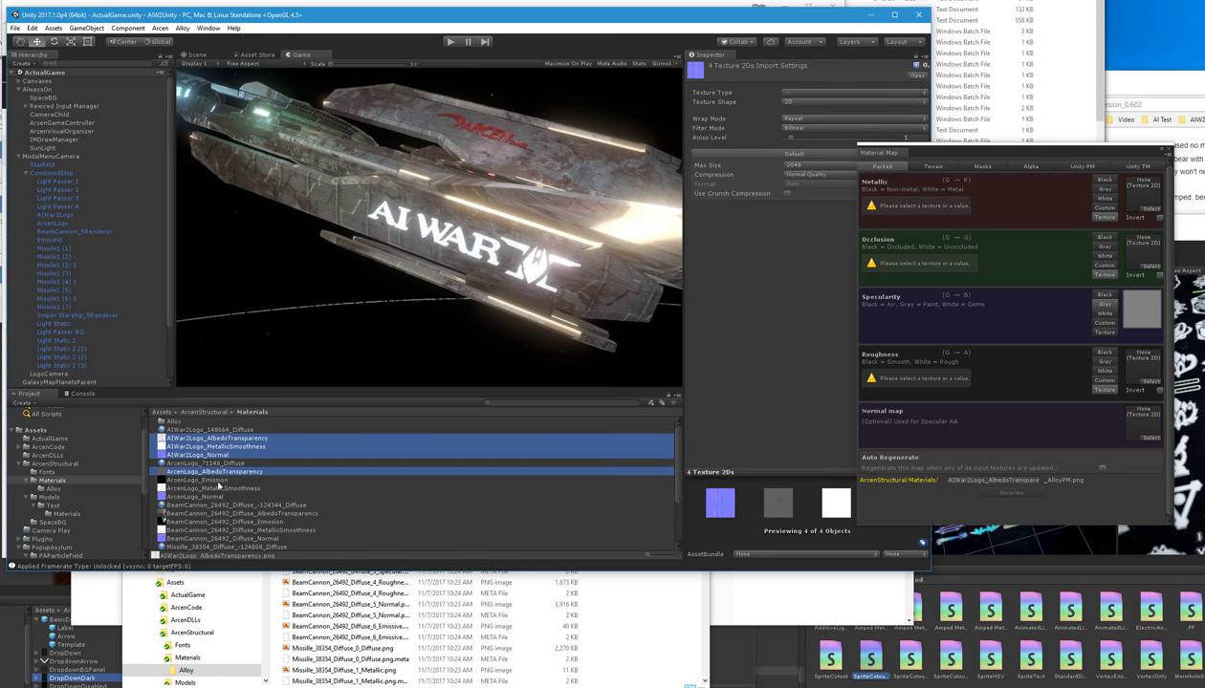
left_click(217, 480, "ctrl")
left_click(214, 488, "ctrl")
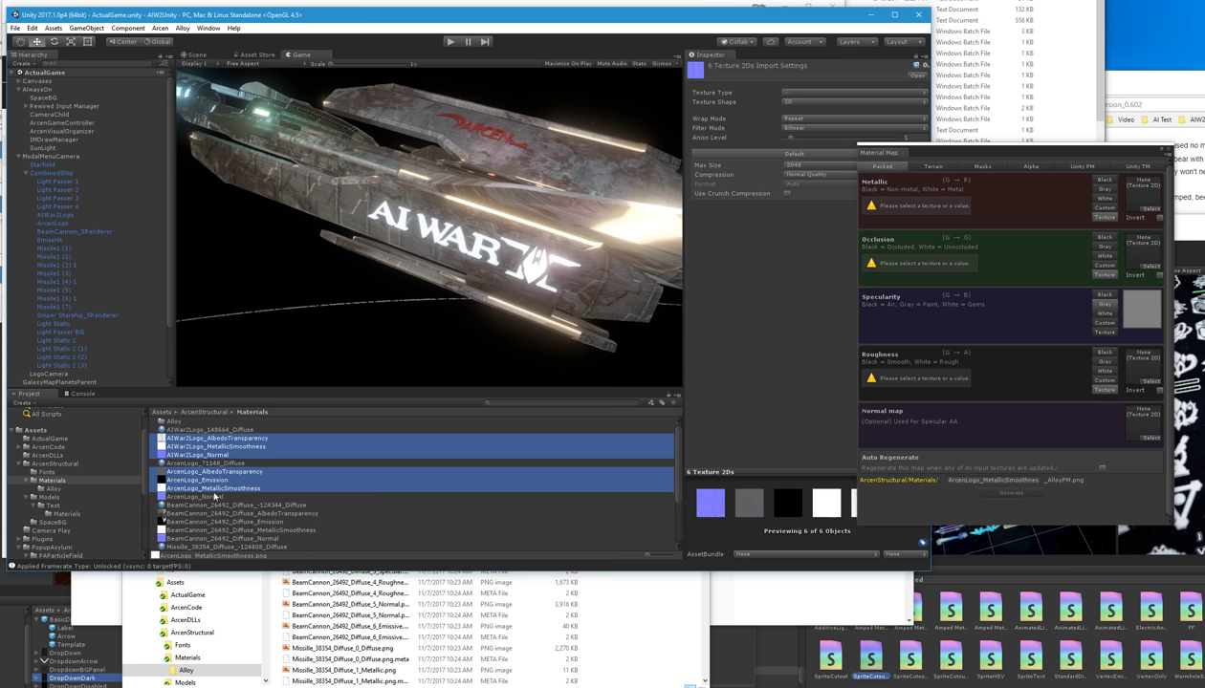
left_click(214, 496, "ctrl")
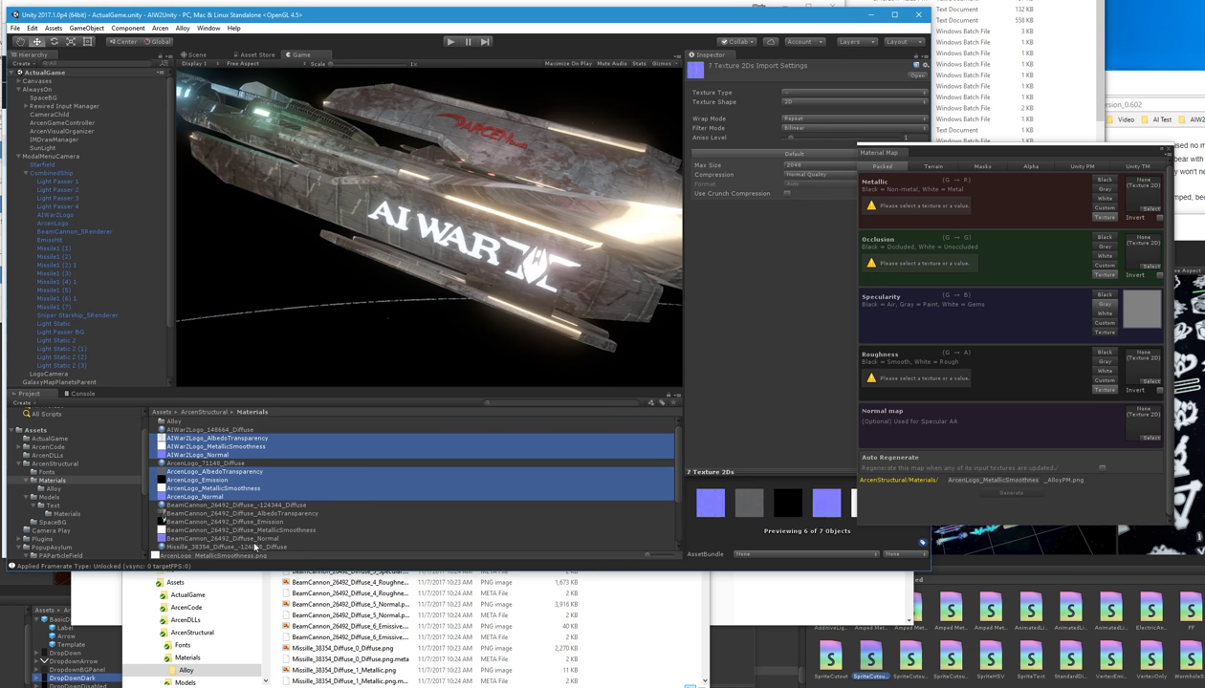
left_click(246, 513, "ctrl")
left_click(216, 522, "ctrl")
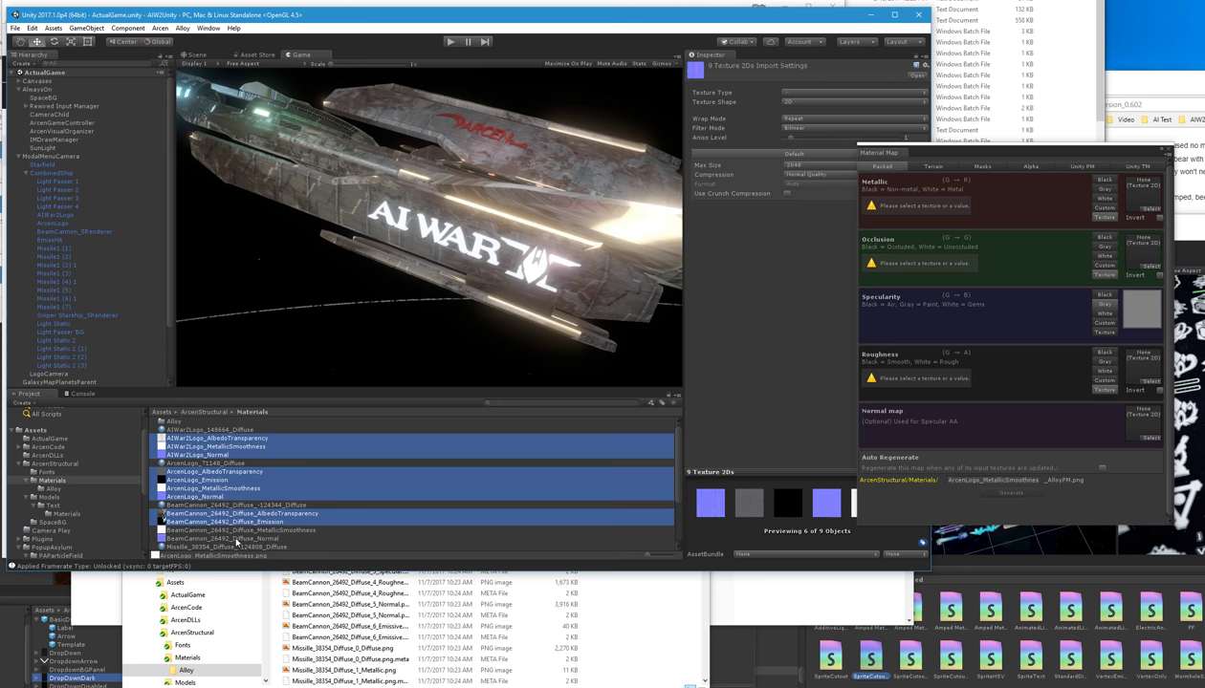
left_click(232, 538, "ctrl")
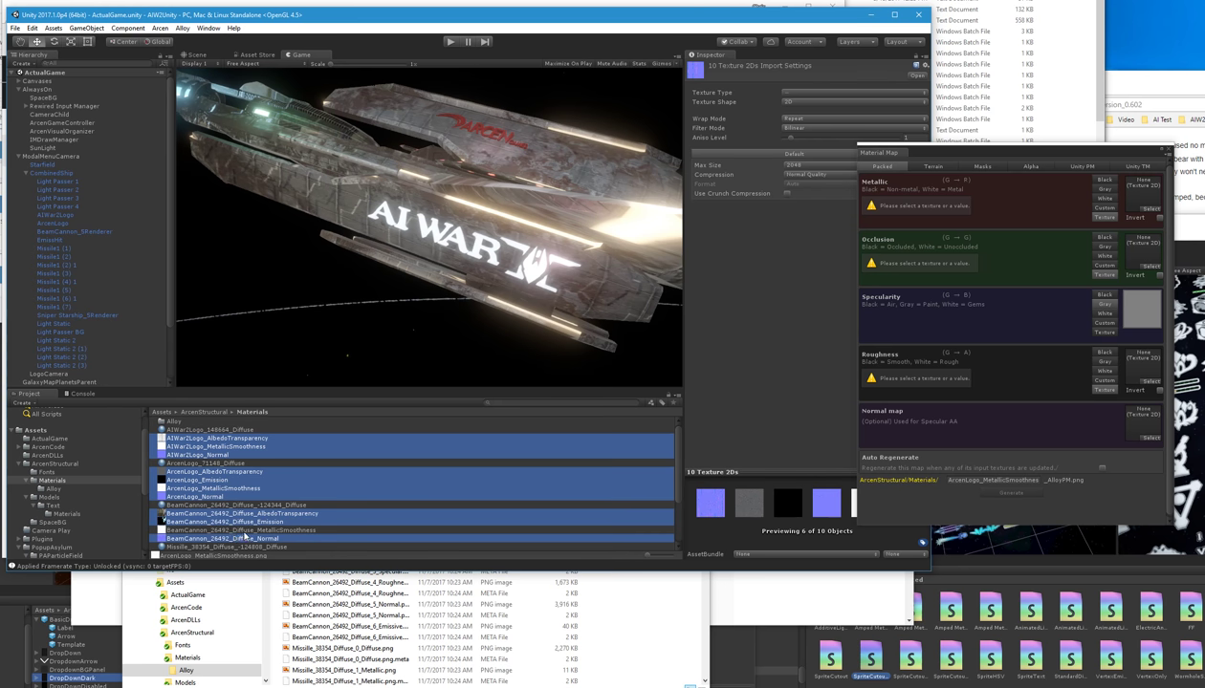
left_click(242, 530, "ctrl")
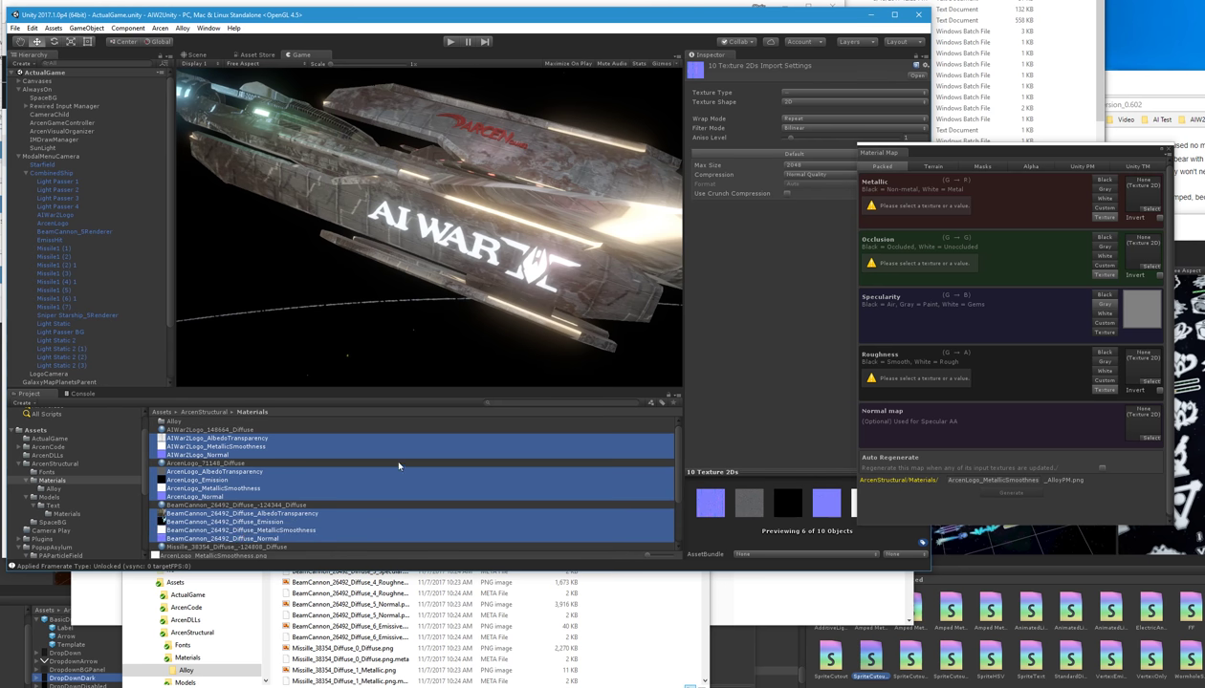
key("Delete")
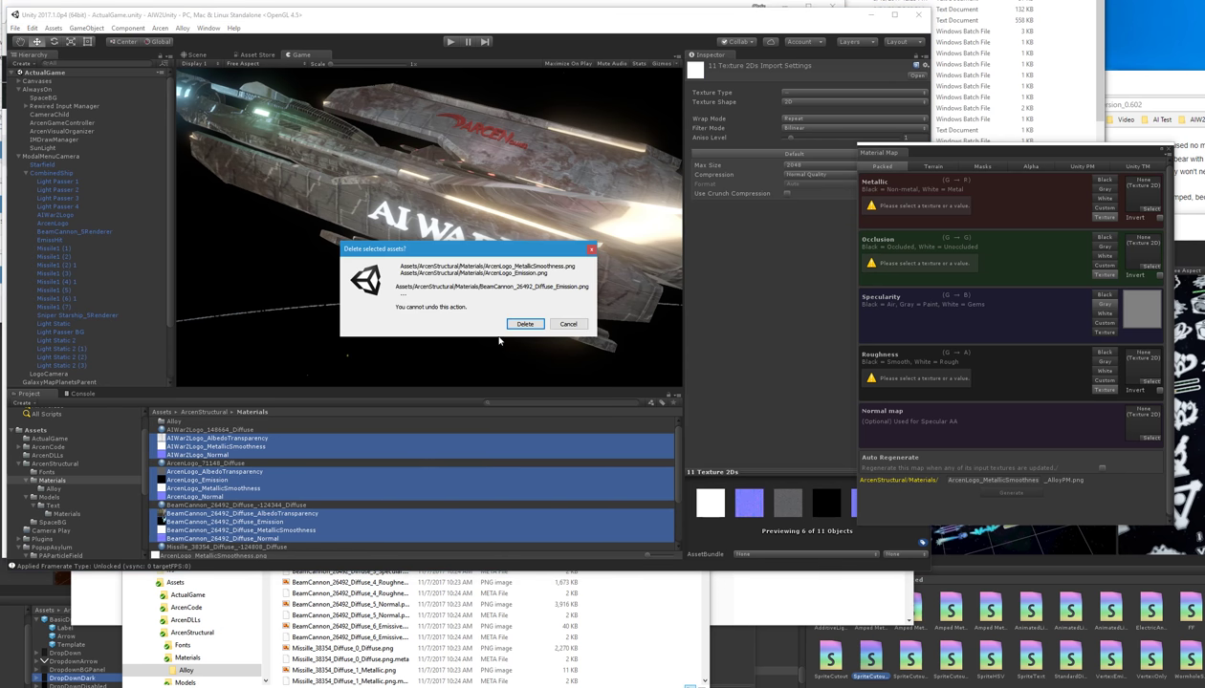
left_click(508, 325)
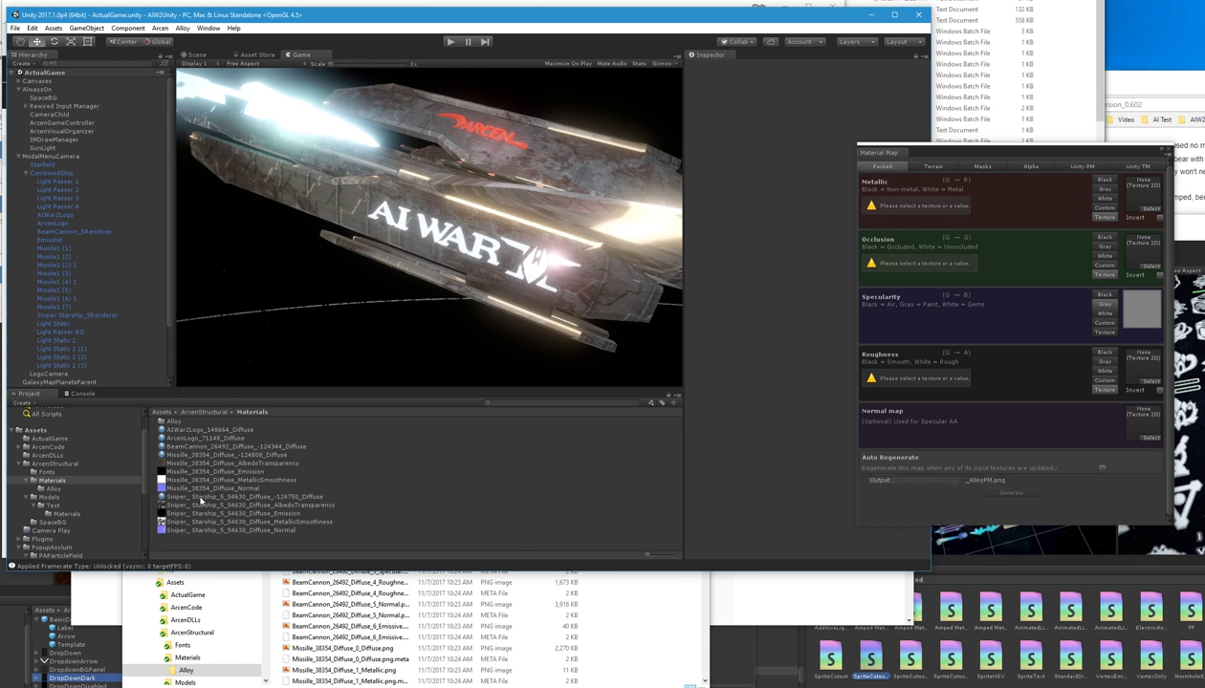
Step: Delete the eight old Missile and Sniper Starship texture maps
left_click(188, 463)
left_click(182, 488, "shift")
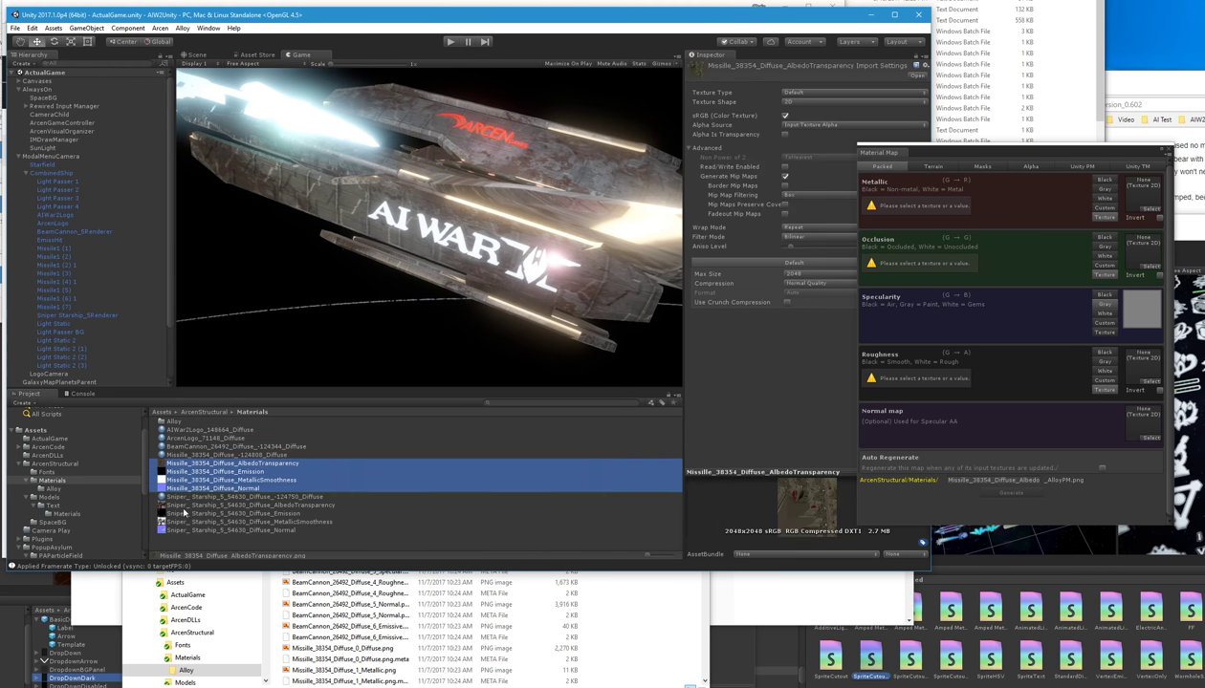
left_click(182, 514, "ctrl")
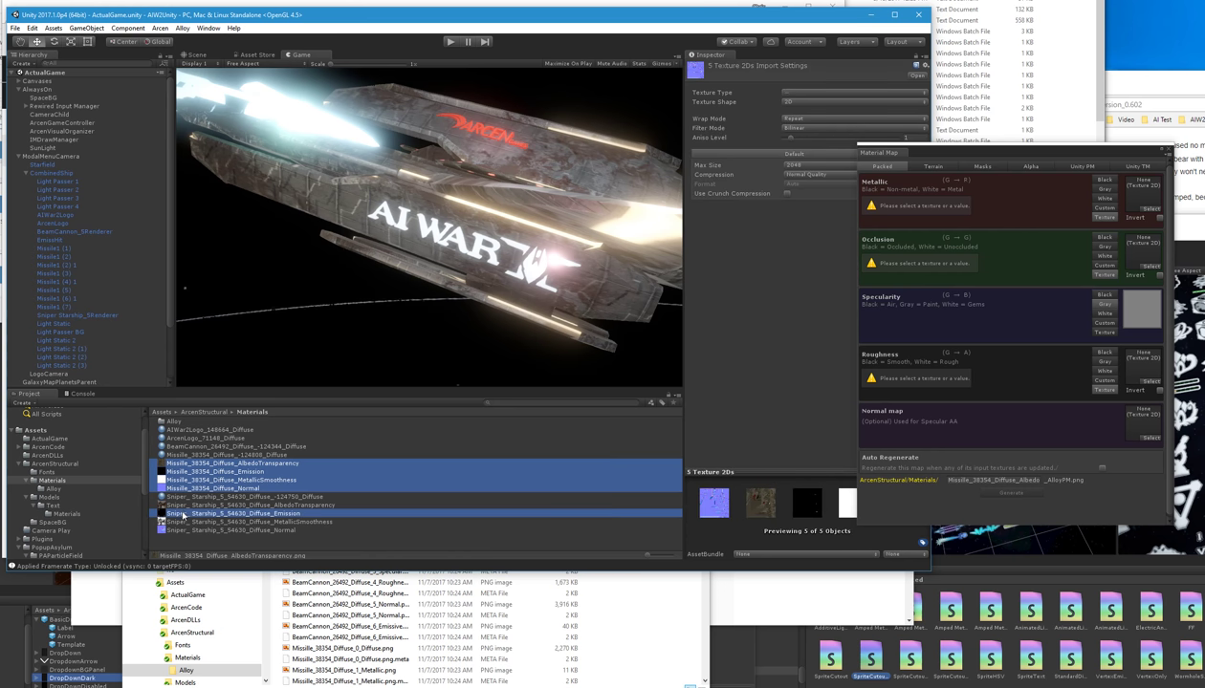
left_click(181, 505, "ctrl")
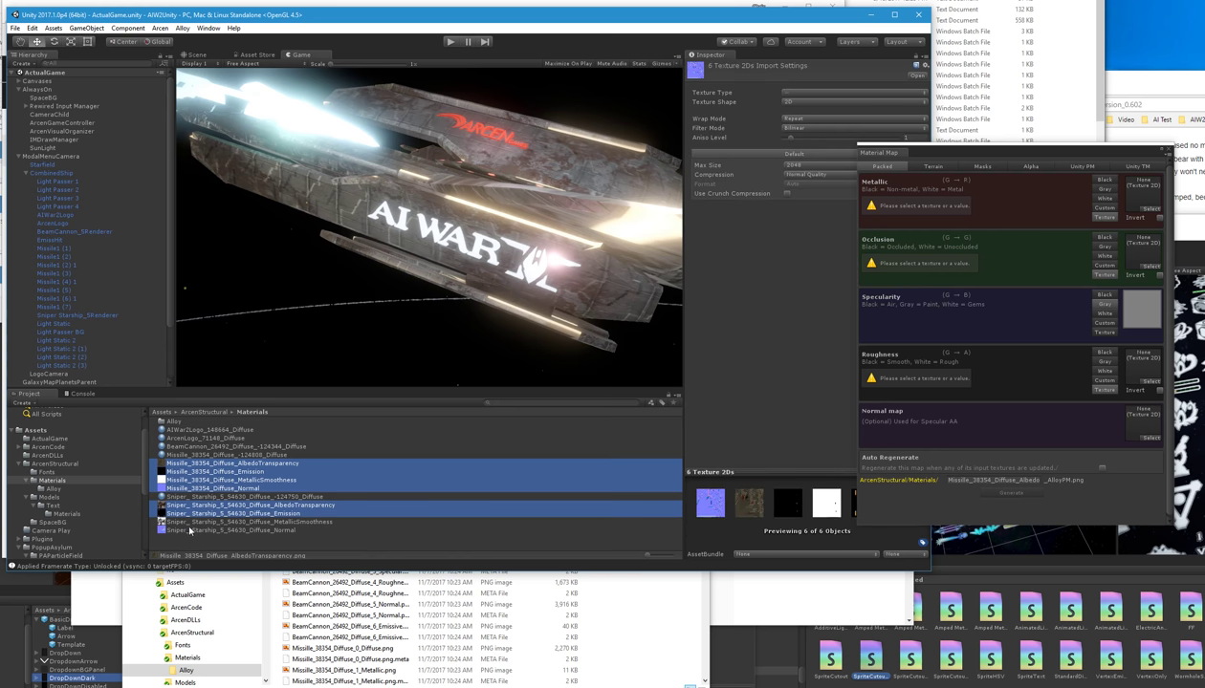
left_click(193, 529, "ctrl")
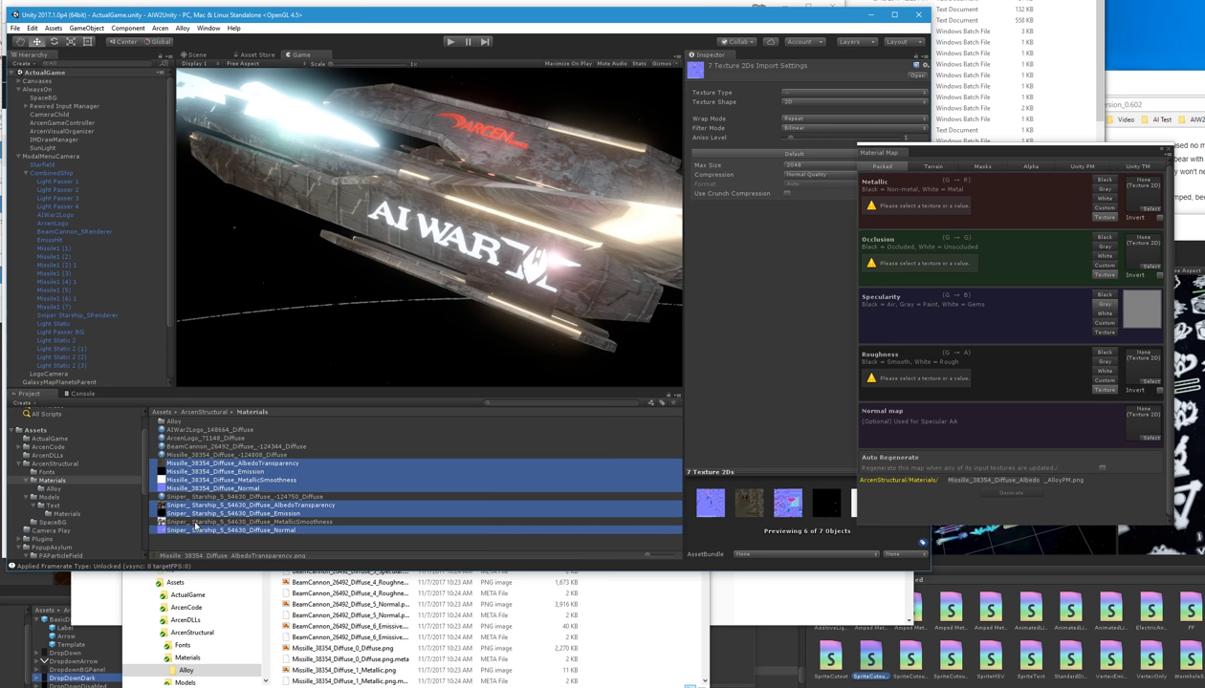
left_click(202, 522, "ctrl")
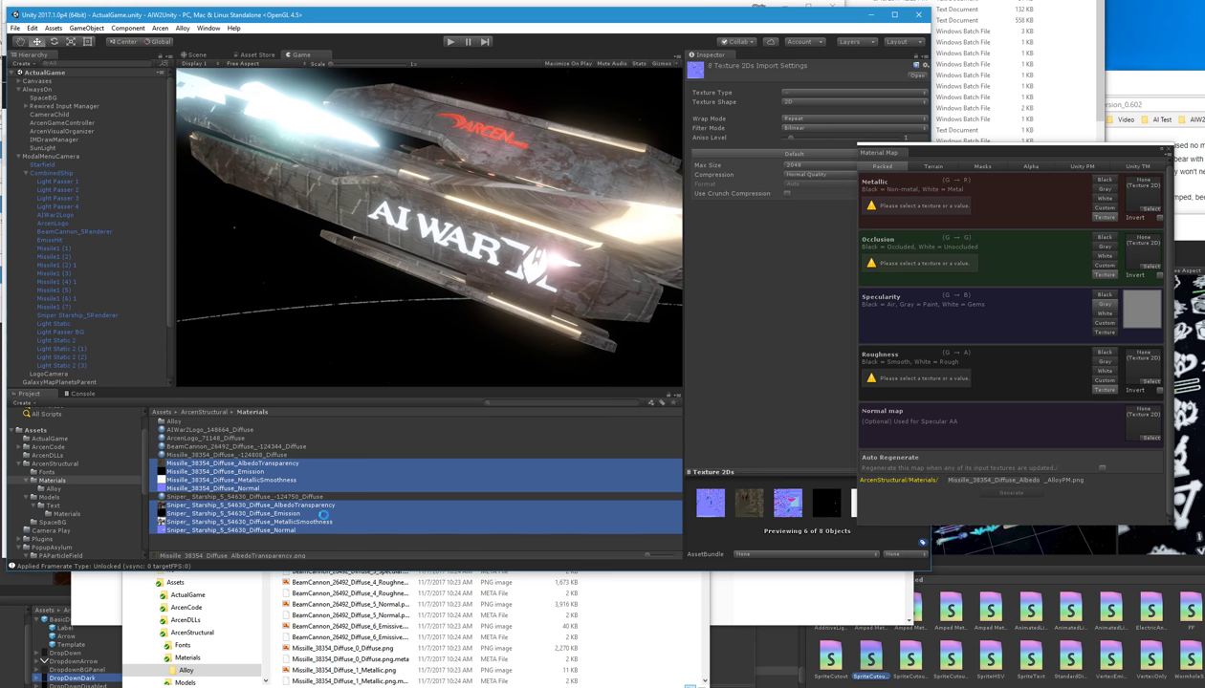
left_click(524, 330)
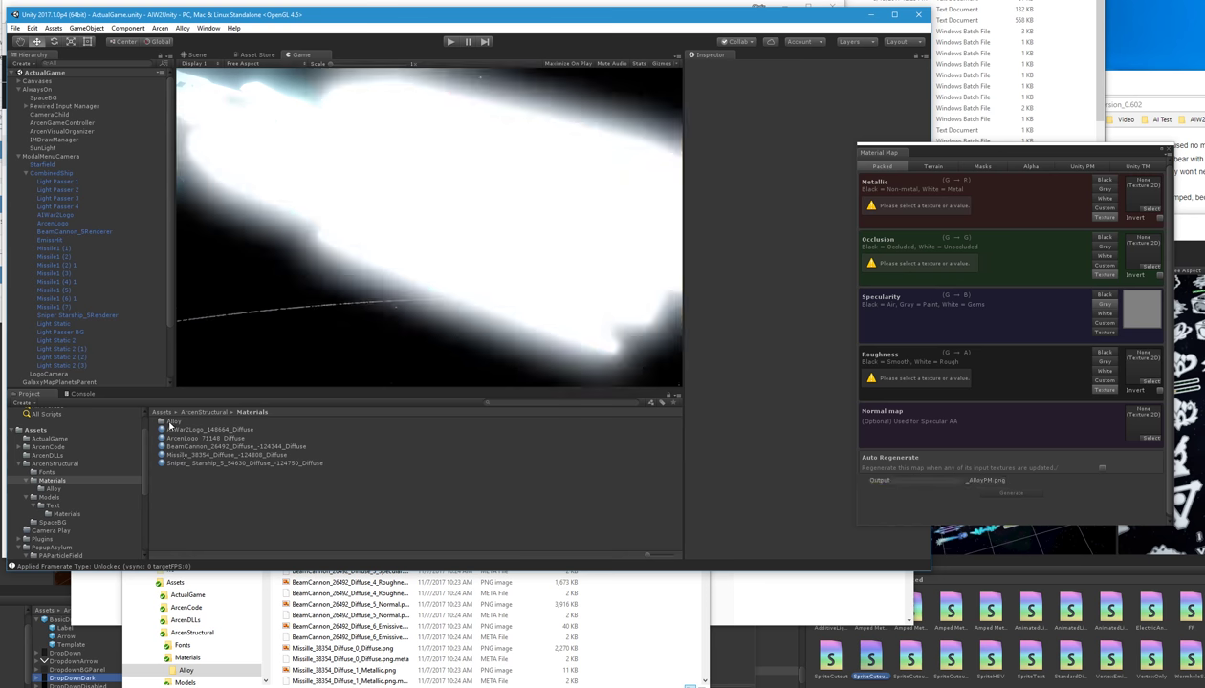
Step: Move every texture from the Alloy folder up into the Materials folder
double_click(169, 425)
left_click(180, 436)
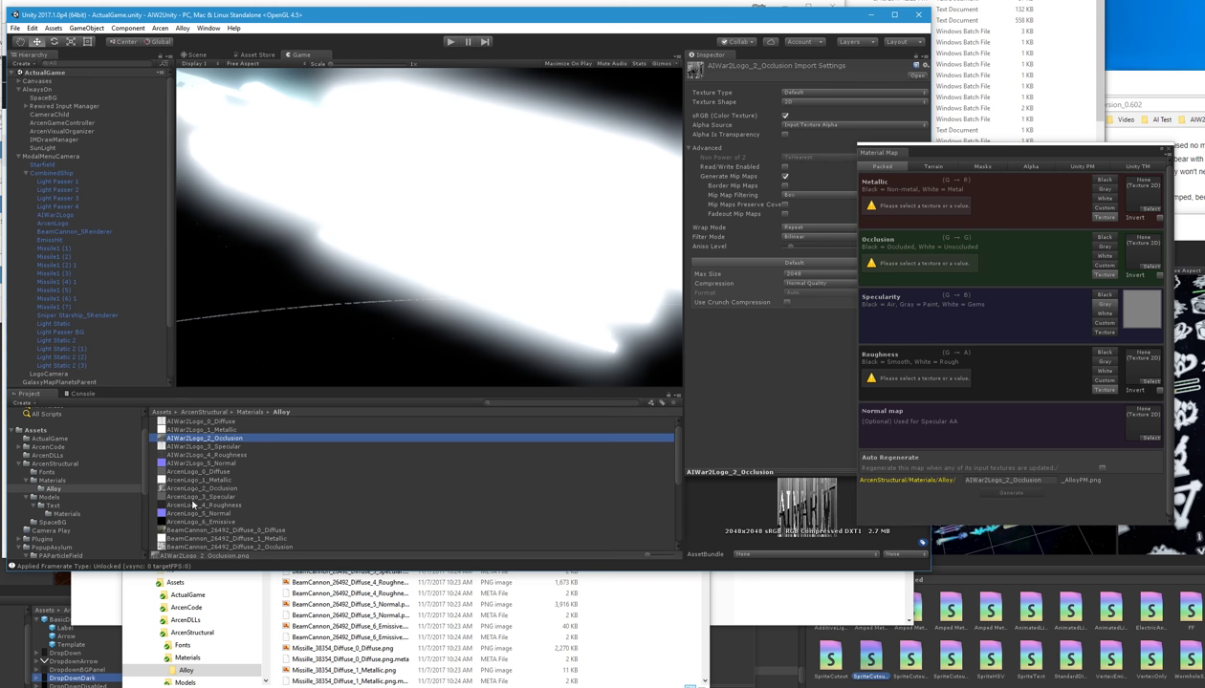
key("ctrl+a")
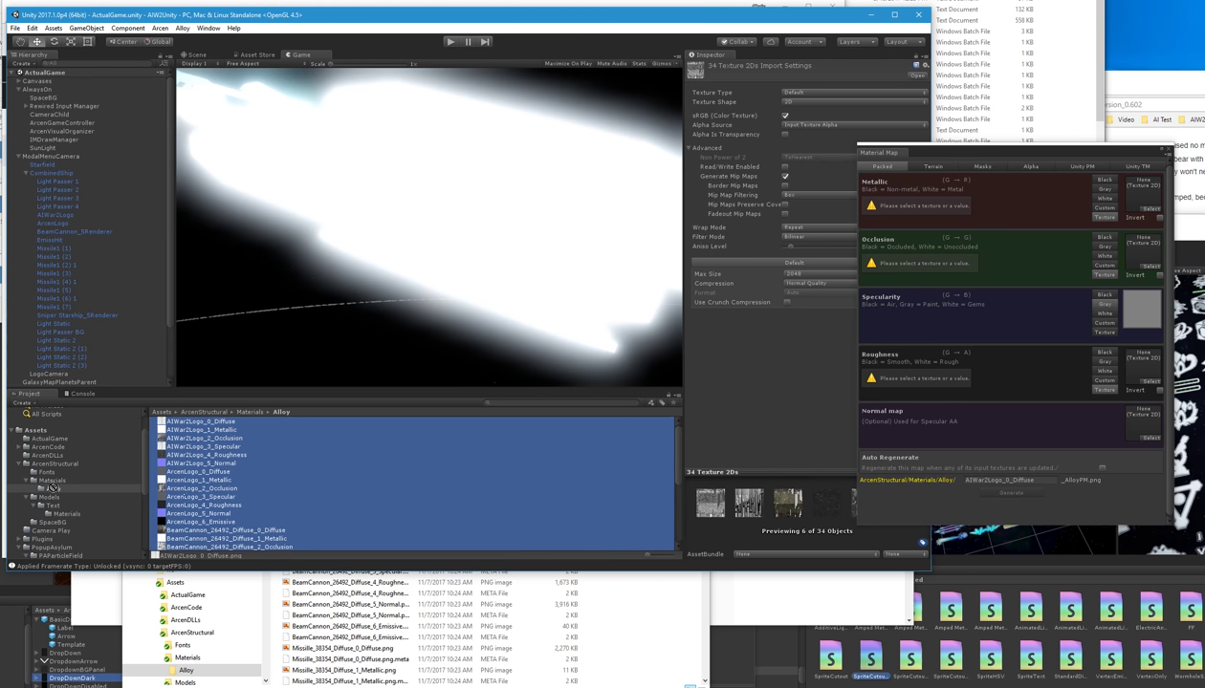
left_click_drag(52, 488, 55, 481)
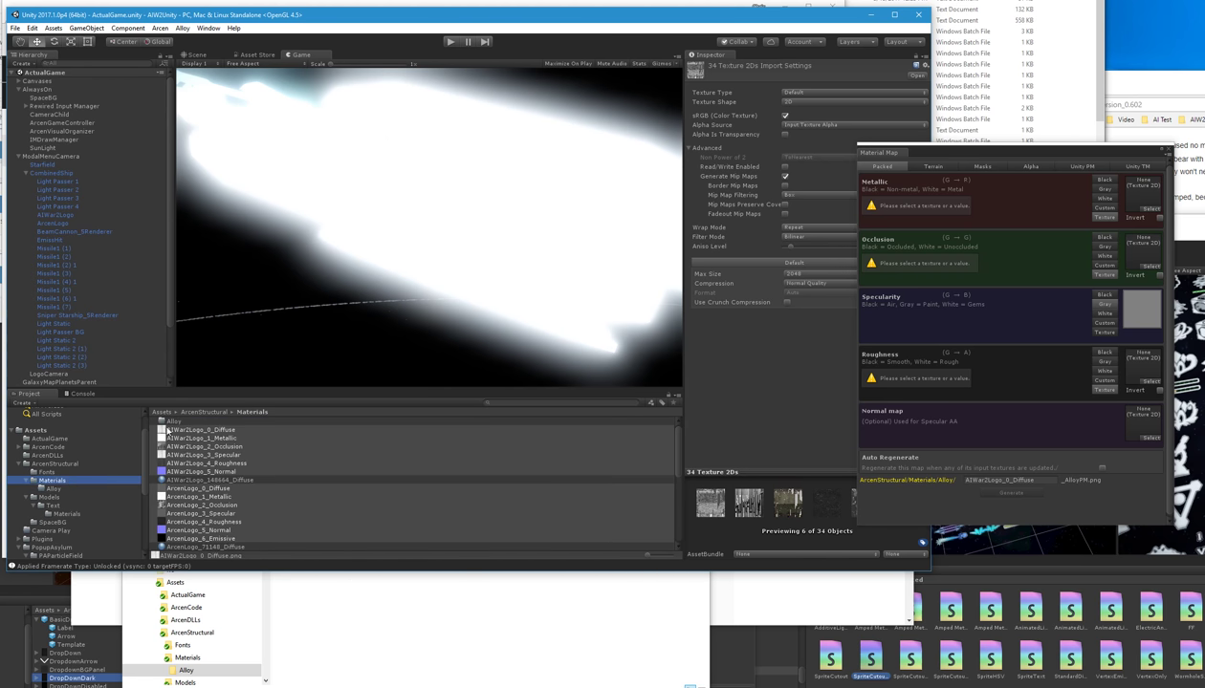
Step: Delete the now-empty Alloy folder
left_click(168, 413)
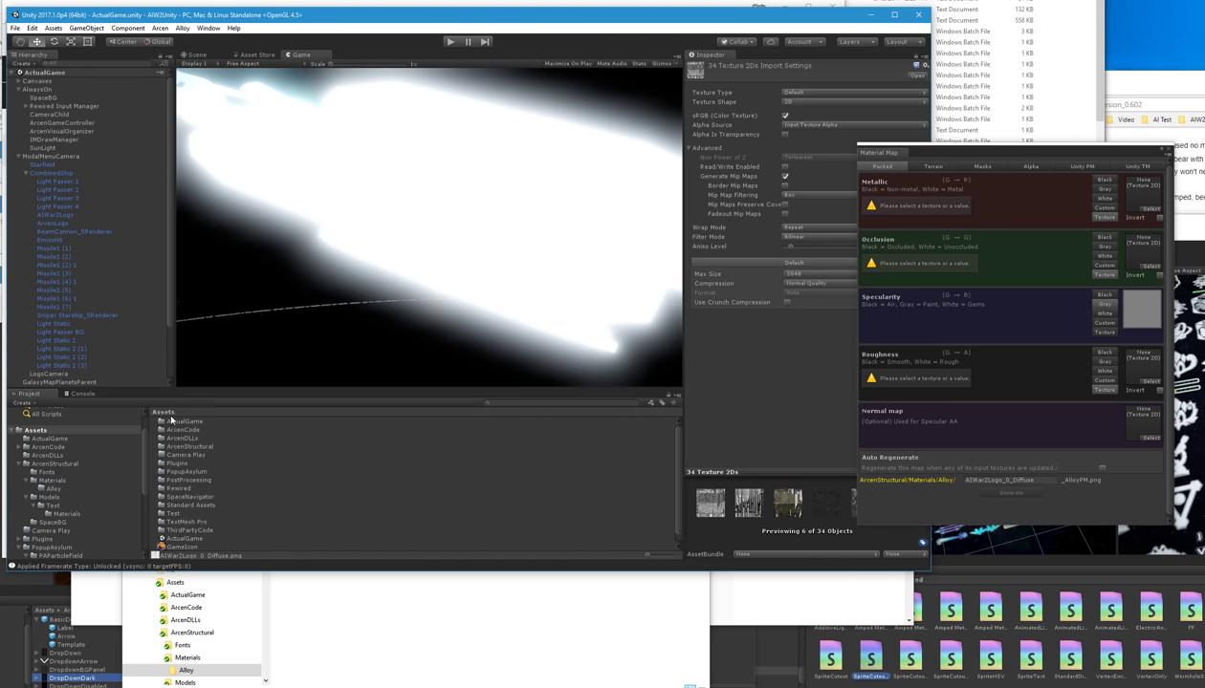
left_click(55, 488)
left_click(72, 481)
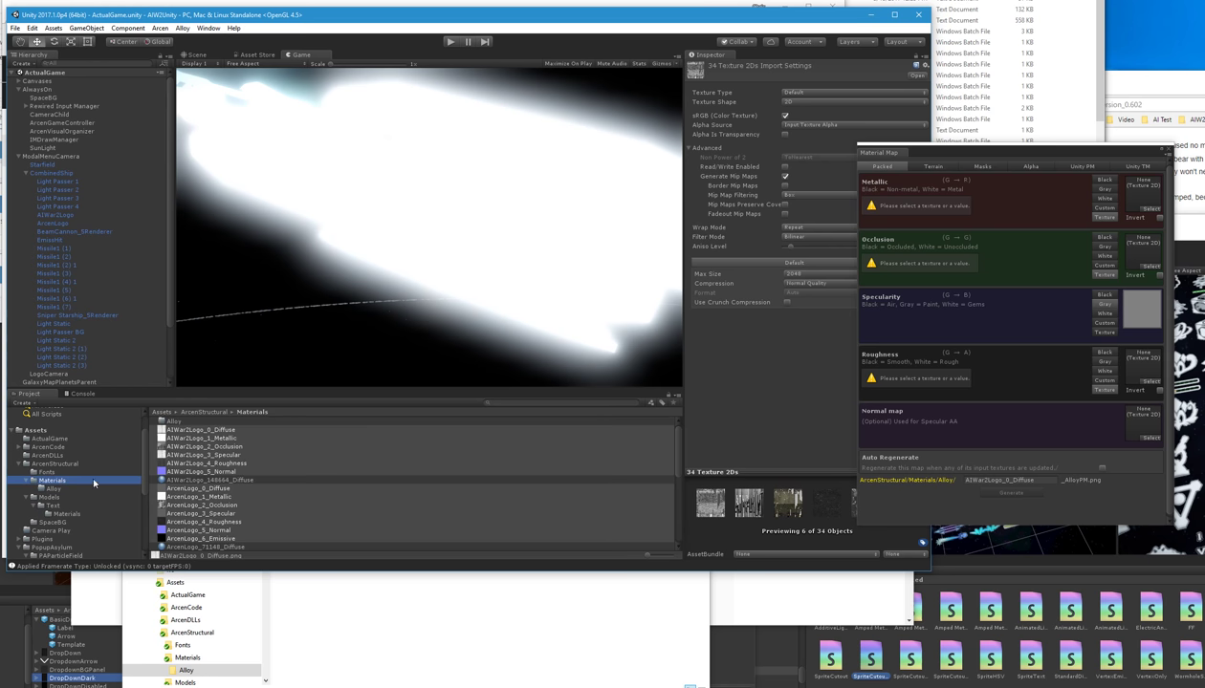
left_click(174, 421)
key("Delete")
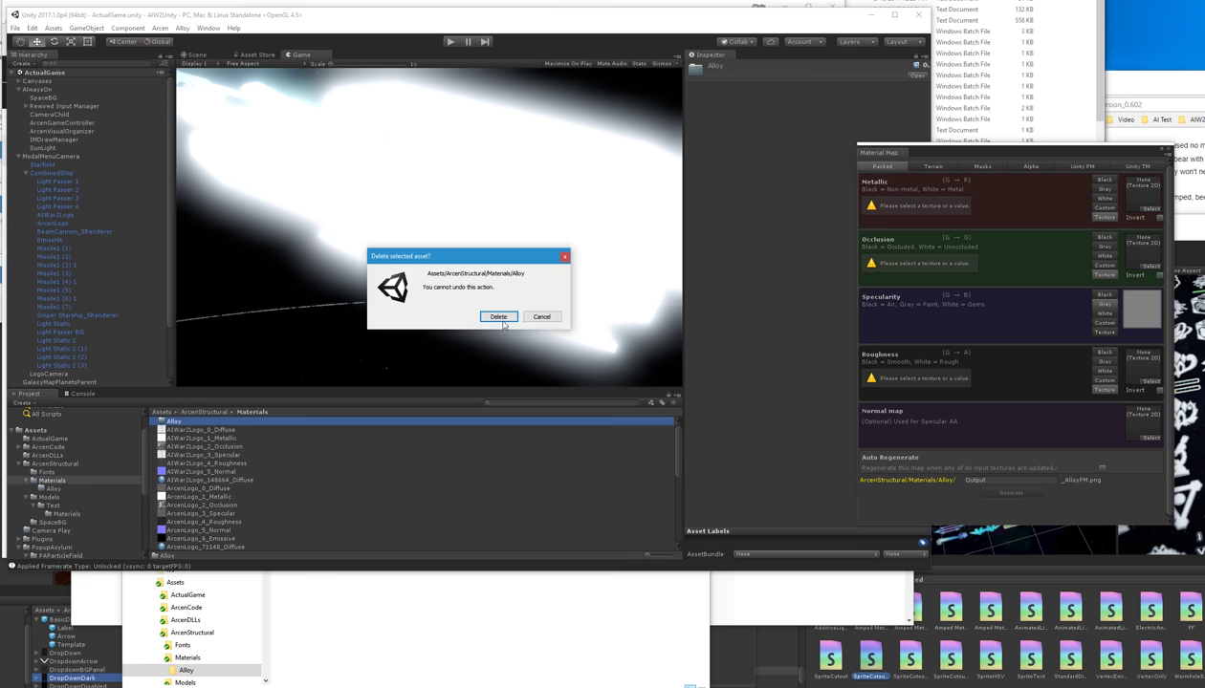
left_click(497, 317)
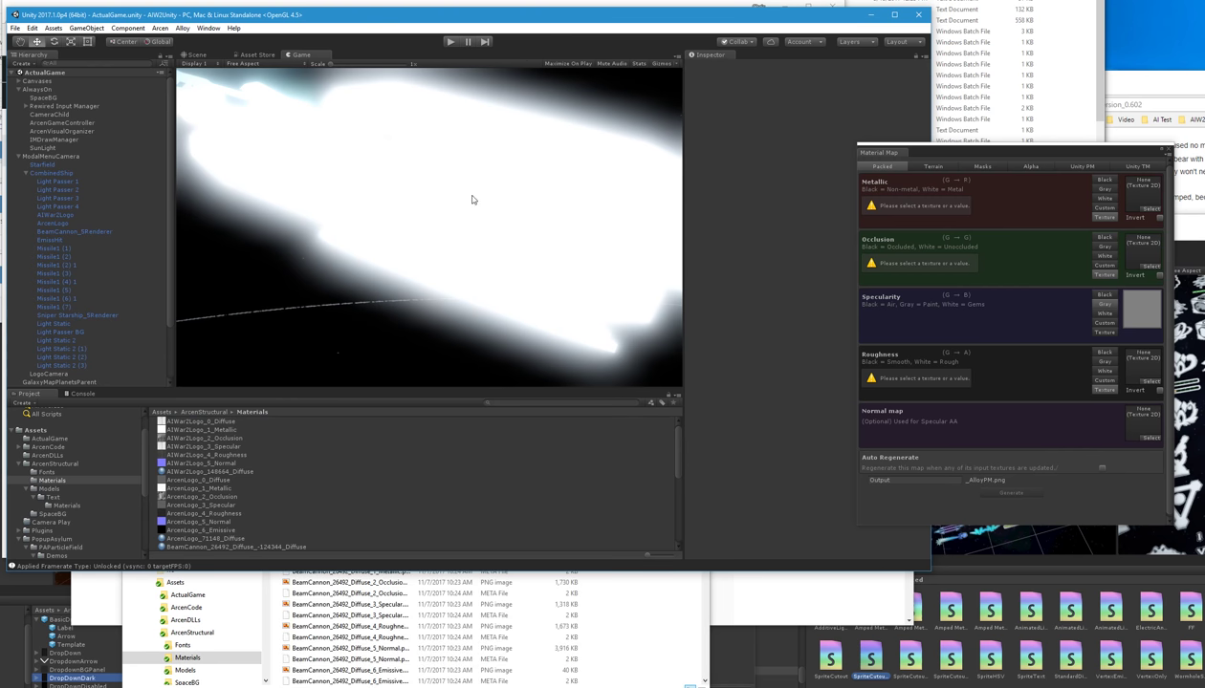
Step: Select the AIWar2Logo, ArcenLogo, BeamCannon, Missile and Sniper Starship Diffuse materials together
left_click(213, 472)
scroll(218, 484, "down", 1)
left_click(190, 510, "ctrl")
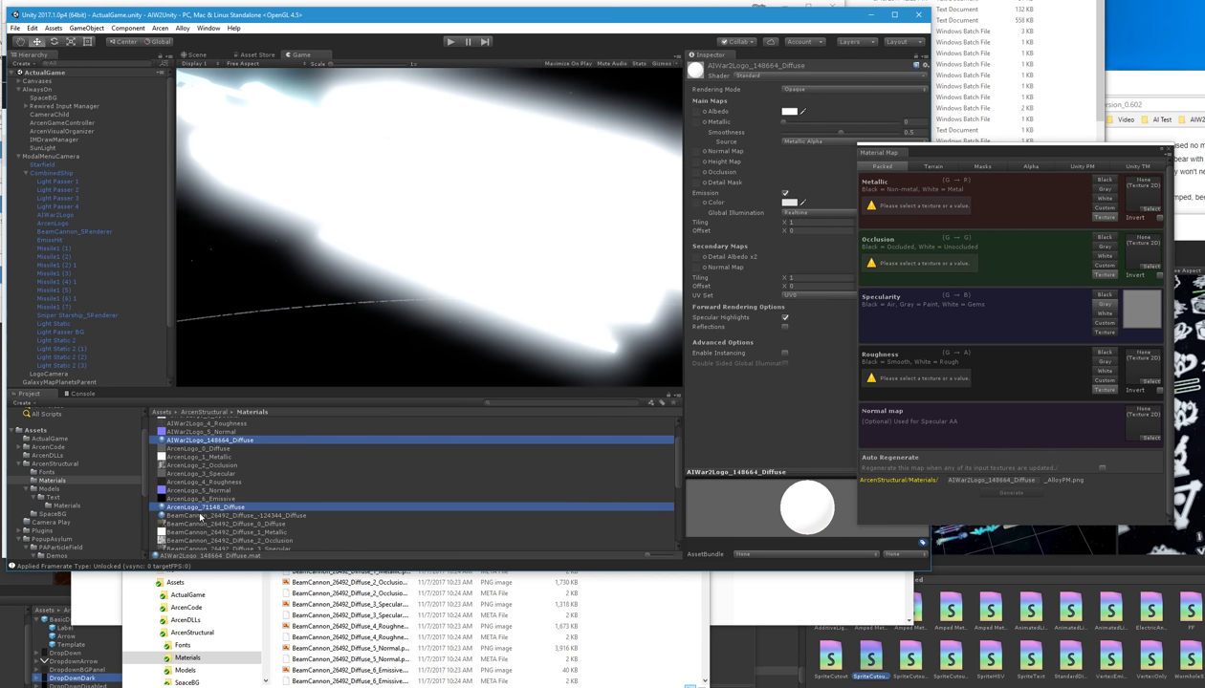
left_click(200, 516, "ctrl")
scroll(264, 511, "down", 4)
left_click(177, 489, "ctrl")
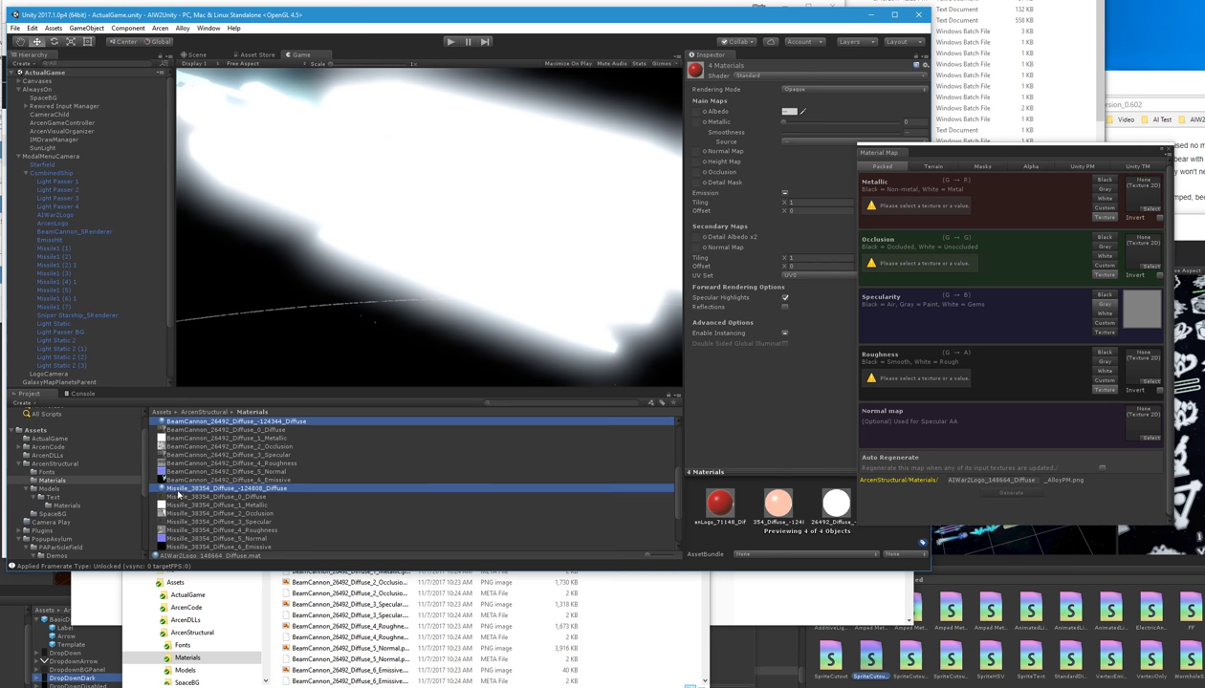
scroll(178, 492, "down", 3)
left_click(203, 490, "ctrl")
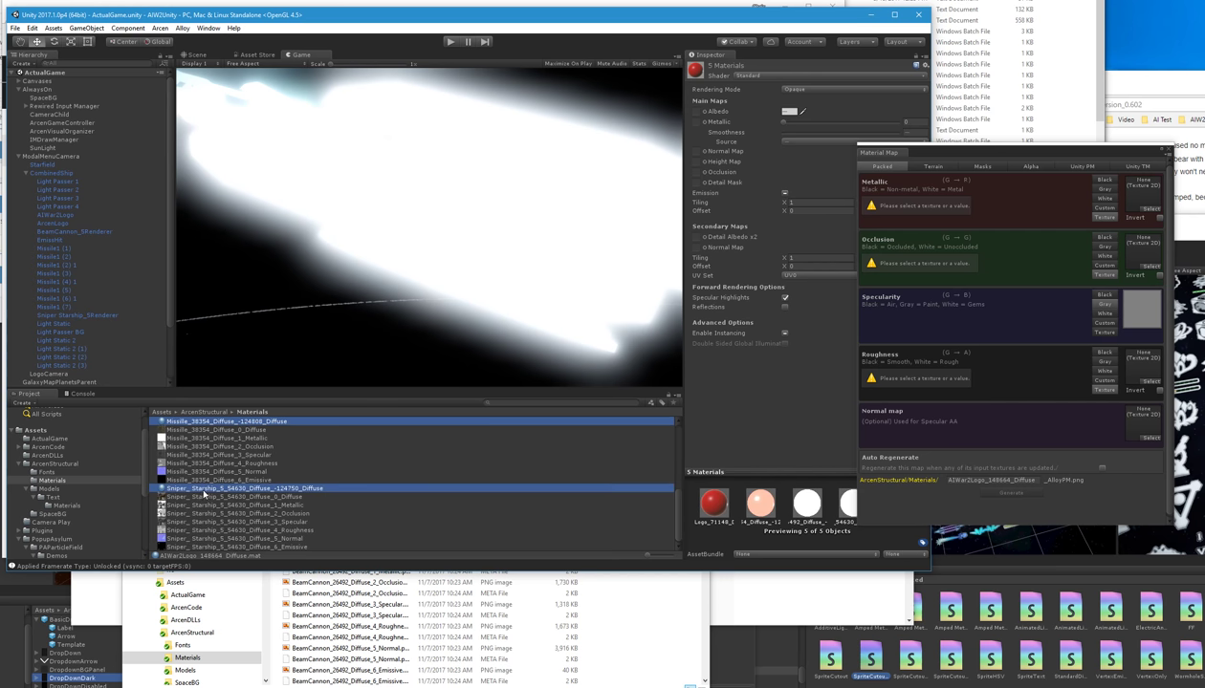
scroll(203, 508, "up", 7)
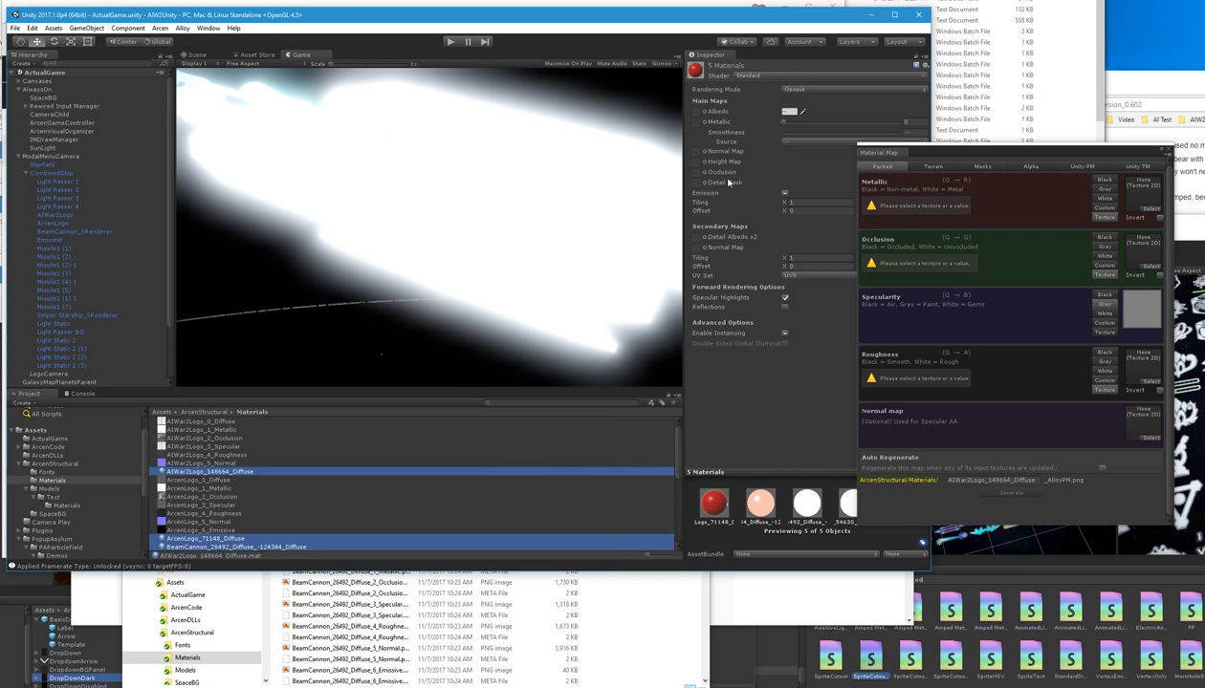
Step: Toggle Emission on and back off for the five selected materials
left_click_drag(914, 157, 994, 157)
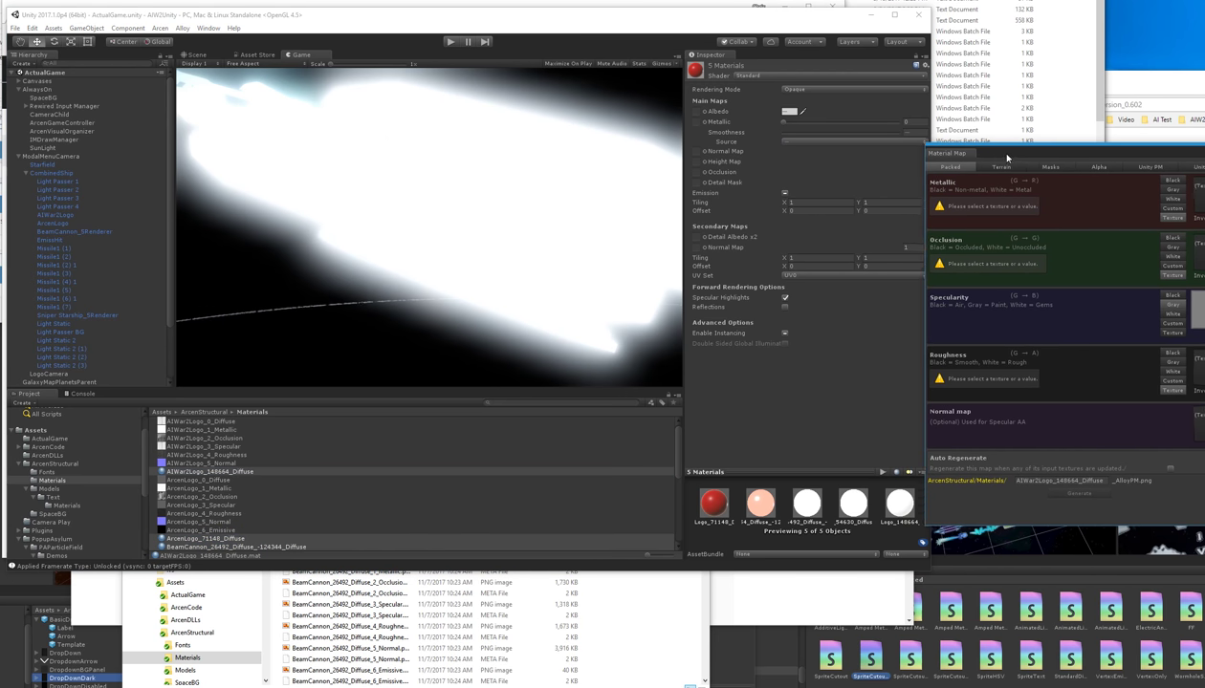
left_click(786, 194)
left_click(785, 194)
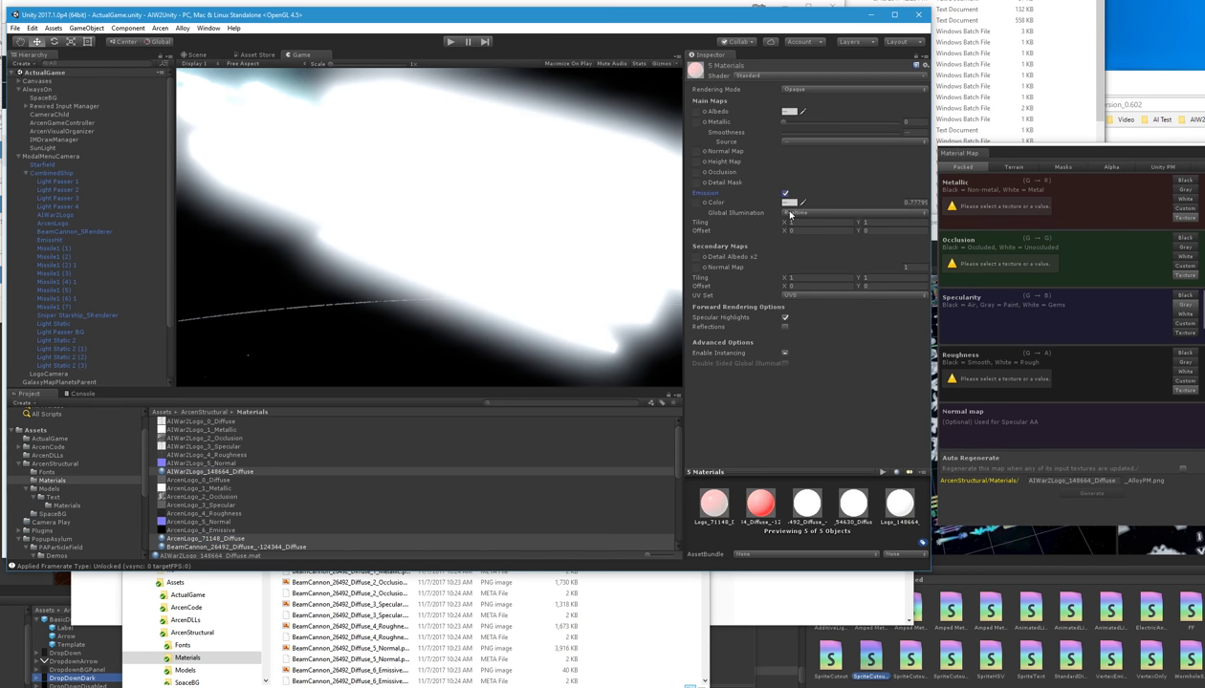
left_click(785, 194)
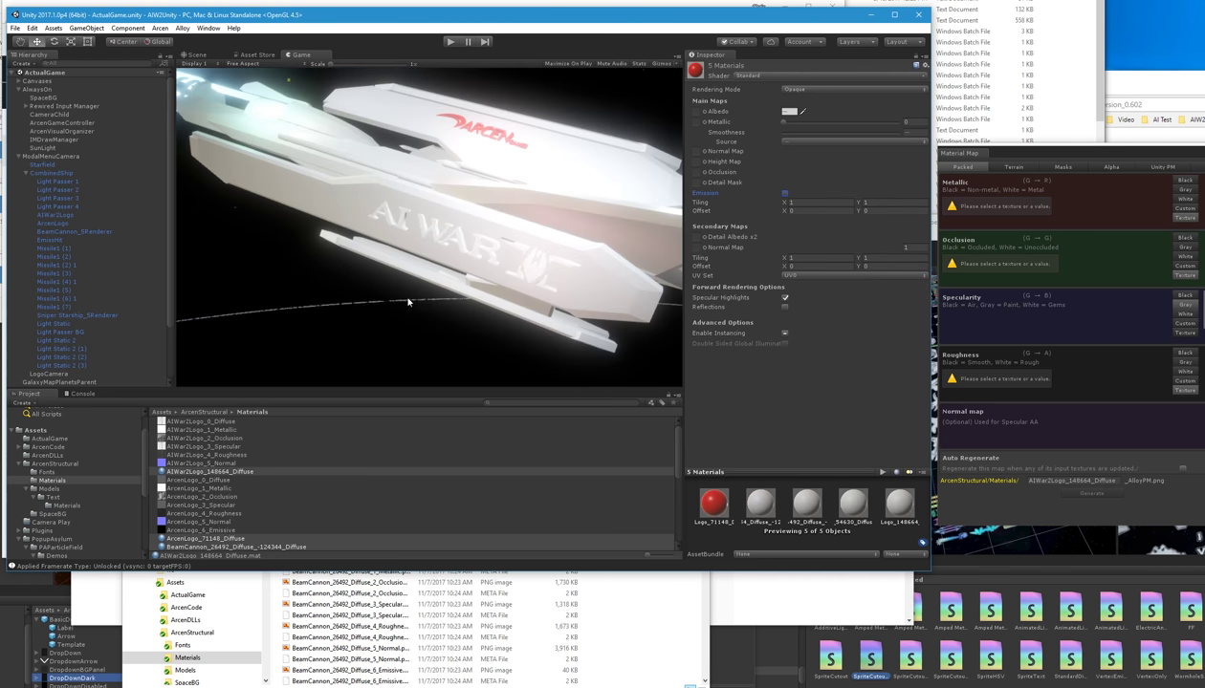
Step: Switch the five selected Diffuse materials to the Alloy/Core shader
left_click(742, 79)
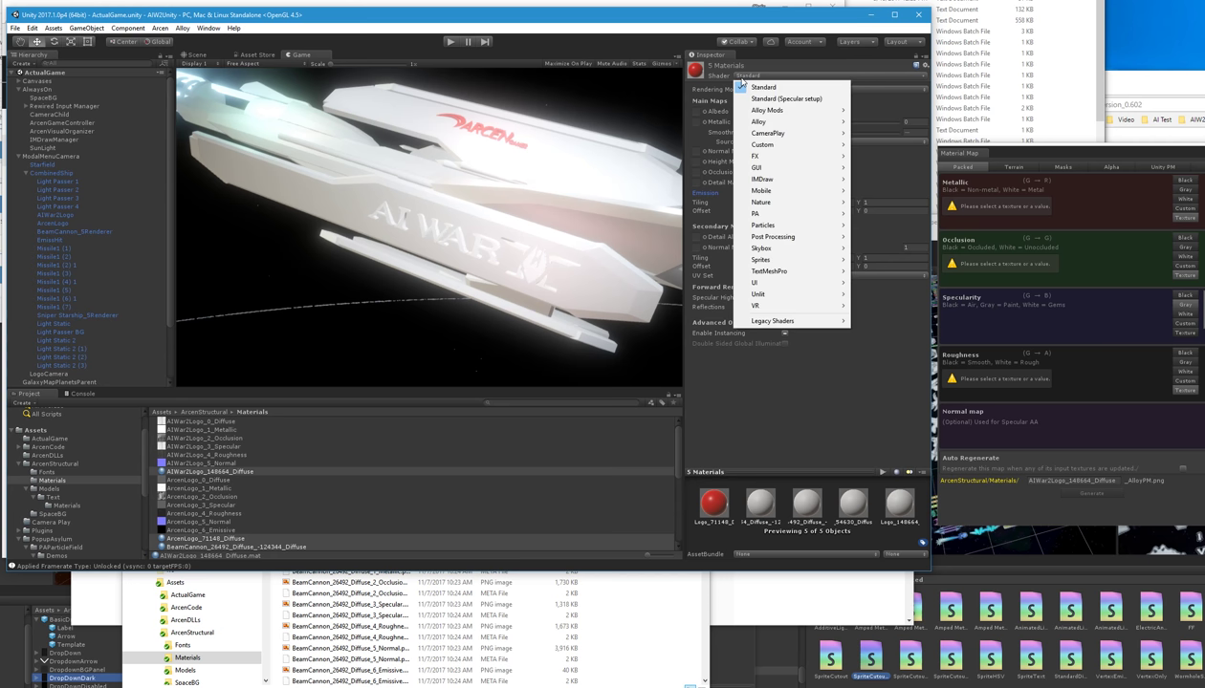
mouse_move(762, 124)
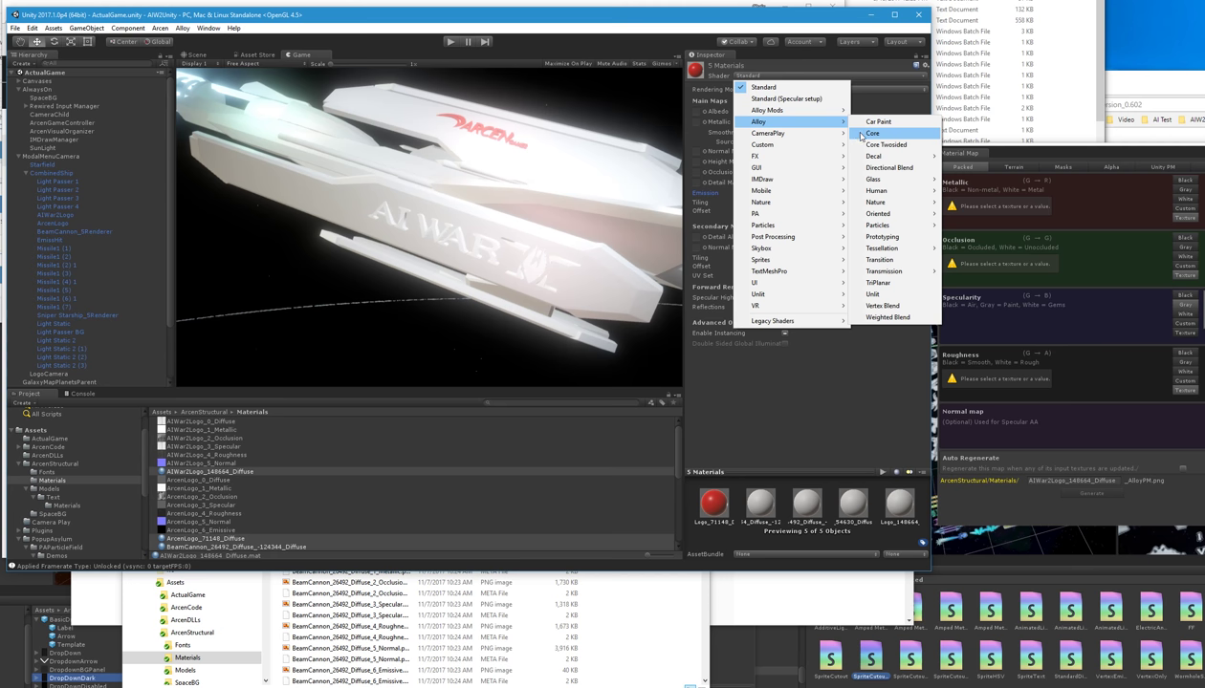
left_click(862, 134)
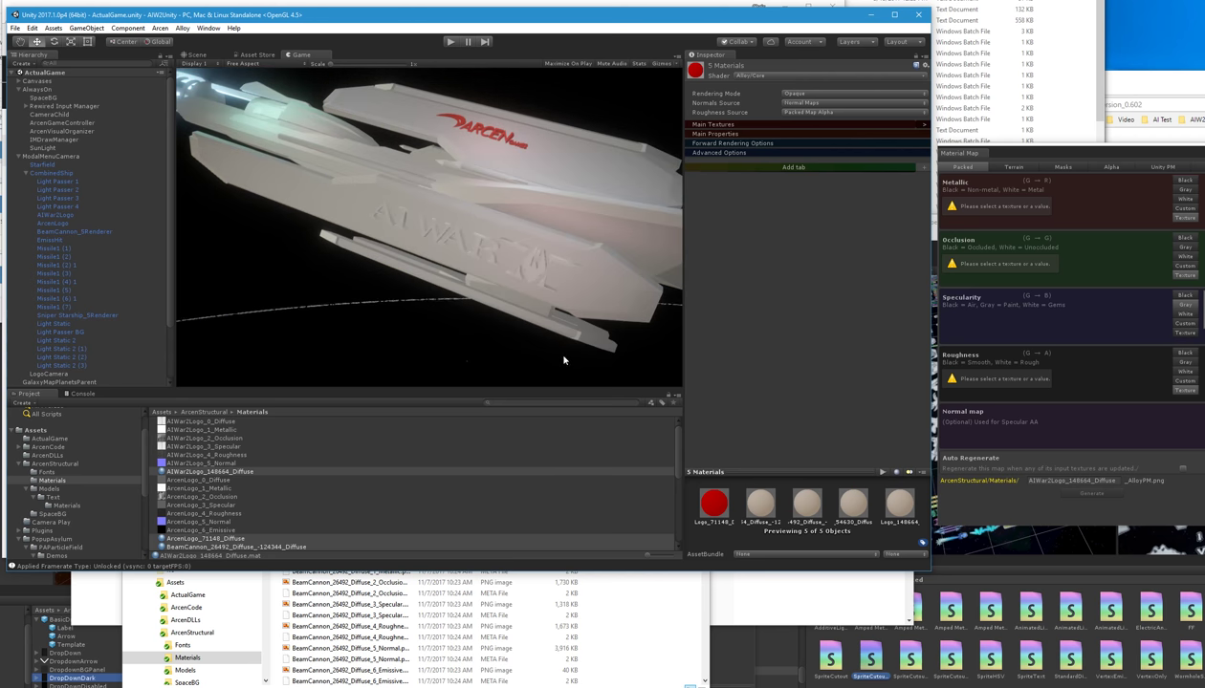
Step: Select only the AIWar2Logo_148664_Diffuse material to view its Alloy/Core settings
left_click(234, 464)
left_click(242, 471)
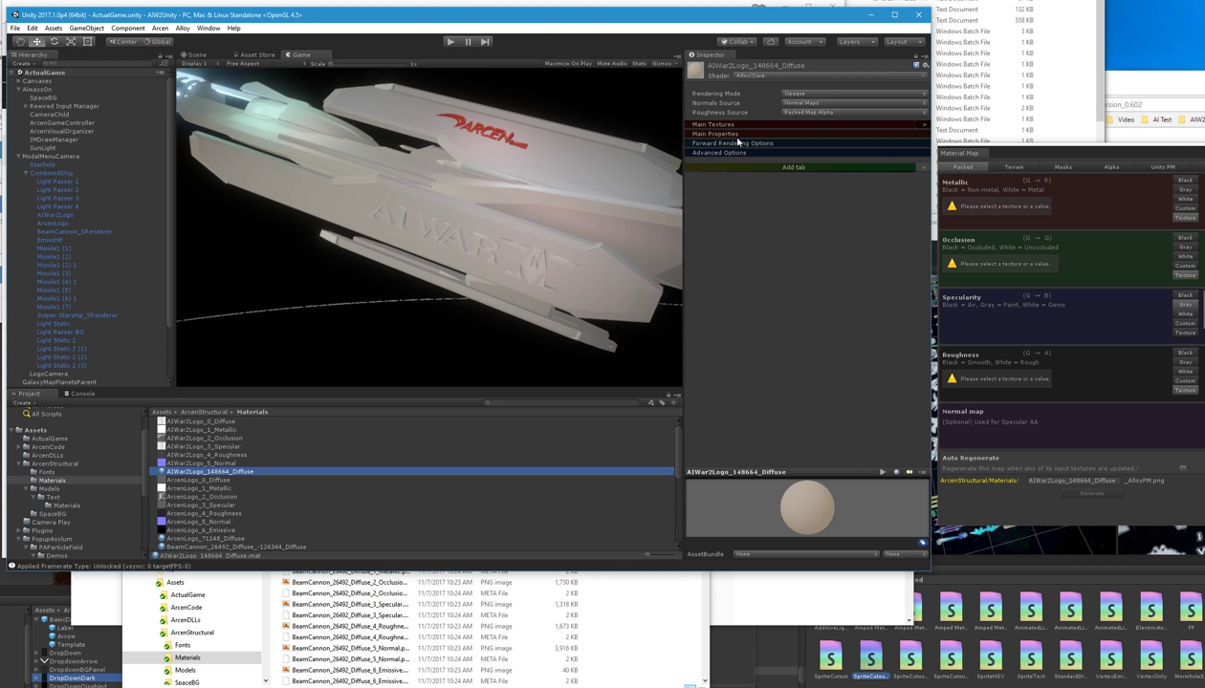
Step: Generate the AIWar2Logo_148664_Diffuse_AlloyPM packed map with the Material Map packer
left_click(712, 125)
left_click(677, 513)
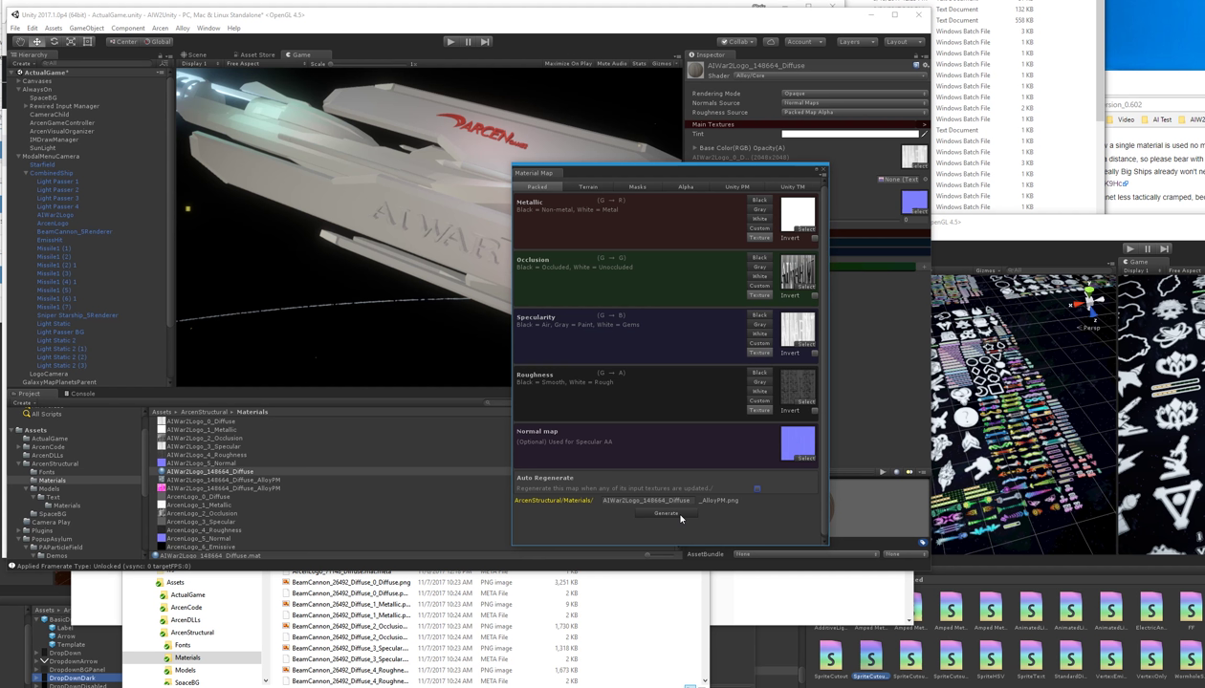
Step: Move the Material Map window right to reveal the Inspector's Main Textures section
left_click_drag(742, 167, 1063, 211)
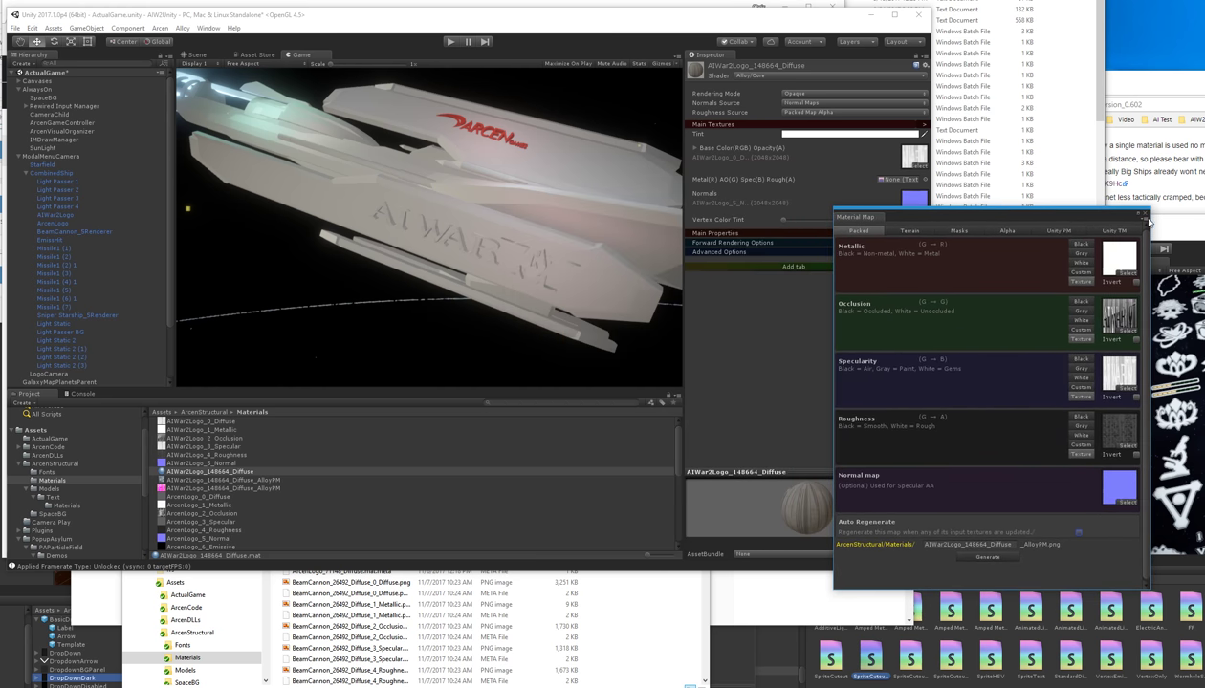
left_click_drag(1089, 216, 1129, 215)
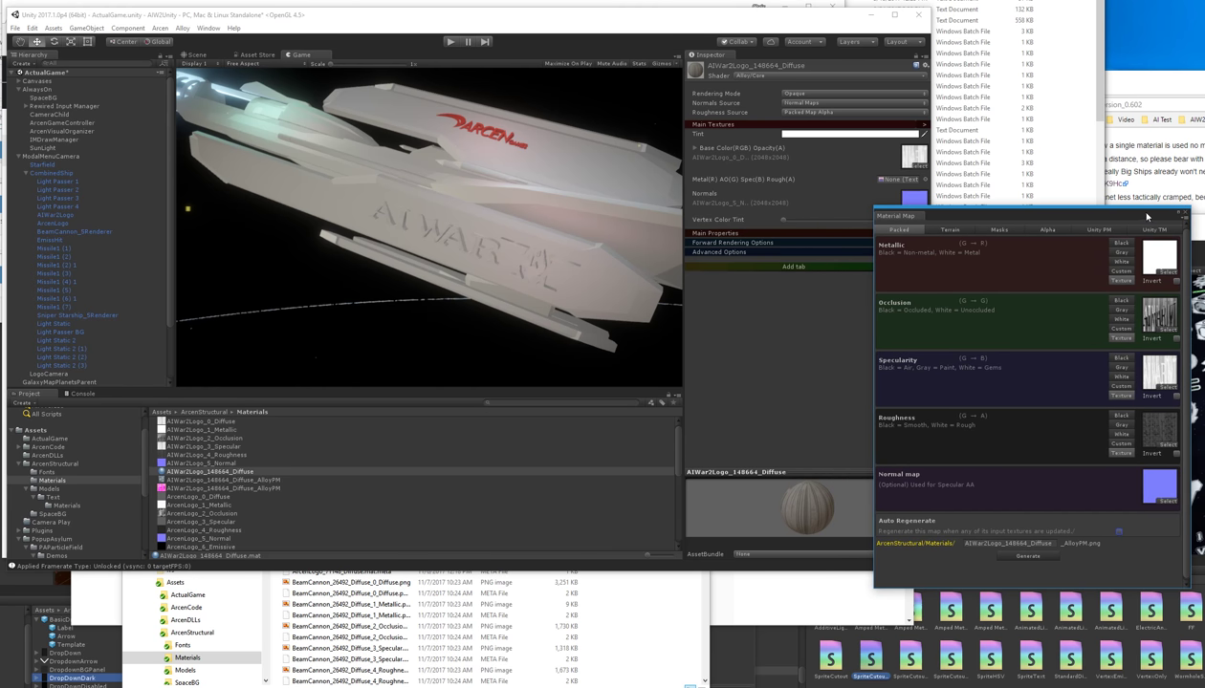
left_click(264, 488)
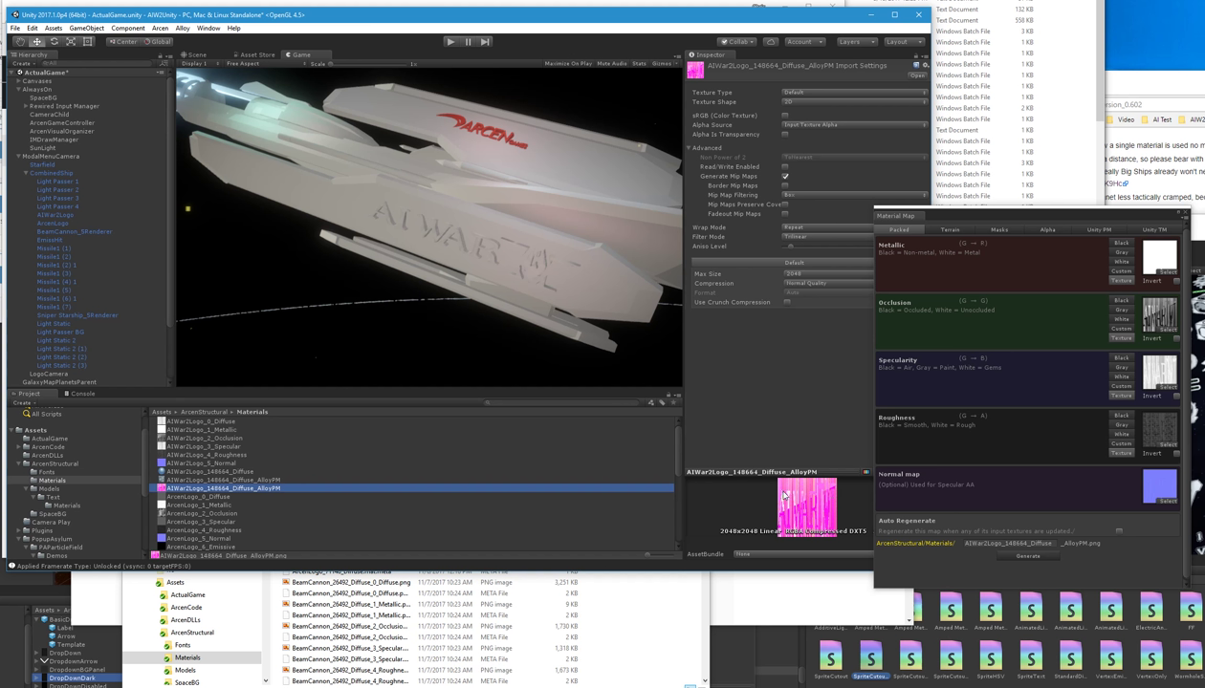
left_click(244, 472)
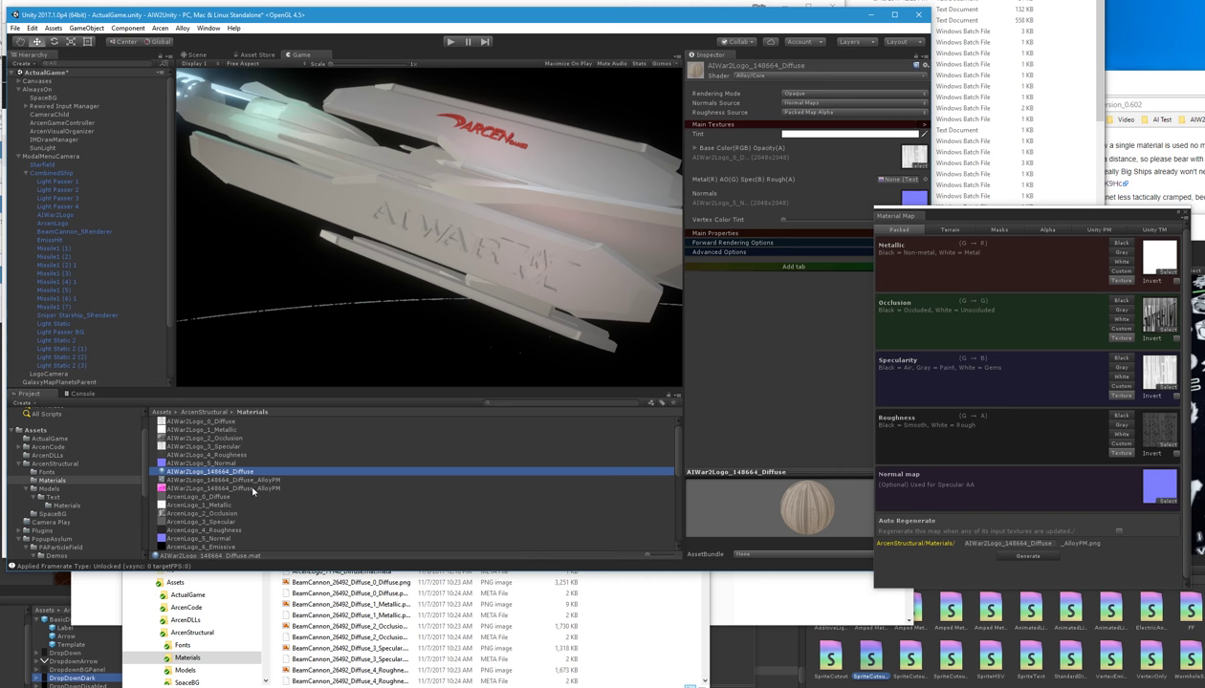
Step: Assign the AlloyPM texture to the packed metal/AO/spec/rough slot and lower the generator window
left_click_drag(255, 490, 887, 183)
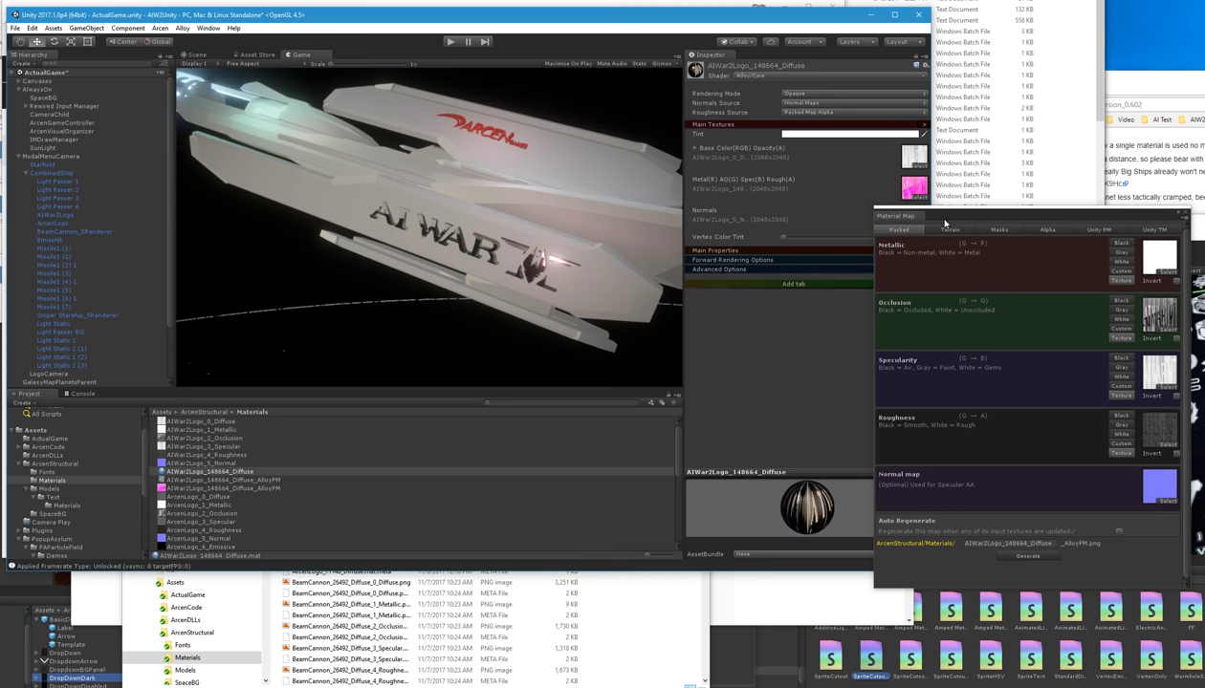
left_click_drag(938, 220, 934, 339)
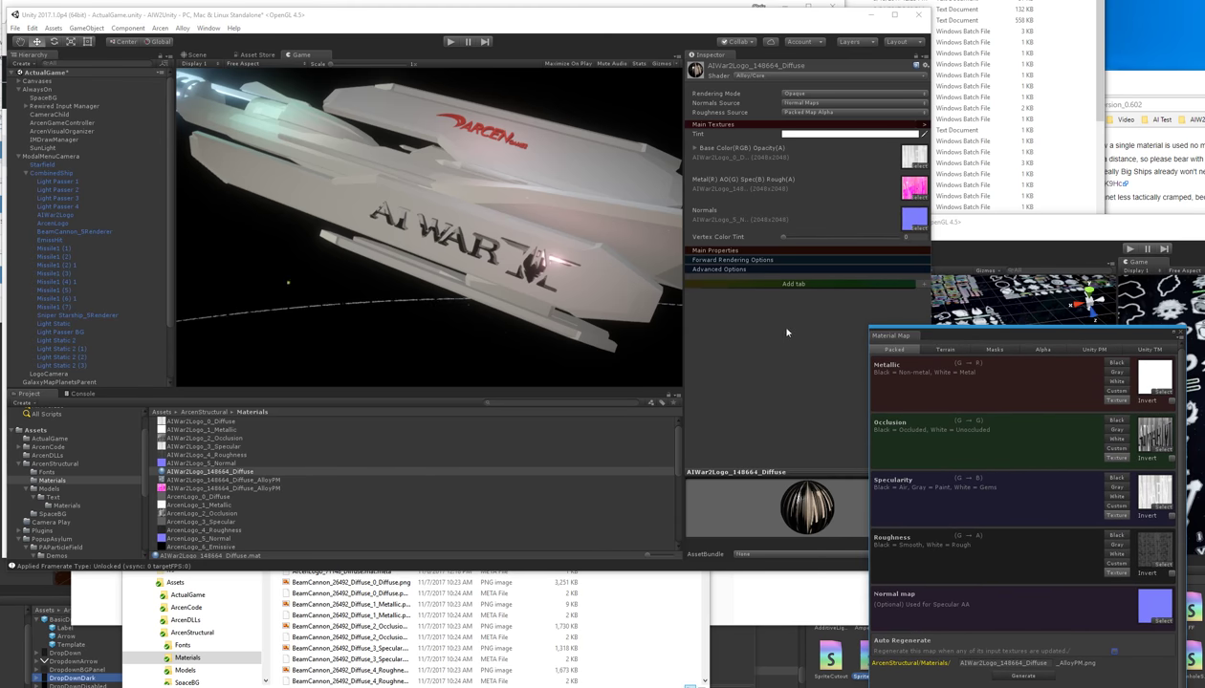
Step: Expand Advanced, Forward Rendering and Main Properties options and enable Glossy Reflections
left_click(752, 269)
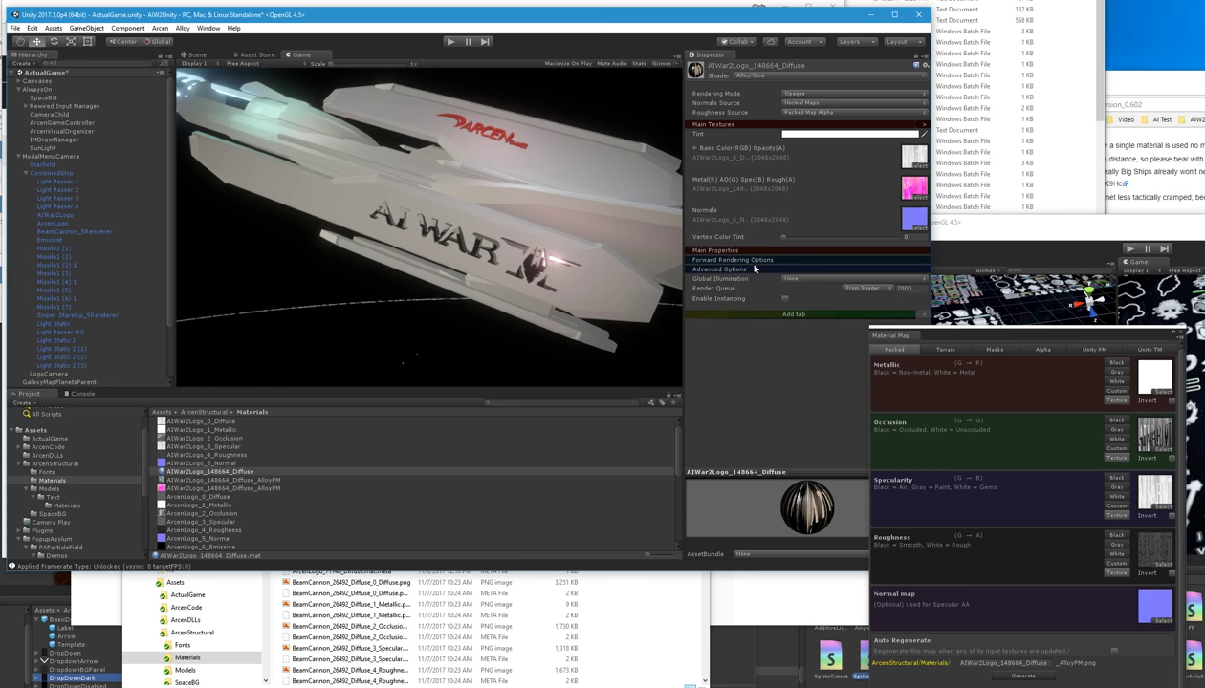
left_click(728, 260)
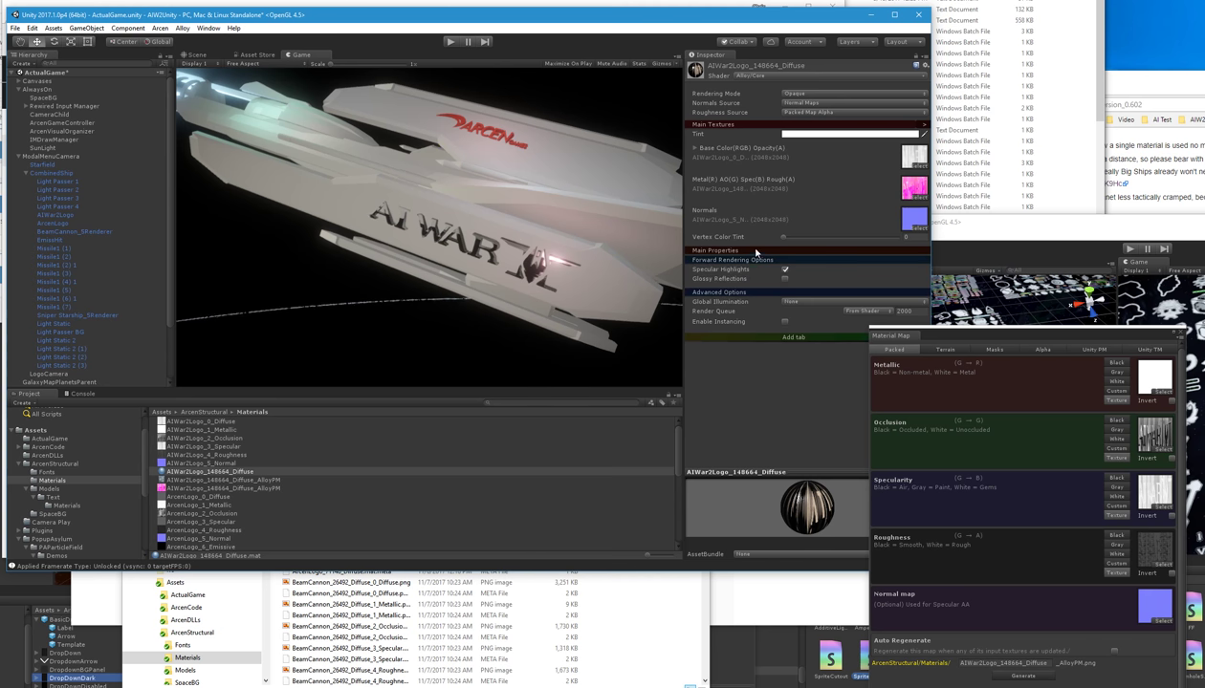
left_click(746, 251)
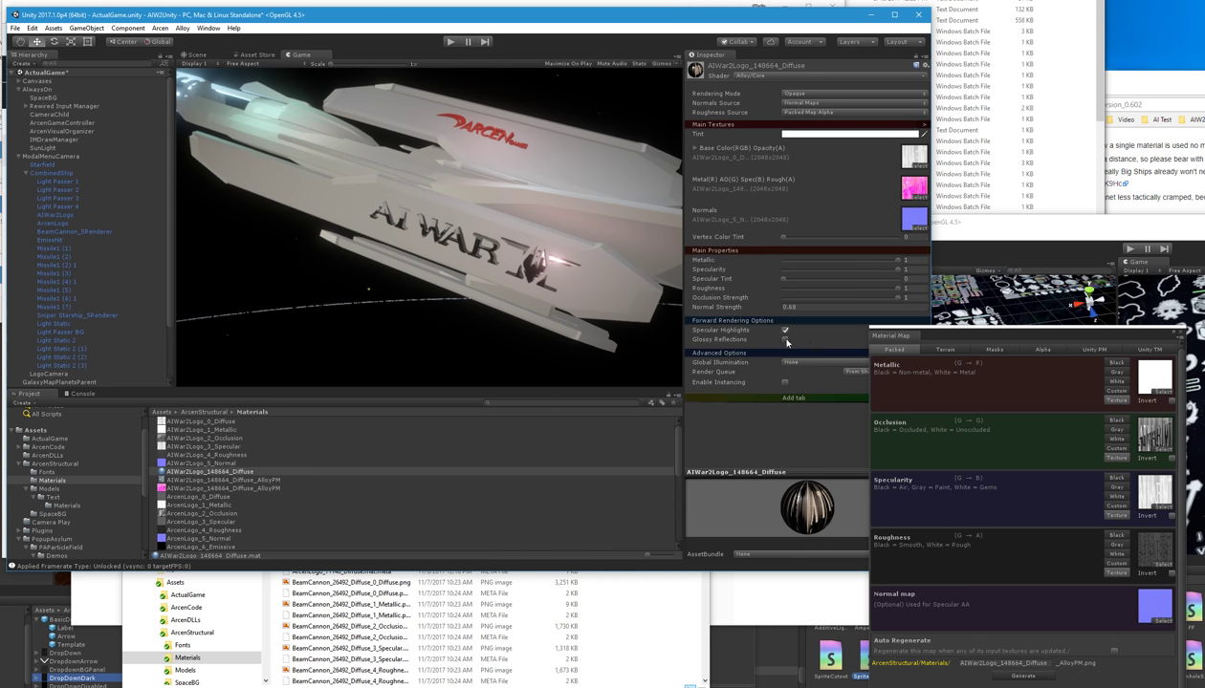
left_click(785, 340)
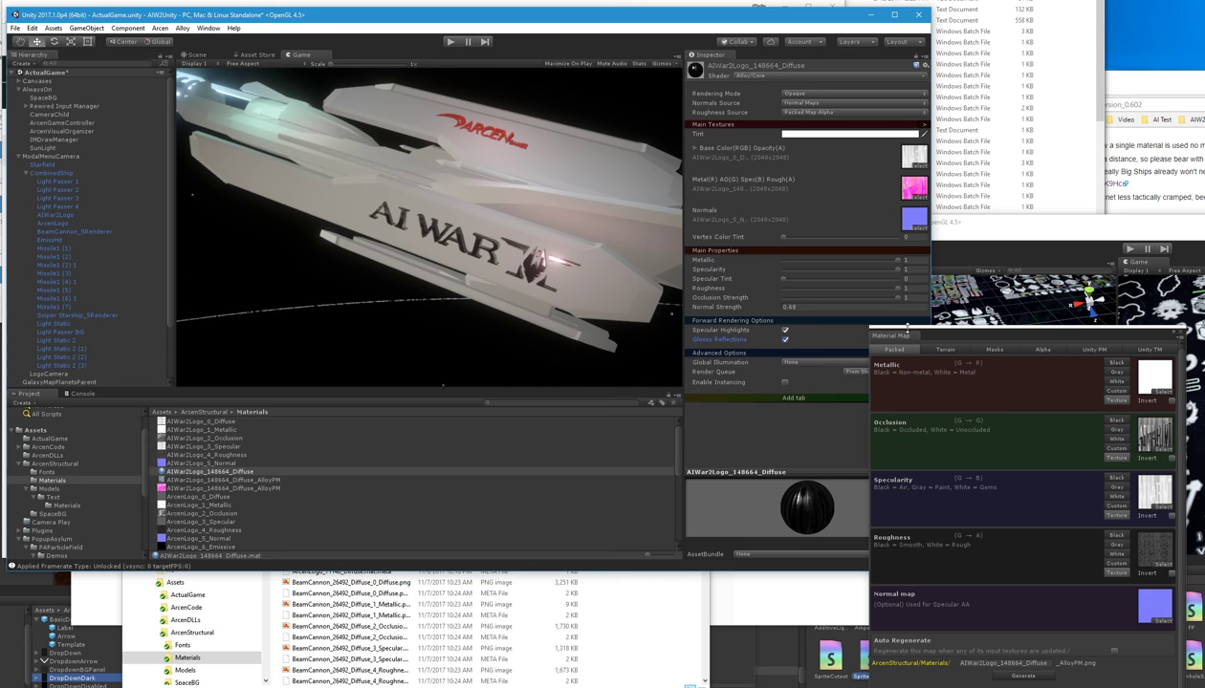
left_click_drag(938, 342, 1030, 392)
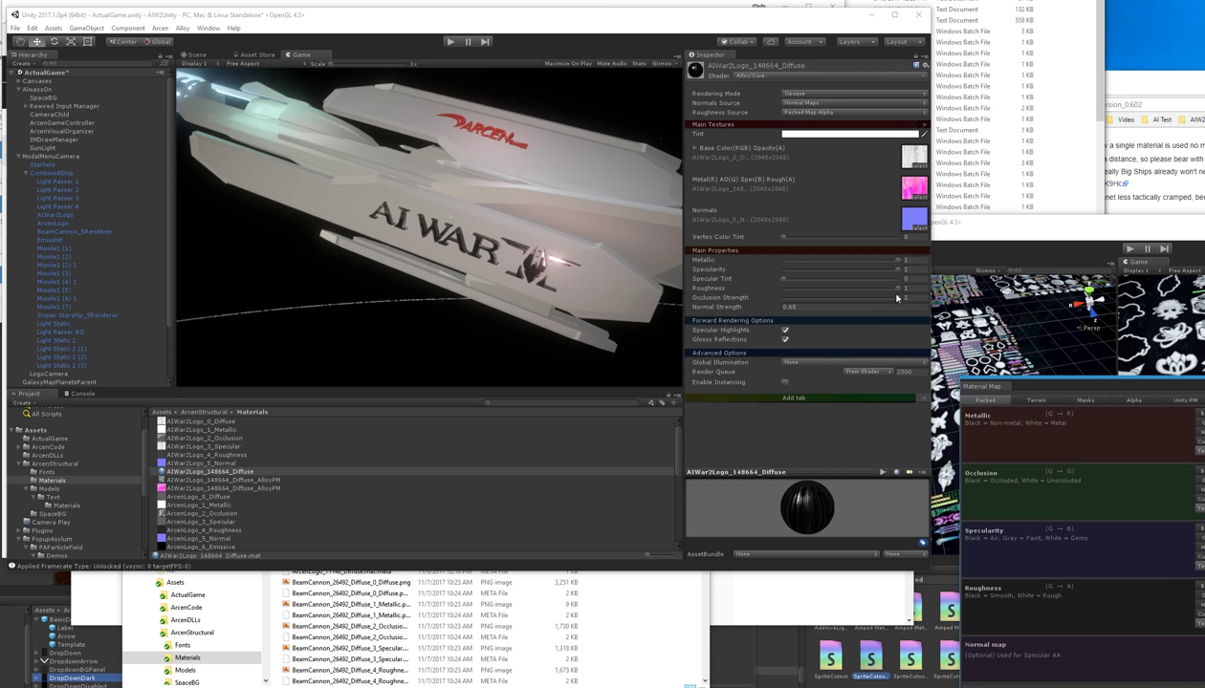
Step: Change Normal Strength from 0.68 to 1 and set Global Illumination to Realtime
left_click(812, 307)
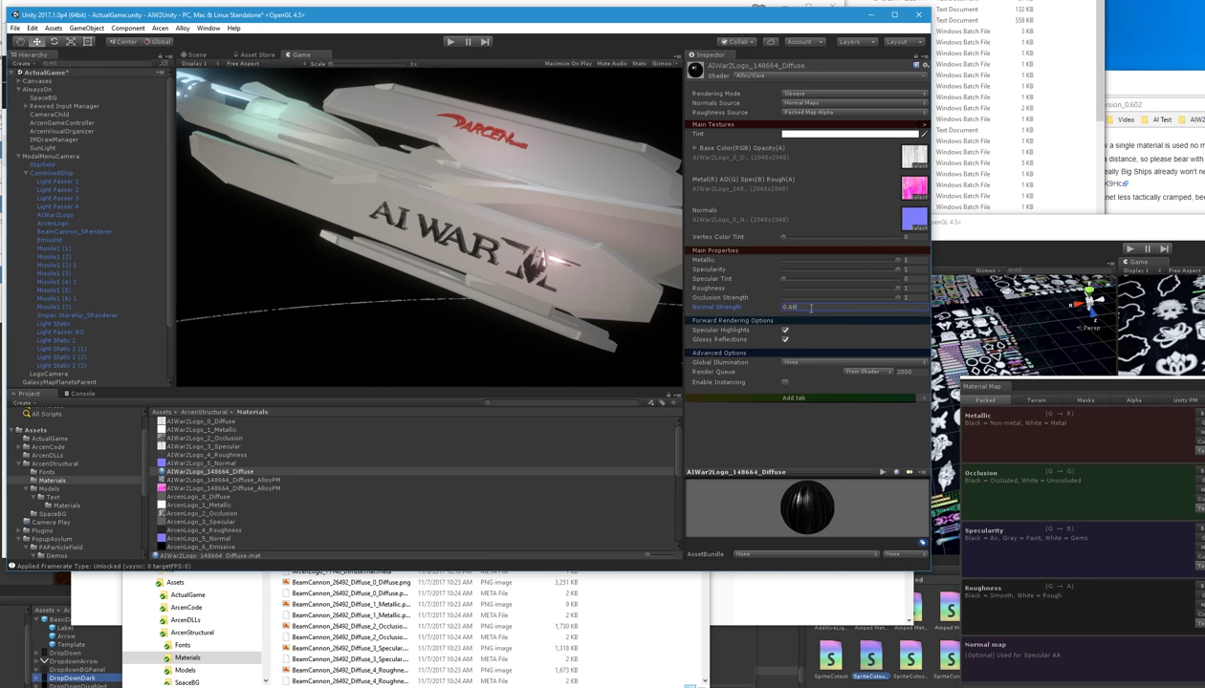
double_click(811, 307)
type("1")
left_click(800, 364)
left_click(796, 375)
Step: Delete the four AIWar2Logo source maps (1_Metallic to 4_Roughness) and bring the Material Map packer back into view
left_click(220, 429)
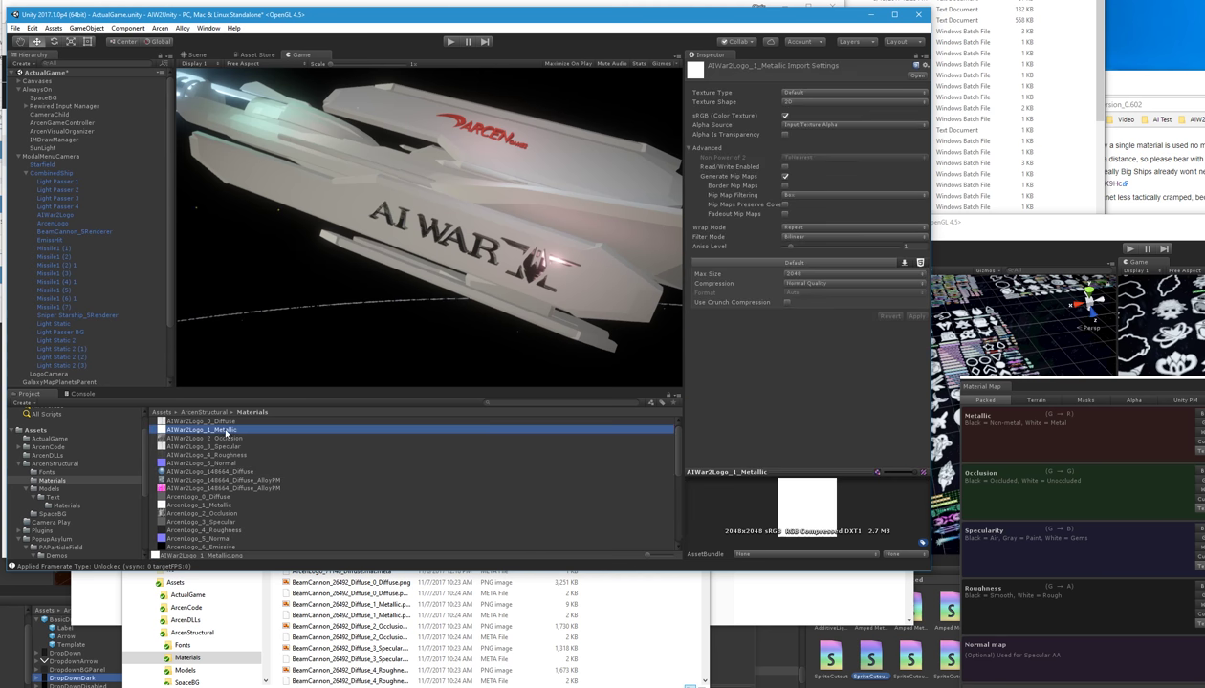
left_click(240, 454, "shift")
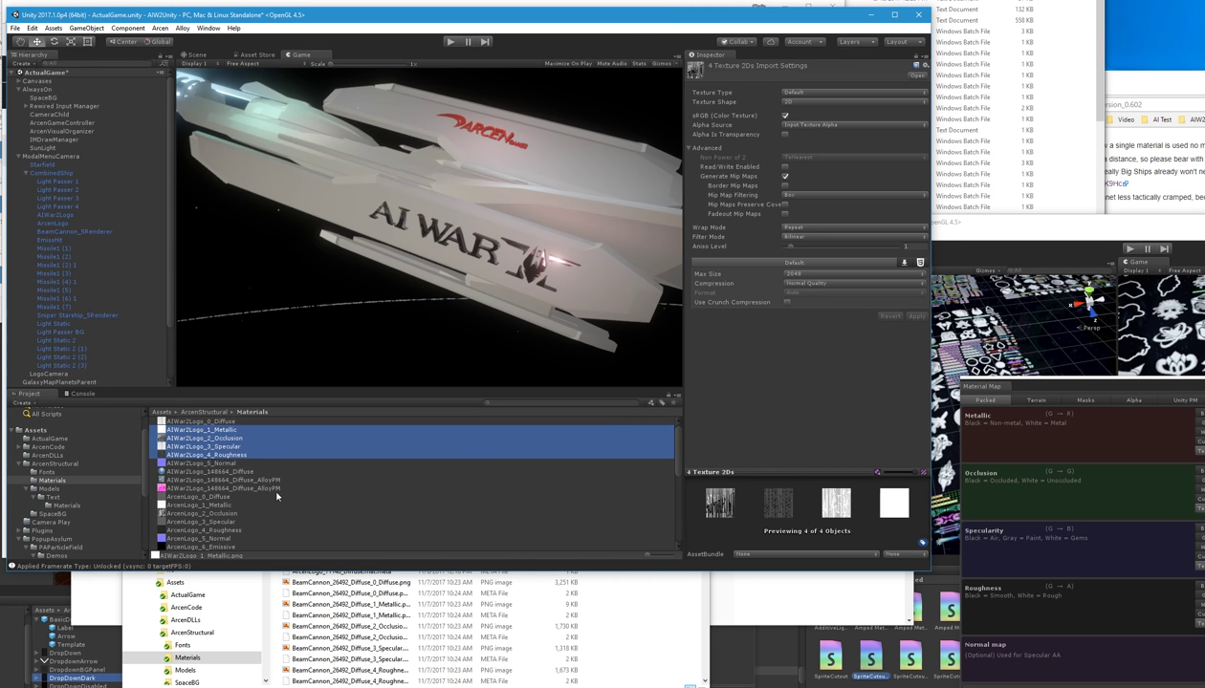
key("Delete")
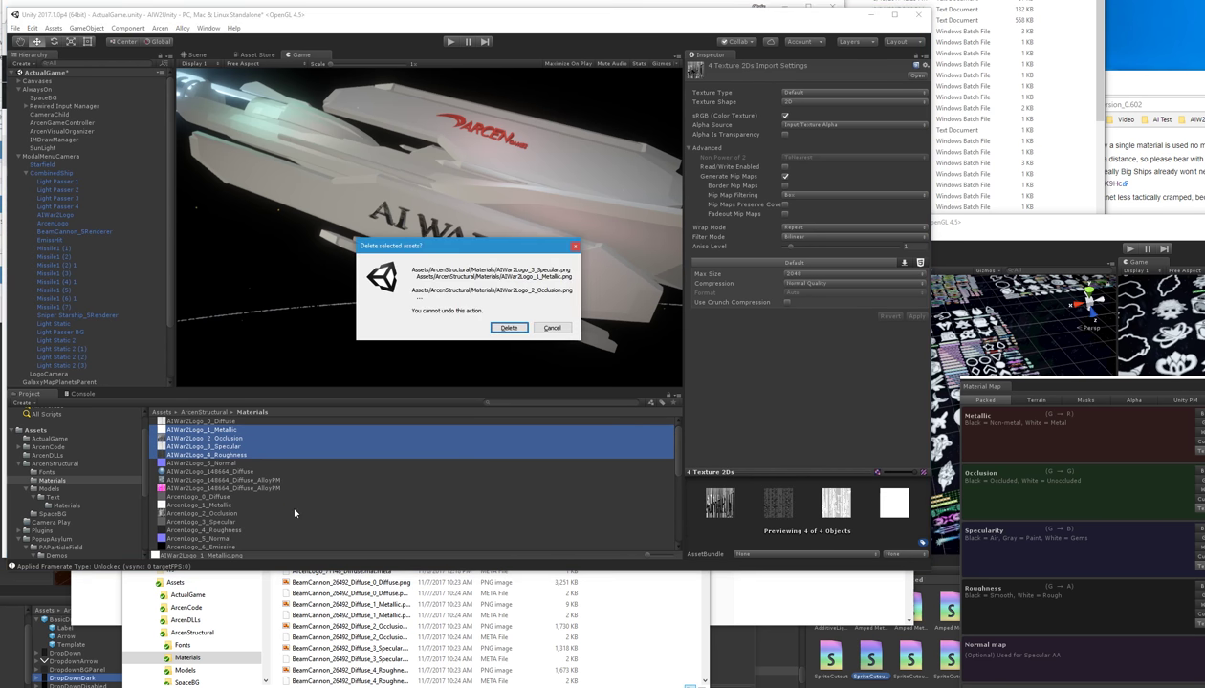
left_click(504, 325)
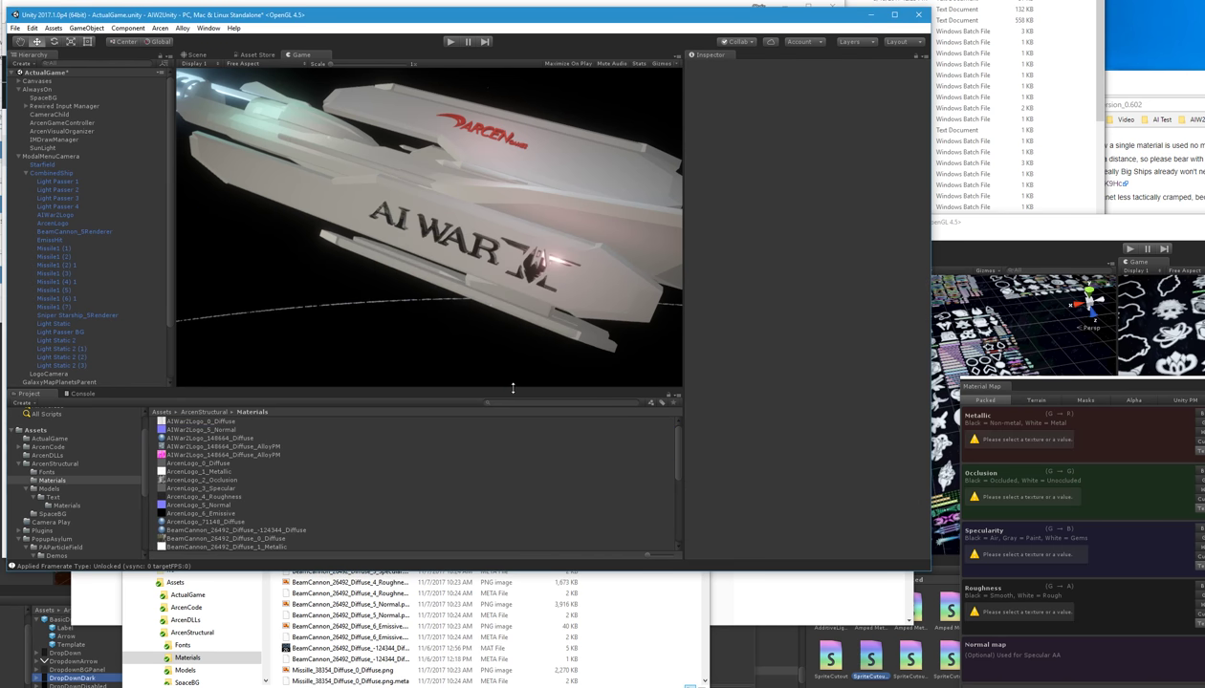
left_click_drag(1012, 390, 850, 191)
left_click_drag(933, 196, 961, 226)
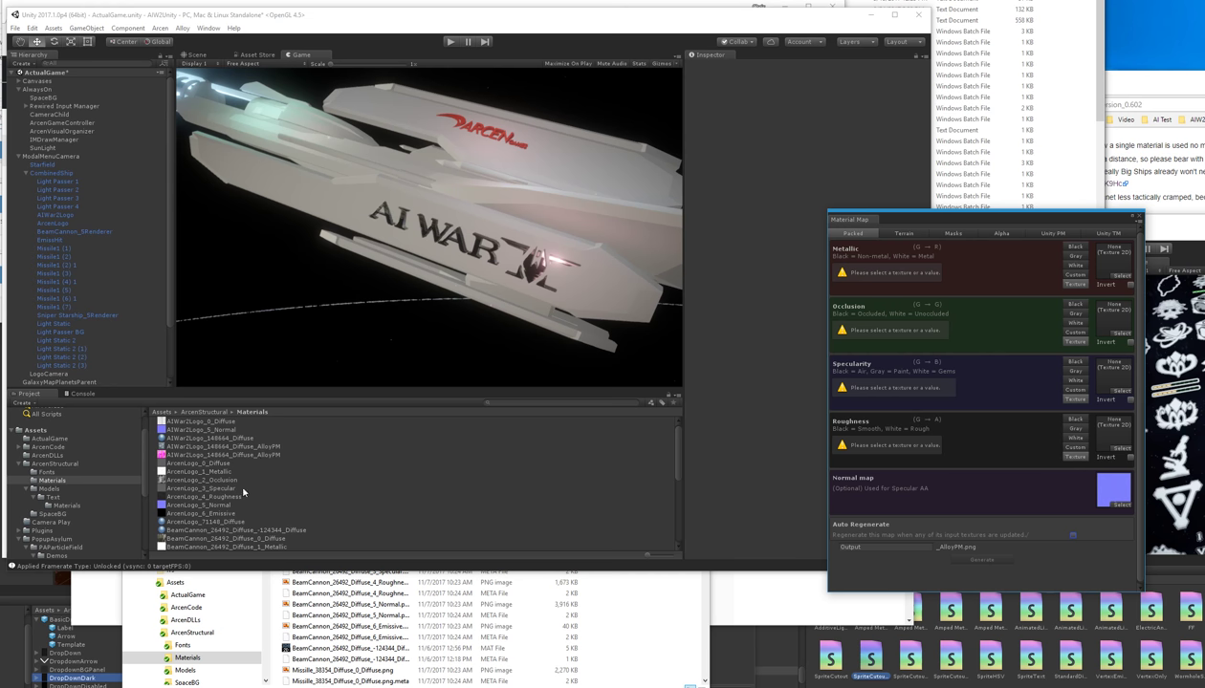
Step: Set the ArcenLogo_71148_Diffuse material's tint to white
left_click(213, 521)
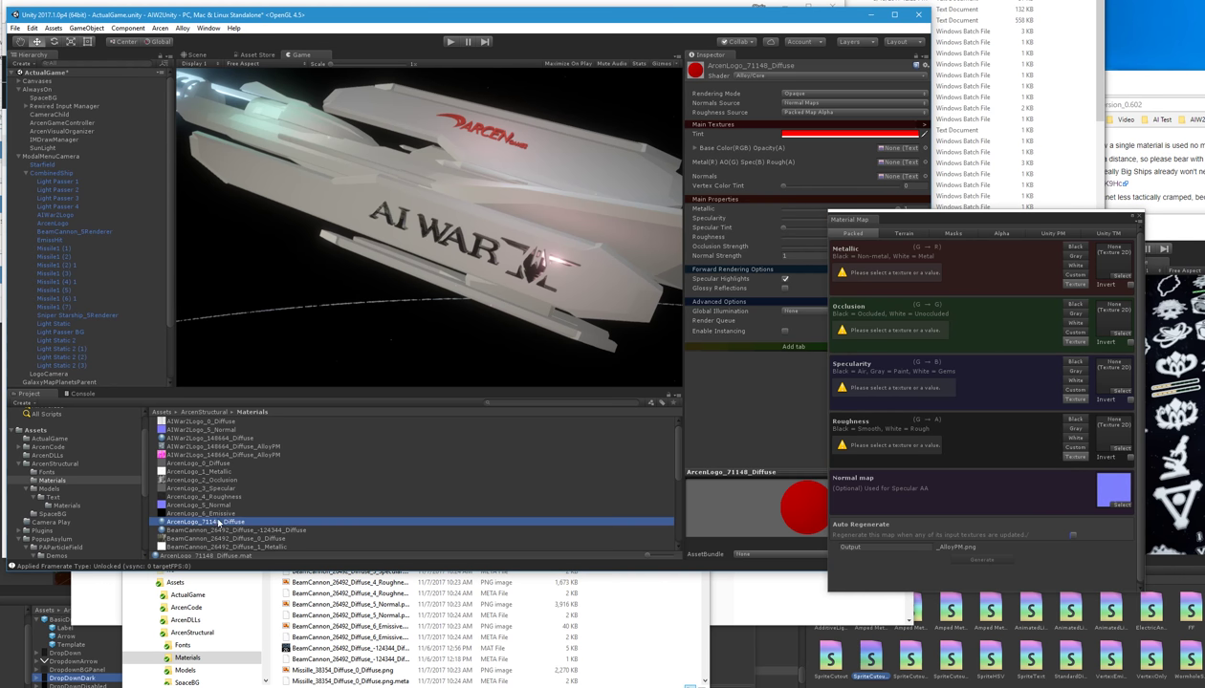
left_click(785, 134)
left_click(802, 391)
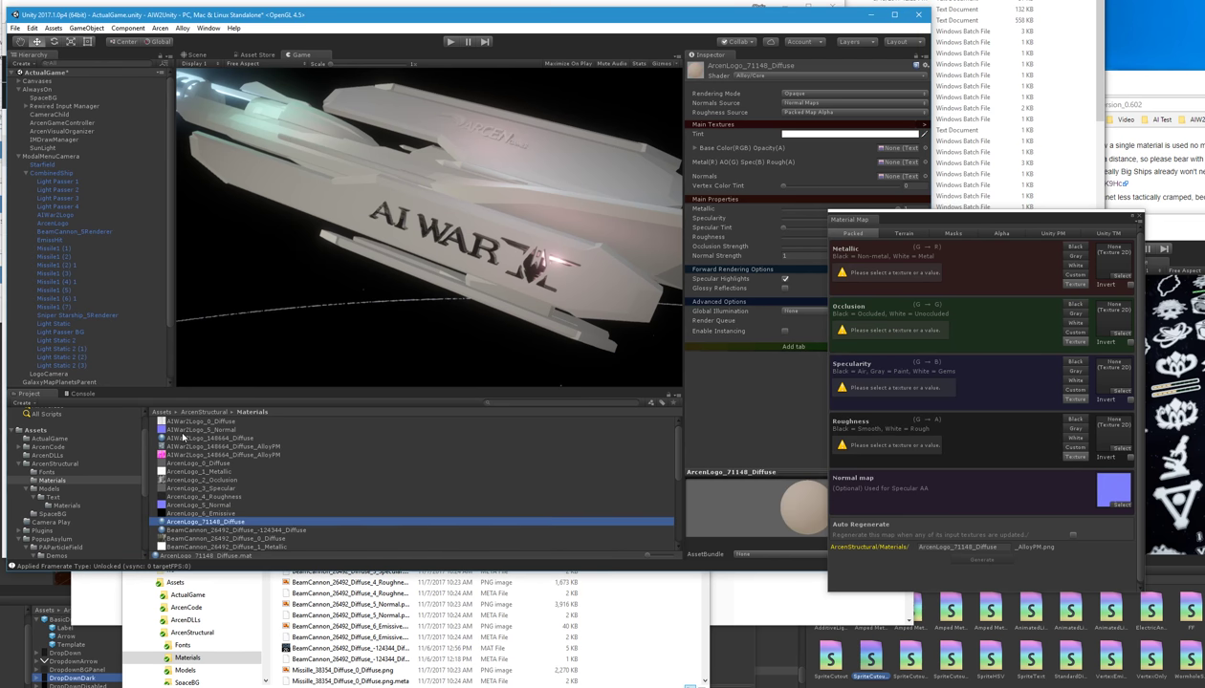
left_click(182, 438)
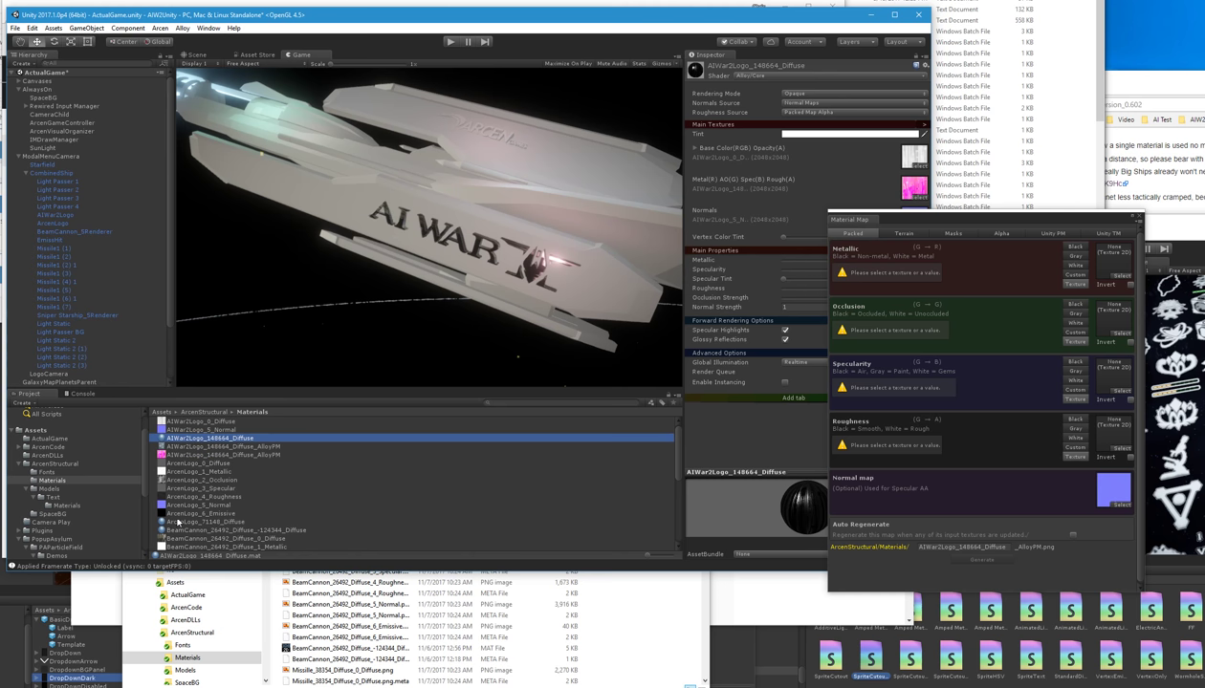
left_click(181, 521)
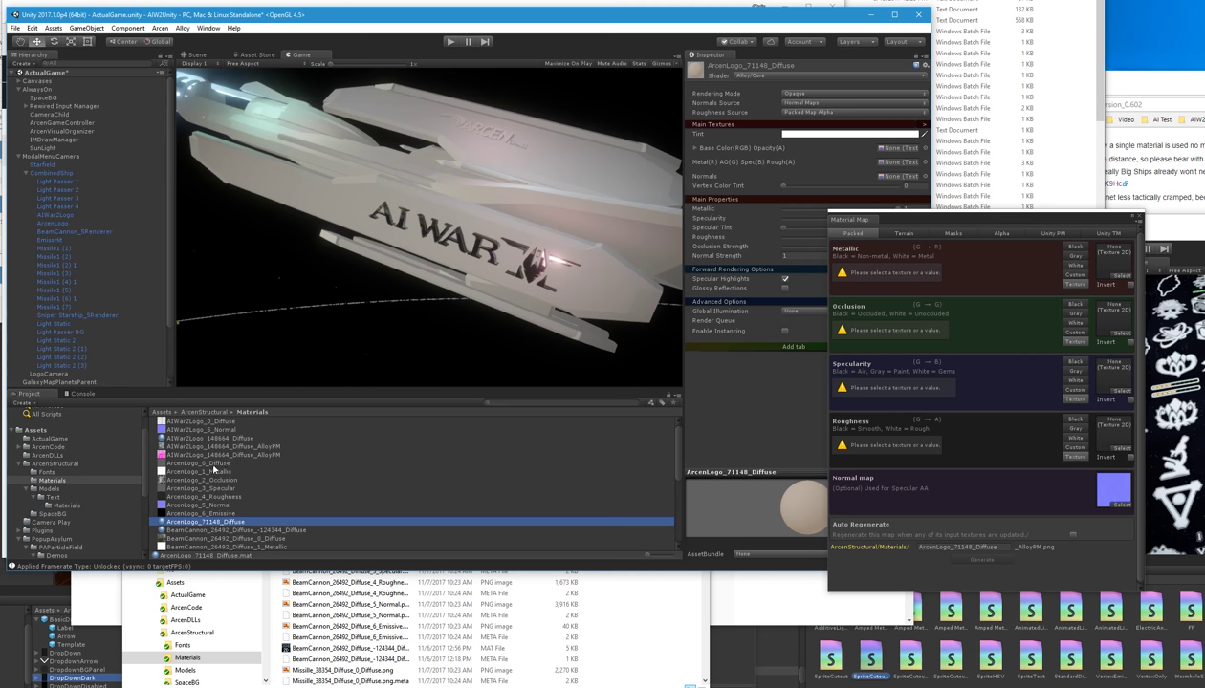
Step: Assign ArcenLogo_0_Diffuse as base colour and ArcenLogo_5_Normal as the fixed normal map, also feeding it to the packer
left_click_drag(212, 464, 906, 151)
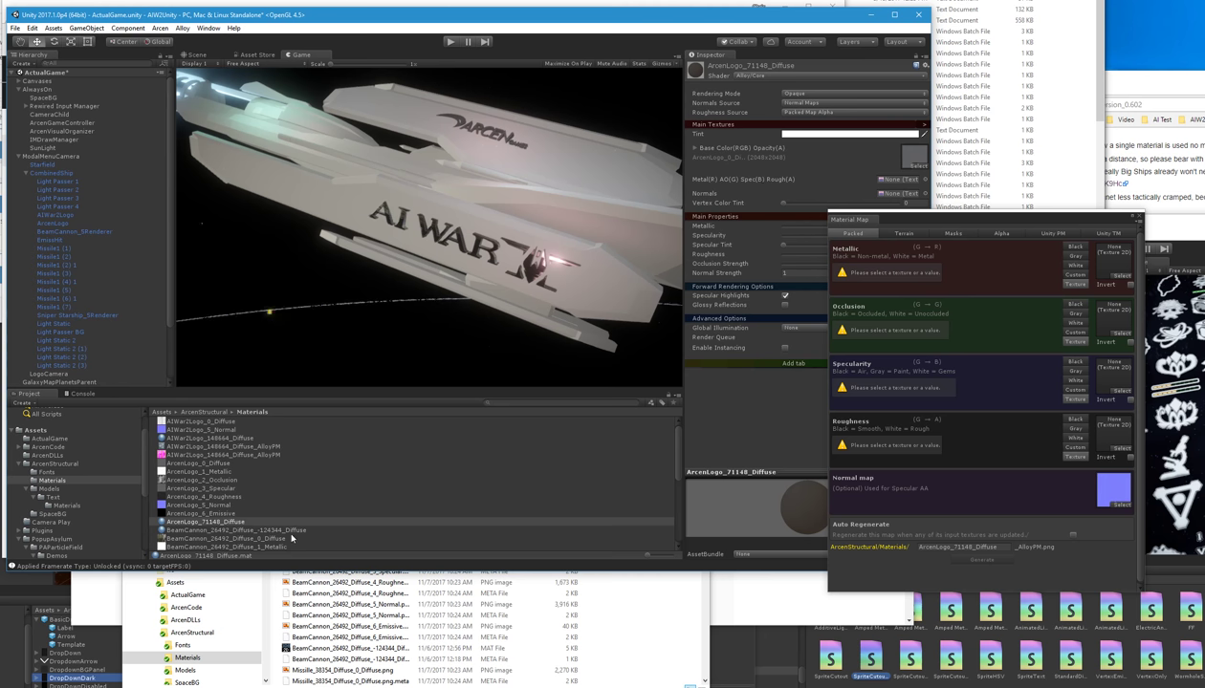
left_click_drag(212, 505, 886, 274)
left_click(816, 209)
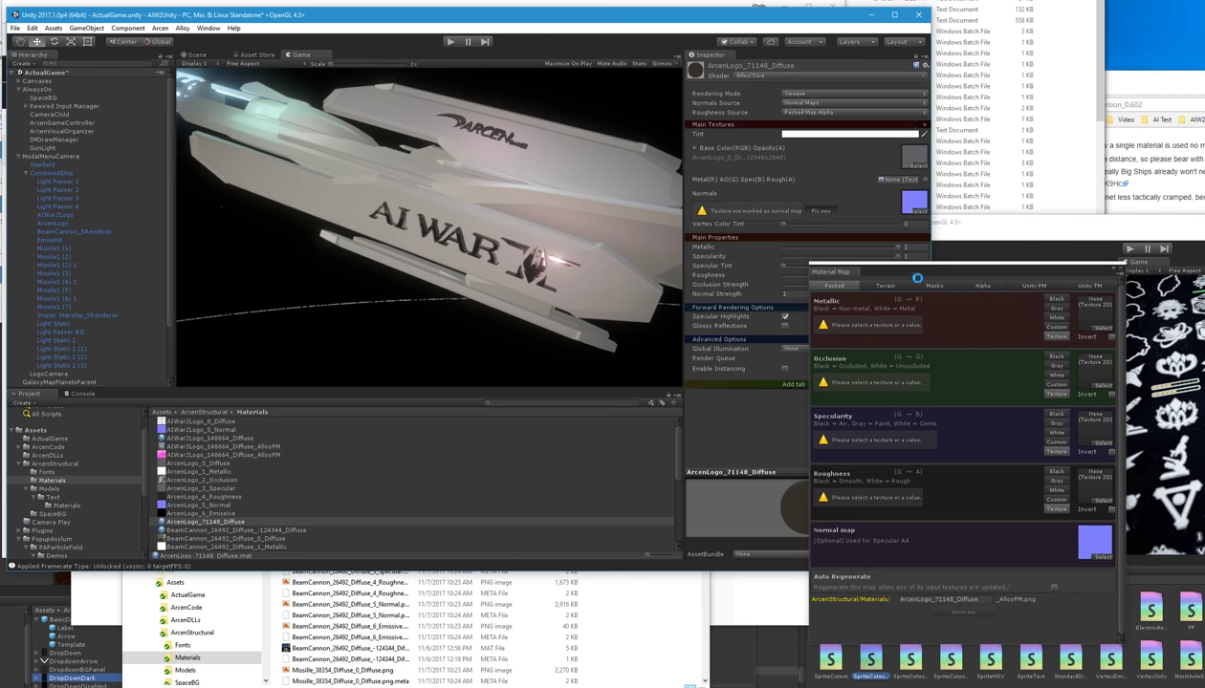
left_click_drag(935, 273, 935, 245)
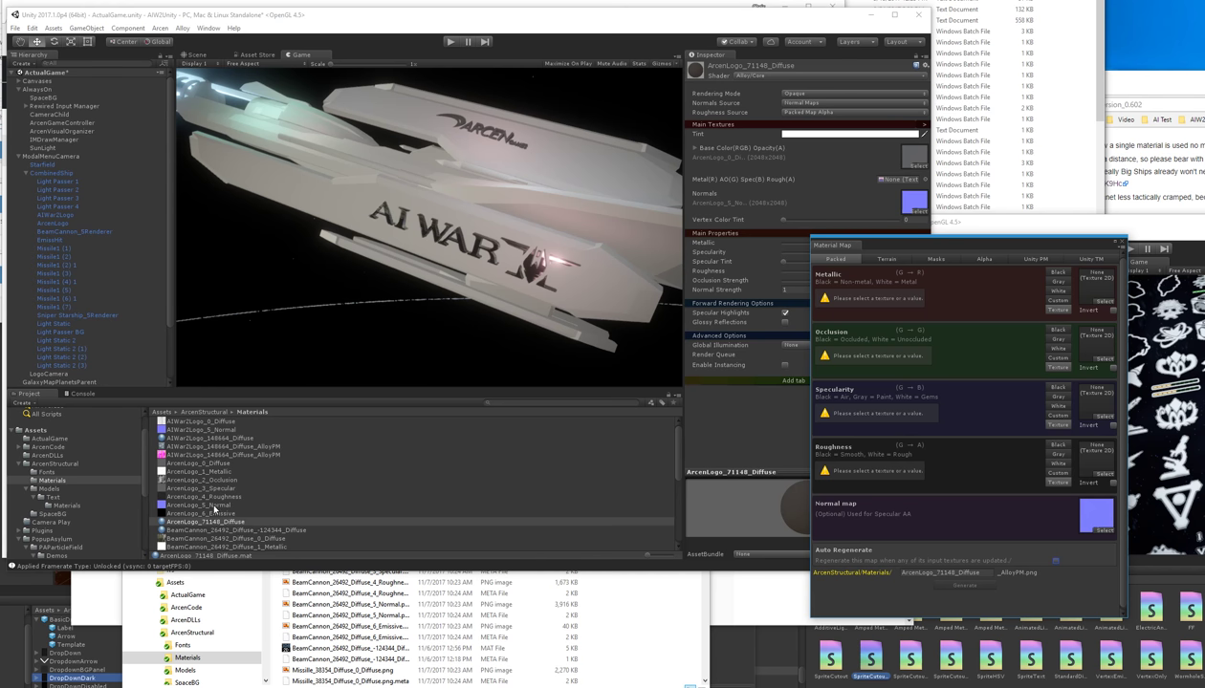
left_click(214, 505)
left_click_drag(214, 511, 1073, 528)
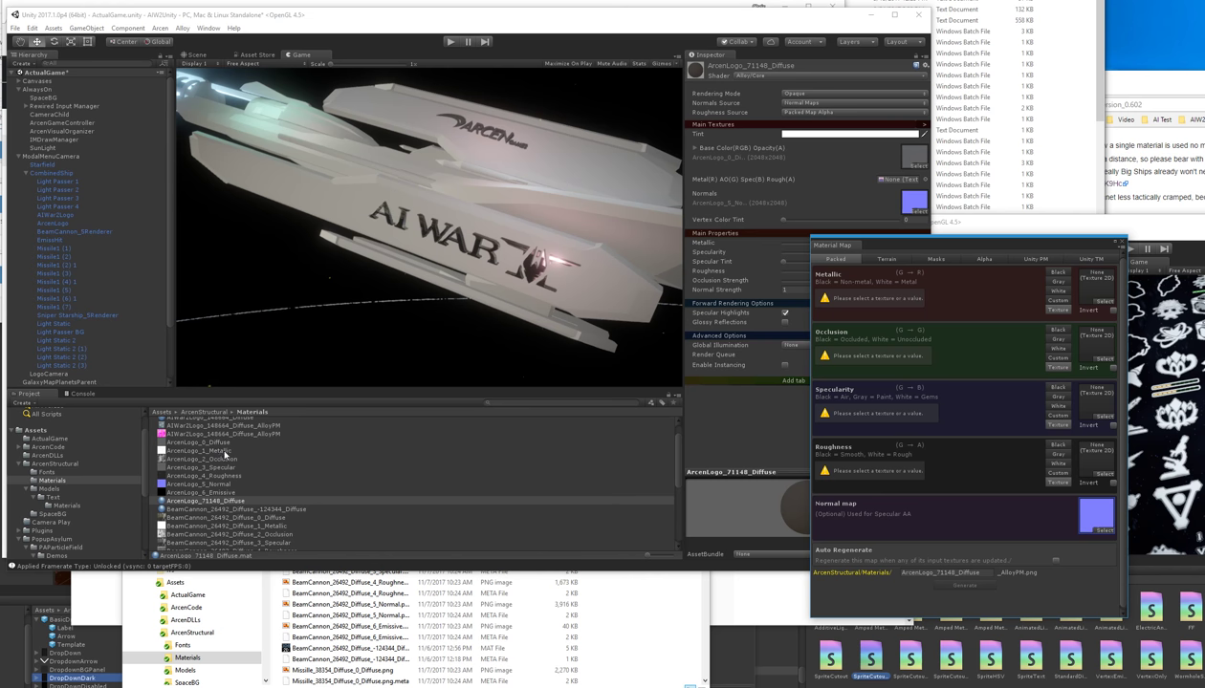
Step: Load ArcenLogo_1_Metallic, 2_Occlusion, 3_Specular and 4_Roughness into the packer's four channel slots
left_click_drag(225, 455, 1095, 287)
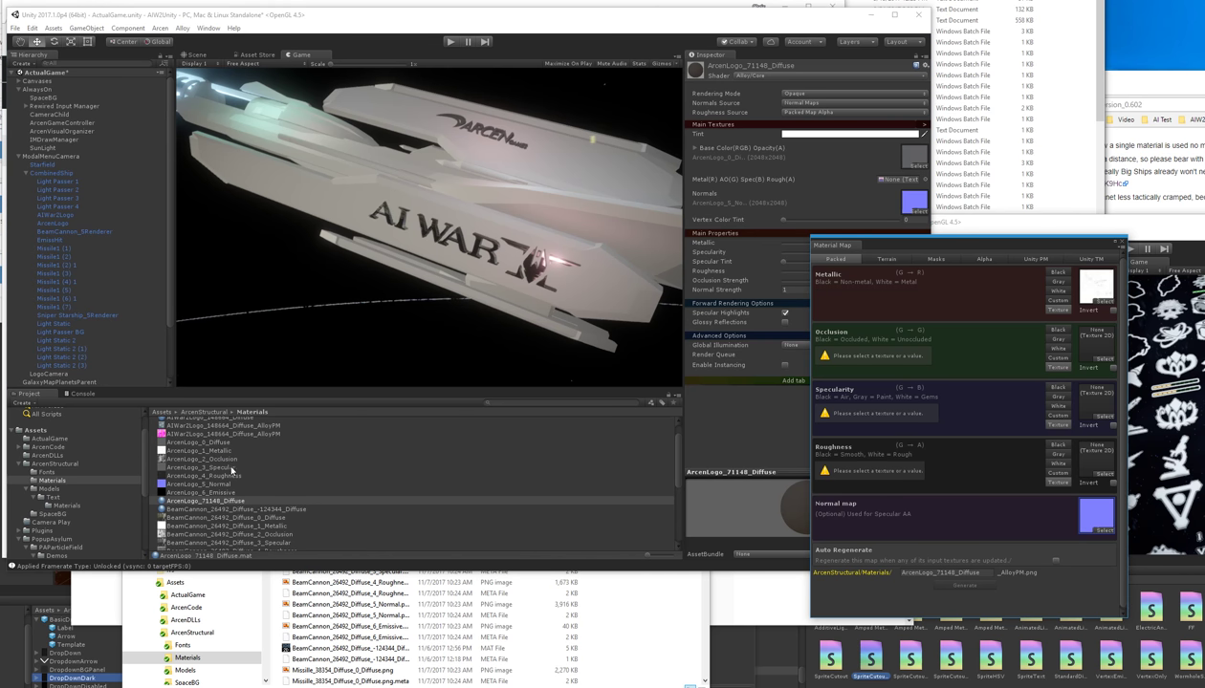
left_click_drag(228, 459, 1078, 356)
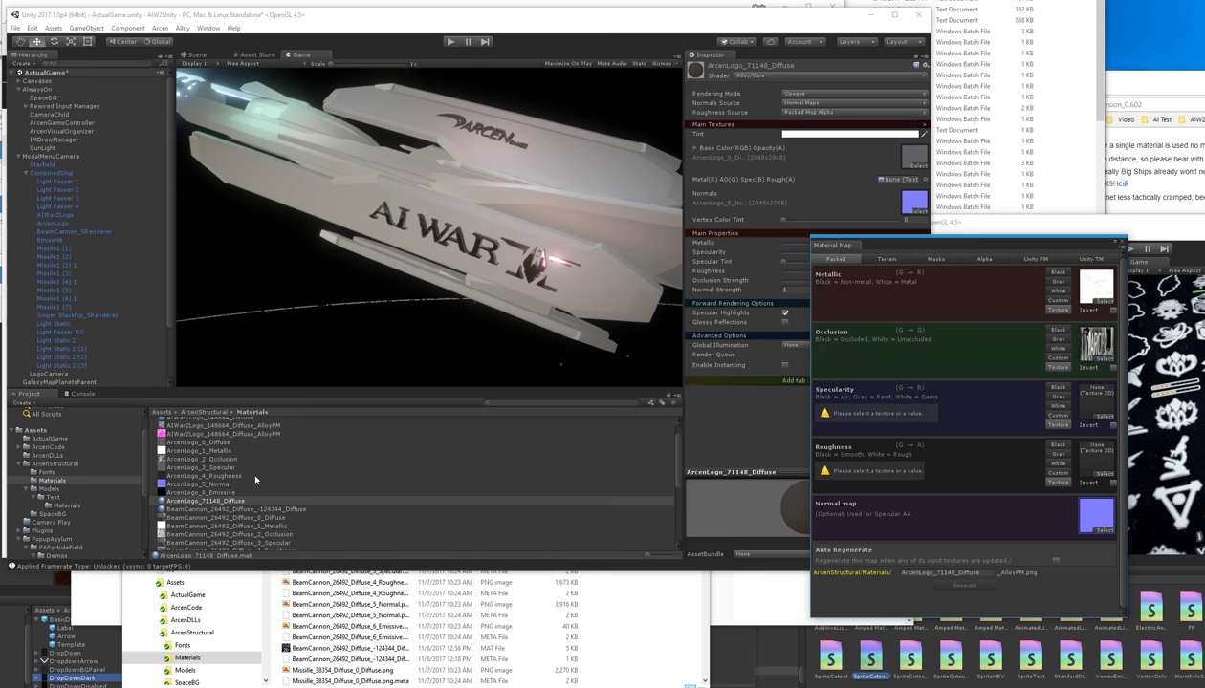
left_click_drag(220, 468, 1096, 400)
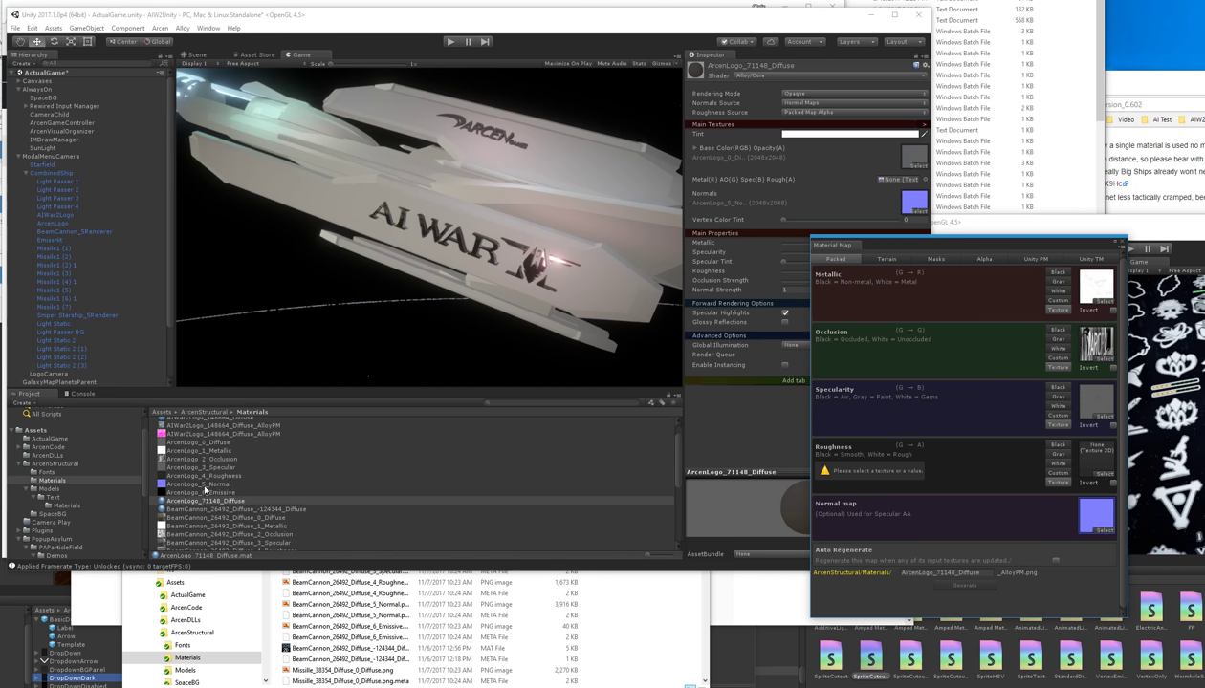
left_click_drag(222, 473, 1105, 464)
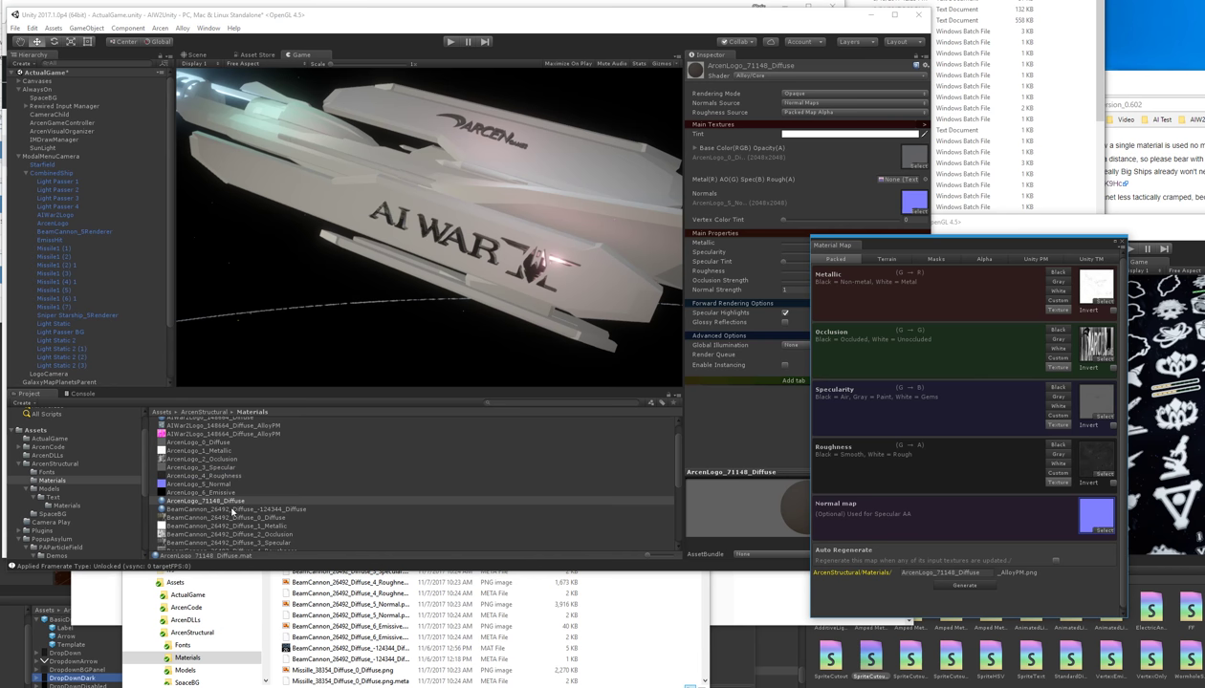
left_click(231, 507)
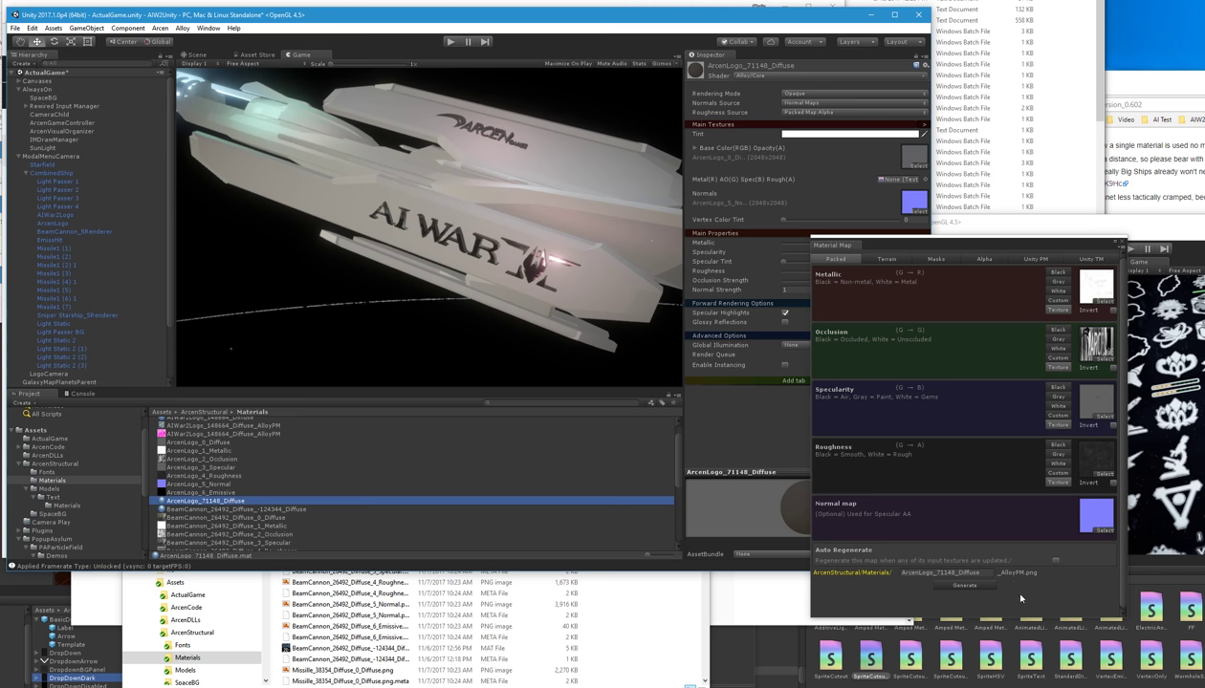
Step: Generate the packed ArcenLogo_71148_Diffuse_AlloyPM map from the four channels
left_click(963, 584)
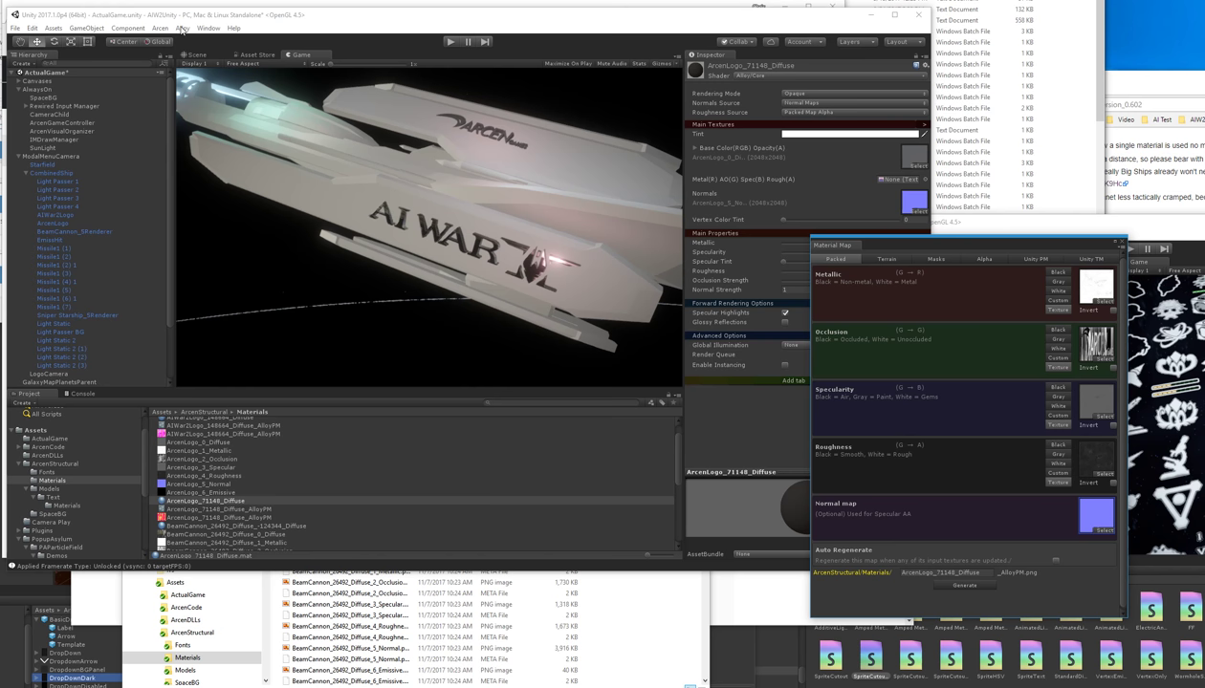
Step: Give ArcenLogo_71148_Diffuse Realtime global illumination and glossy reflections, then select the generated AlloyPM map
left_click(181, 29)
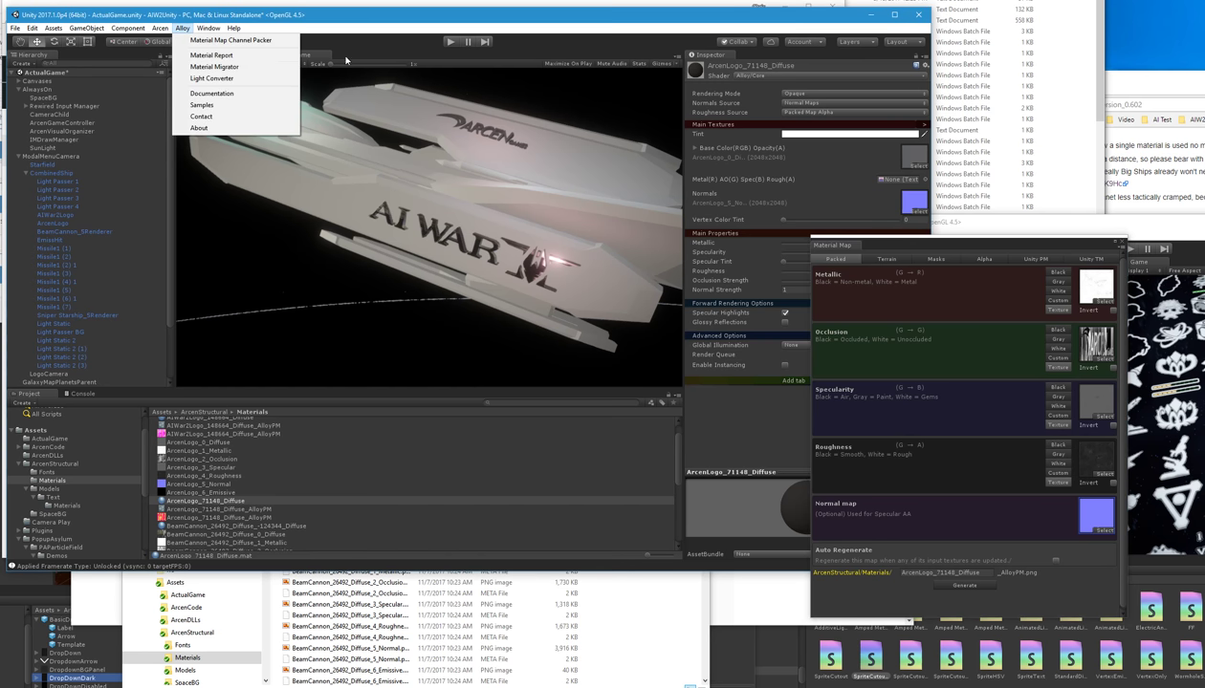
left_click(867, 255)
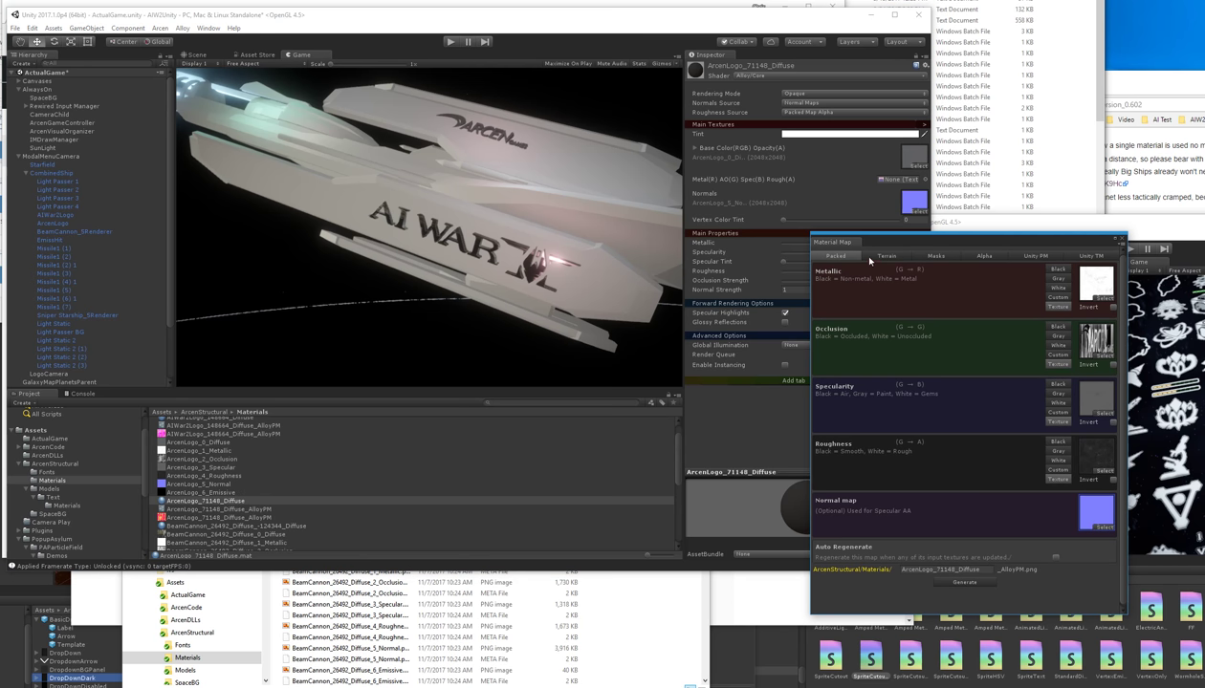
left_click_drag(862, 247, 965, 427)
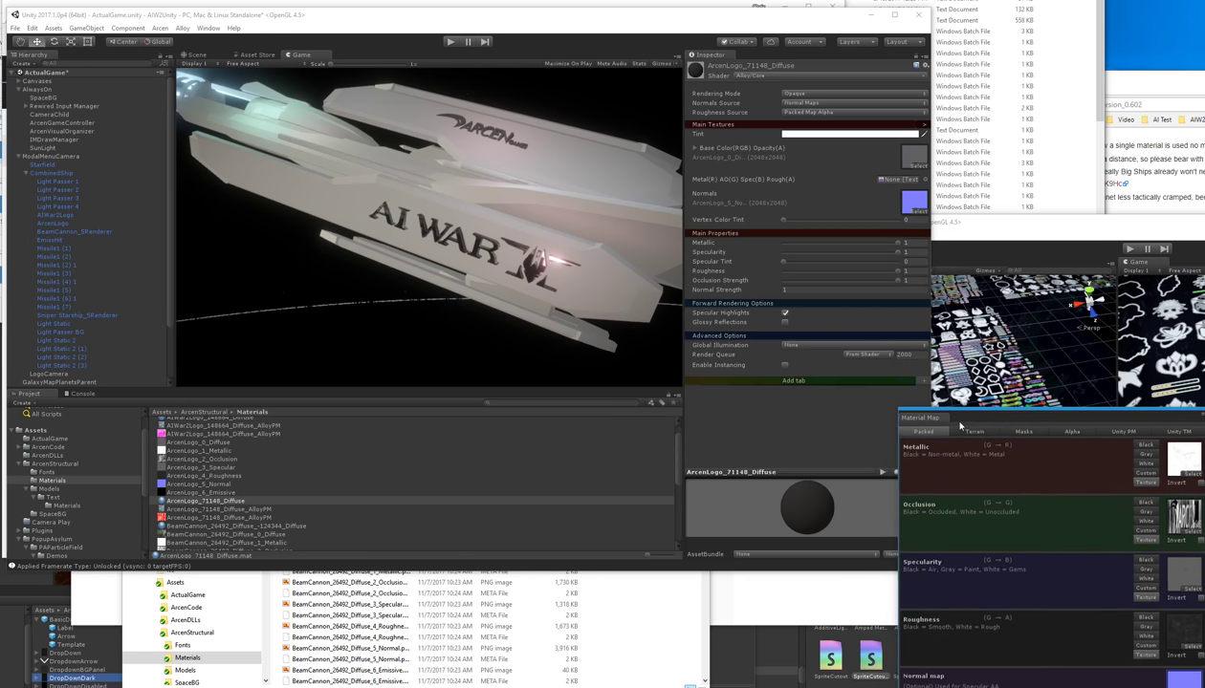
left_click(795, 346)
left_click(813, 357)
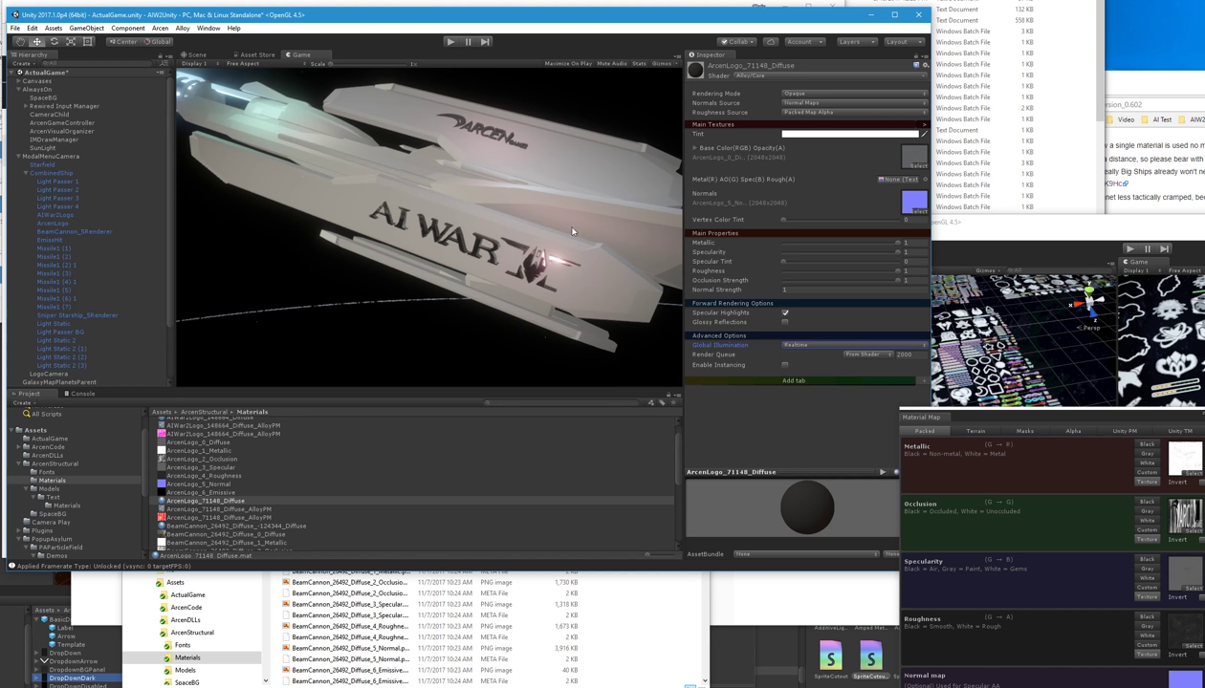
left_click(783, 322)
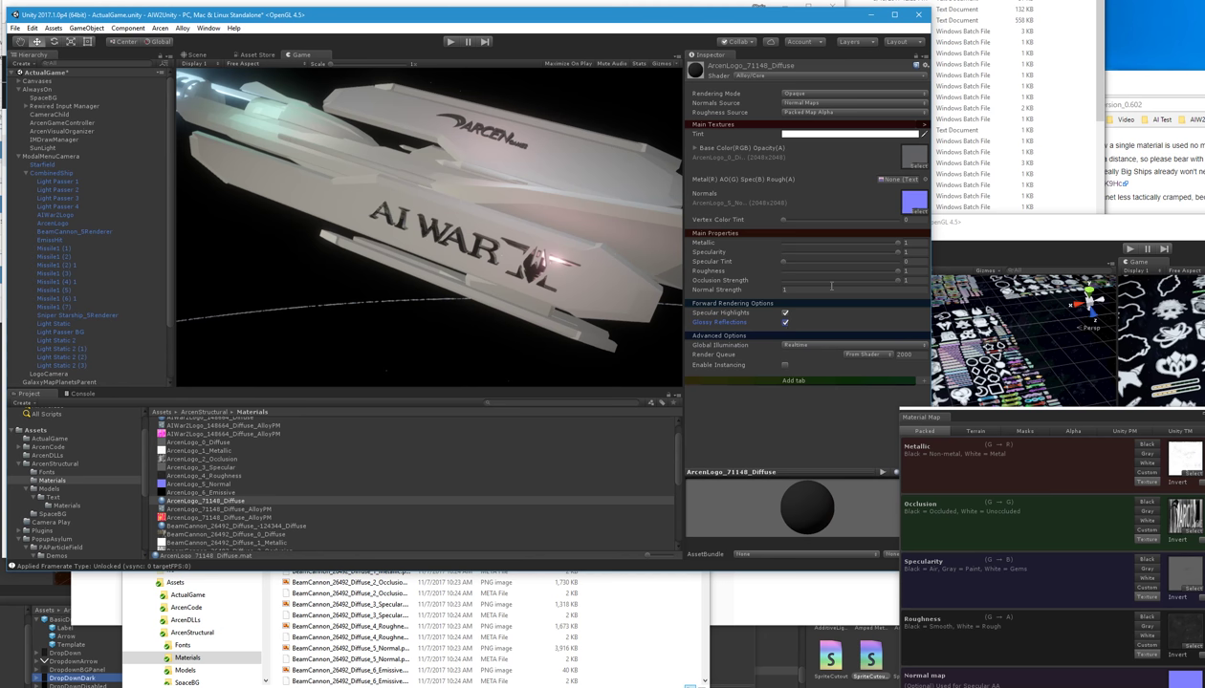
left_click(254, 517)
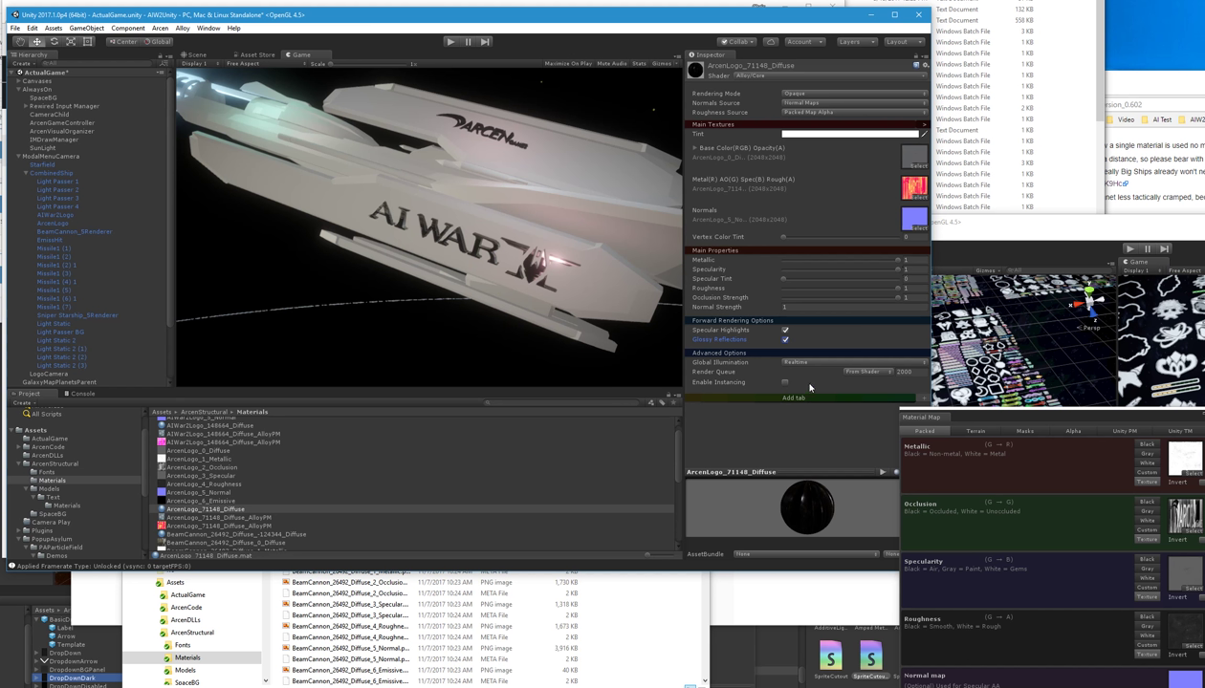
Step: Add an Emission section masked by ArcenLogo_6_Emissive, with HDR tint brightness raised to about 3.99
left_click(945, 416)
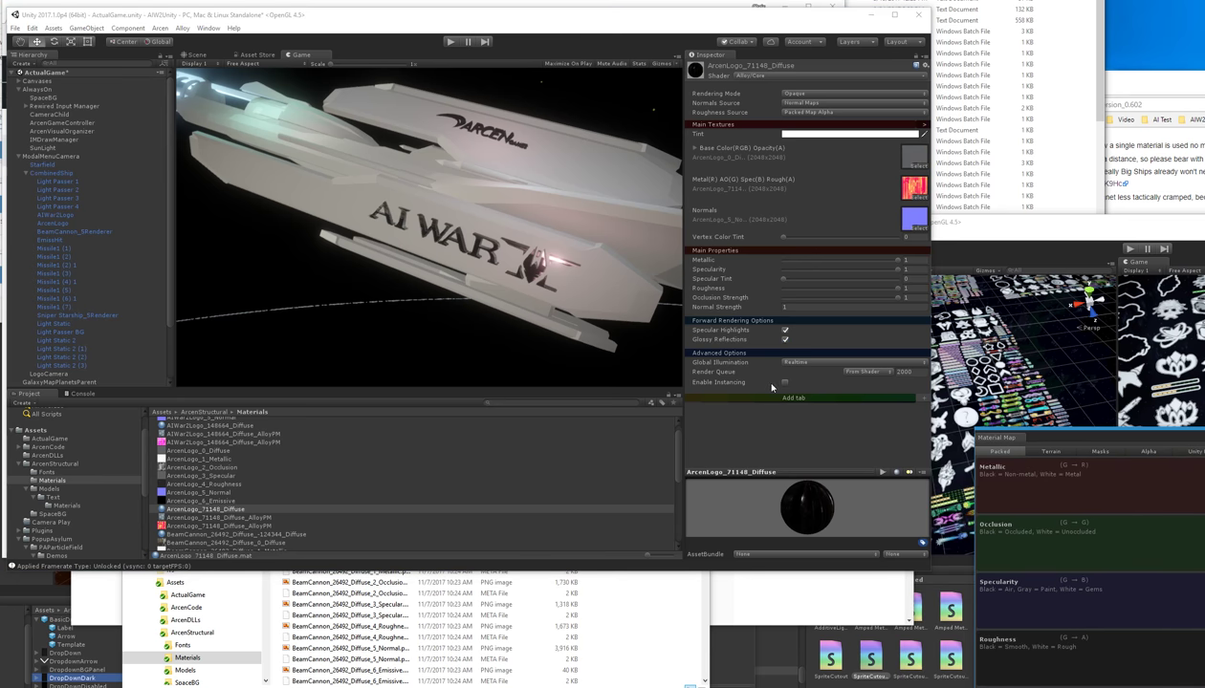
left_click(912, 397)
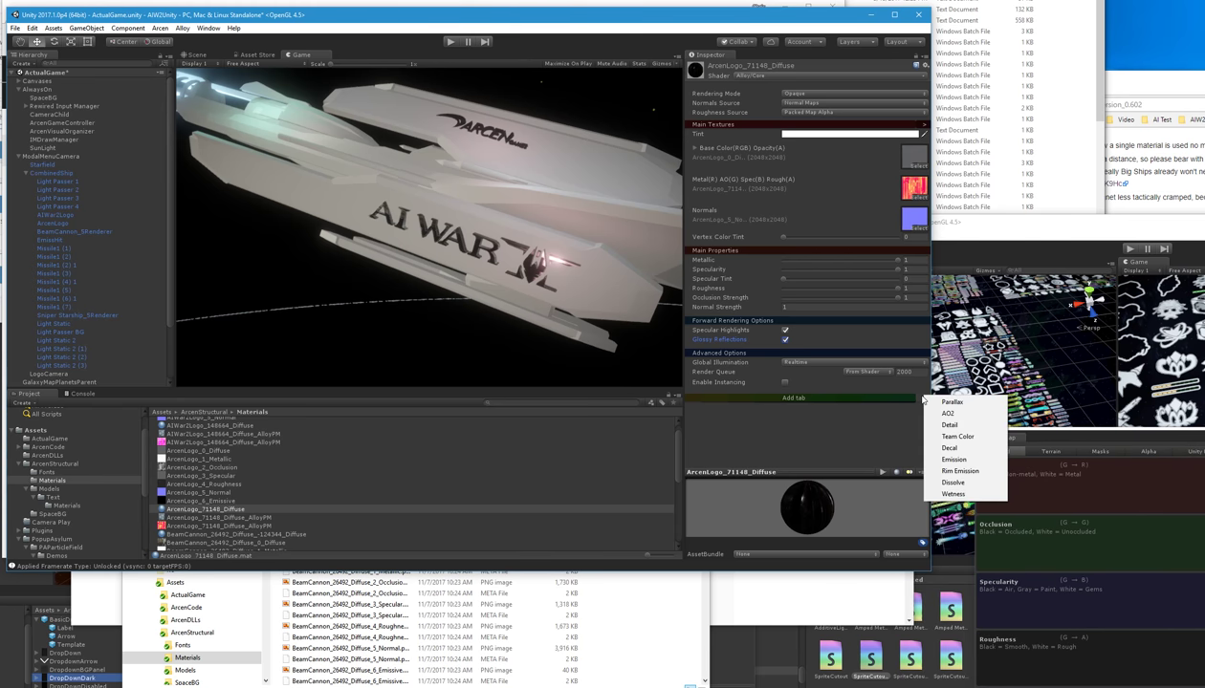
left_click(951, 464)
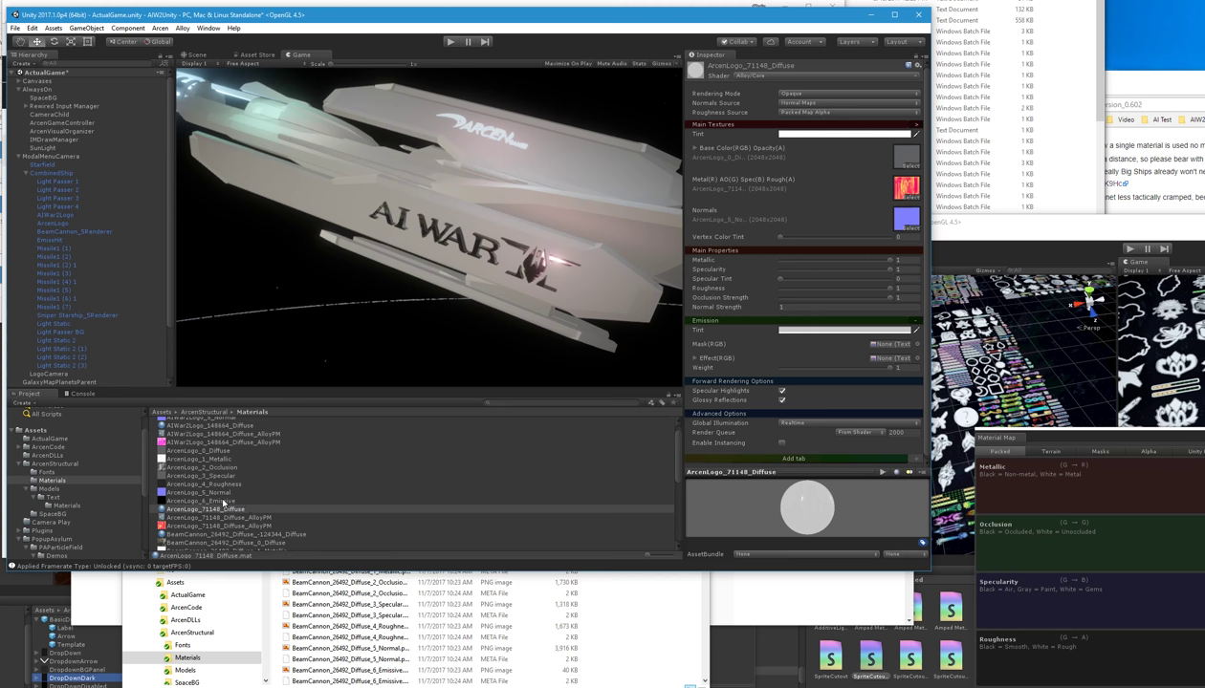
left_click_drag(214, 500, 891, 351)
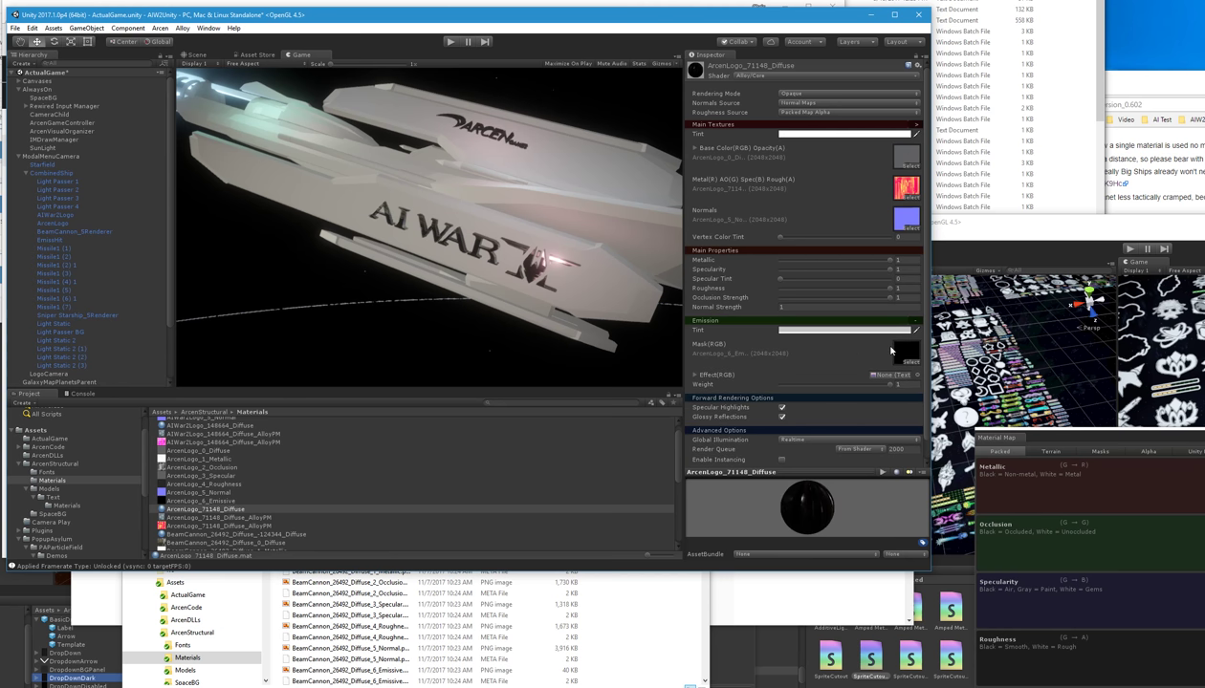
left_click(811, 331)
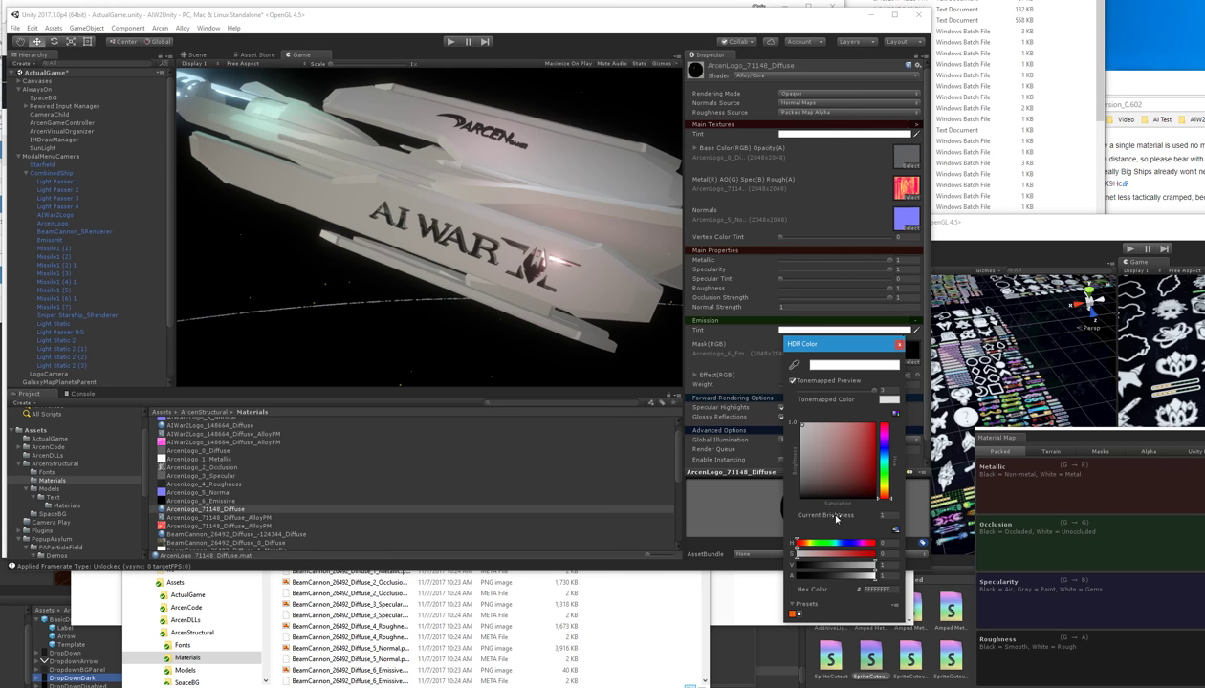
left_click_drag(824, 515, 1152, 512)
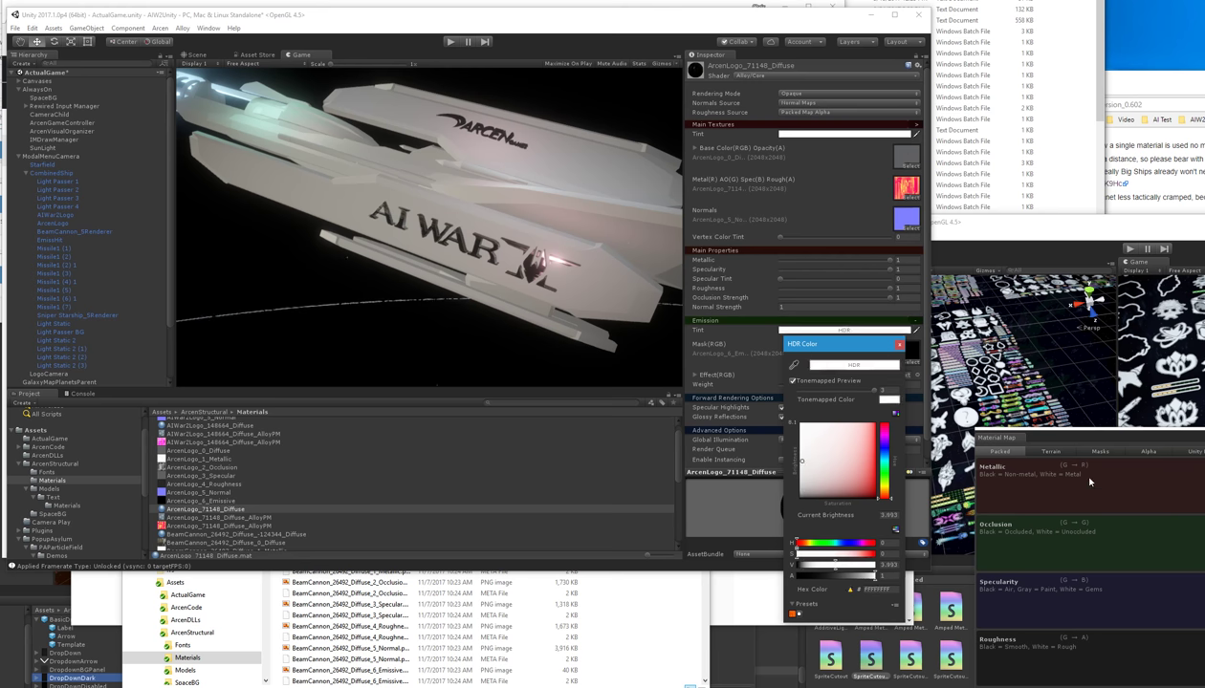
left_click(782, 508)
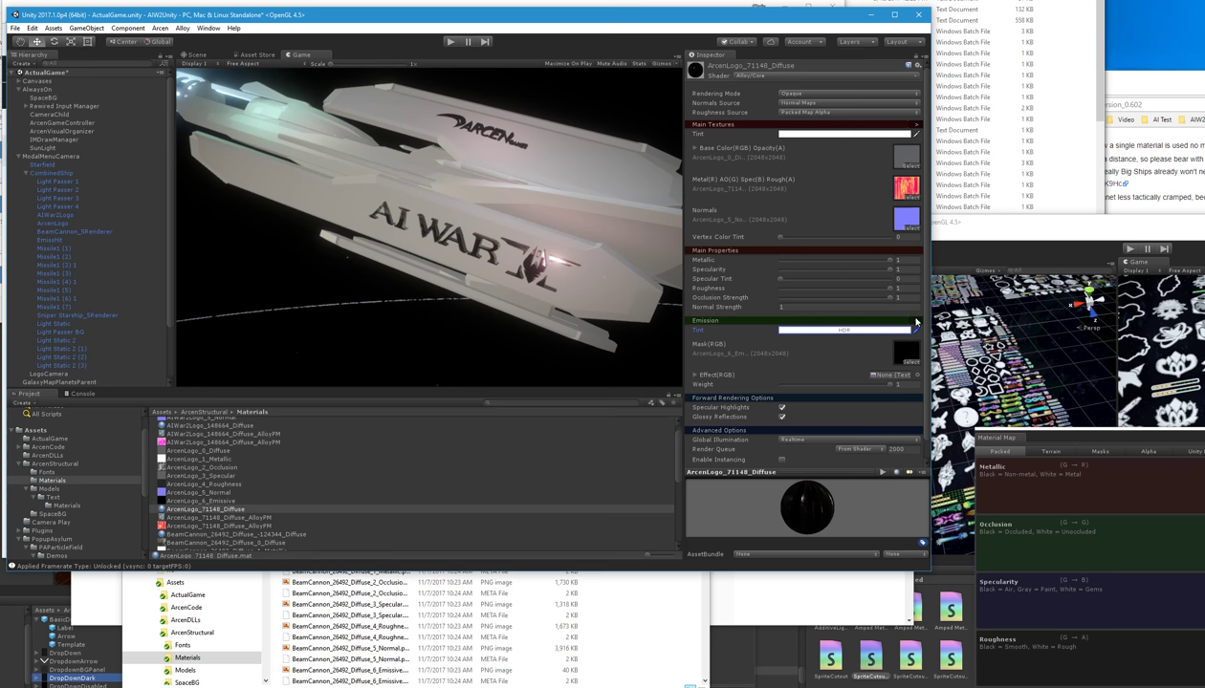
Step: Remove the Emission section from the ArcenLogo_71148_Diffuse material
left_click(220, 501)
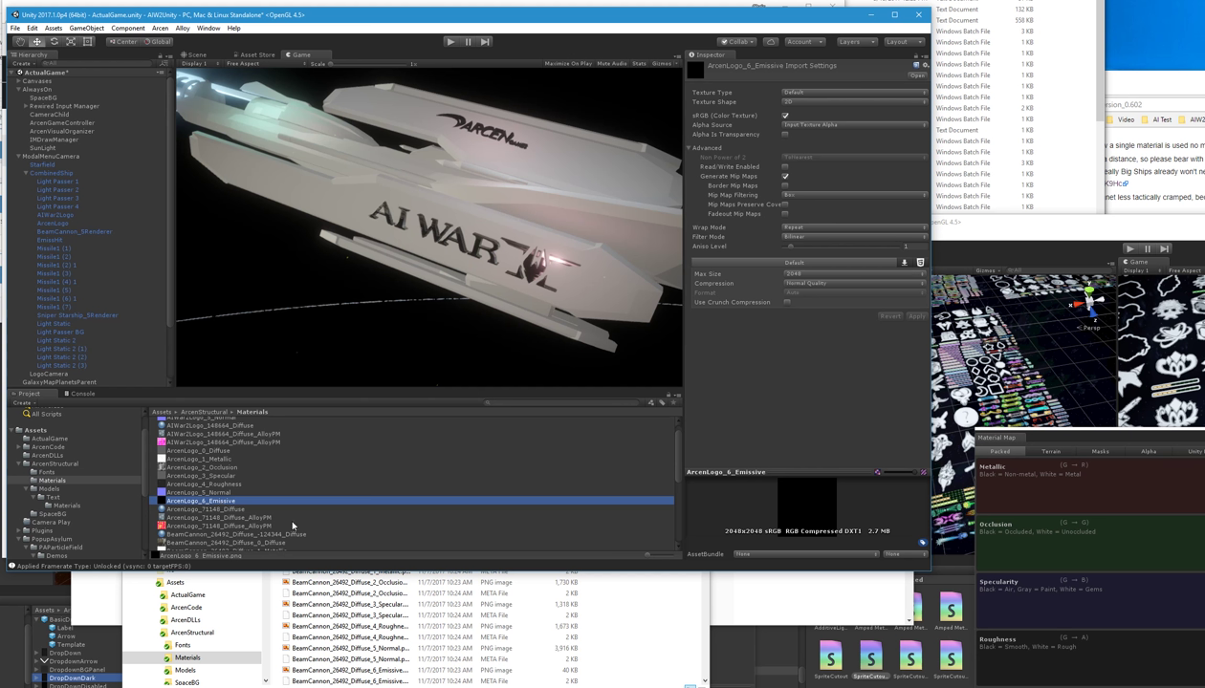
left_click(227, 510)
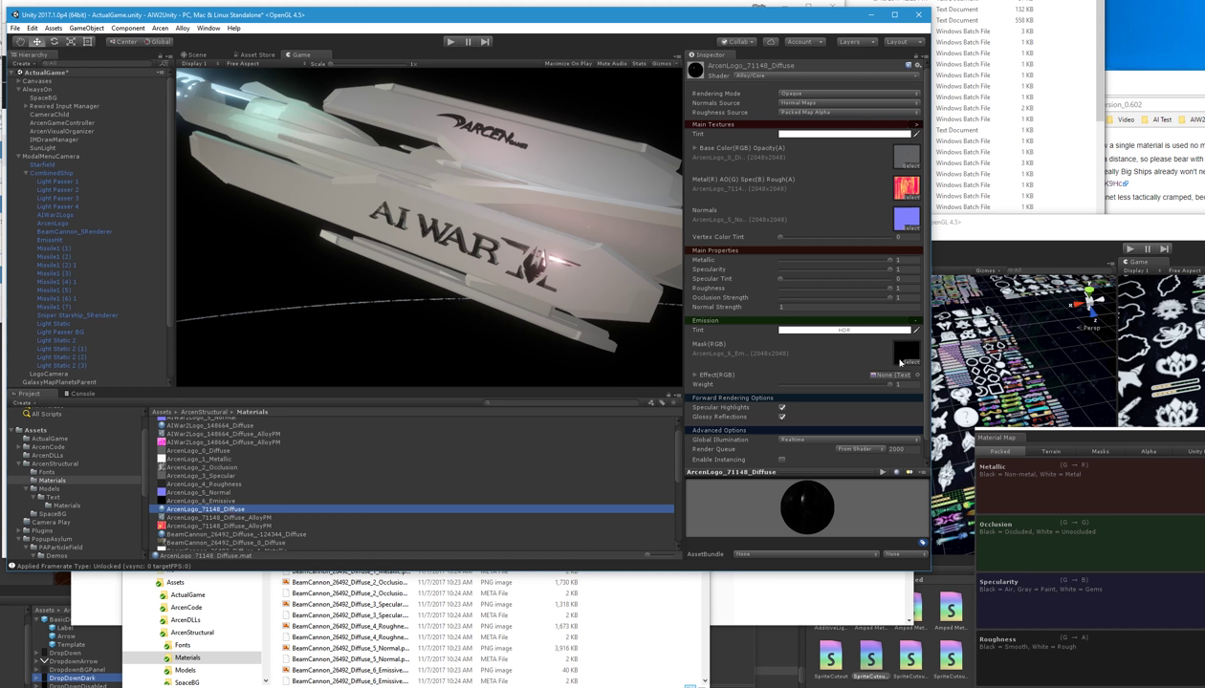
left_click(1025, 518)
left_click_drag(800, 516, 810, 510)
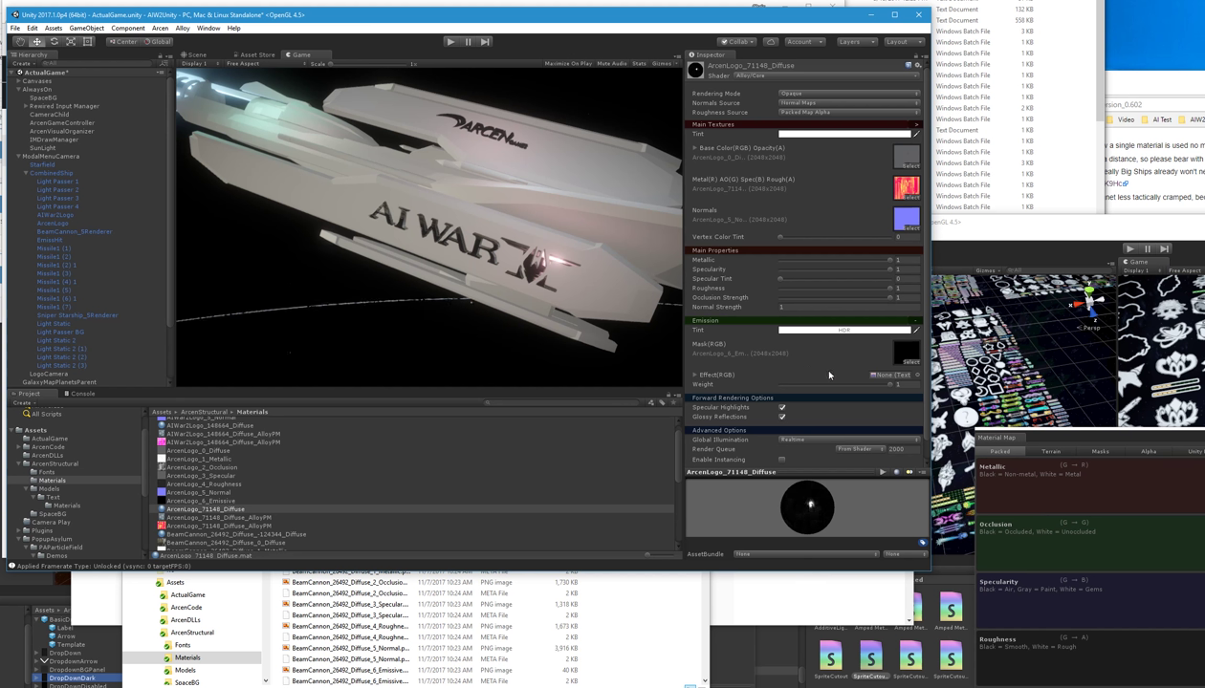
left_click(916, 322)
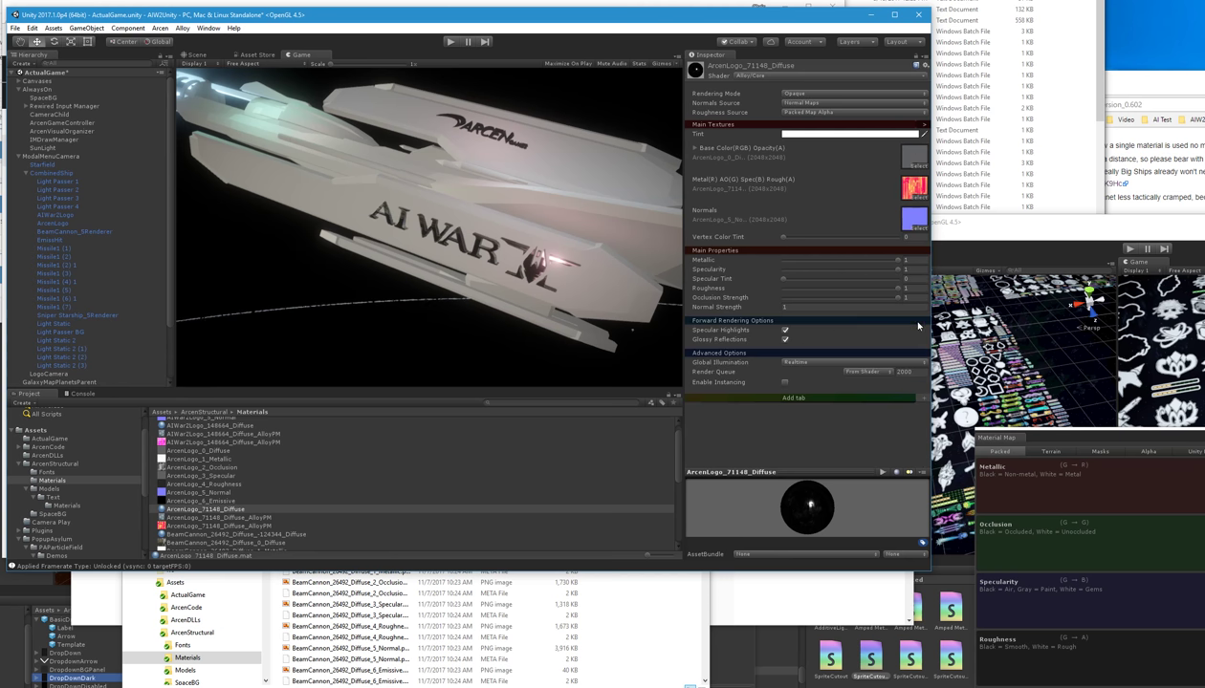
Step: Delete the ArcenLogo_6_Emissive texture from the Materials folder
left_click(218, 501)
key("Delete")
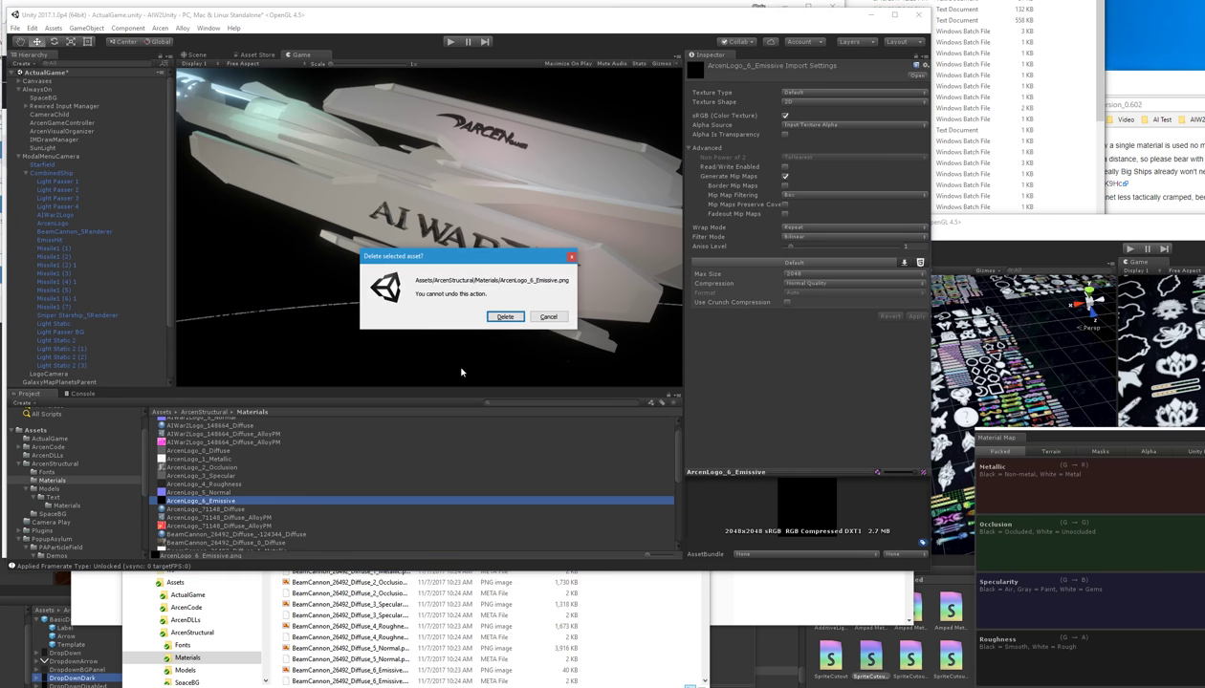
left_click(505, 317)
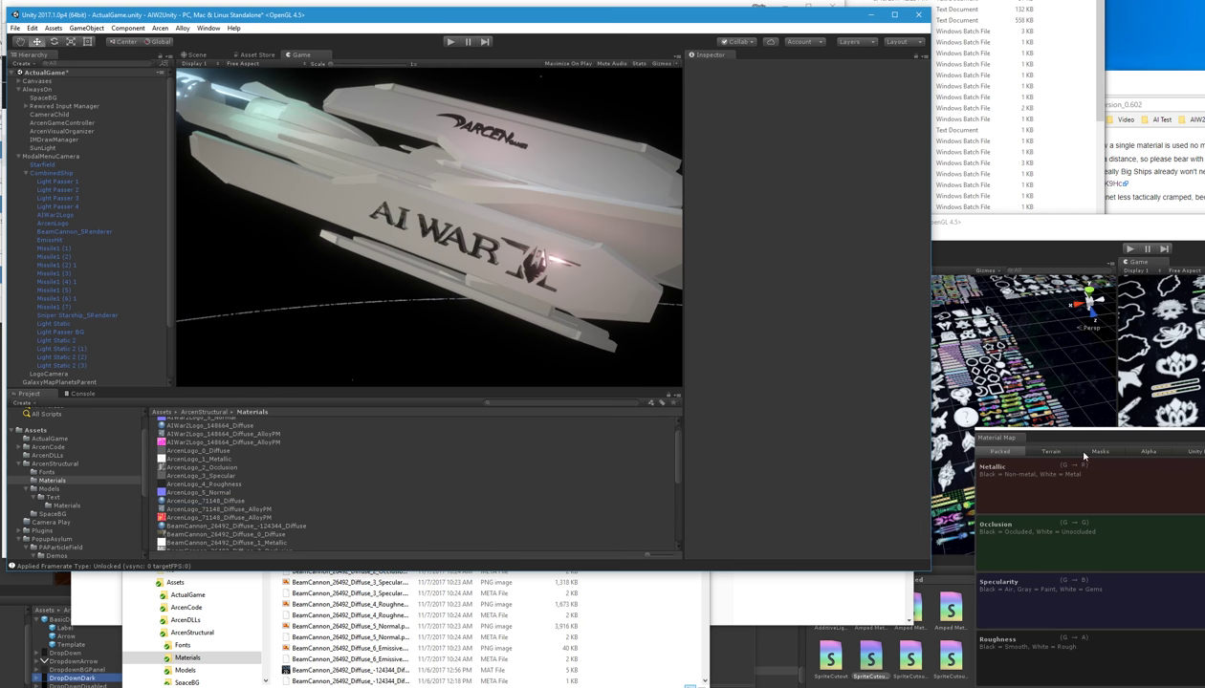
Step: Set the BeamCannon material's Normal Strength to 1 and turn on glossy reflections
left_click_drag(1068, 435, 907, 253)
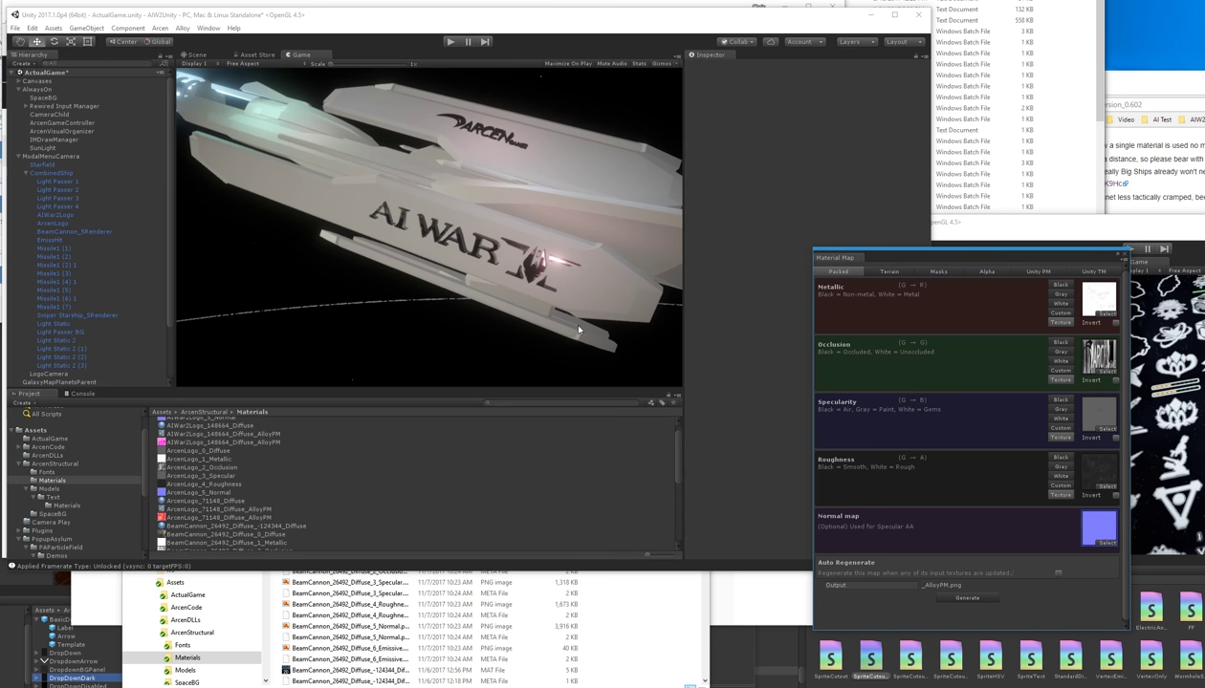
left_click(219, 527)
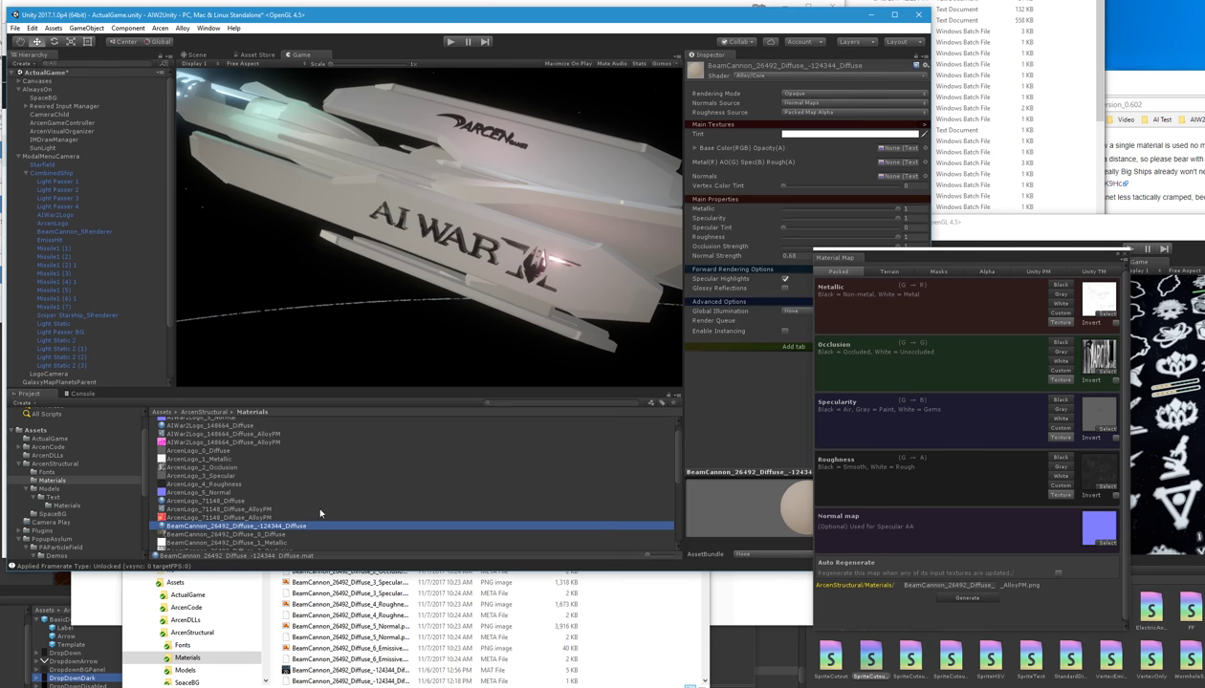
scroll(321, 512, "down", 1)
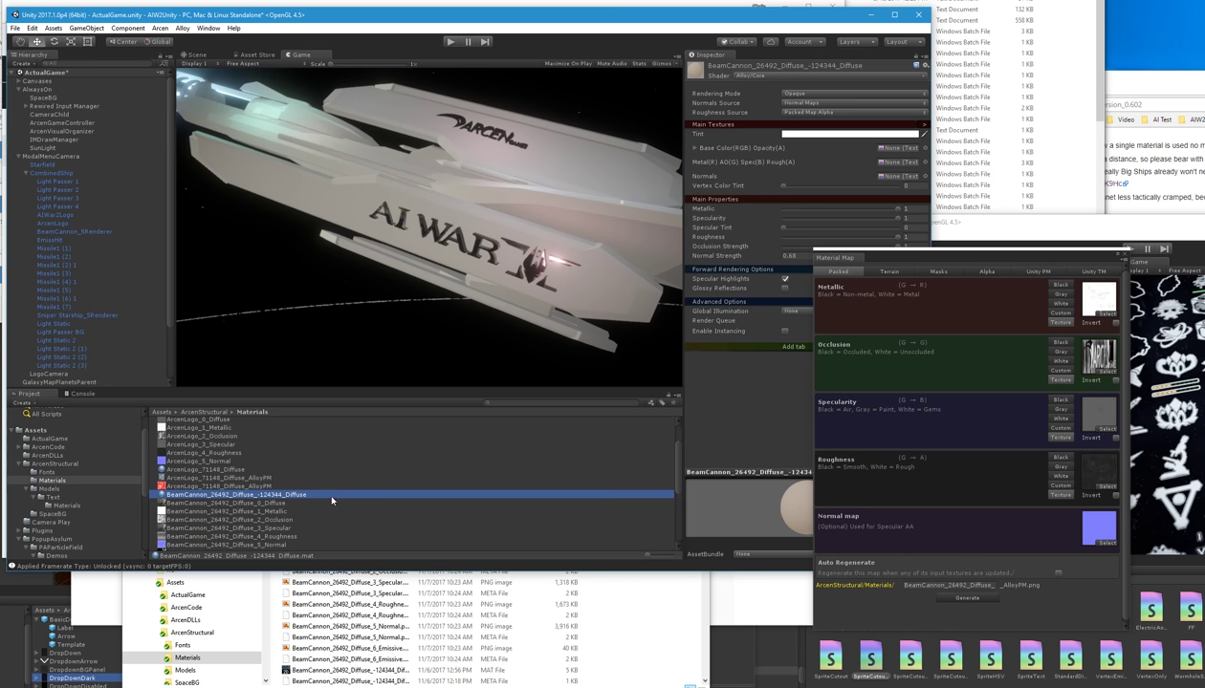
scroll(329, 486, "down", 2)
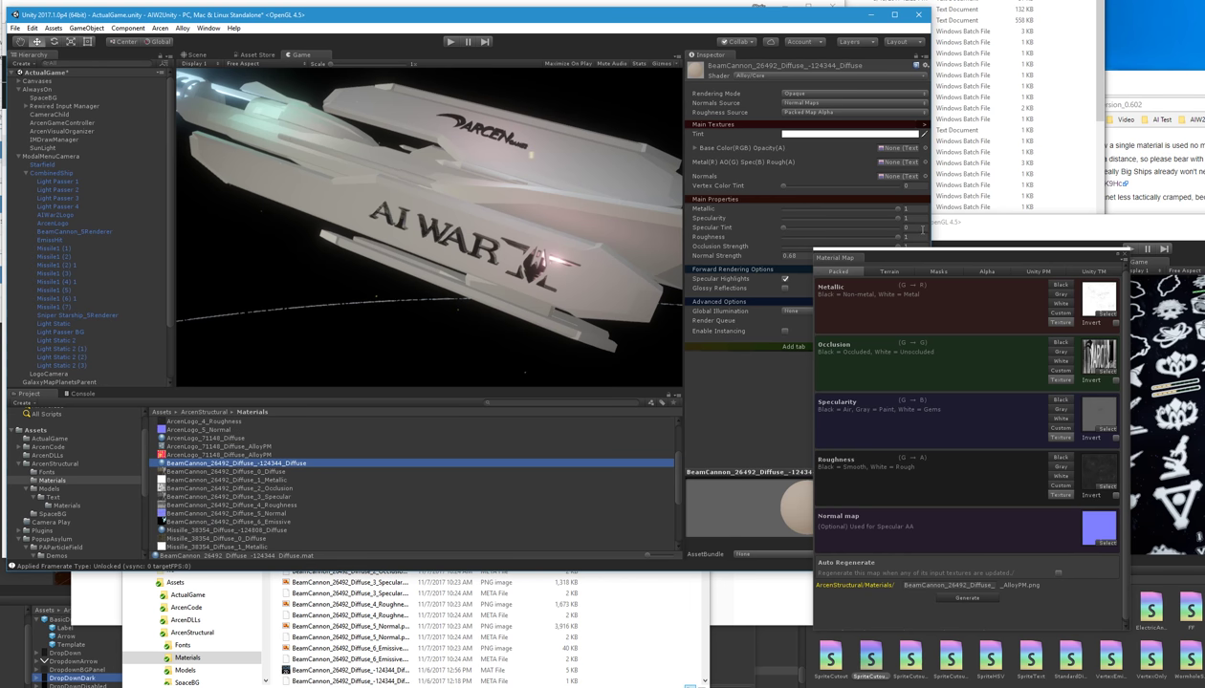
left_click_drag(928, 257, 942, 323)
left_click(817, 261)
left_click(817, 256)
type("1")
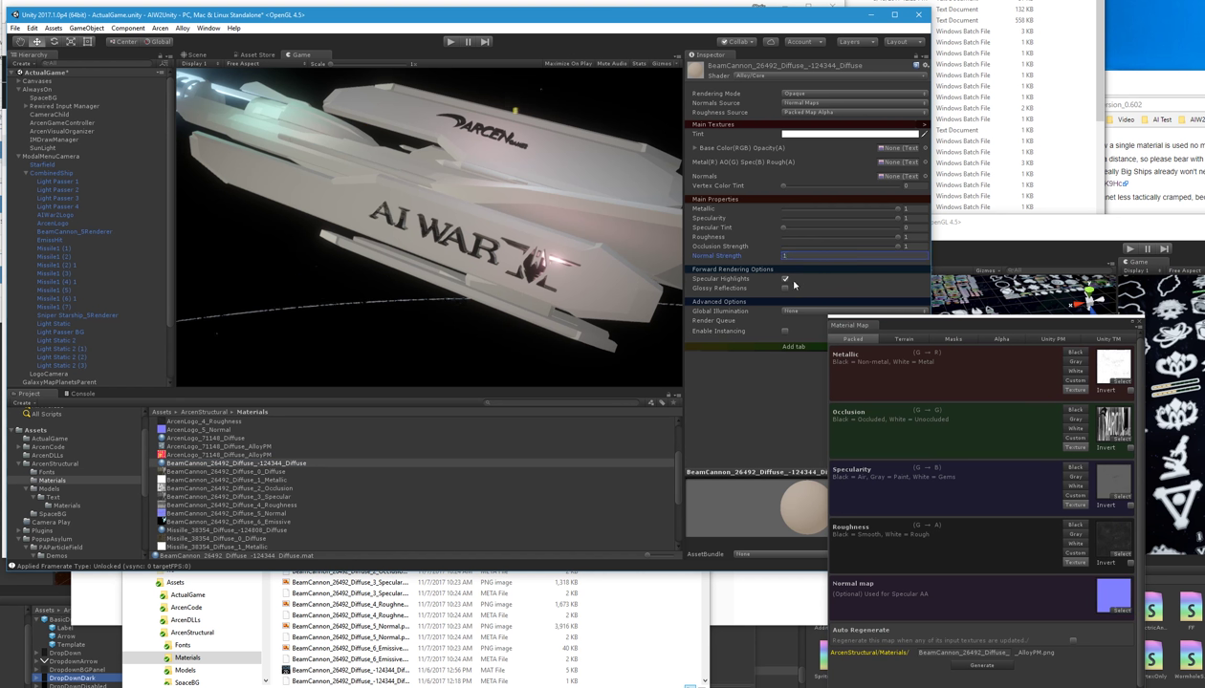
left_click(786, 288)
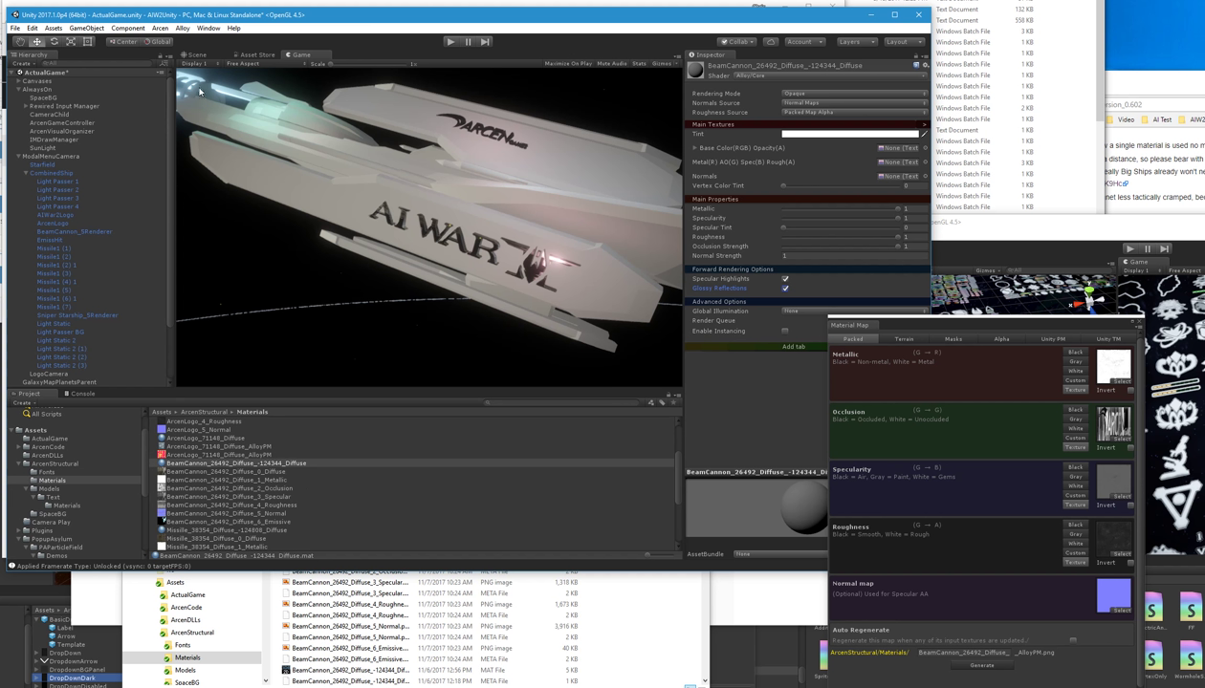
left_click(786, 288)
left_click(786, 289)
Step: Assign BeamCannon's diffuse as base colour and its normal texture, fixing the normal map import setting
left_click_drag(256, 473, 894, 153)
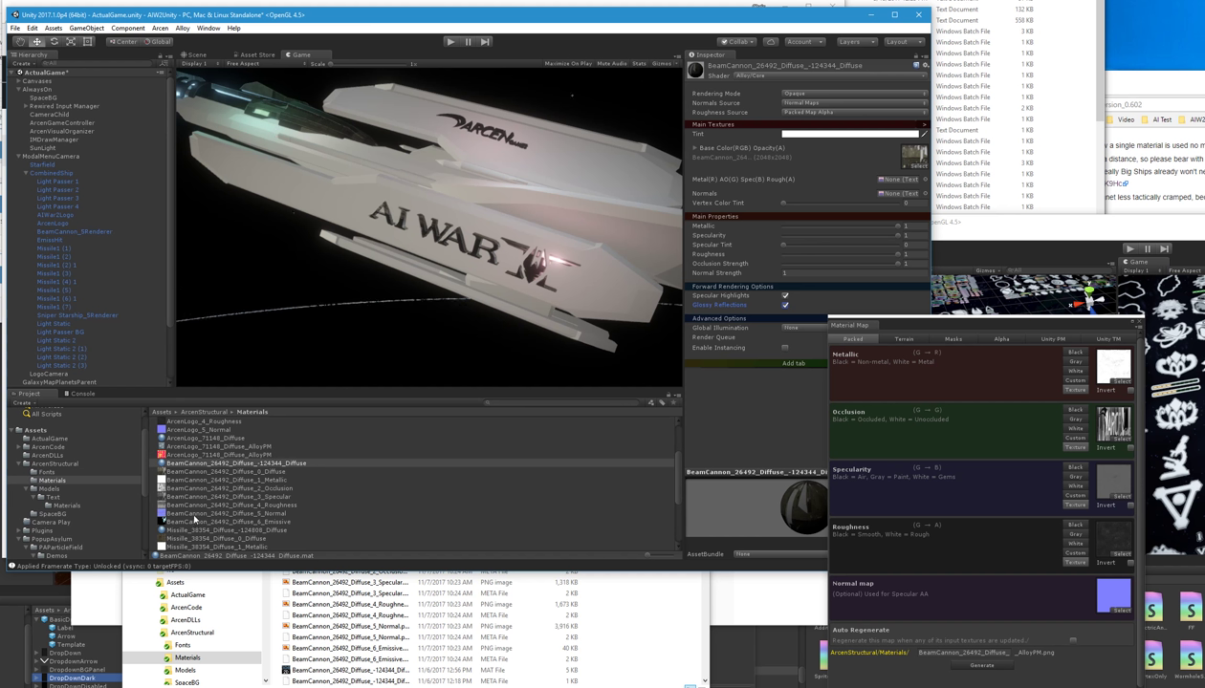
left_click_drag(194, 514, 907, 201)
left_click(830, 210)
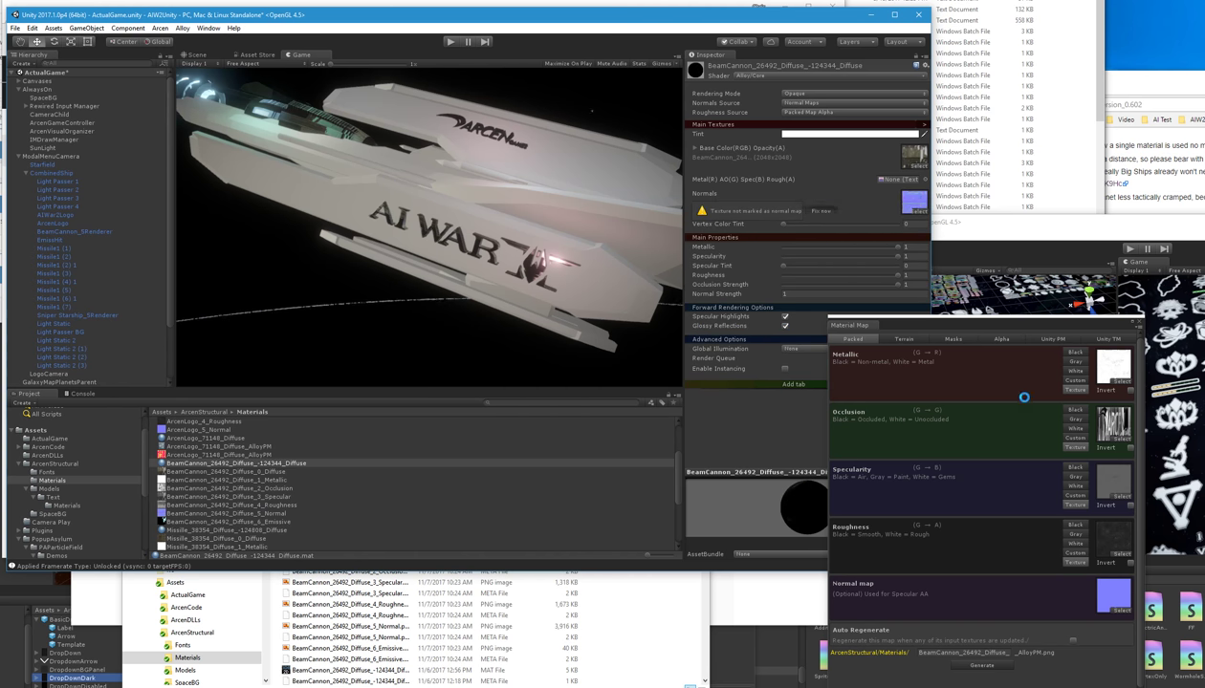
left_click_drag(1010, 329, 1005, 317)
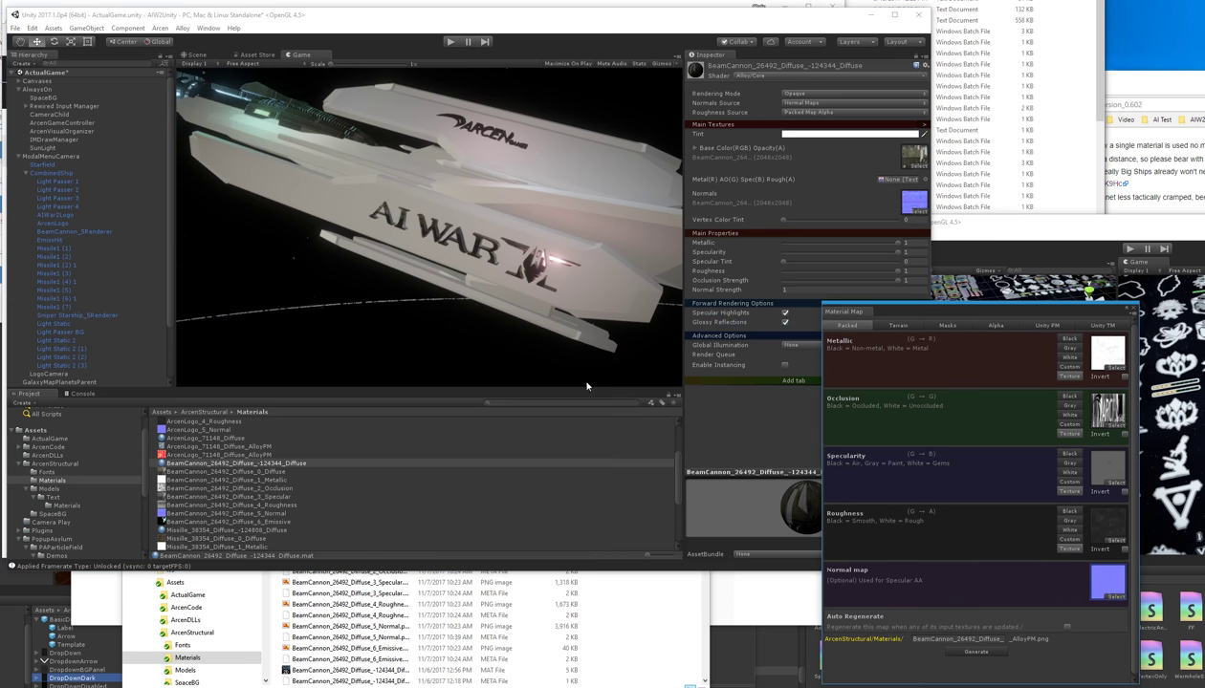
scroll(215, 505, "up", 2)
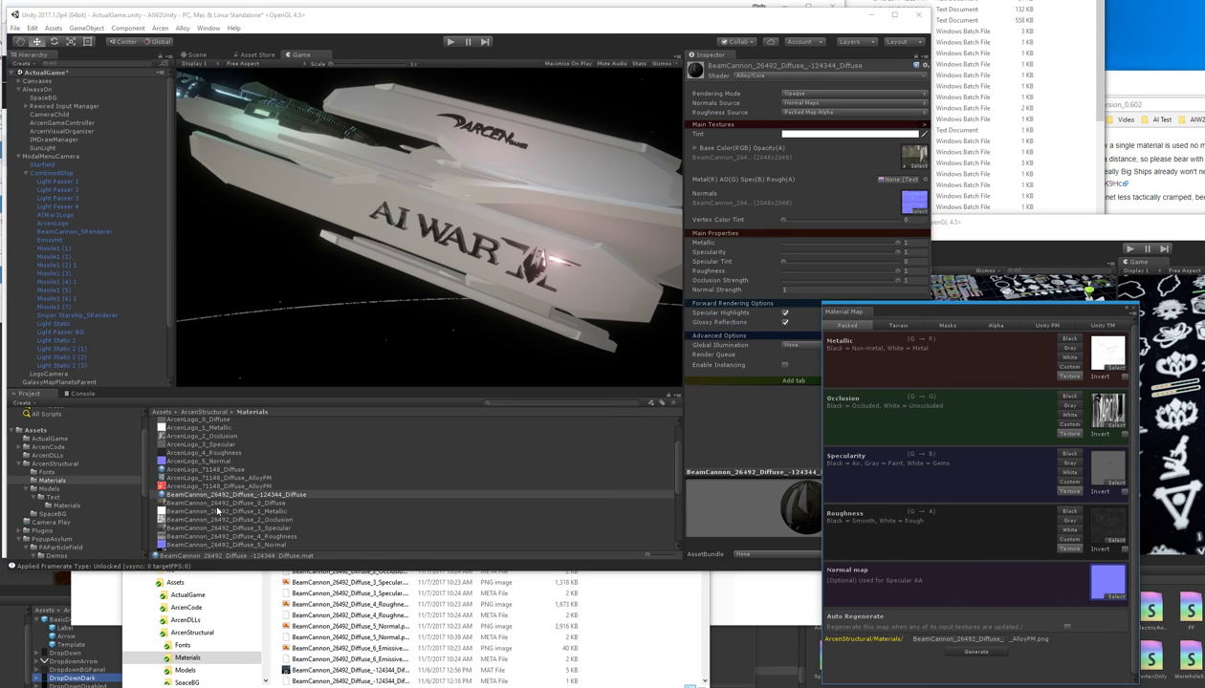
Step: Select ArcenLogo's 1_Metallic through 4_Roughness textures together
left_click(218, 428)
left_click(230, 453, "shift")
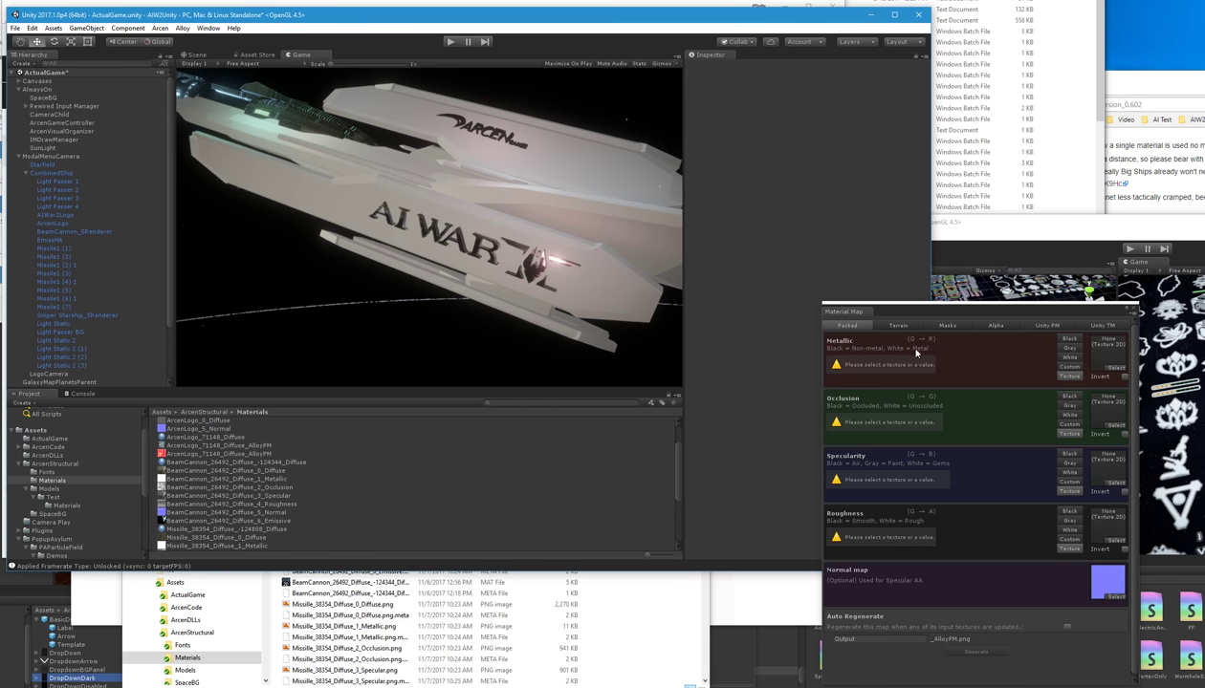
left_click(1092, 578)
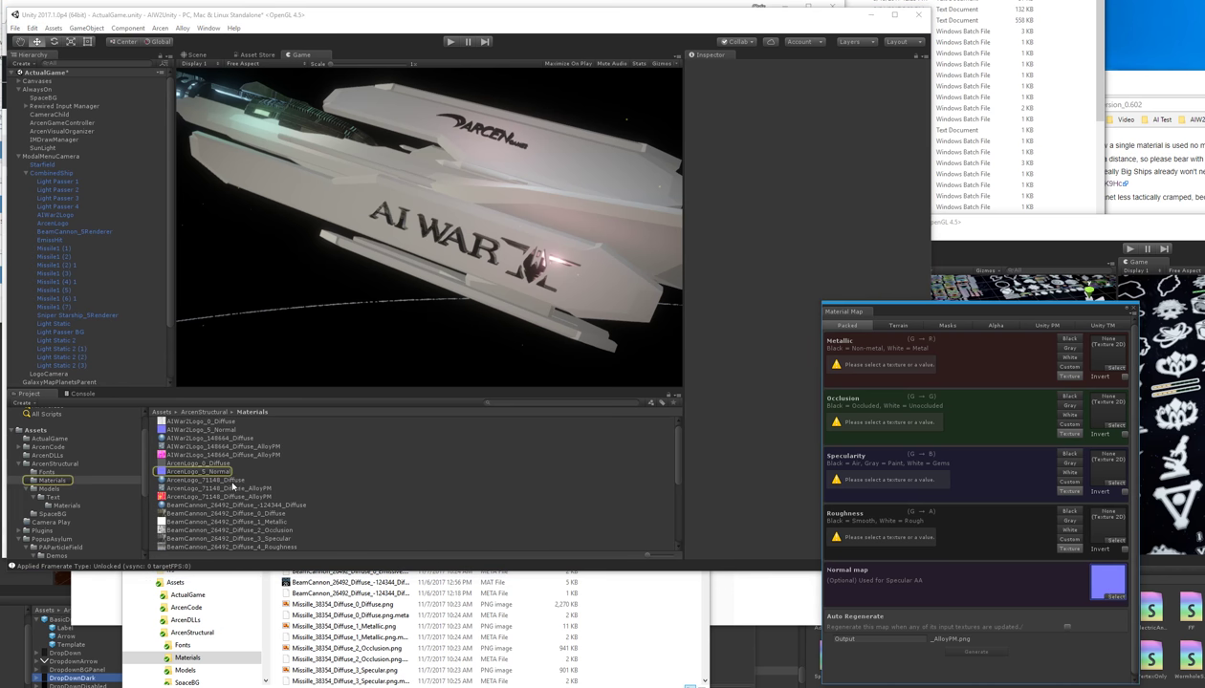
Step: Load BeamCannon's Metallic, Occlusion, Specular and Roughness textures into the packer and generate the AlloyPM map
scroll(209, 518, "down", 1)
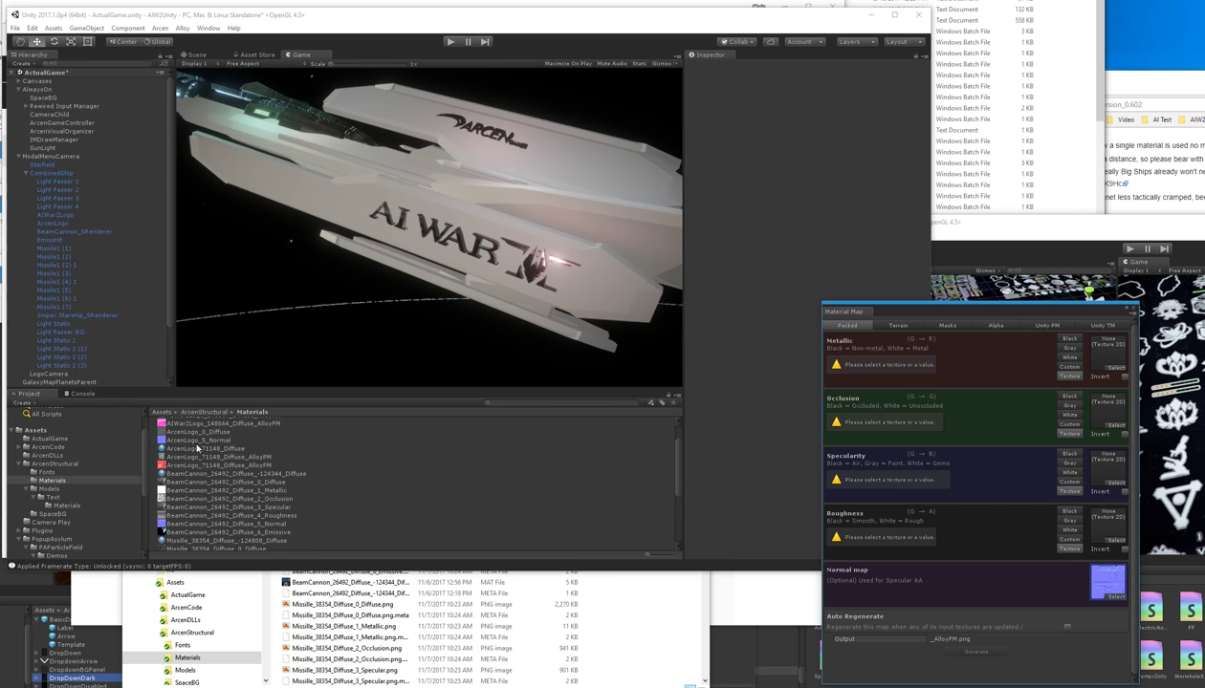
left_click(199, 474)
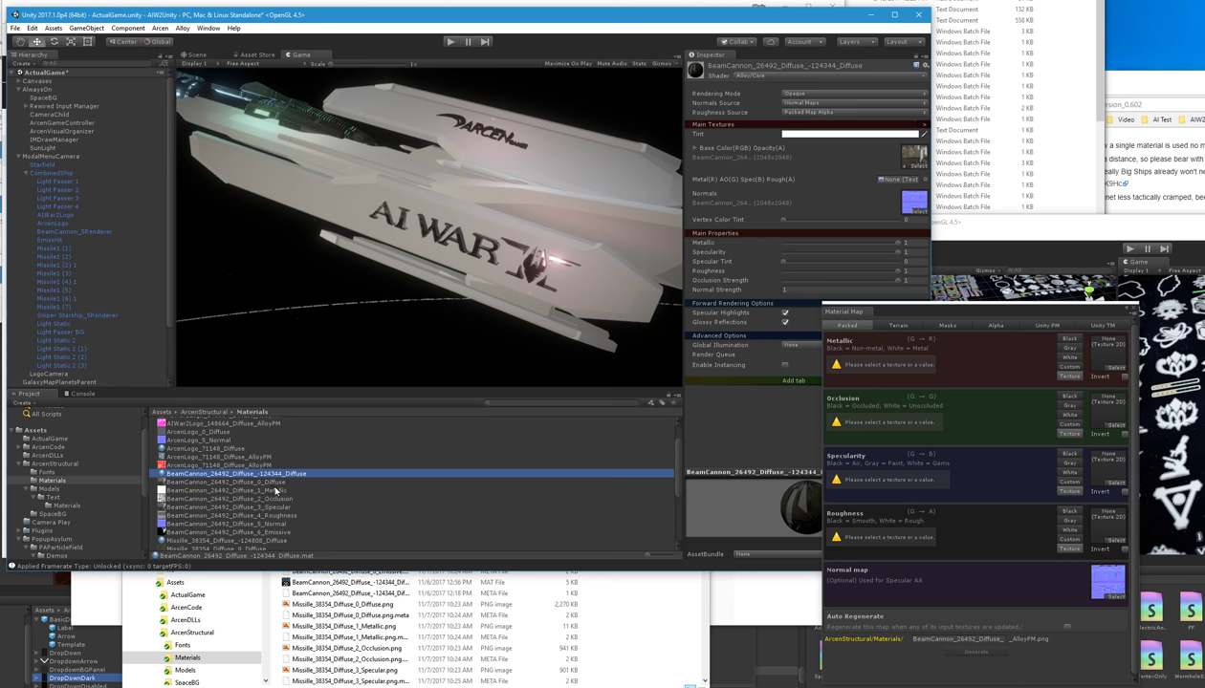
left_click_drag(272, 490, 1099, 352)
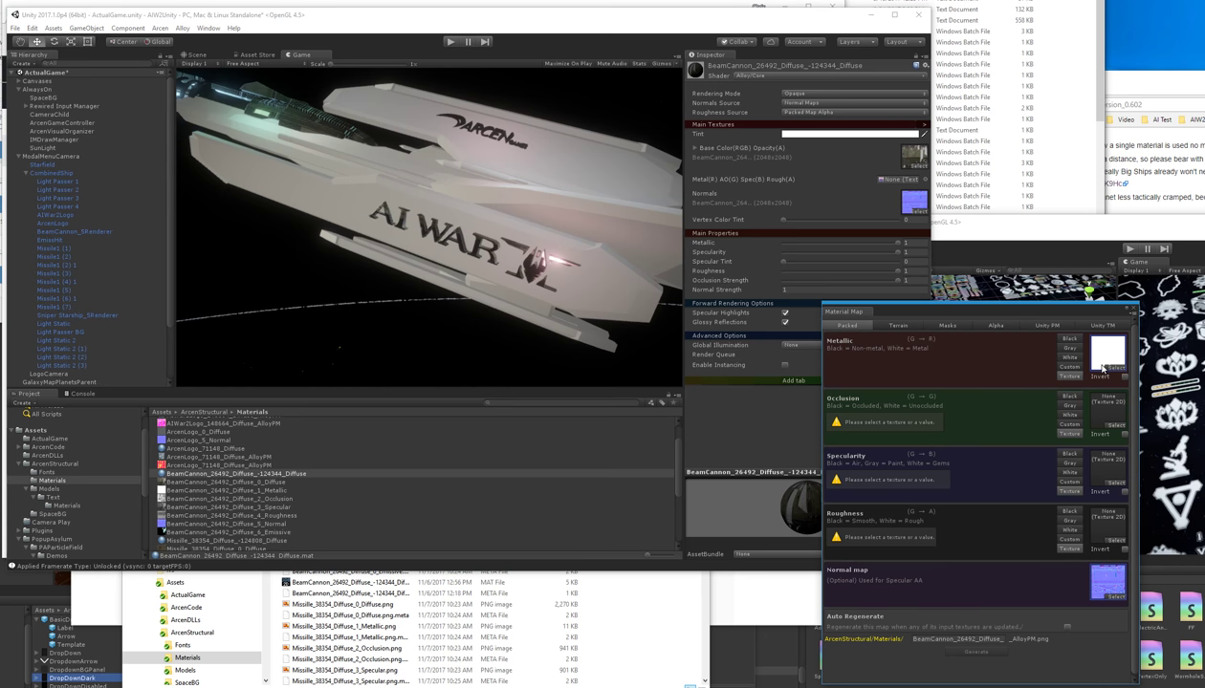
left_click_drag(267, 497, 1044, 404)
left_click_drag(287, 507, 1109, 472)
left_click_drag(287, 515, 1085, 543)
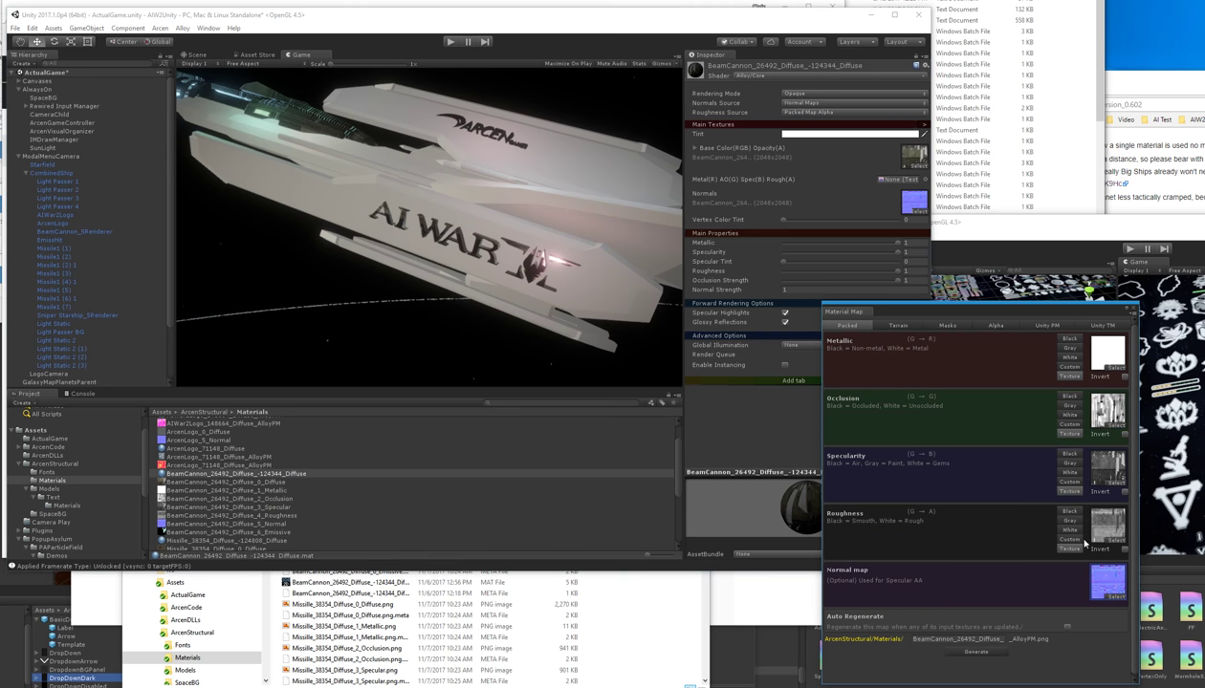
left_click(223, 477)
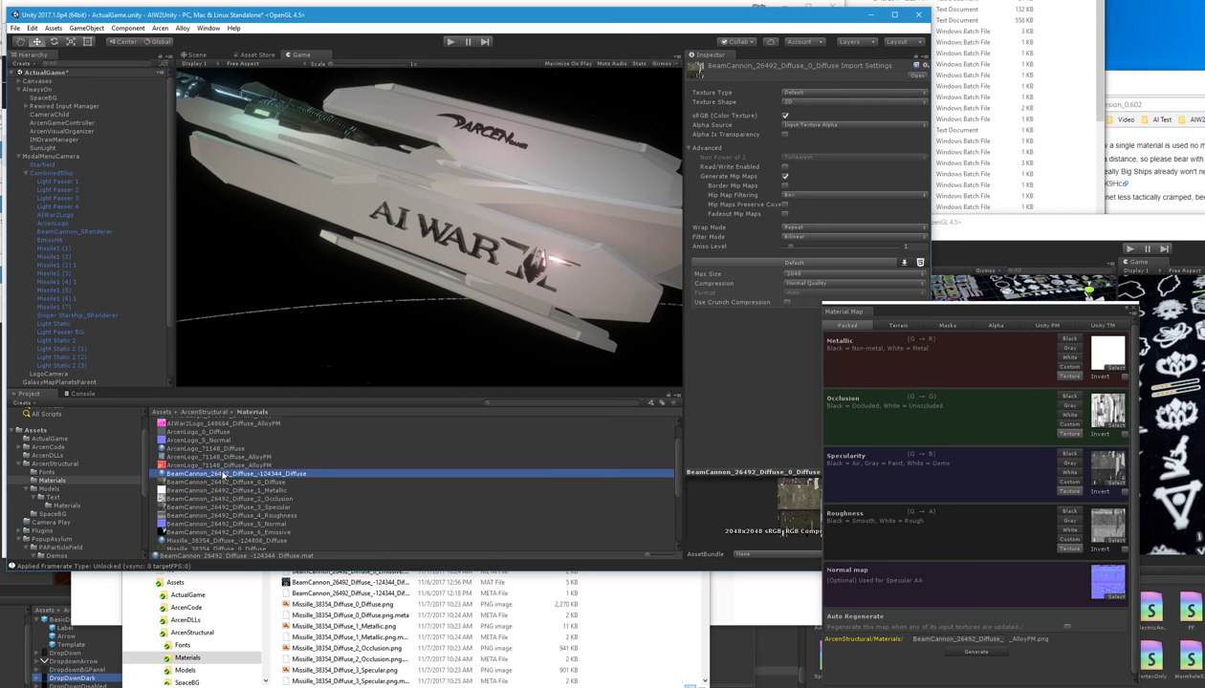
left_click(990, 651)
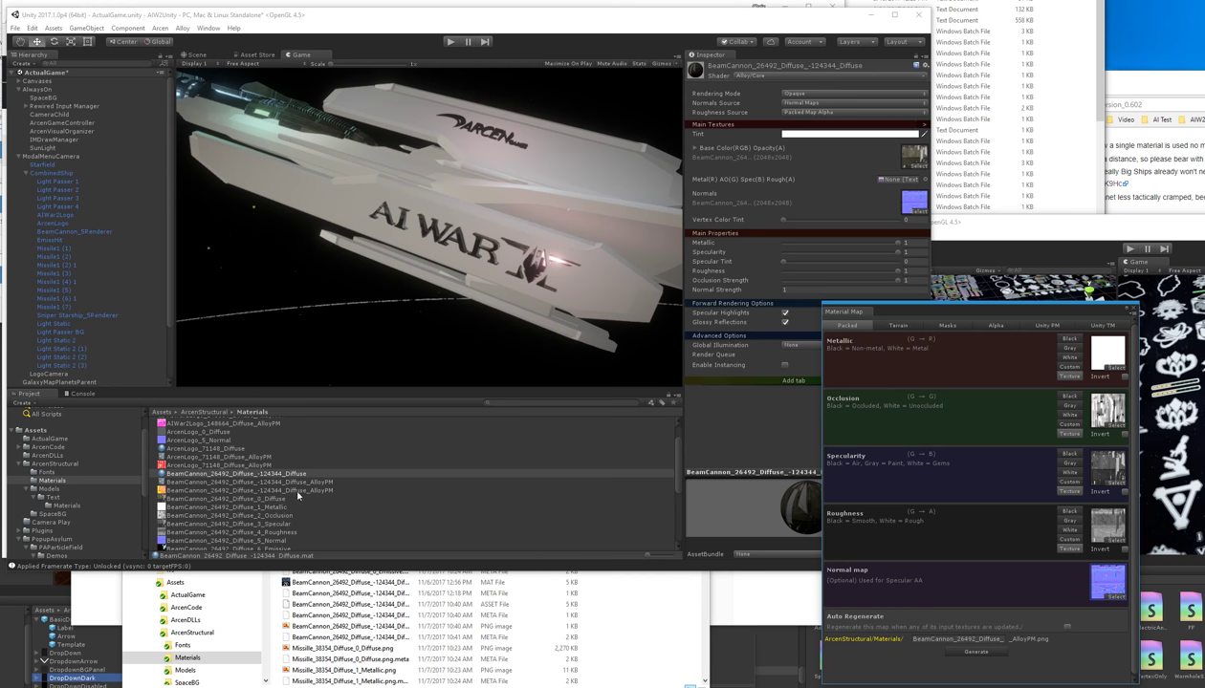
Step: Assign the packed AlloyPM texture to BeamCannon, then delete its 1_Metallic to 4_Roughness textures
left_click_drag(300, 491, 888, 187)
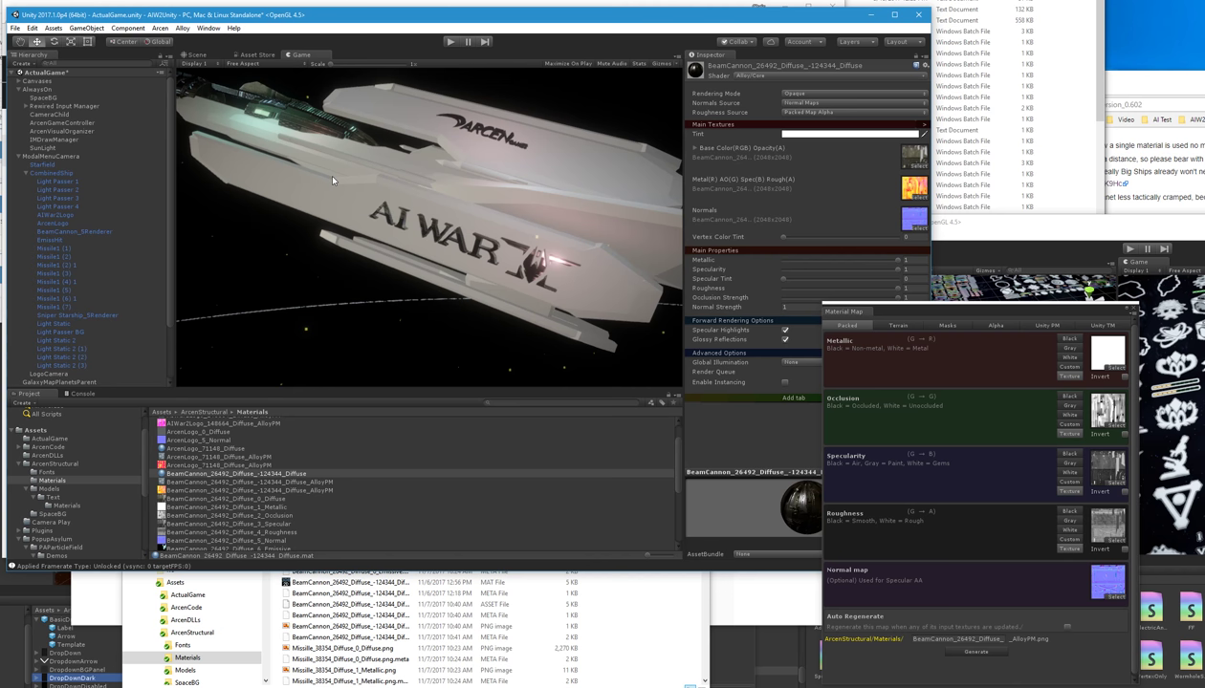
left_click(239, 506)
left_click(264, 532, "shift")
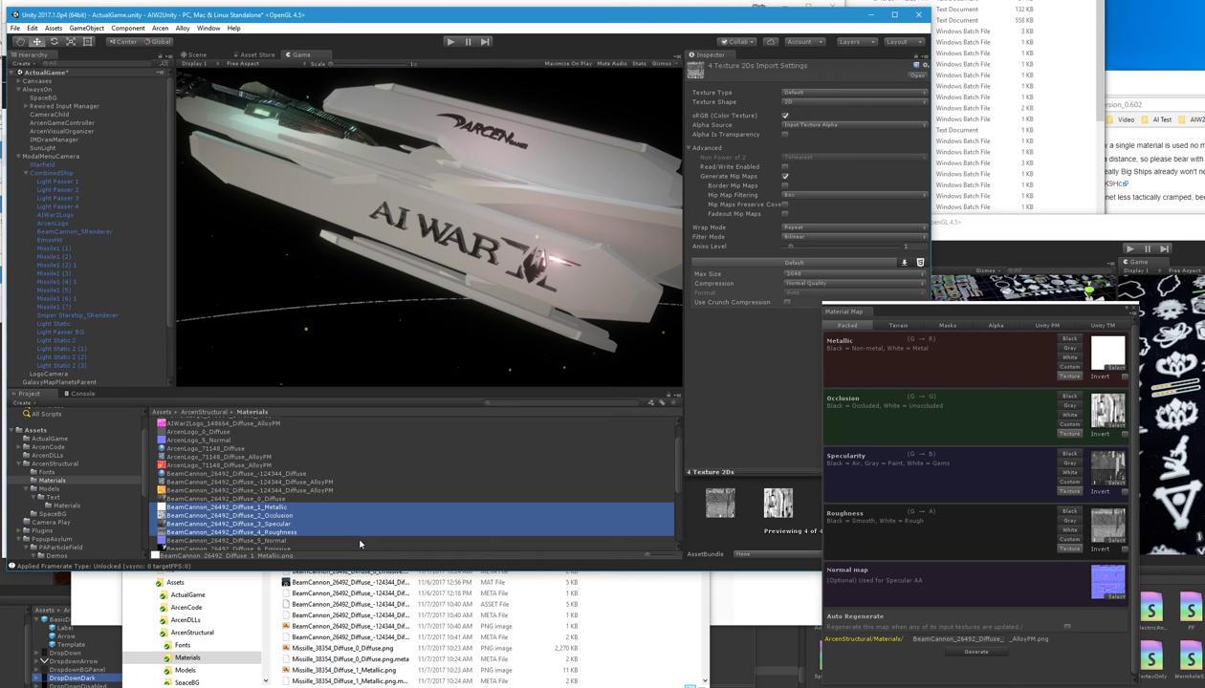
key("Delete")
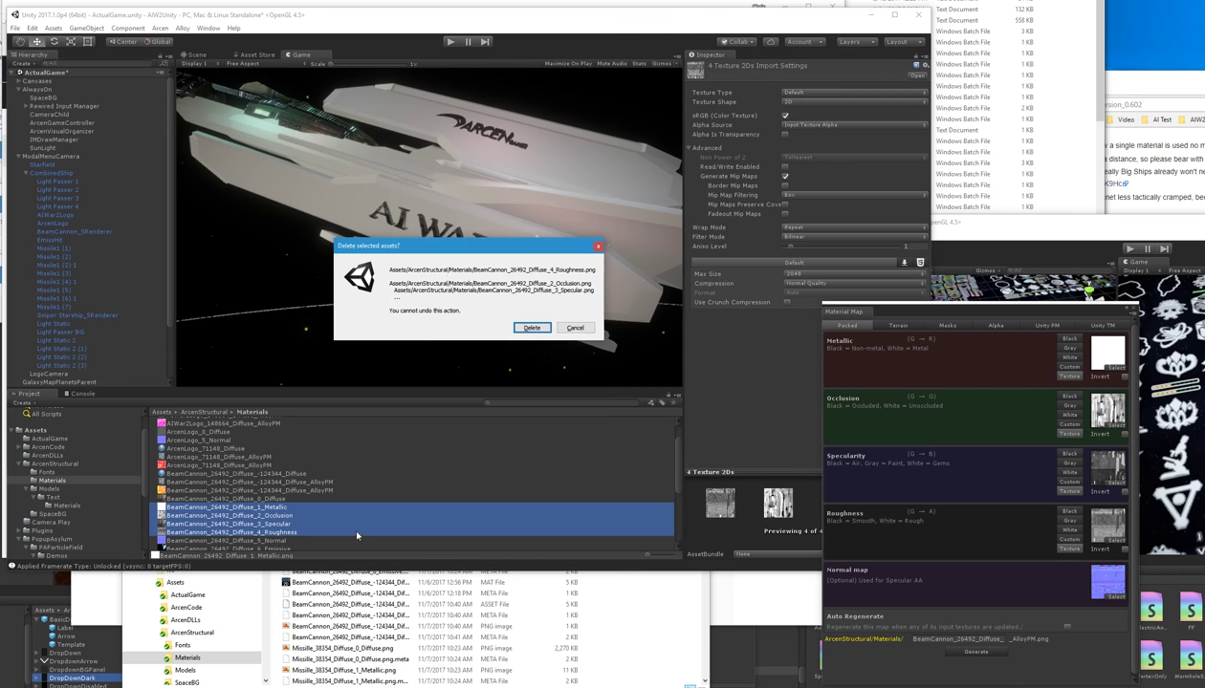
left_click(530, 327)
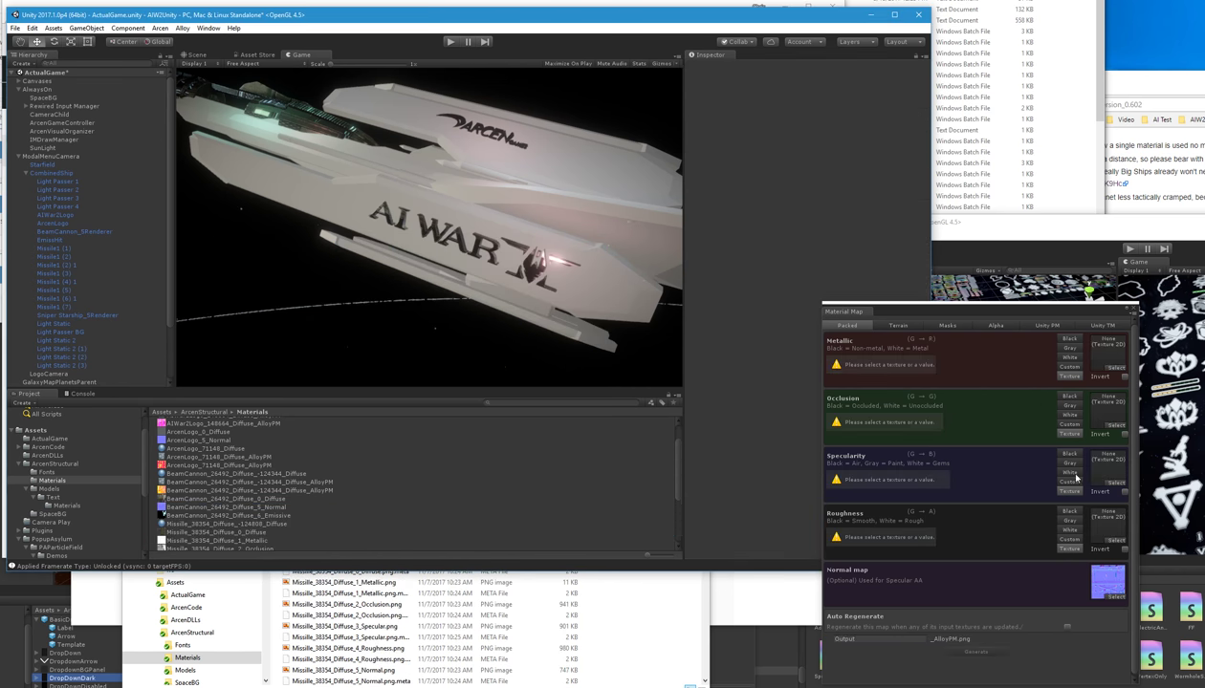
Step: Compare the BeamCannon diffuse material's Alloy/Core textures against the Missile material, ending on BeamCannon
scroll(393, 522, "down", 2)
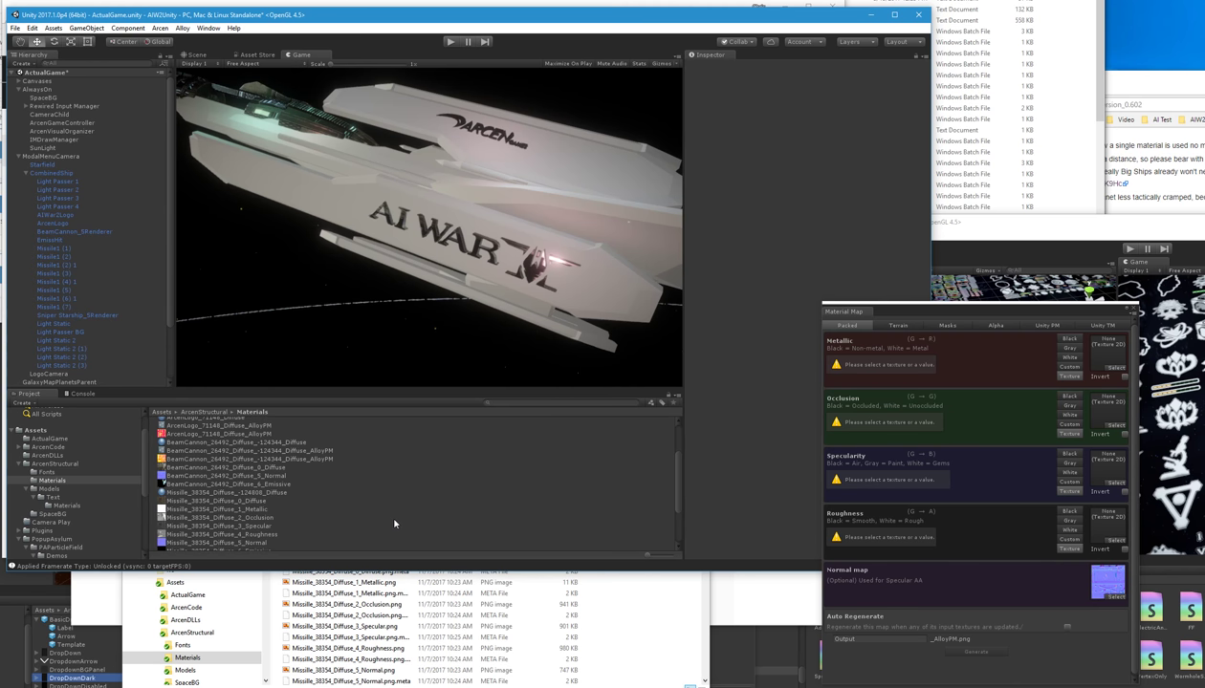
scroll(389, 514, "down", 2)
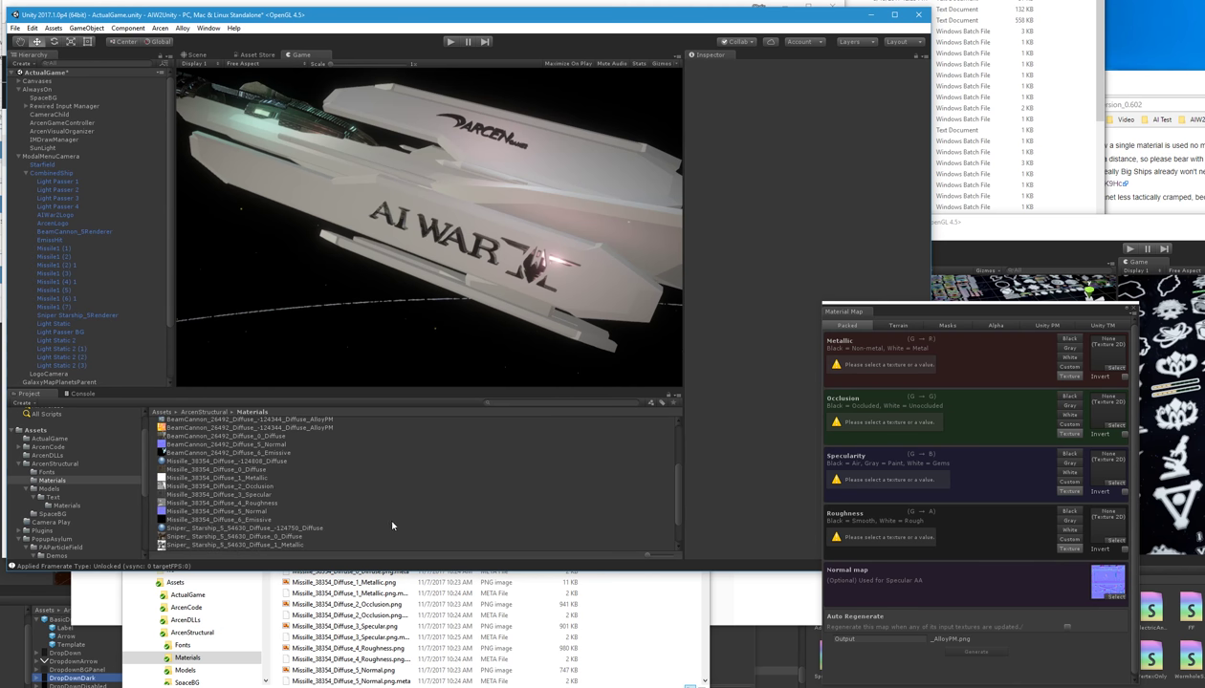
left_click(232, 462)
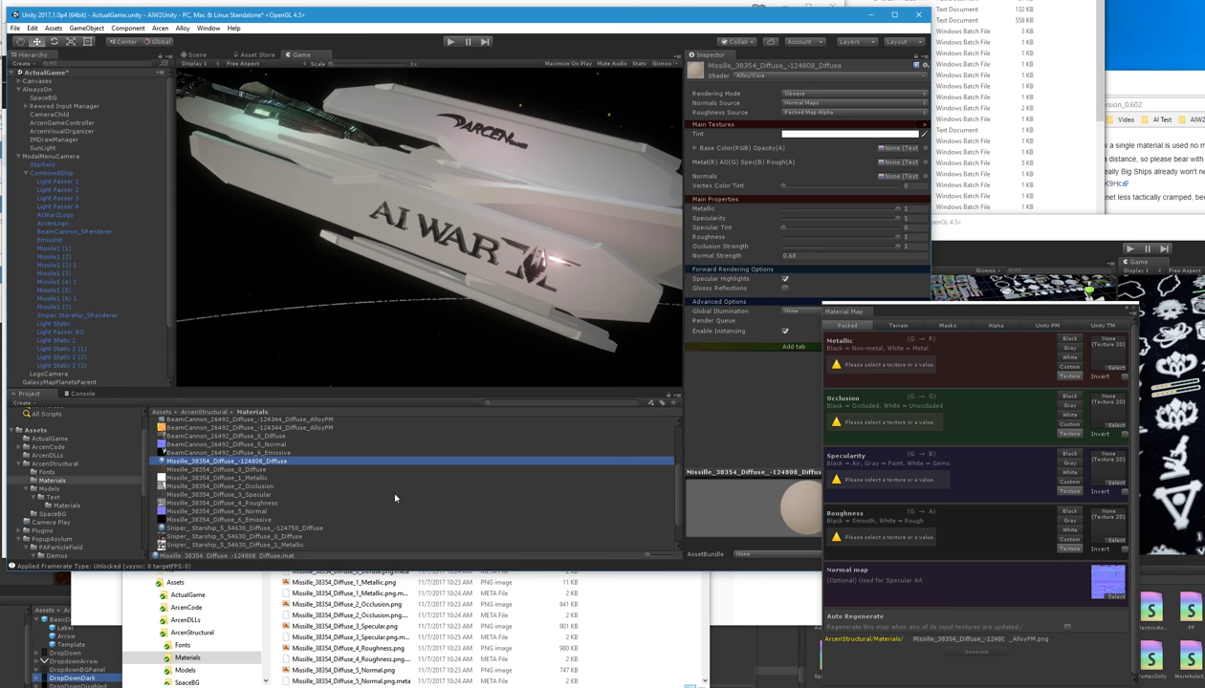
scroll(197, 436, "up", 2)
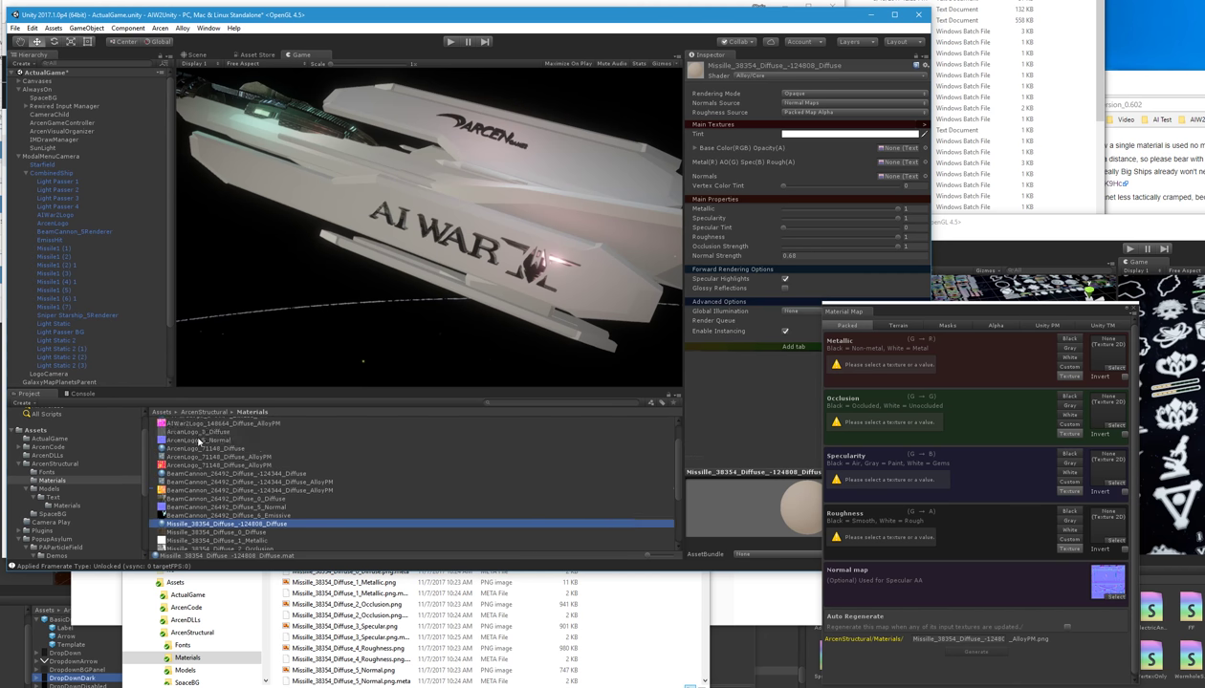
left_click(197, 474)
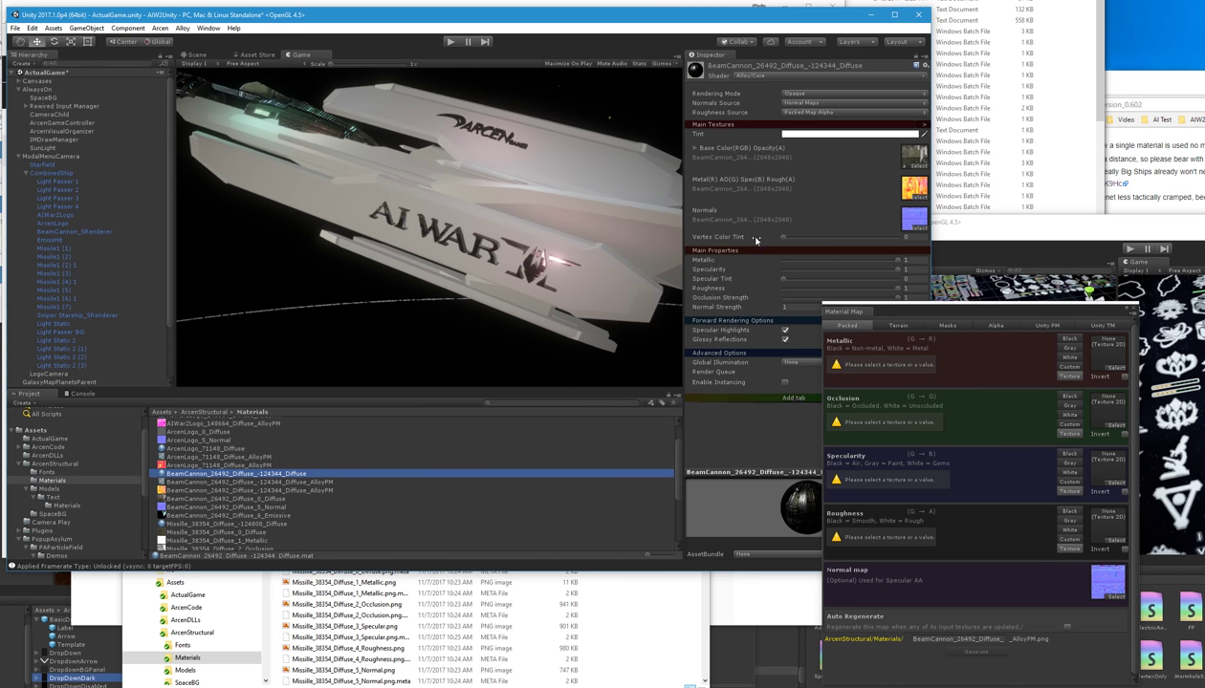
left_click(218, 525)
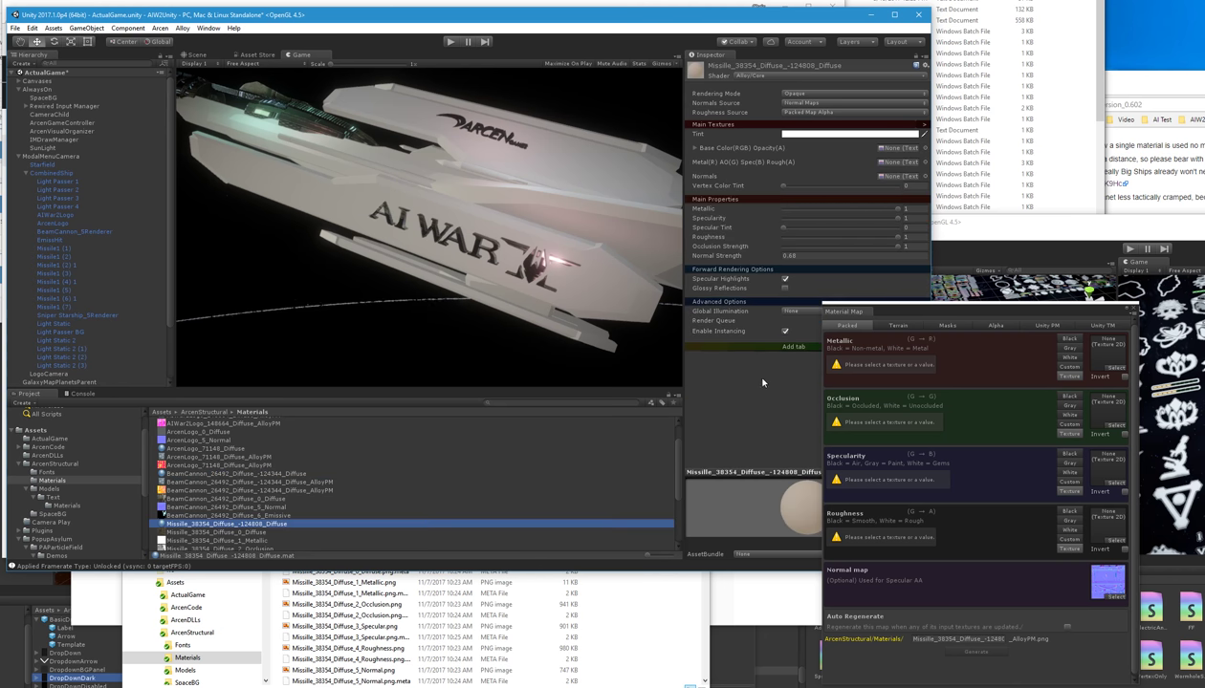
left_click(201, 475)
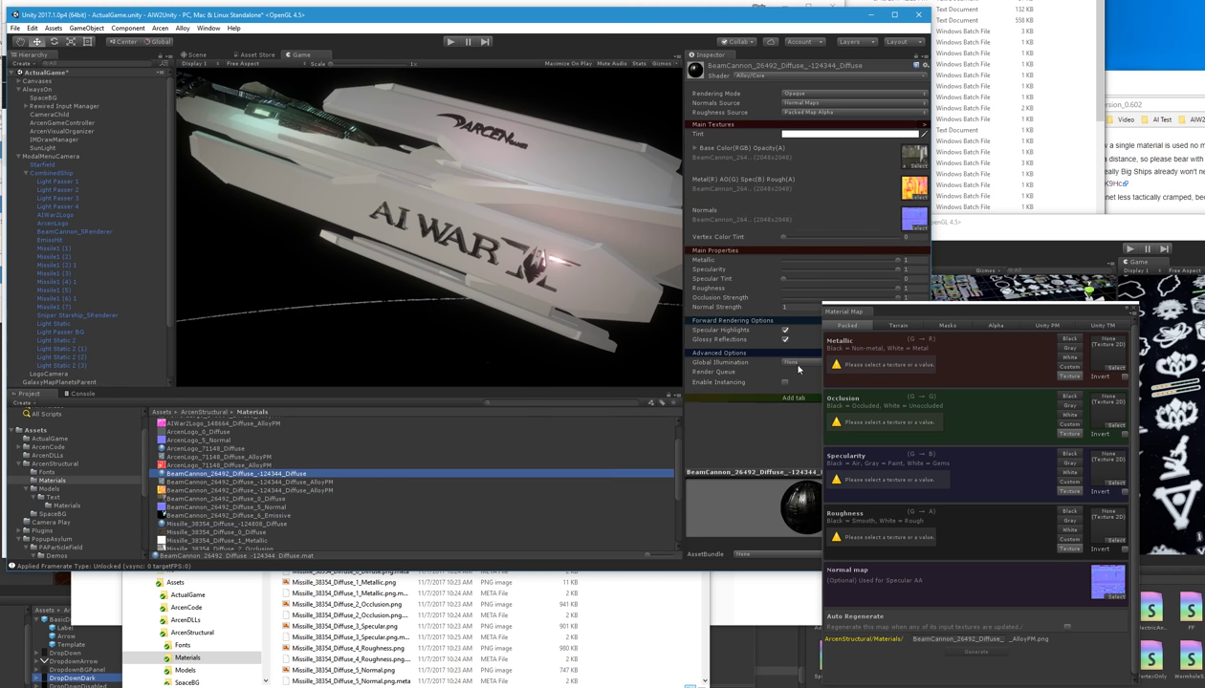
Step: Set the BeamCannon material's Global Illumination to Realtime and add an Emission section
left_click_drag(870, 311, 985, 438)
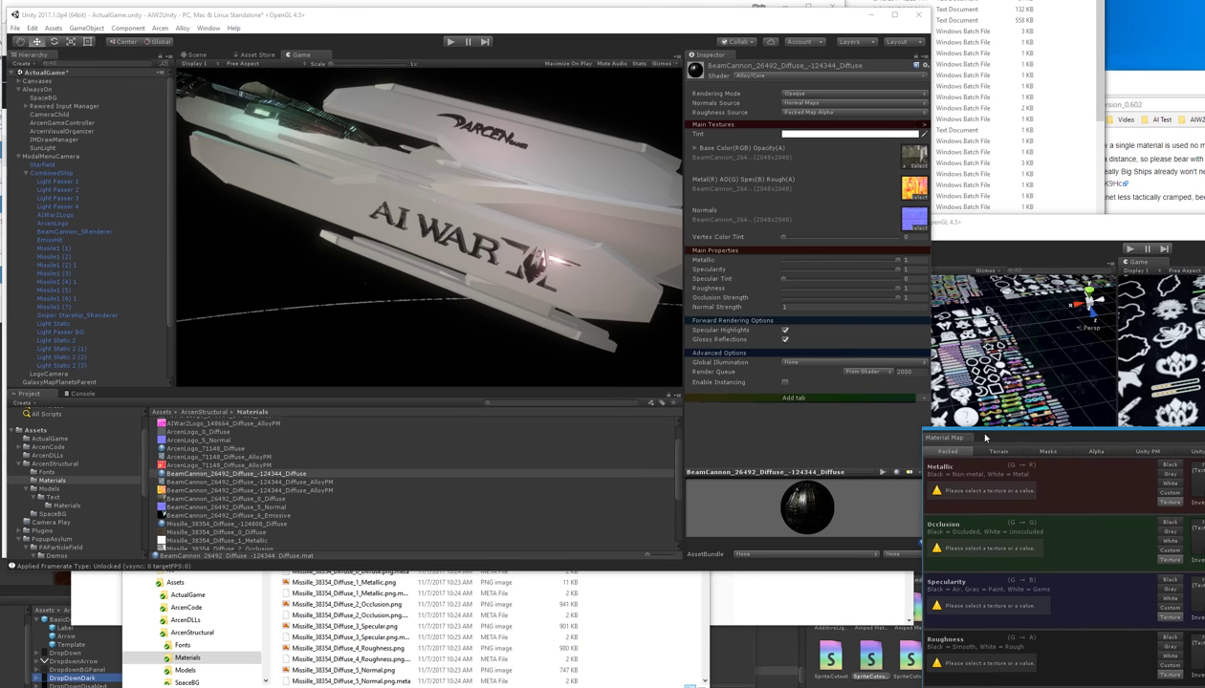
left_click(792, 367)
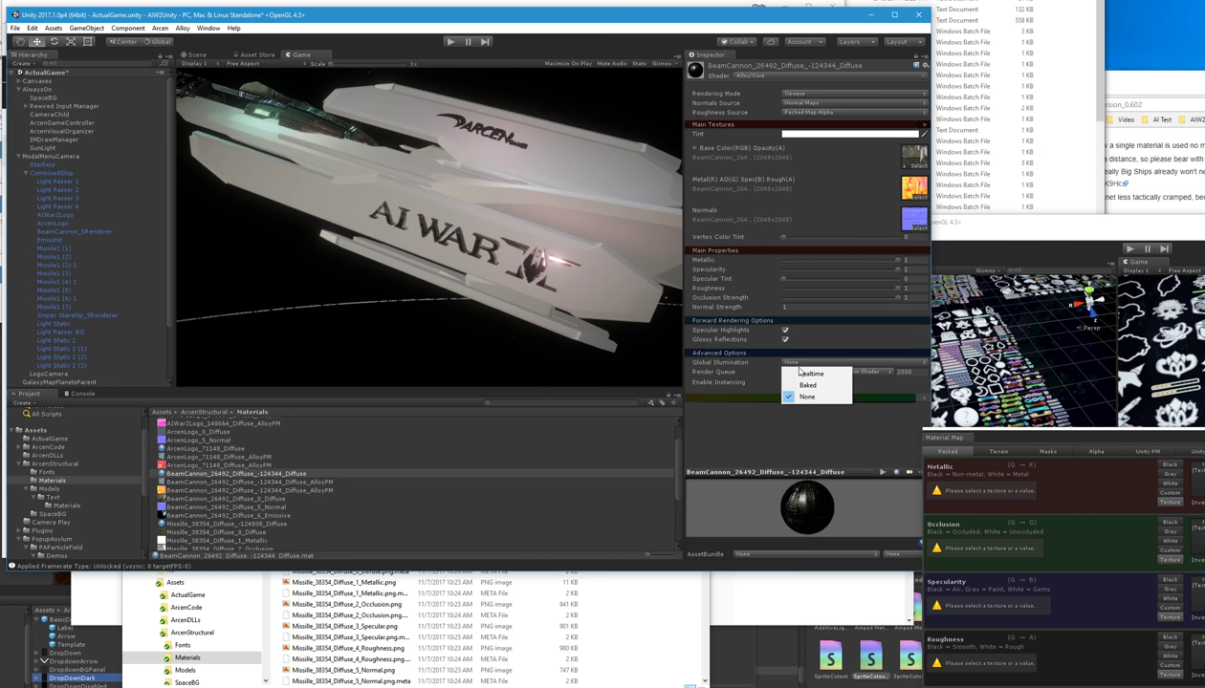
left_click(794, 362)
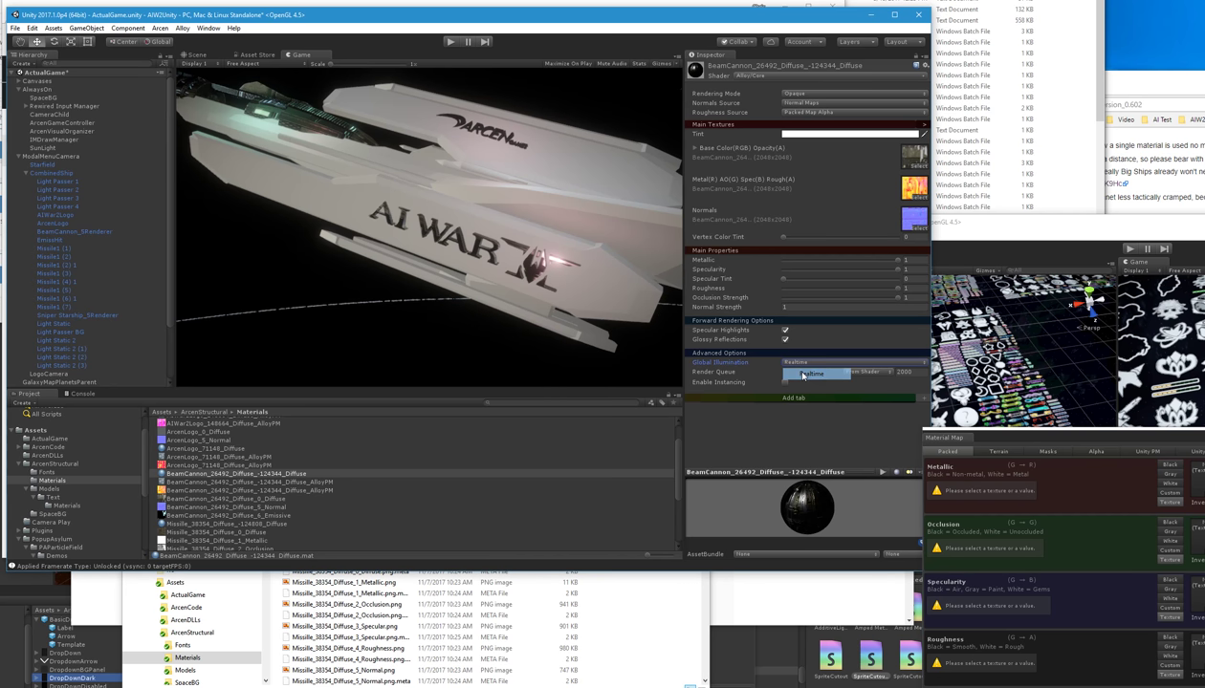
left_click(909, 397)
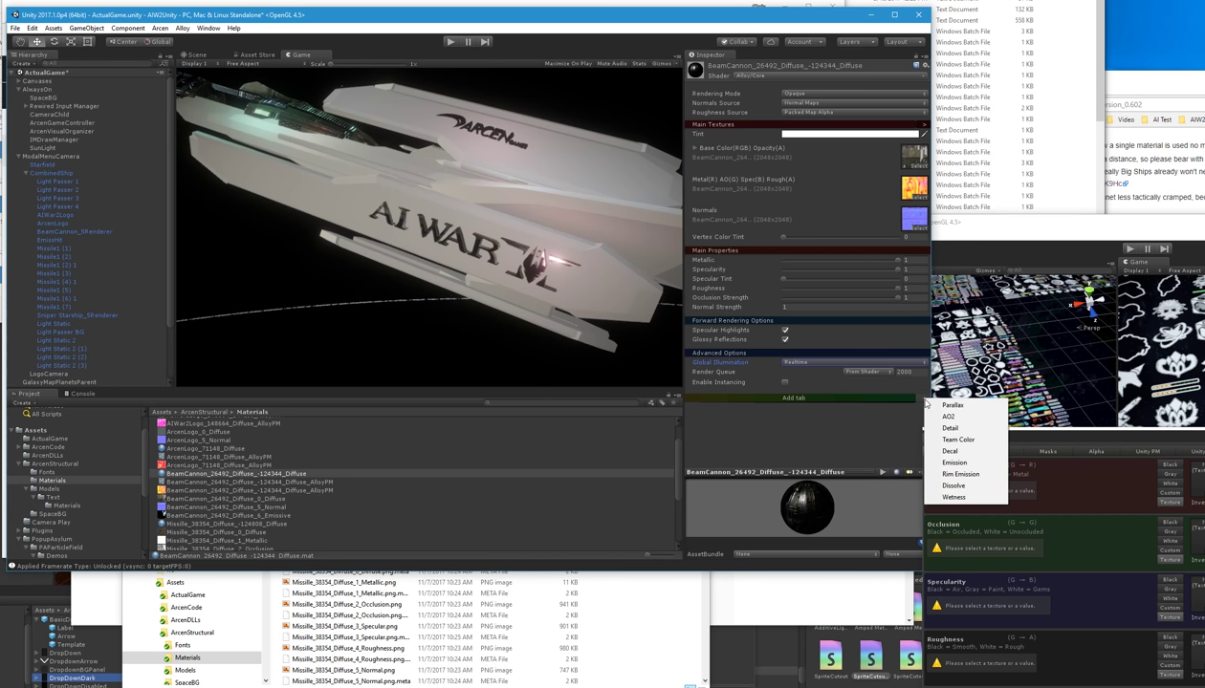
left_click(954, 463)
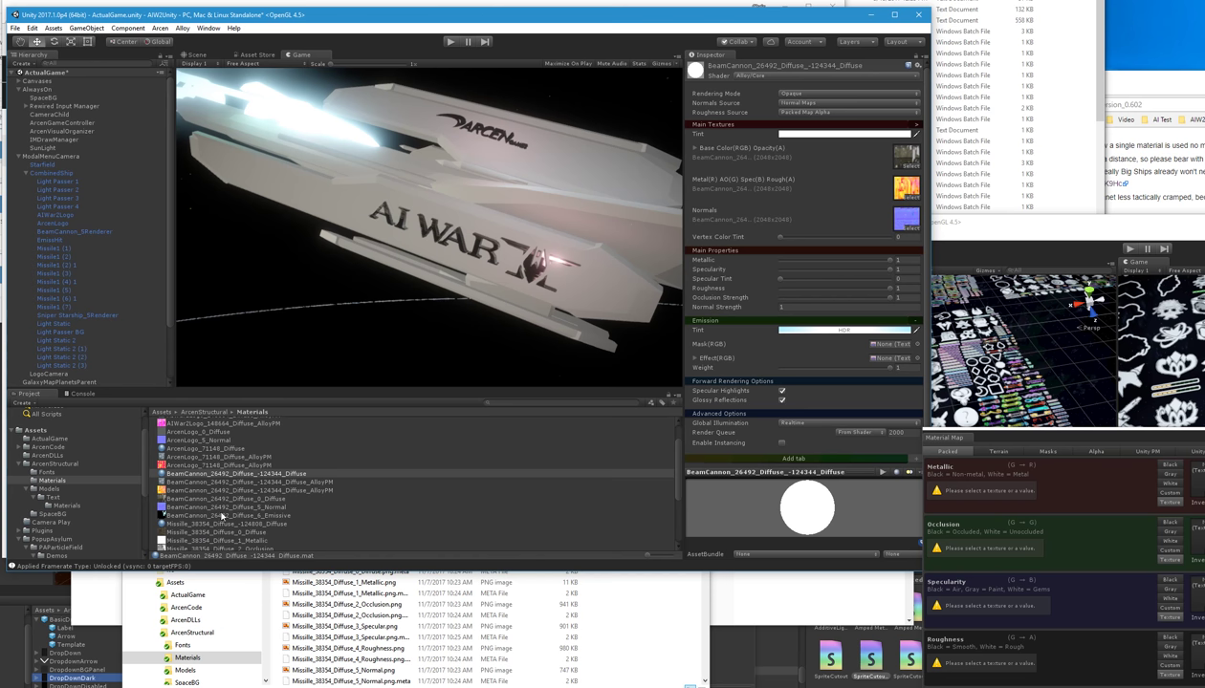
Step: Assign the emissive texture to BeamCannon's Emission Mask (RGB) slot and inspect the tint colour
scroll(234, 509, "up", 1)
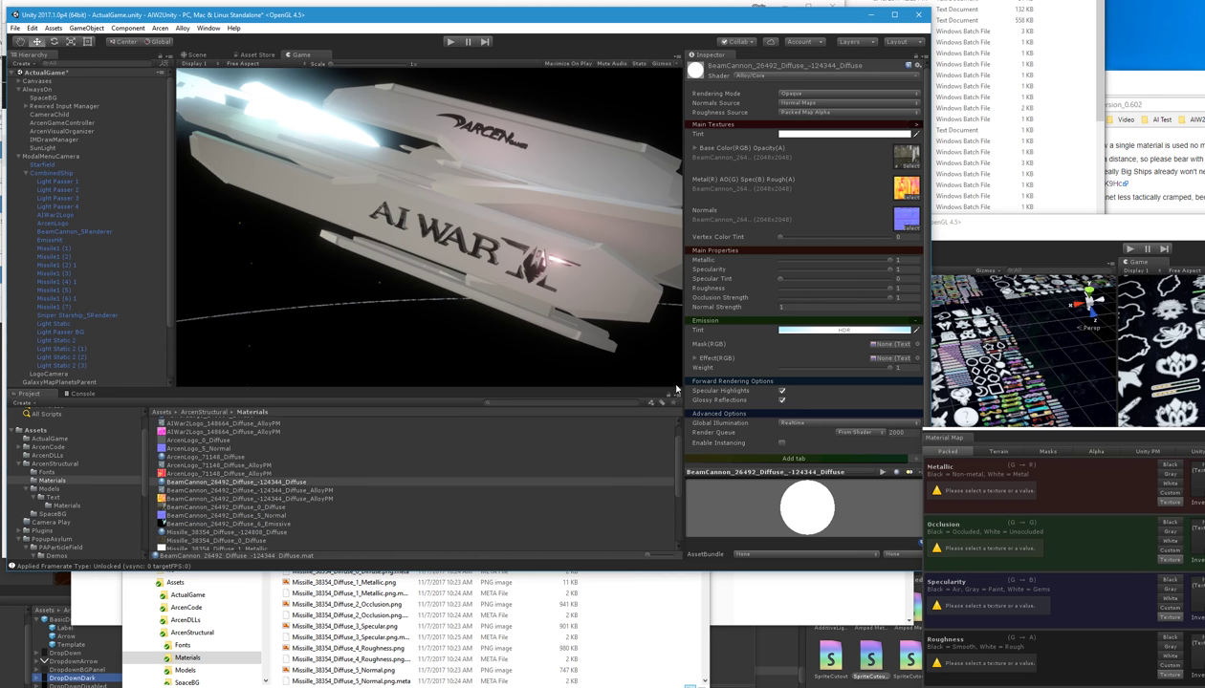
left_click_drag(680, 380, 889, 344)
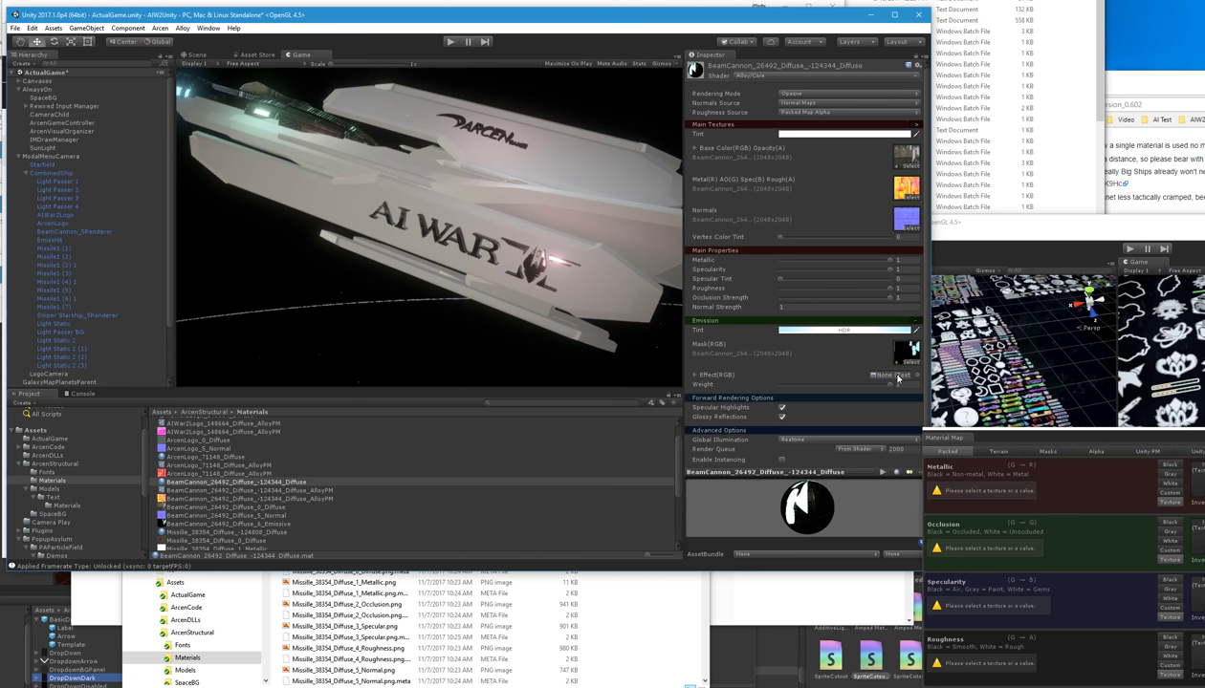
left_click(804, 330)
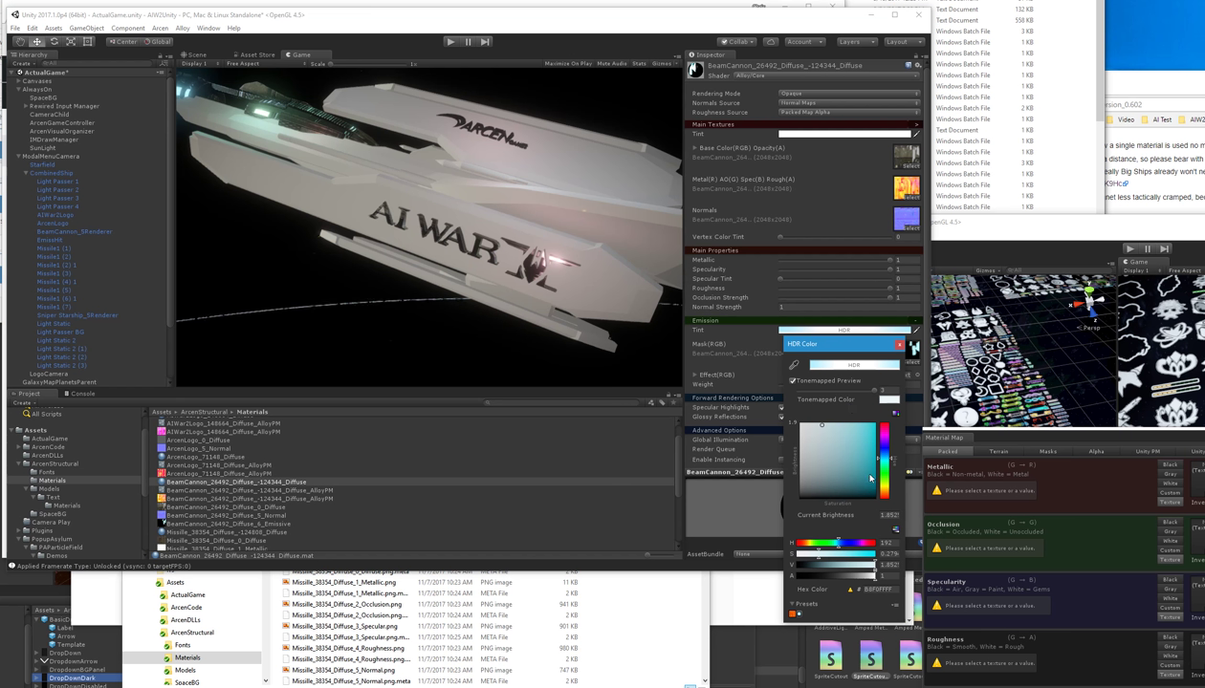
left_click(898, 344)
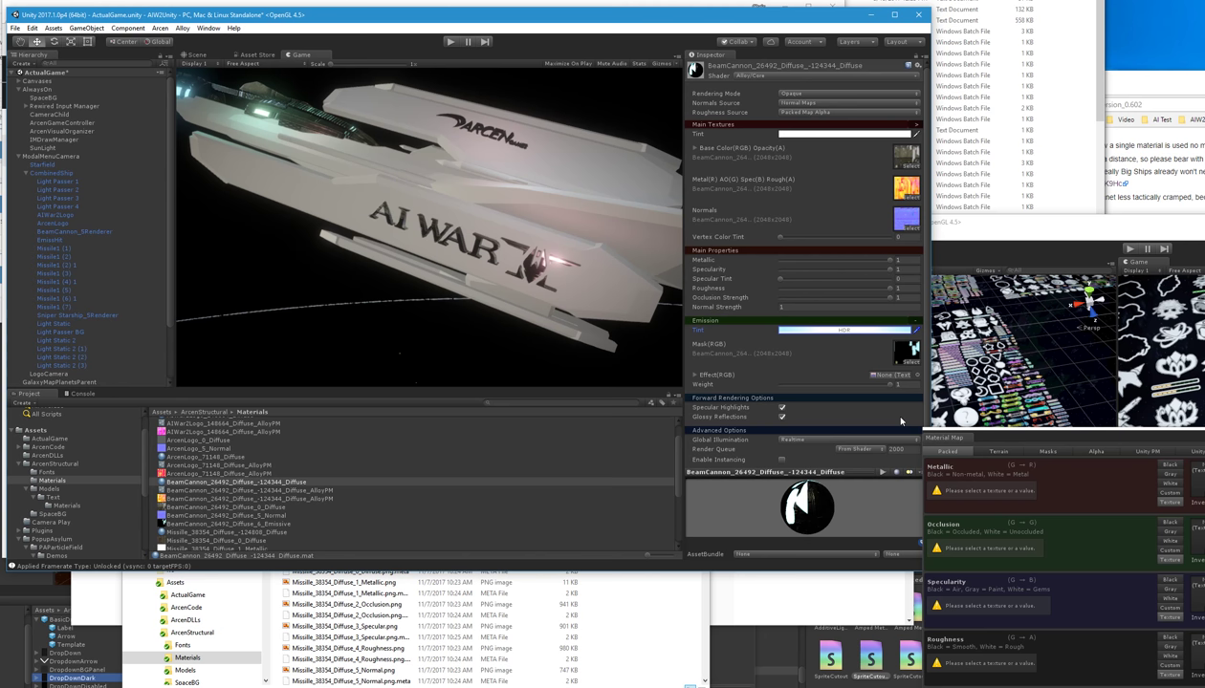
Step: Reposition the Material Map window and re-check the pale HDR emission tint at about 1.85 brightness
left_click(1026, 444)
left_click_drag(1026, 444, 961, 278)
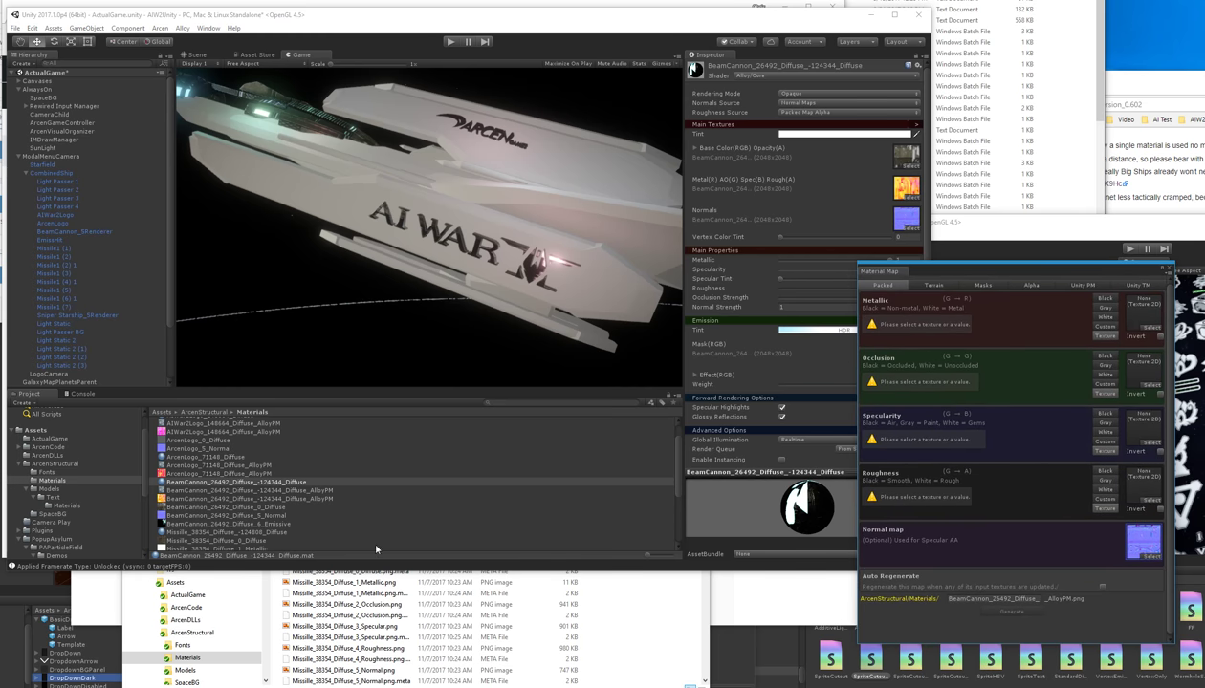
left_click_drag(983, 275, 1064, 261)
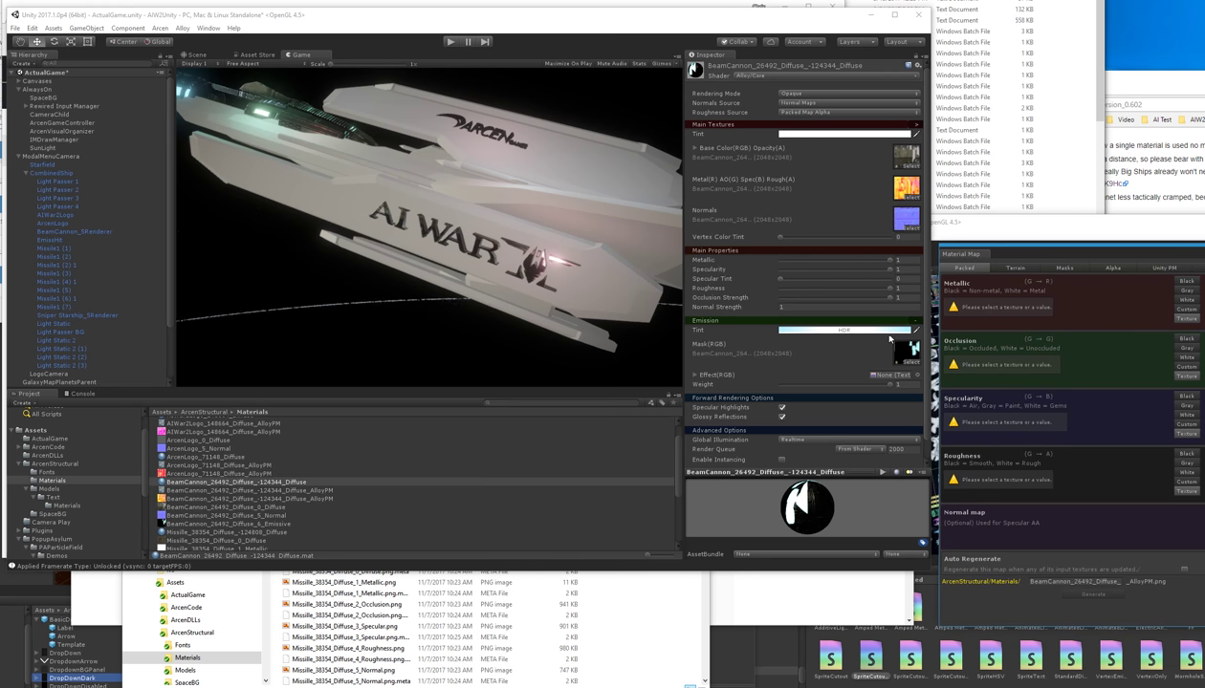
left_click(879, 331)
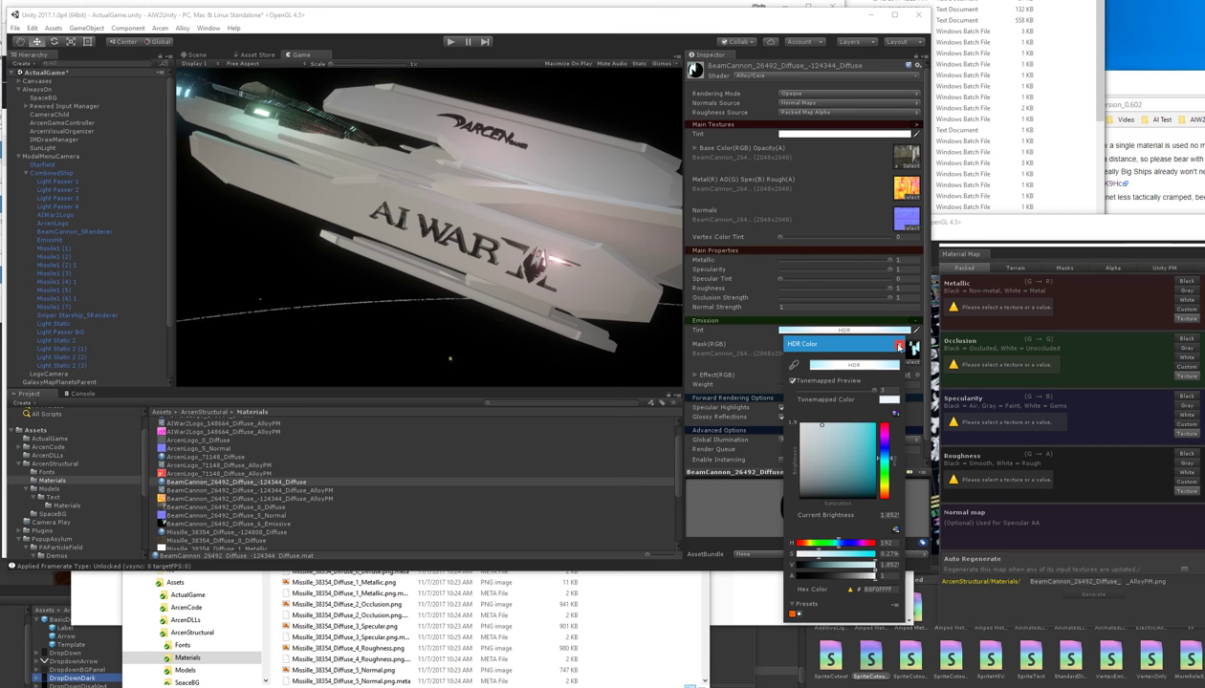
left_click(899, 347)
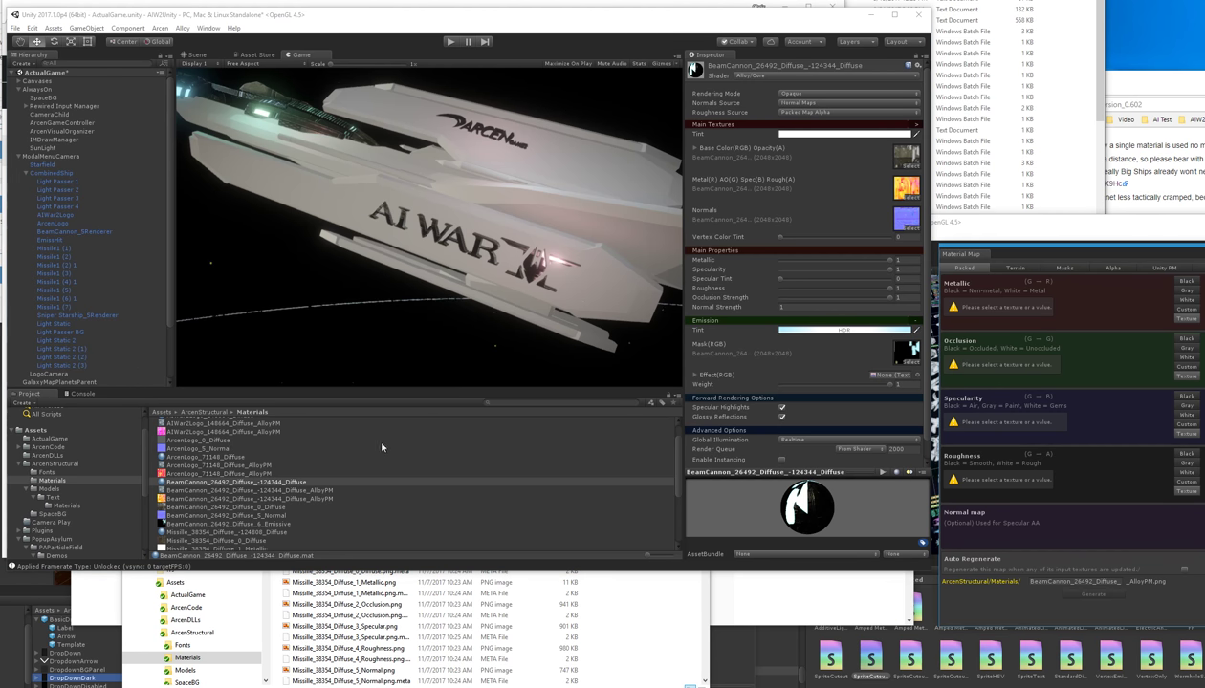
left_click_drag(1025, 253, 934, 173)
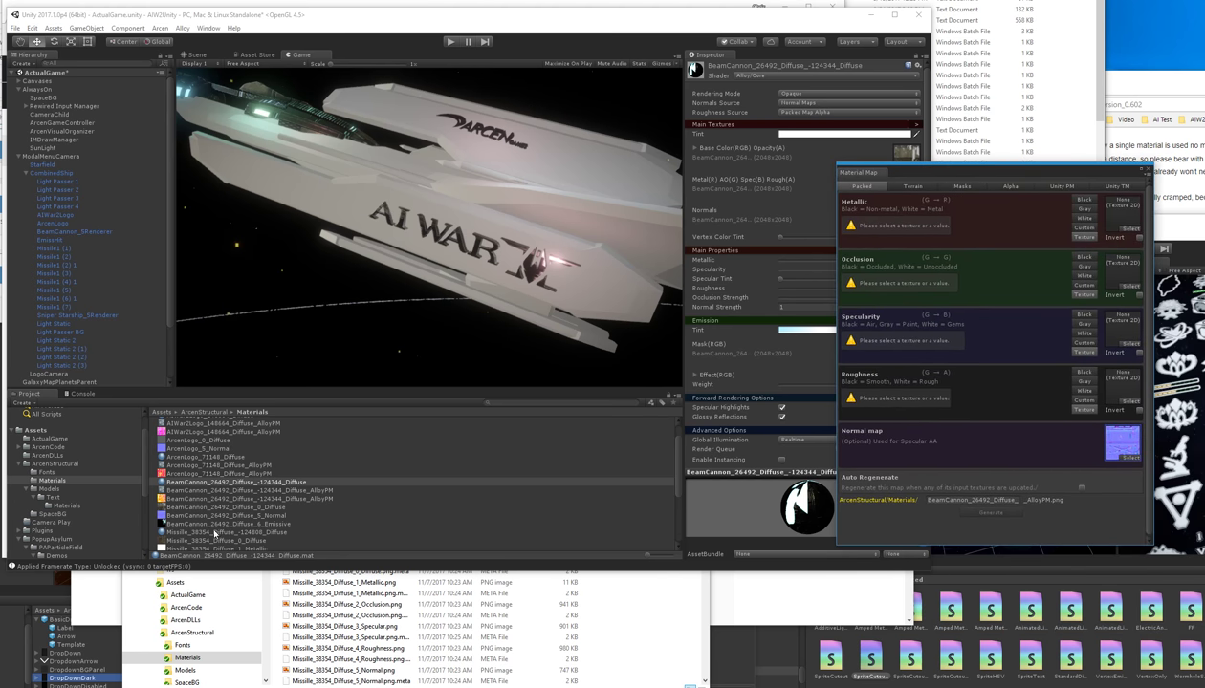
Step: Give the Missile material its diffuse as Base Color and its normal texture as a fixed normal map
left_click(215, 532)
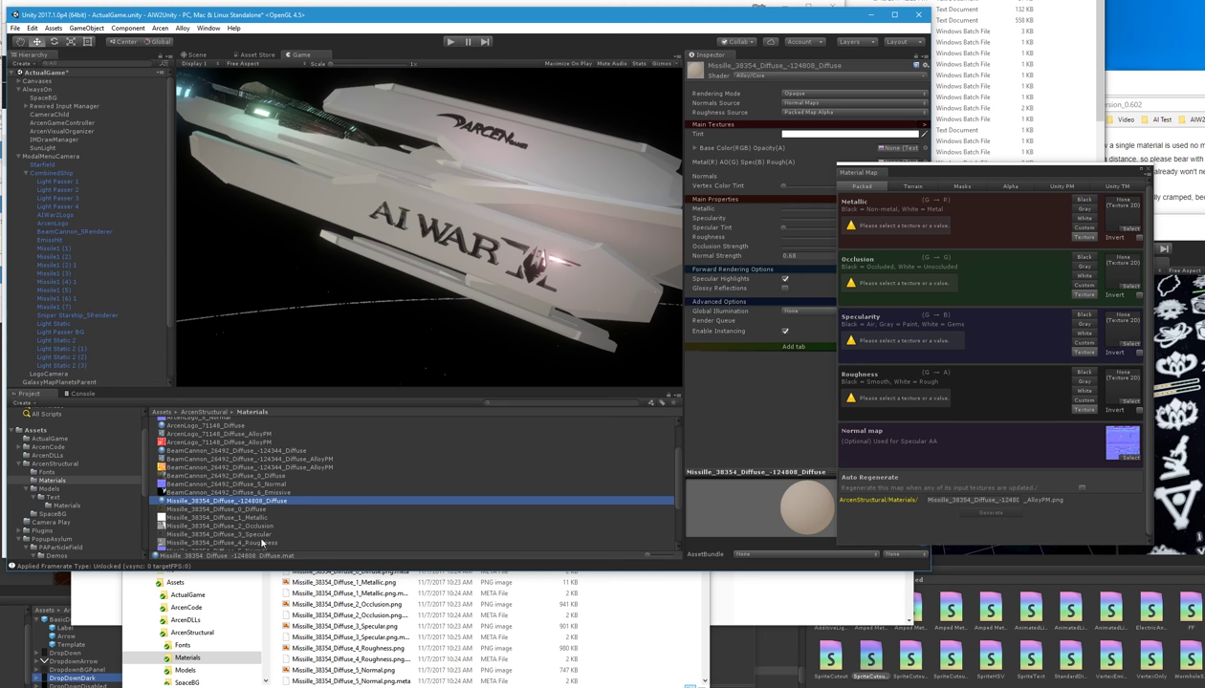
scroll(263, 541, "down", 2)
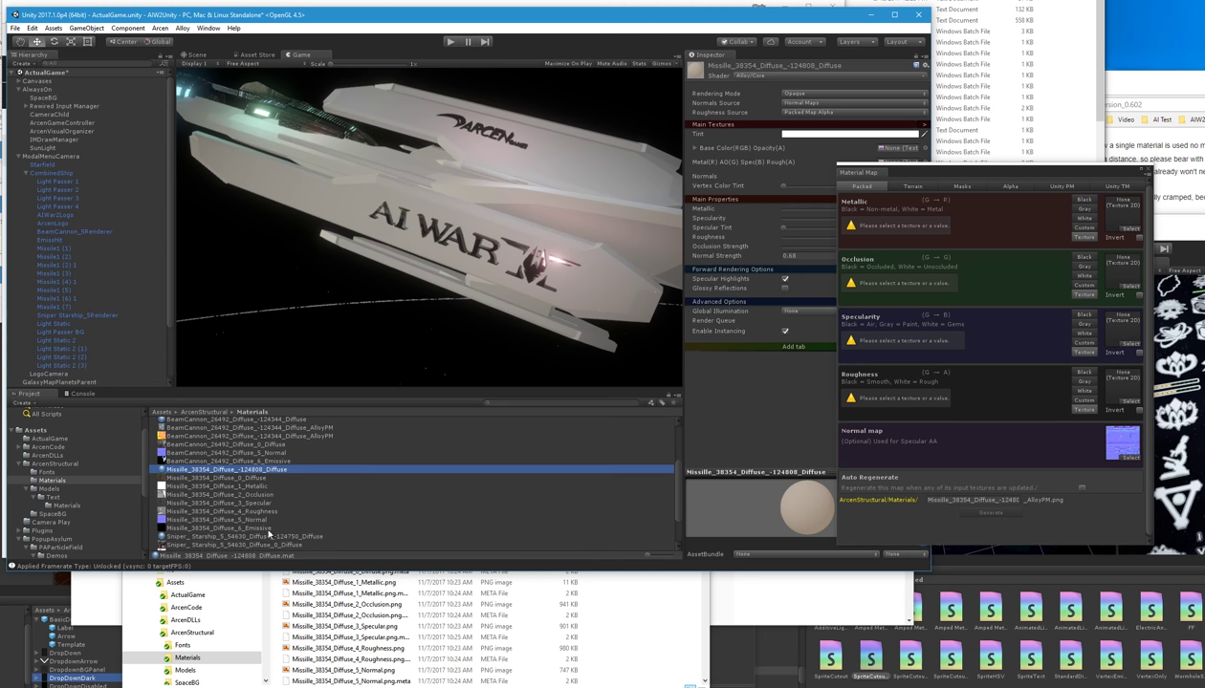
left_click(977, 183)
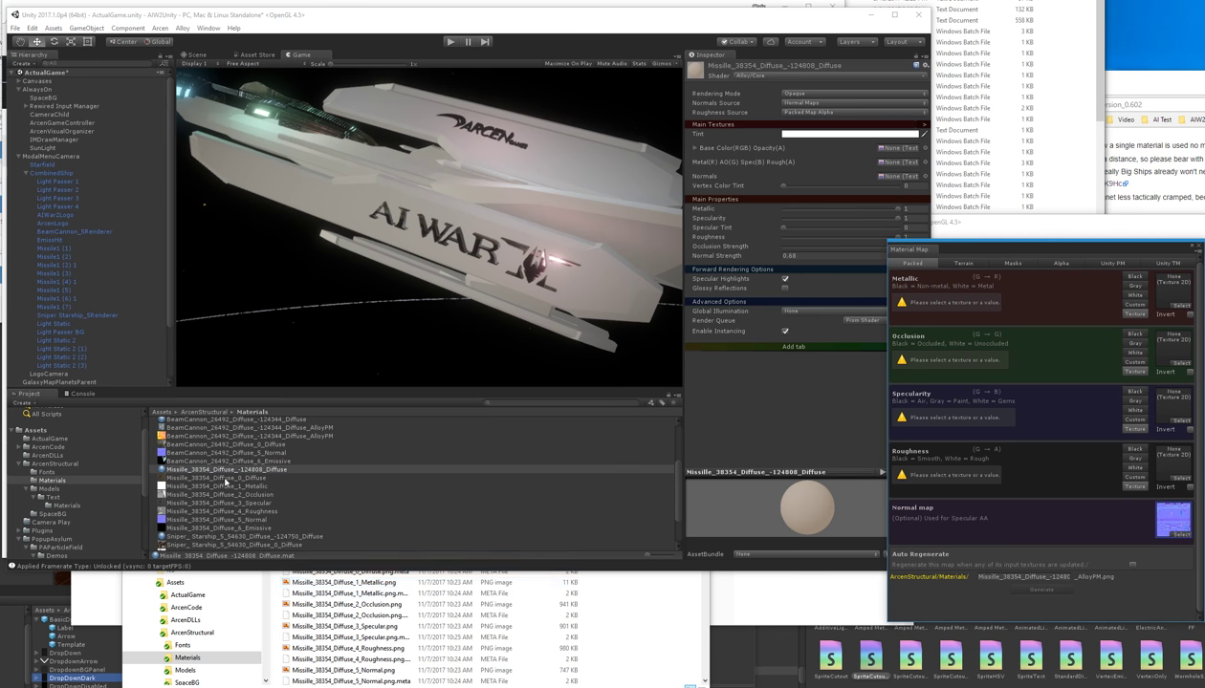
left_click_drag(220, 477, 889, 153)
scroll(245, 501, "down", 2)
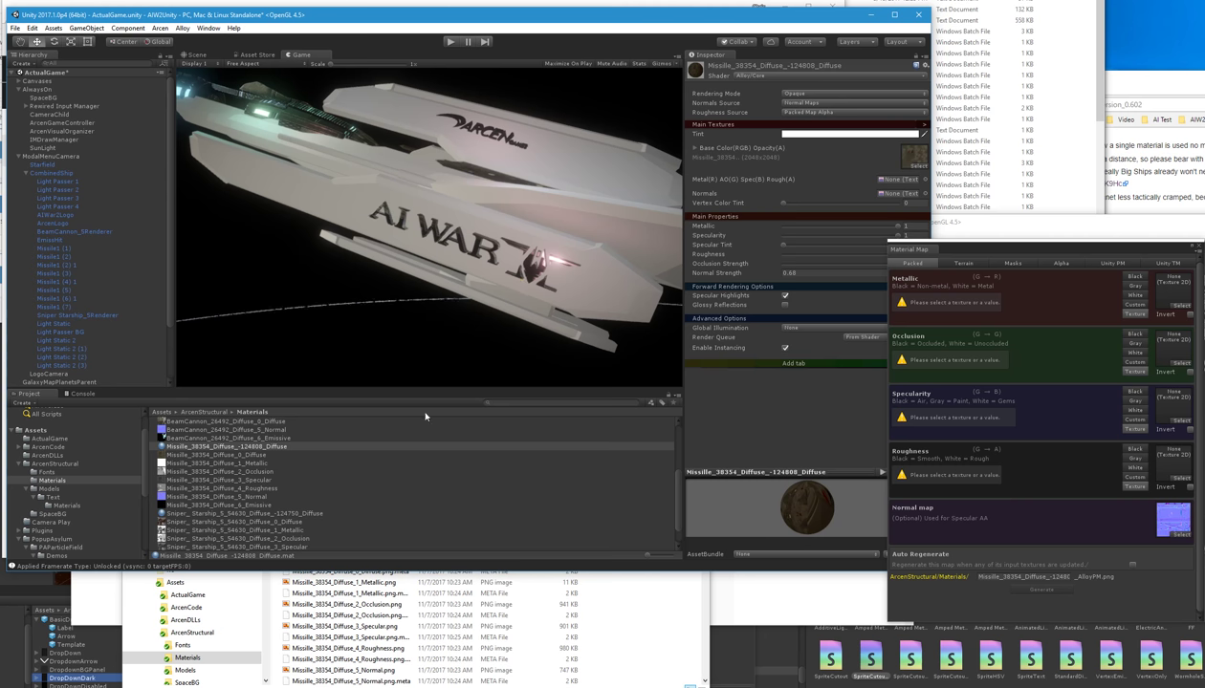
left_click_drag(218, 485, 872, 196)
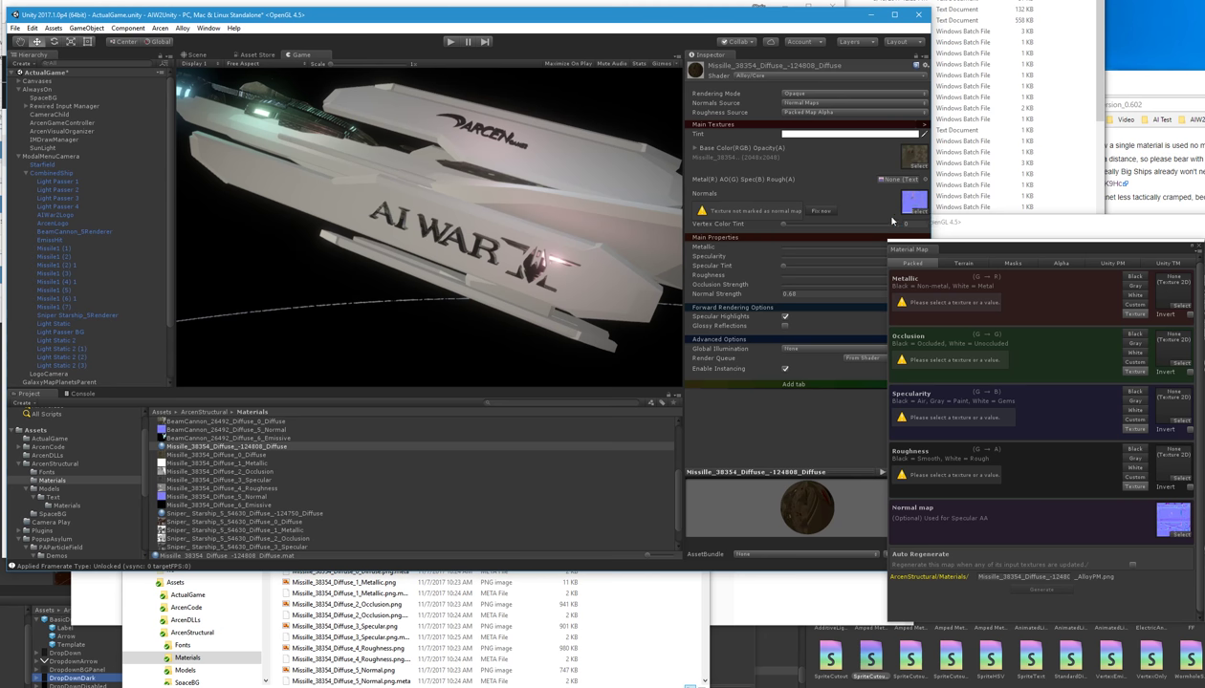
left_click(822, 212)
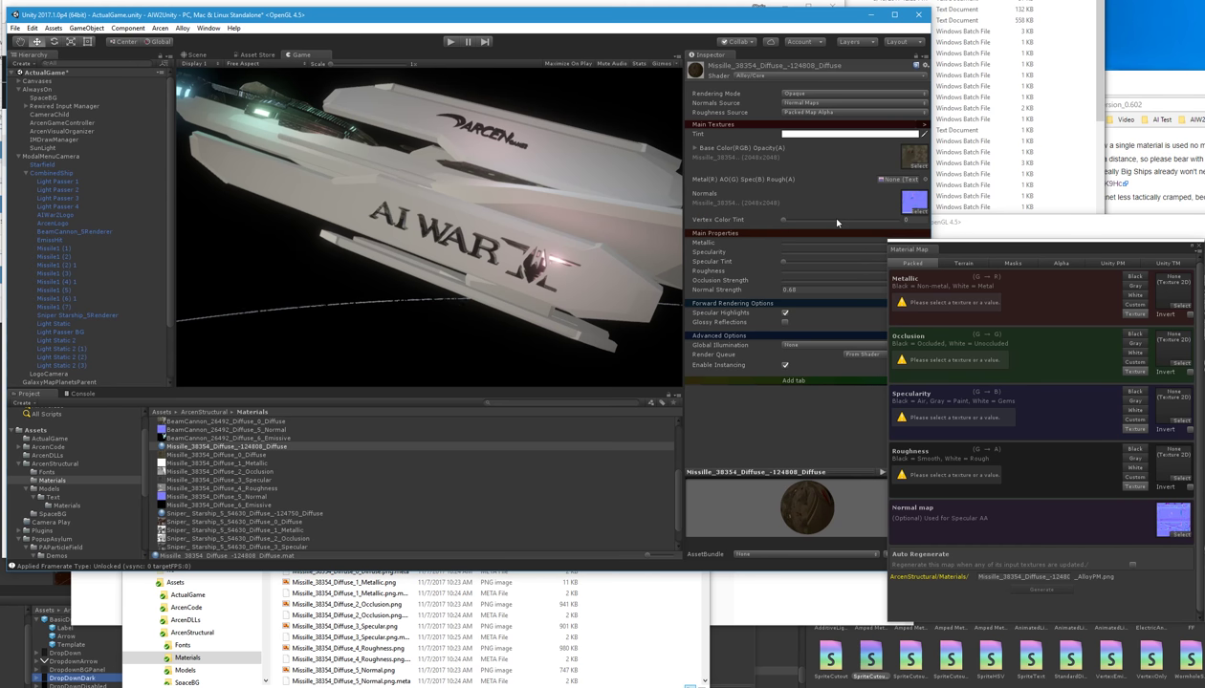
left_click(795, 345)
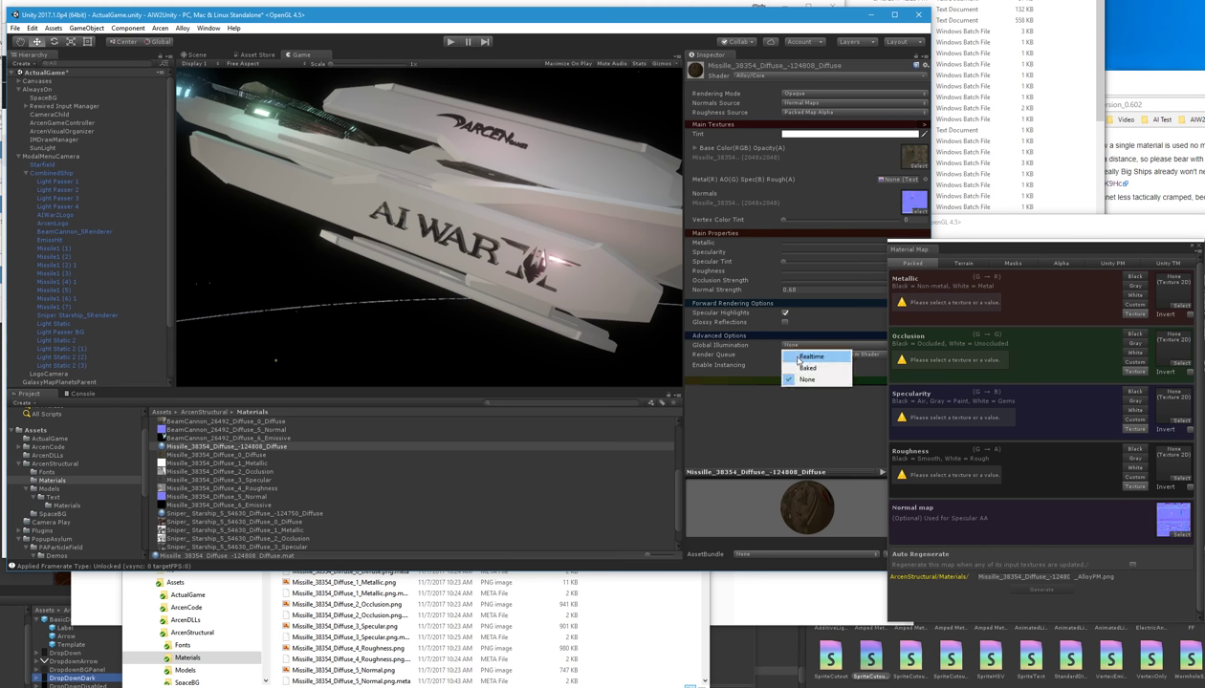
Step: Set Missile's GI to Realtime and pack its Normal, Metallic, Occlusion, Specular and Roughness into an AlloyPM map
left_click(803, 356)
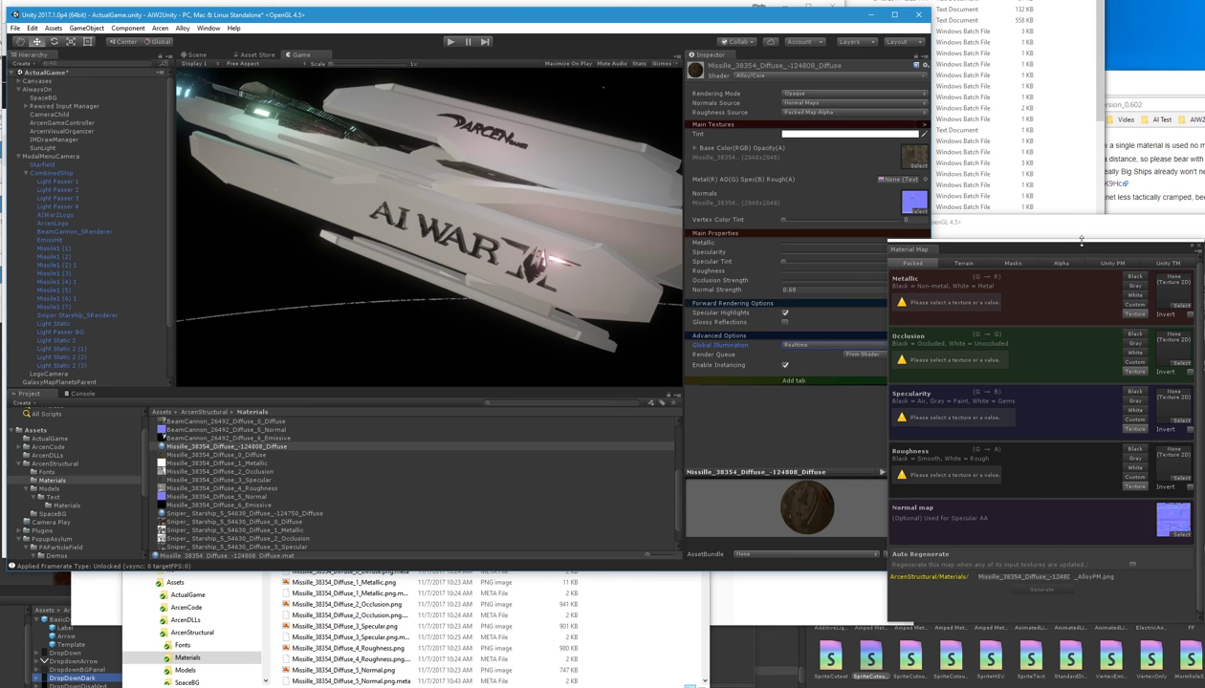
left_click_drag(1038, 245, 973, 227)
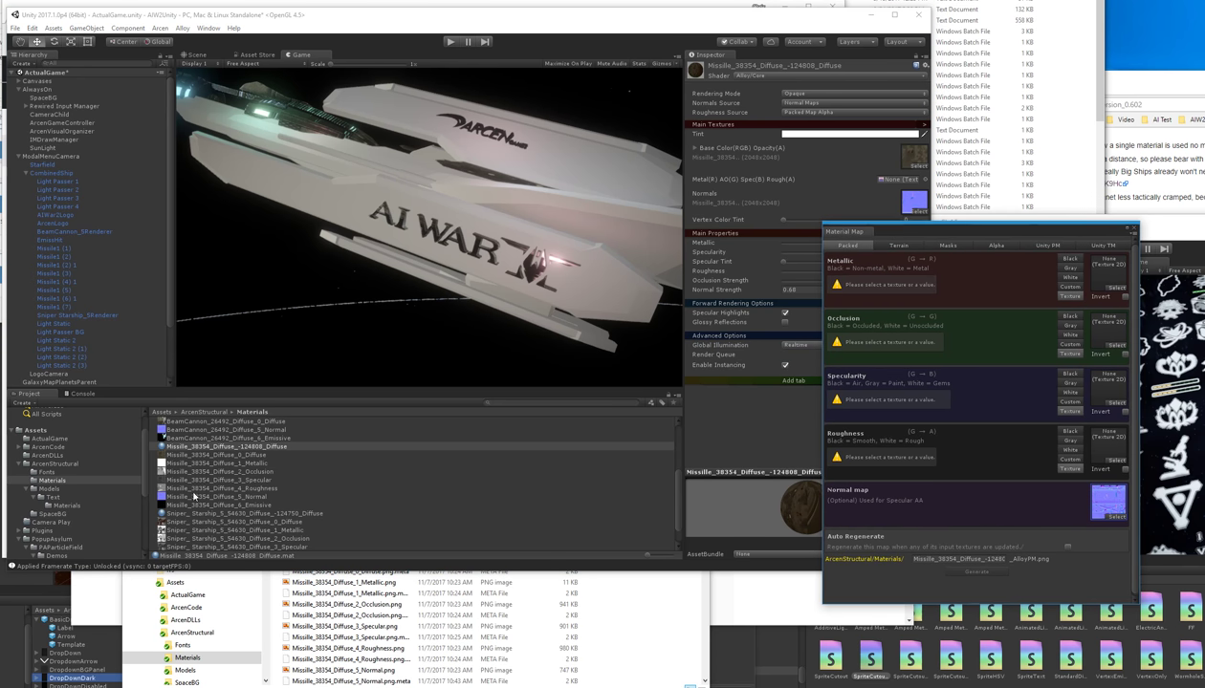
left_click_drag(202, 496, 1097, 506)
left_click_drag(254, 465, 1094, 273)
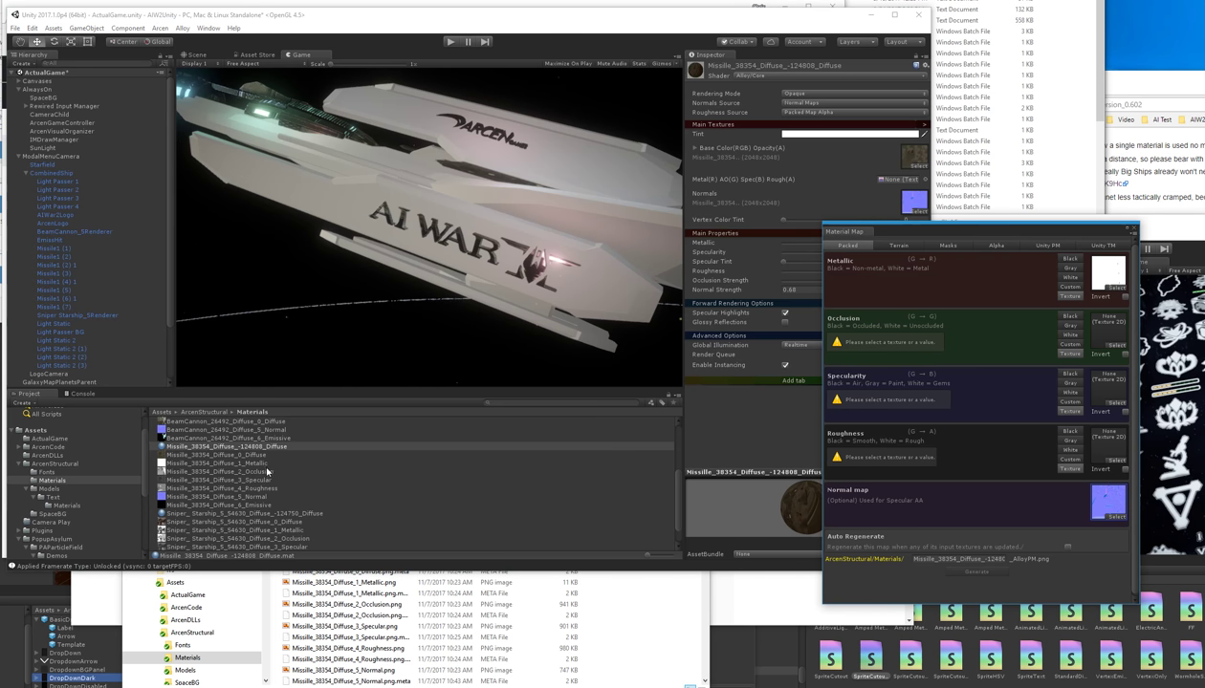
left_click_drag(267, 470, 1094, 336)
left_click_drag(256, 480, 1097, 393)
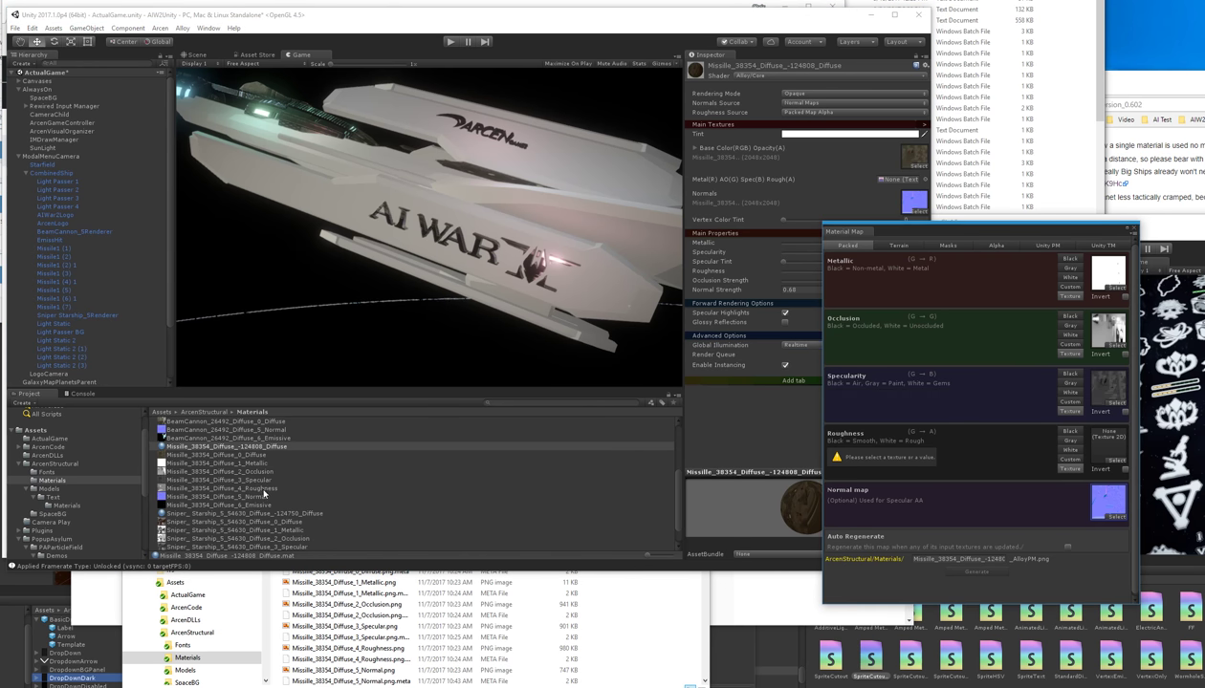
left_click_drag(265, 490, 1090, 451)
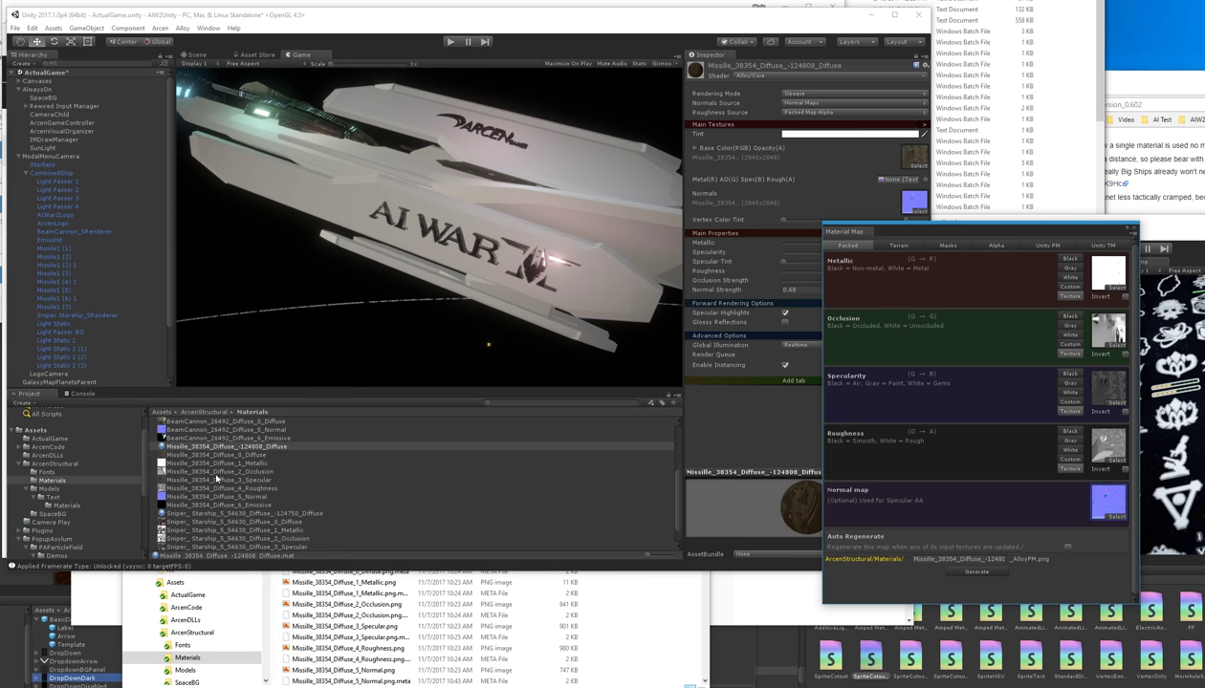
left_click(224, 446)
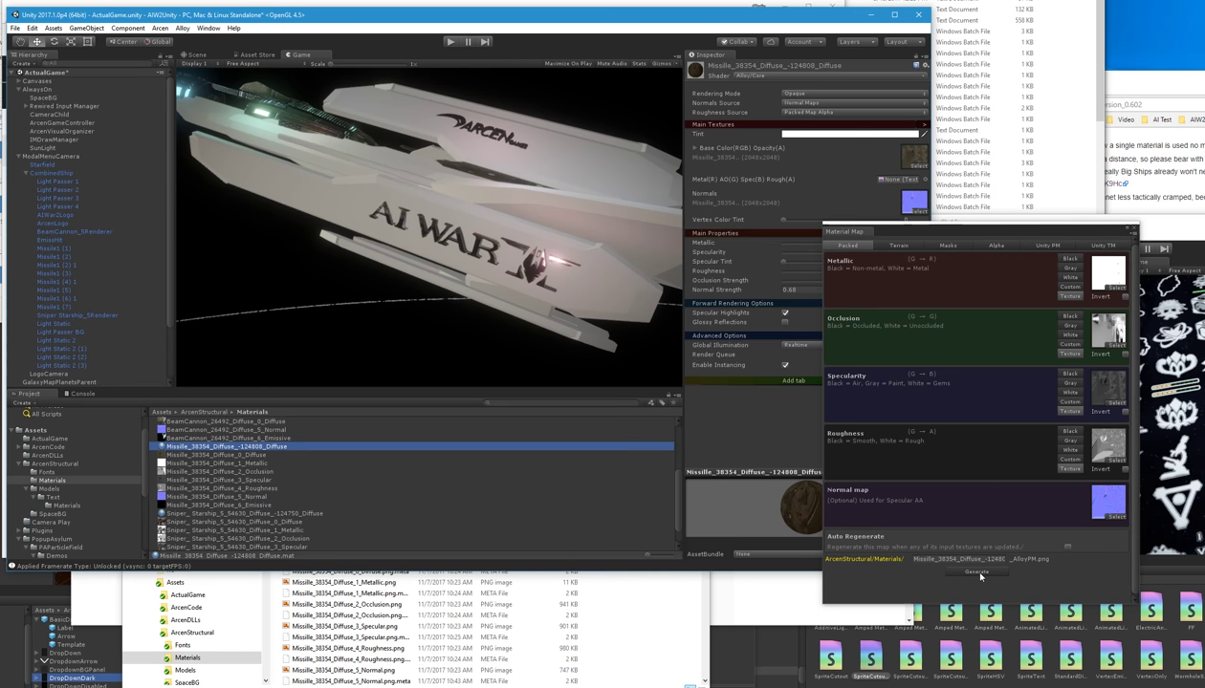
left_click(976, 572)
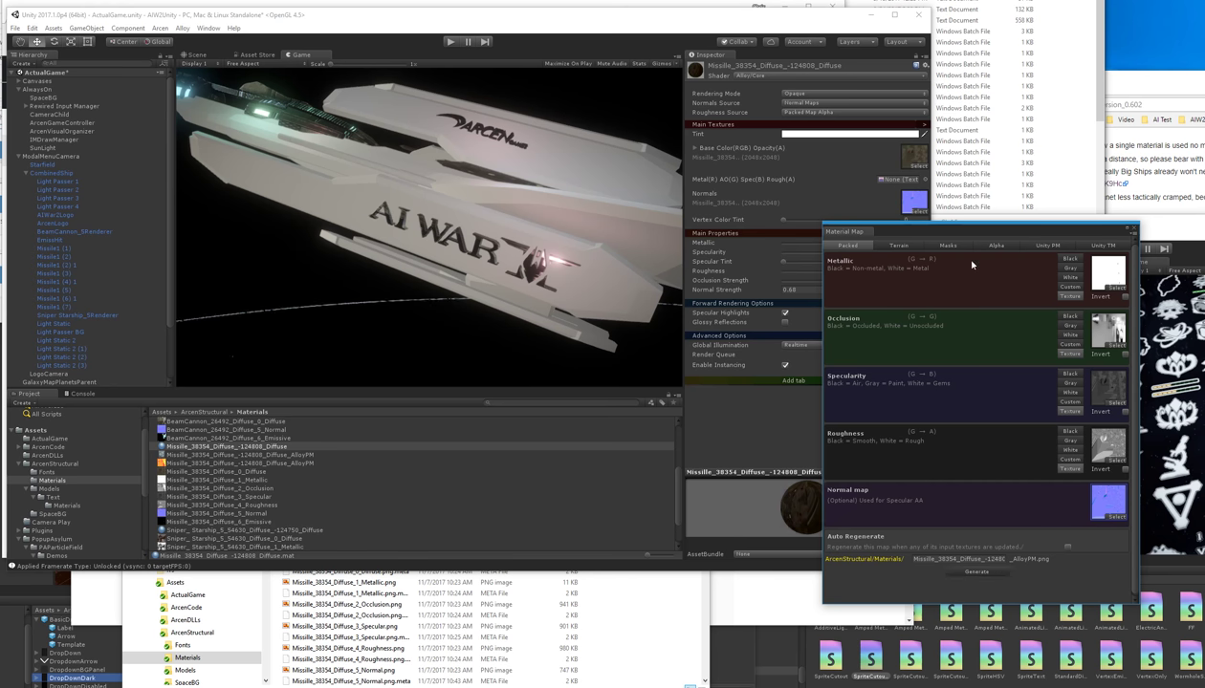
Step: Apply the Missile AlloyPM map to Metal/AO/Spec/Rough and turn on Glossy Reflections
left_click_drag(918, 236, 972, 292)
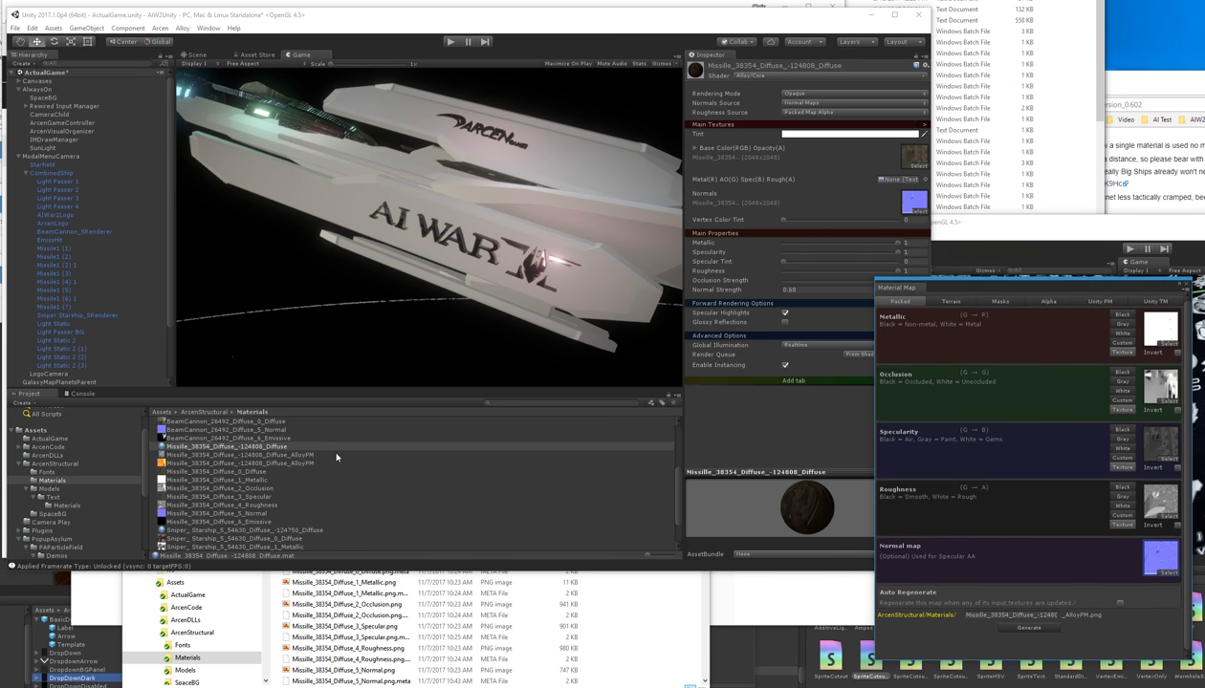
left_click_drag(296, 459, 884, 190)
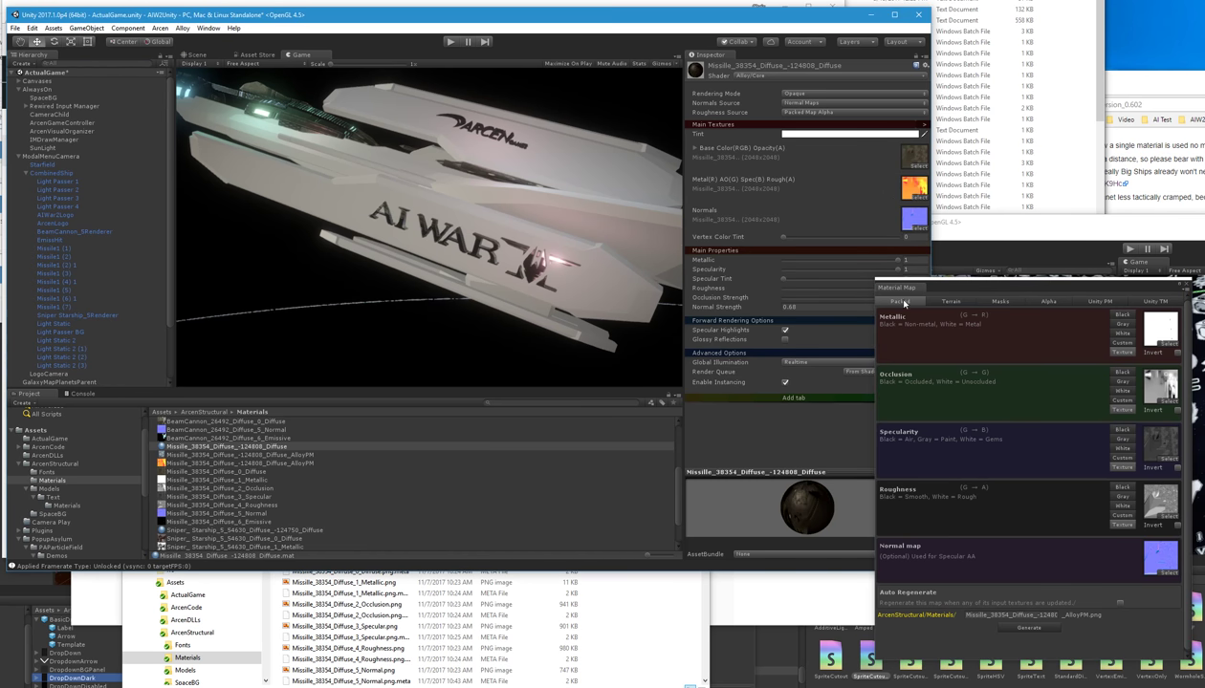
left_click_drag(948, 282, 973, 282)
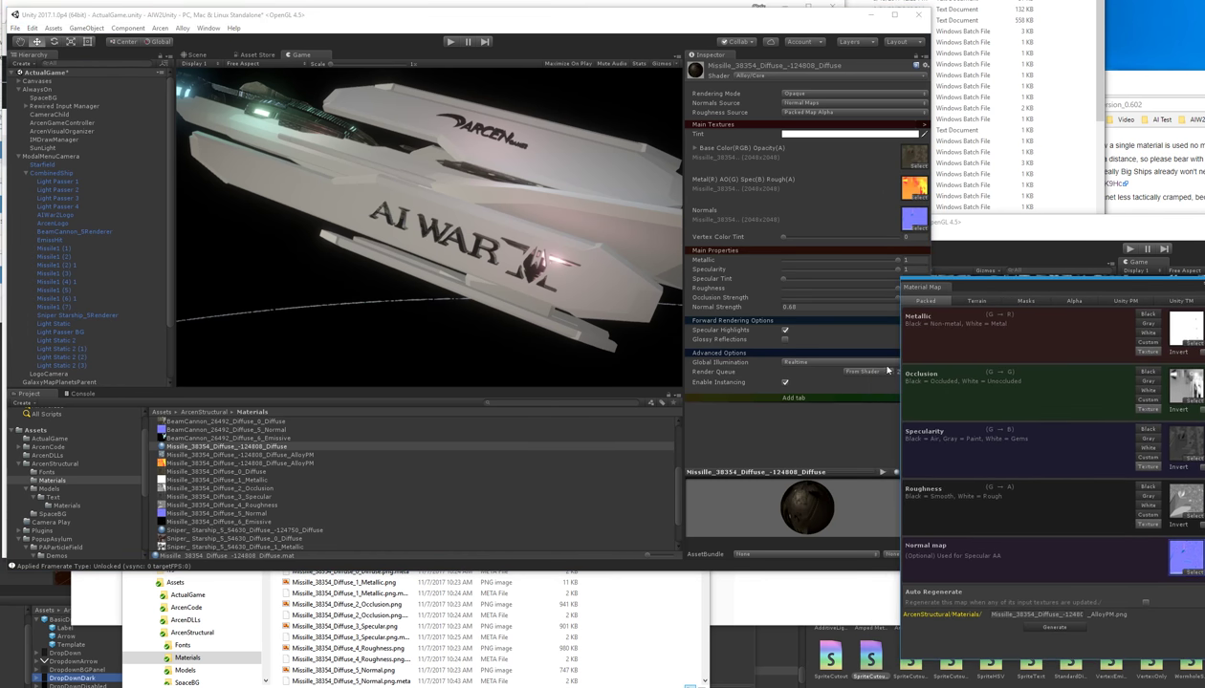
left_click(784, 340)
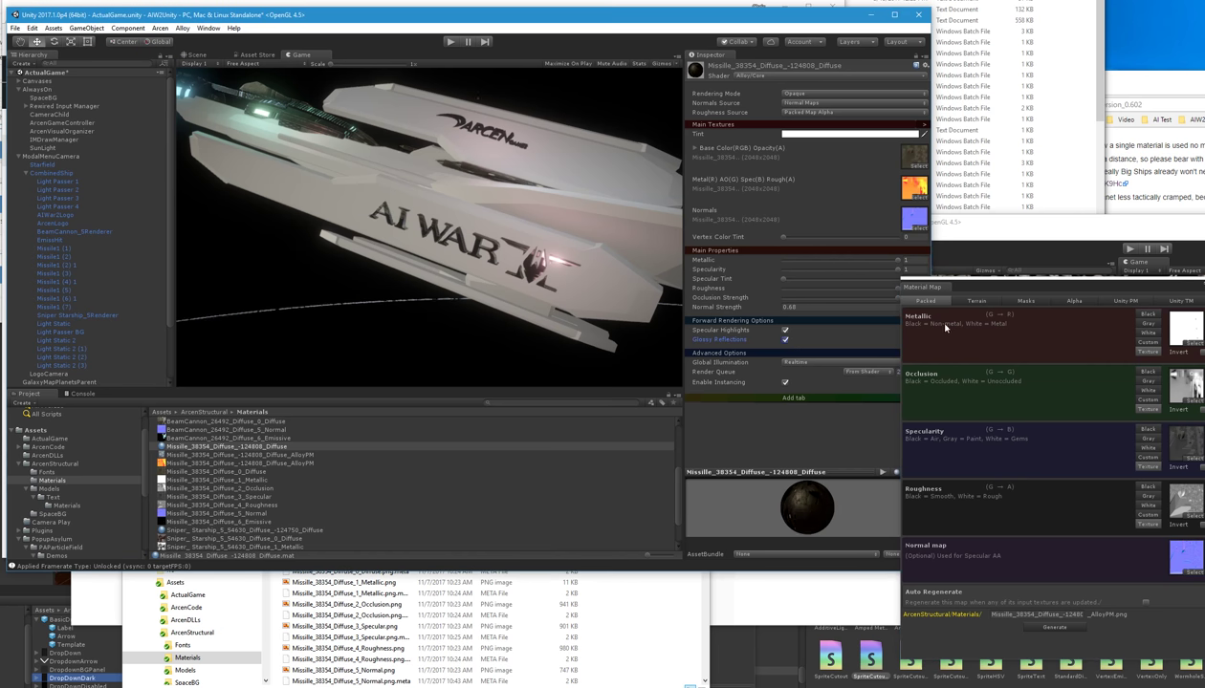
left_click_drag(954, 287, 1006, 299)
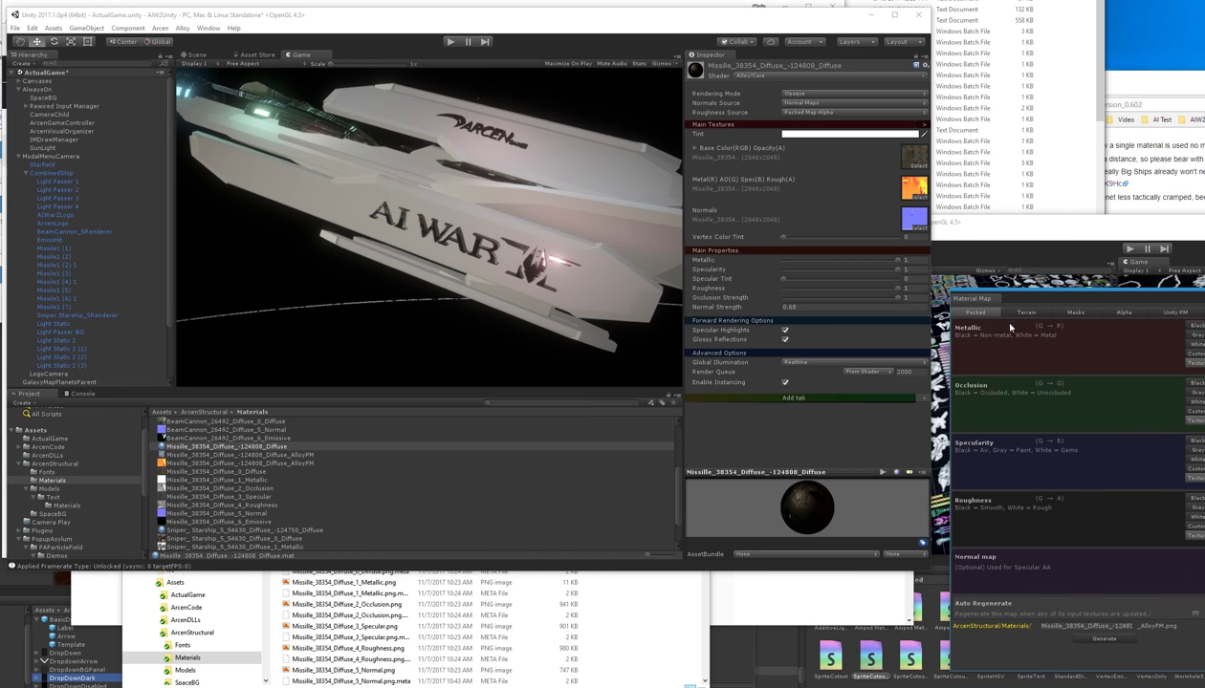
Step: Add an Emission section to the Missile material, masked by its Emissive texture
left_click(911, 396)
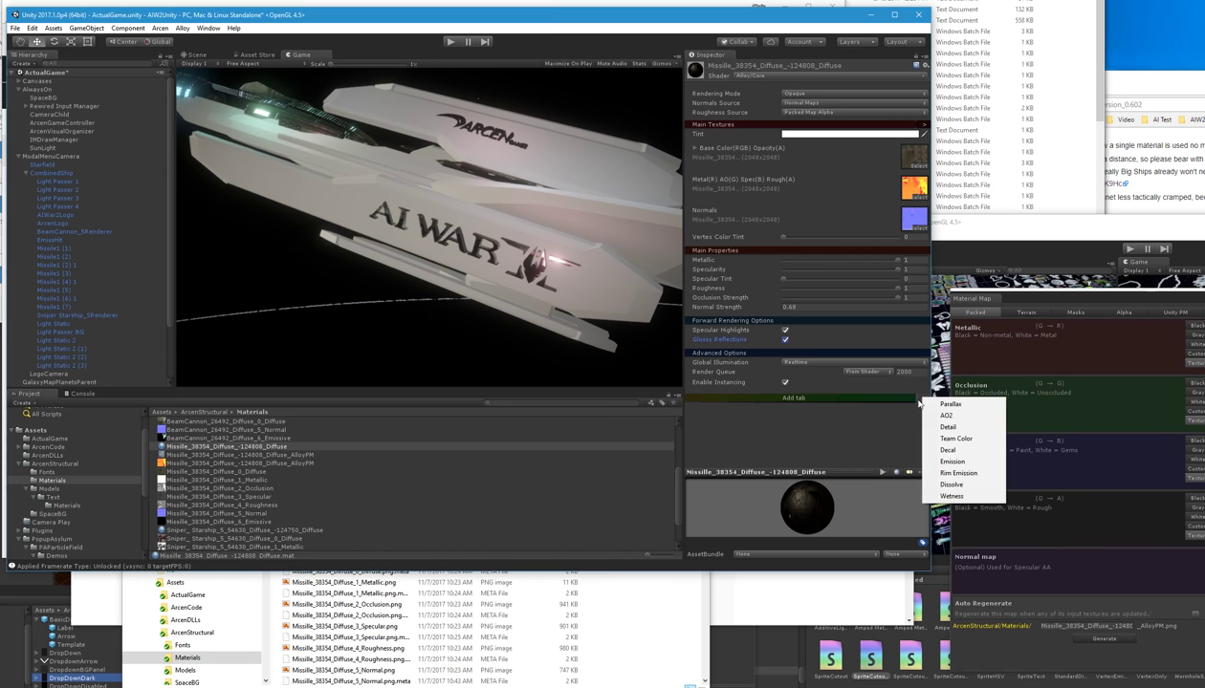
left_click(952, 462)
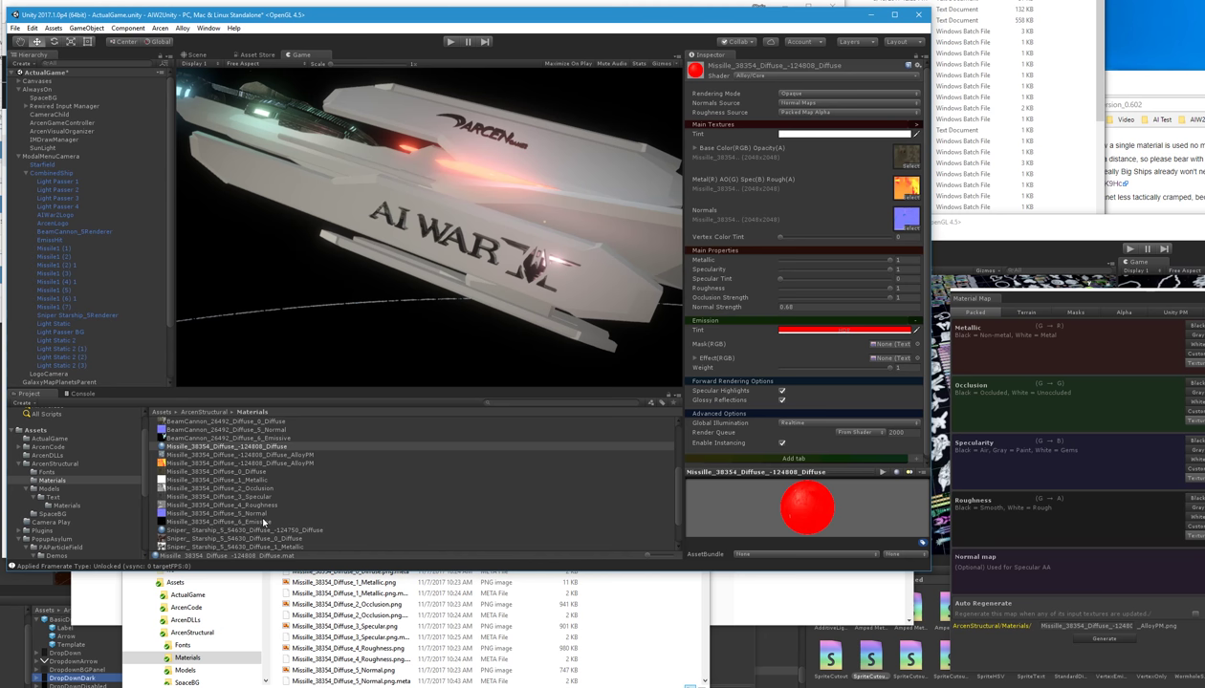
left_click_drag(264, 522, 879, 350)
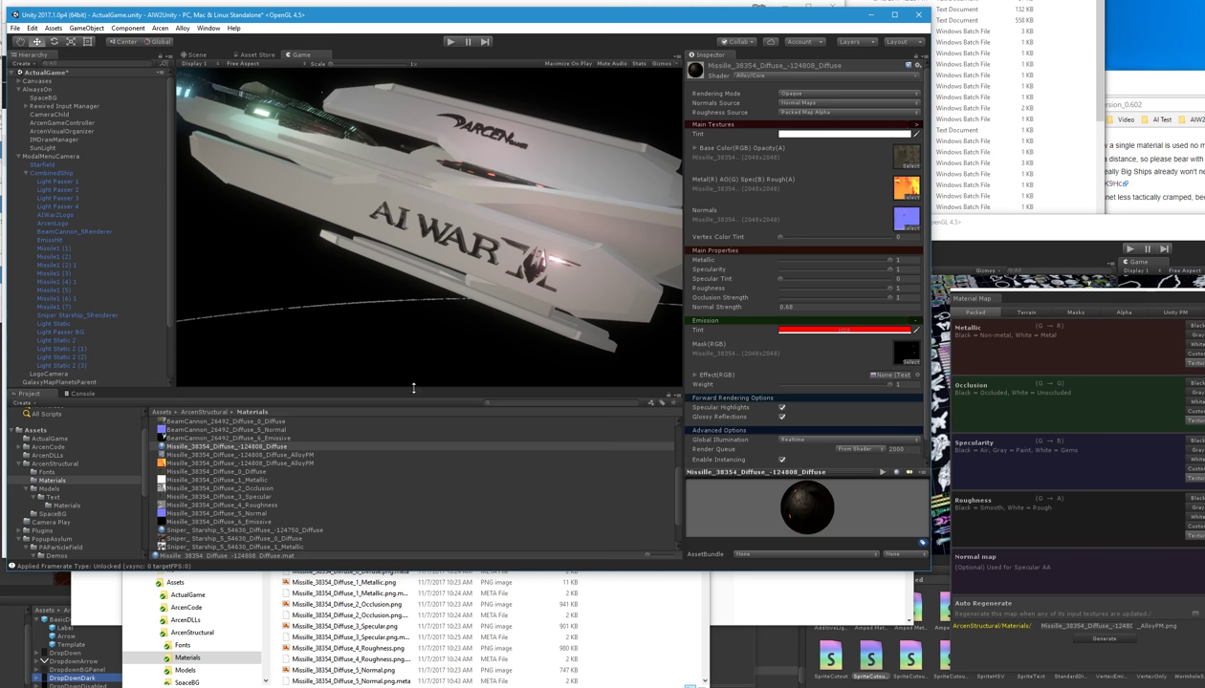
Step: Delete the Missile 1_Metallic, 2_Occlusion, 3_Specular and 4_Roughness textures from the Materials folder
left_click(247, 478)
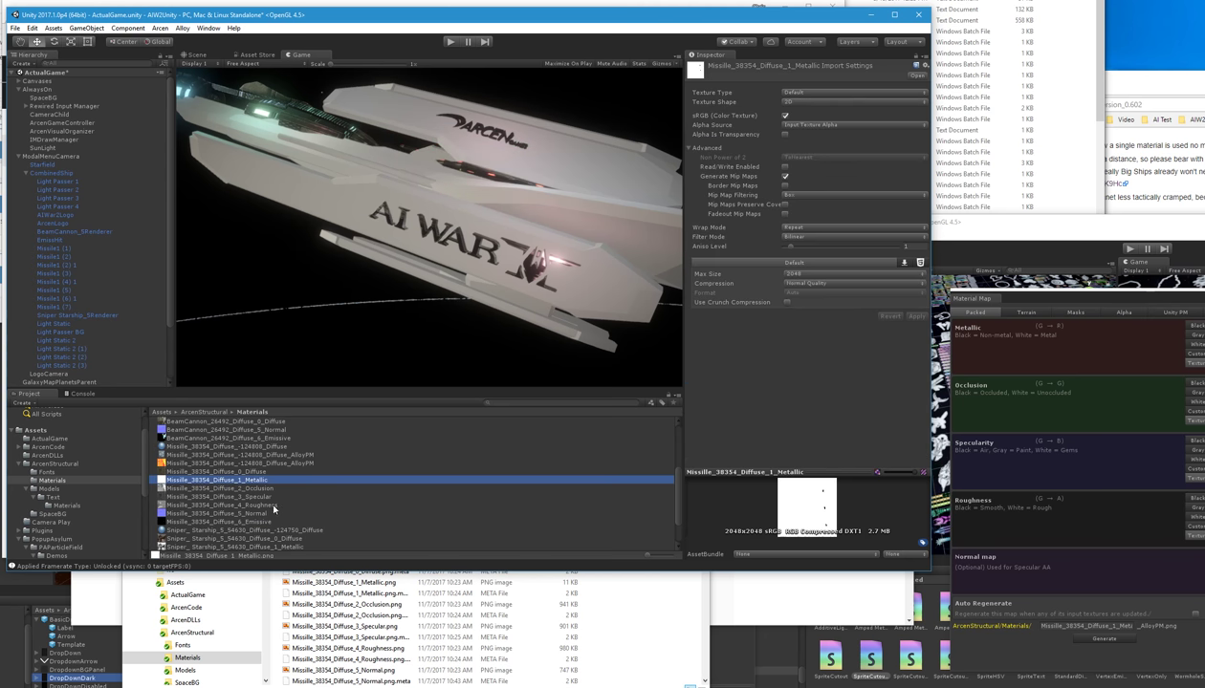
left_click(273, 505, "shift")
key("Delete")
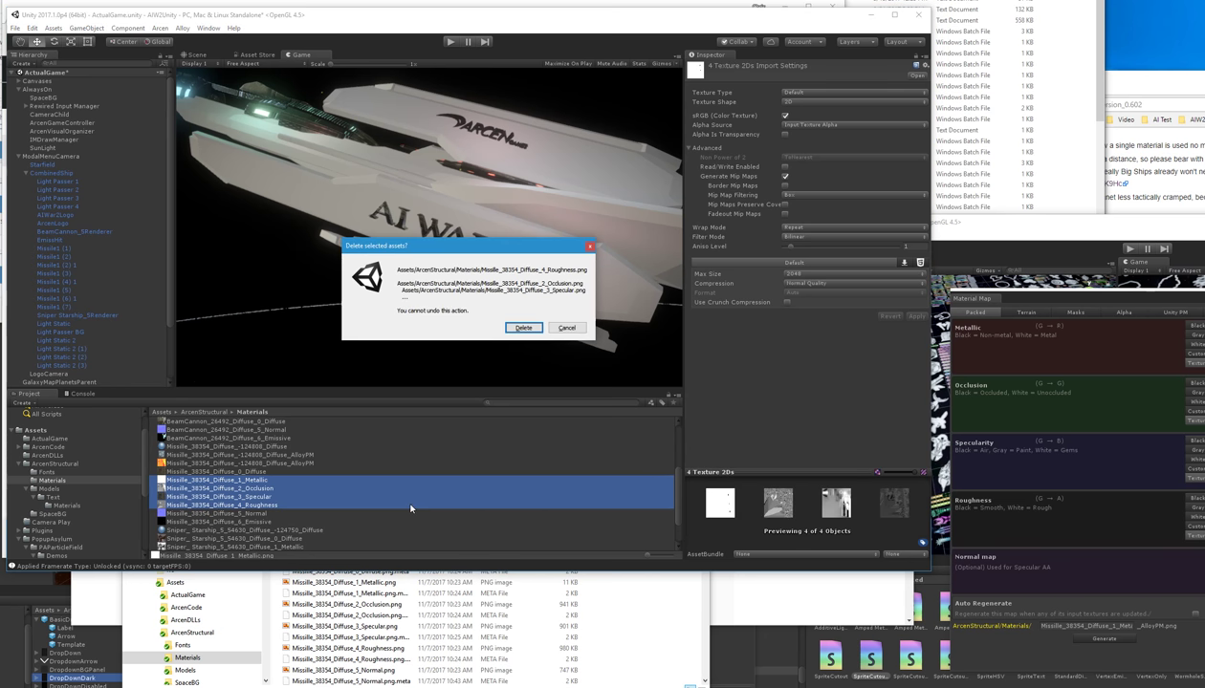
left_click(520, 326)
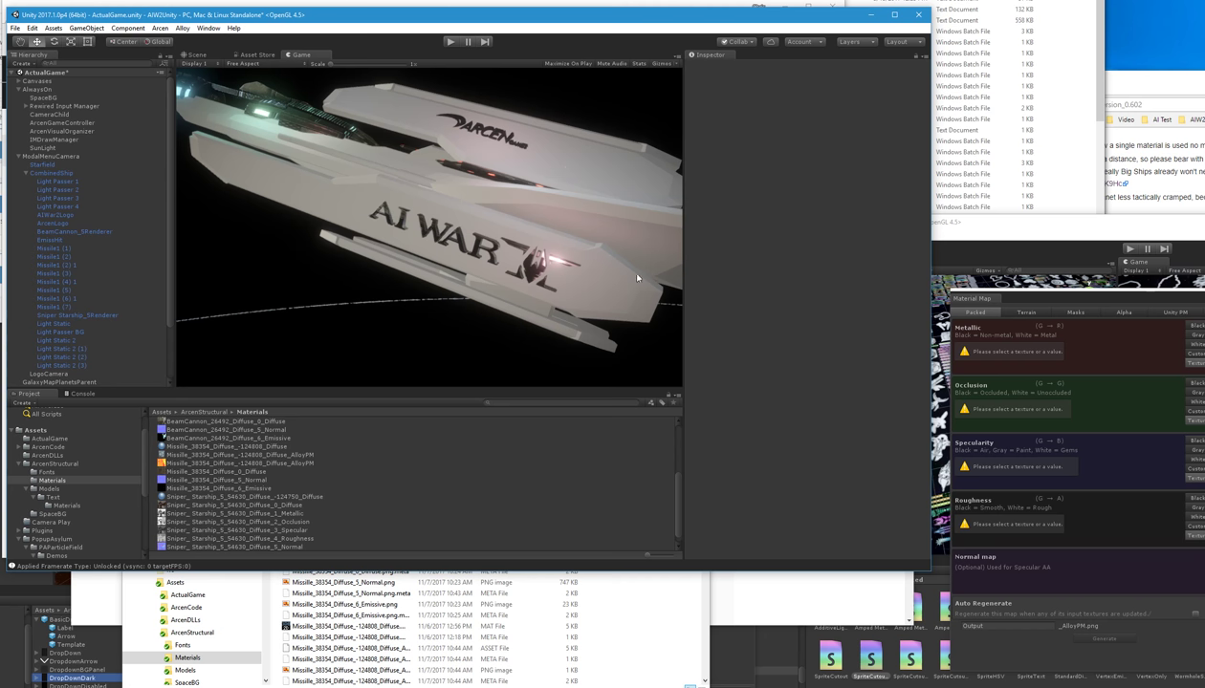
Step: Give the Sniper starship material its Diffuse as Base Color and Normal as a fixed normal map
left_click_drag(1059, 290, 945, 214)
scroll(383, 470, "down", 1)
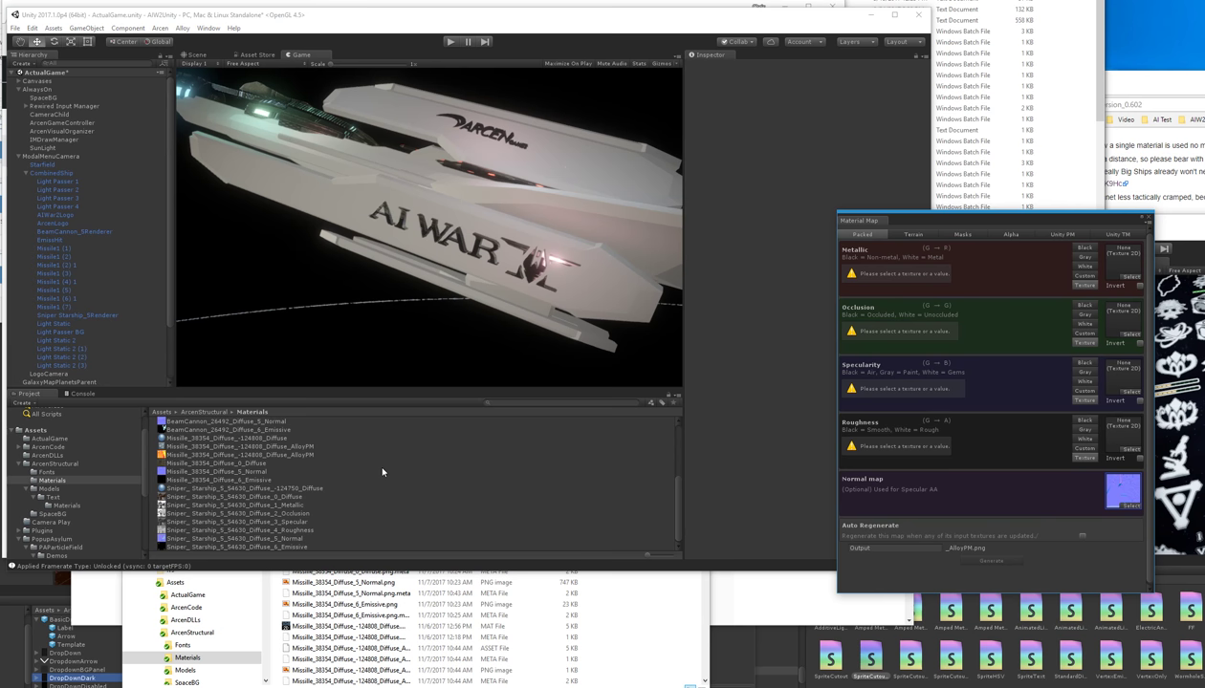
left_click(261, 488)
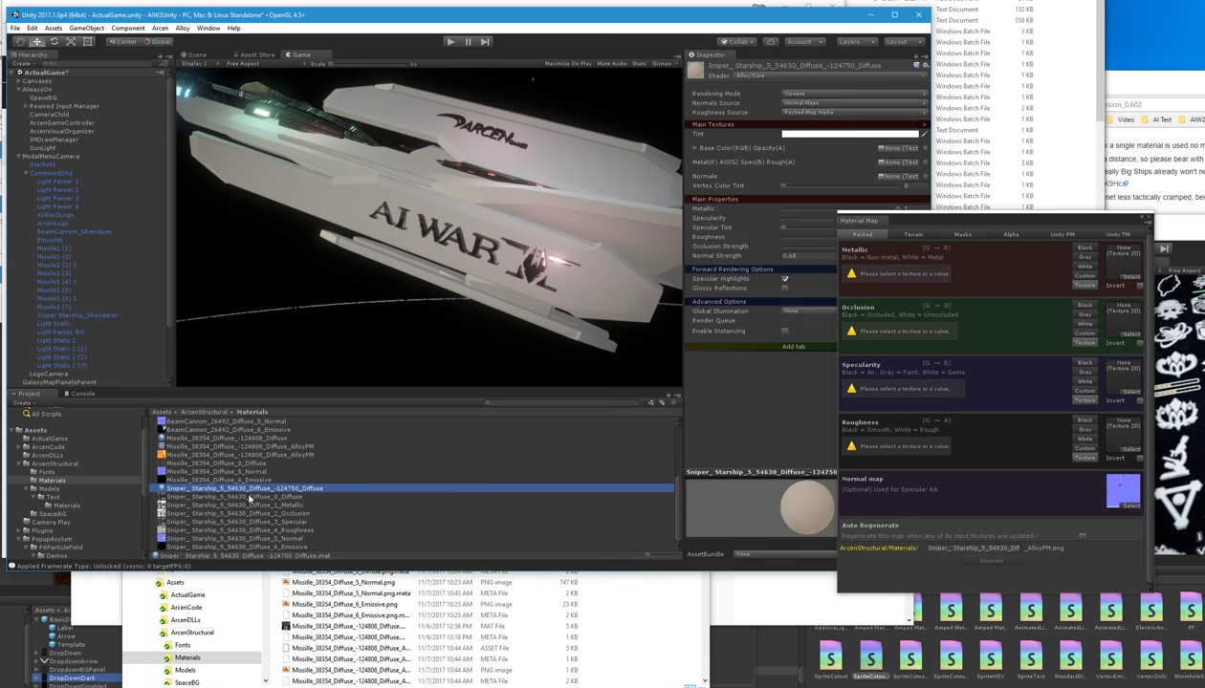
left_click_drag(258, 498, 878, 155)
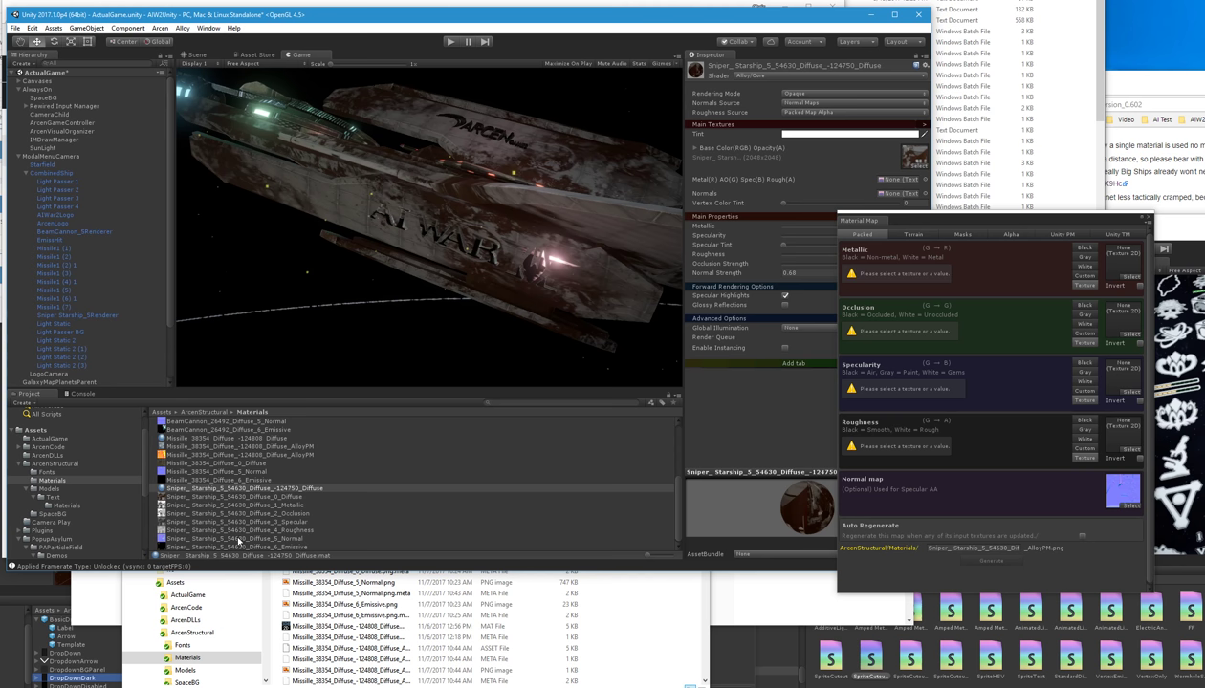
left_click_drag(238, 542, 881, 198)
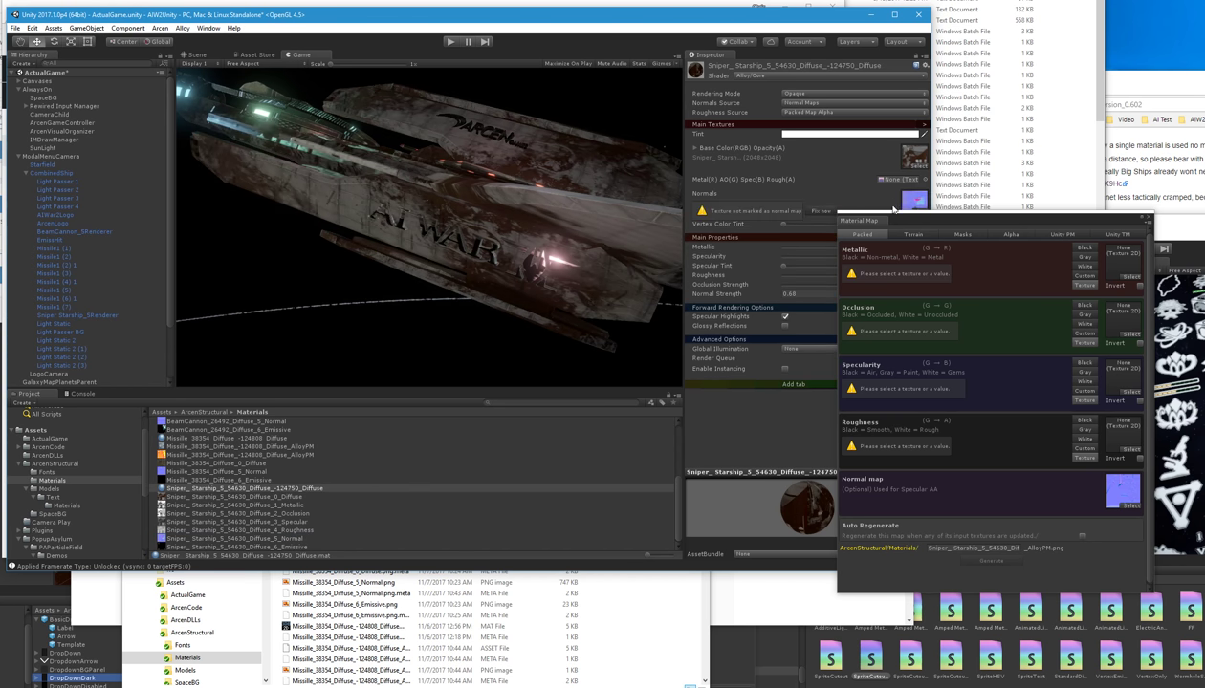
left_click(810, 291)
Step: Set the Sniper material's Normal Strength to 1, glancing at the Missile and BeamCannon materials
type("1")
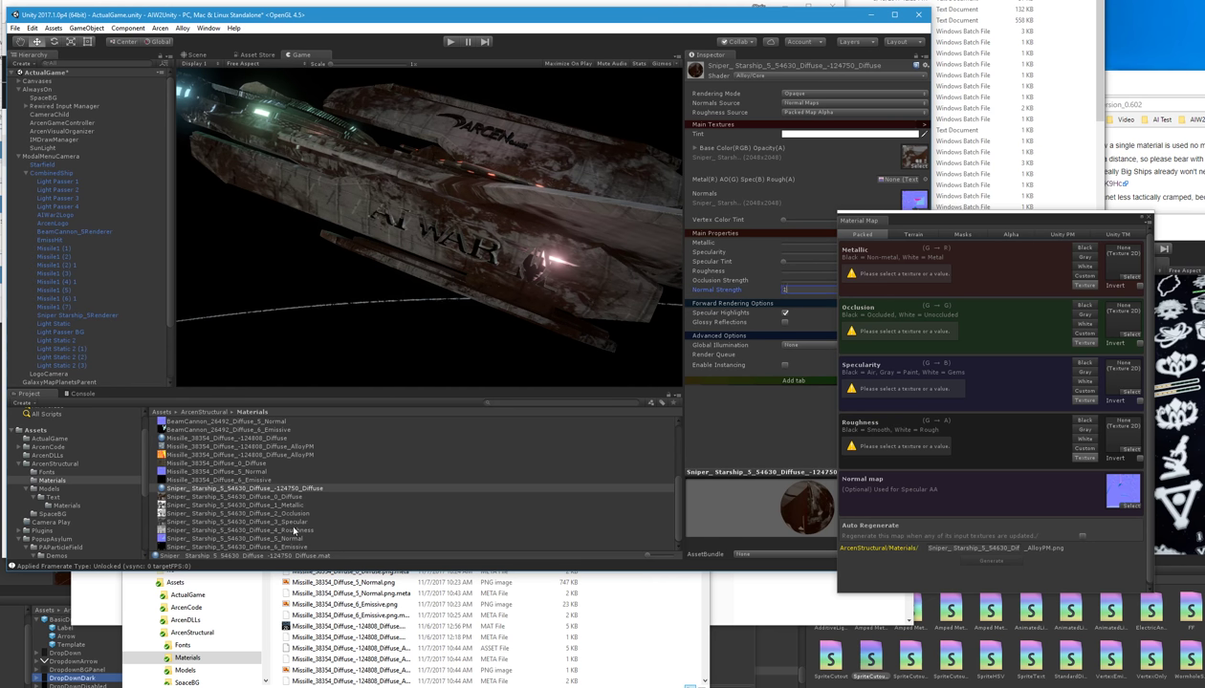
left_click(212, 436)
left_click(813, 305)
type("1")
scroll(194, 446, "up", 2)
scroll(194, 446, "up", 2)
left_click(197, 446)
scroll(243, 478, "down", 4)
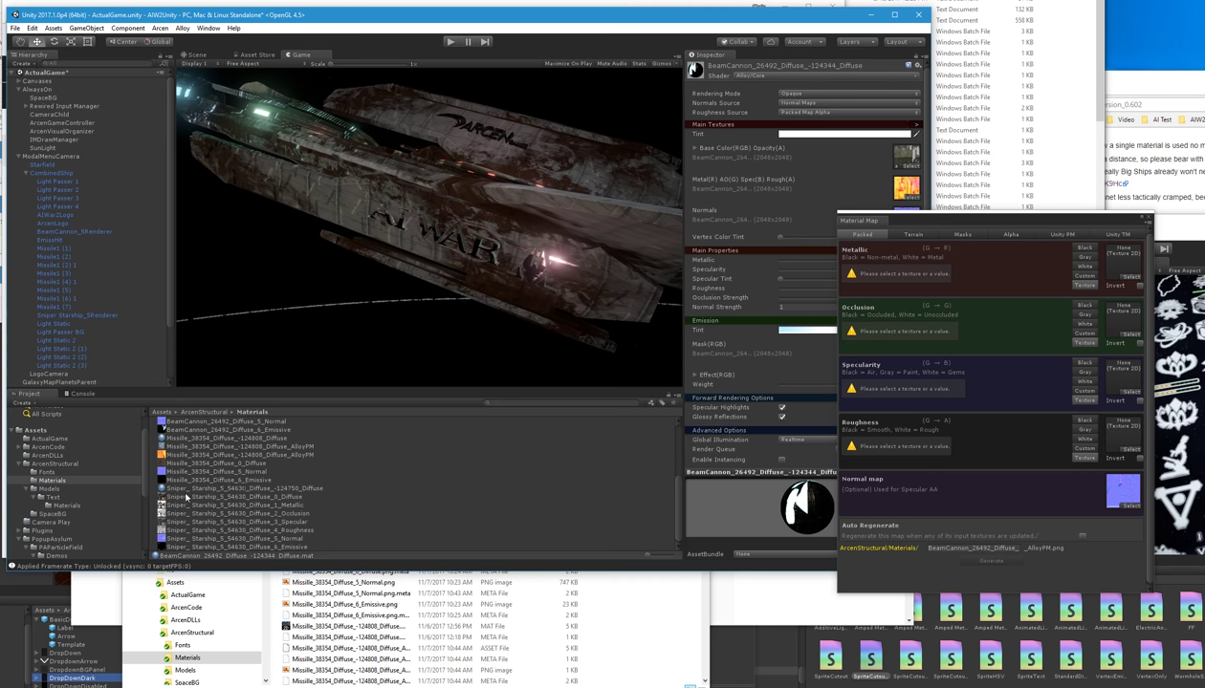
left_click(185, 487)
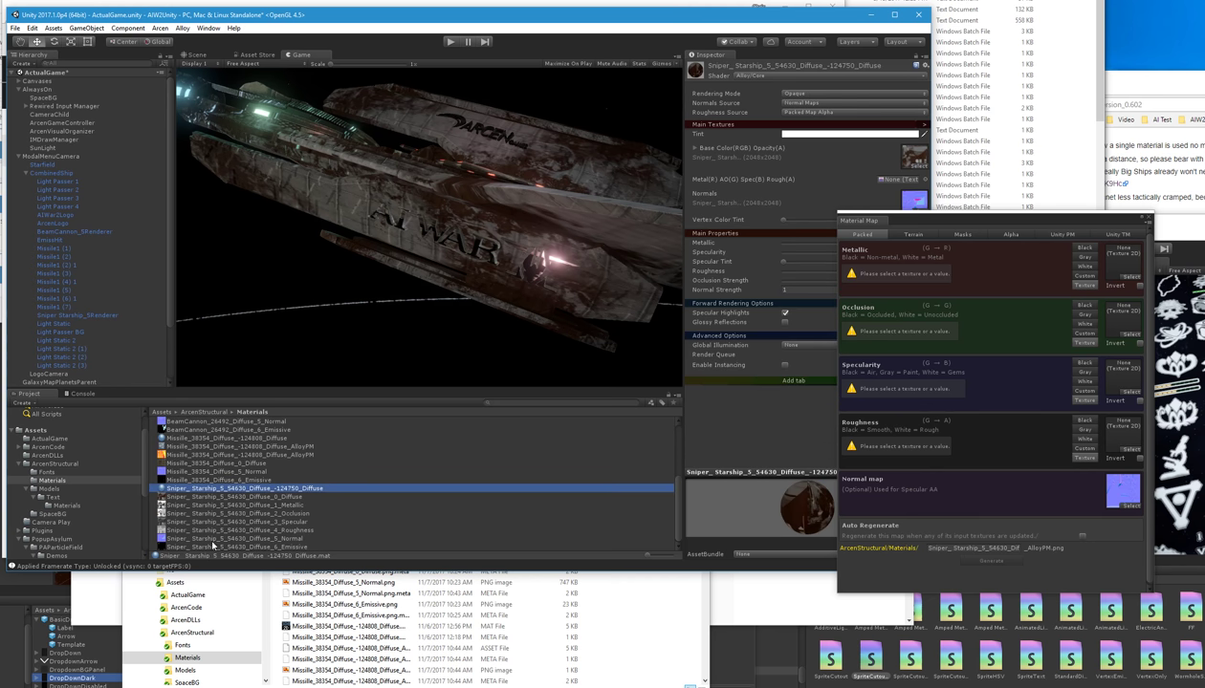
Step: Feed the Sniper's Normal, Metallic, Occlusion, Specular and Roughness textures into the packer and generate its AlloyPM map
left_click_drag(201, 540, 1126, 499)
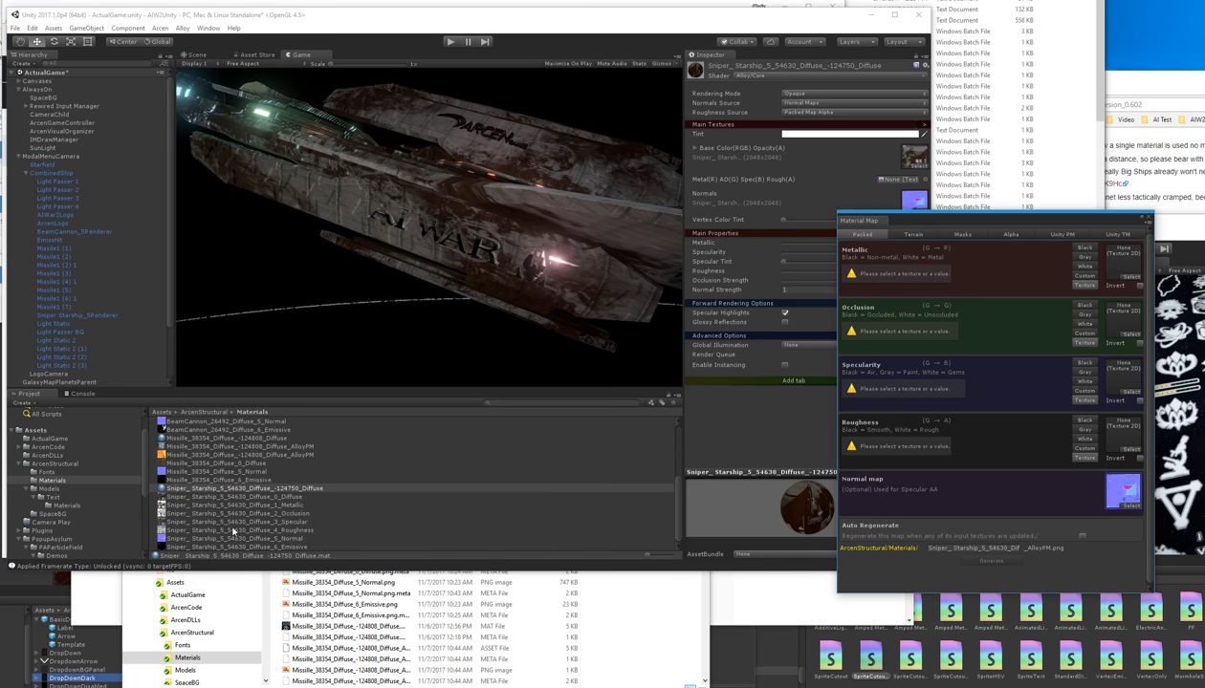
left_click_drag(246, 506, 1109, 264)
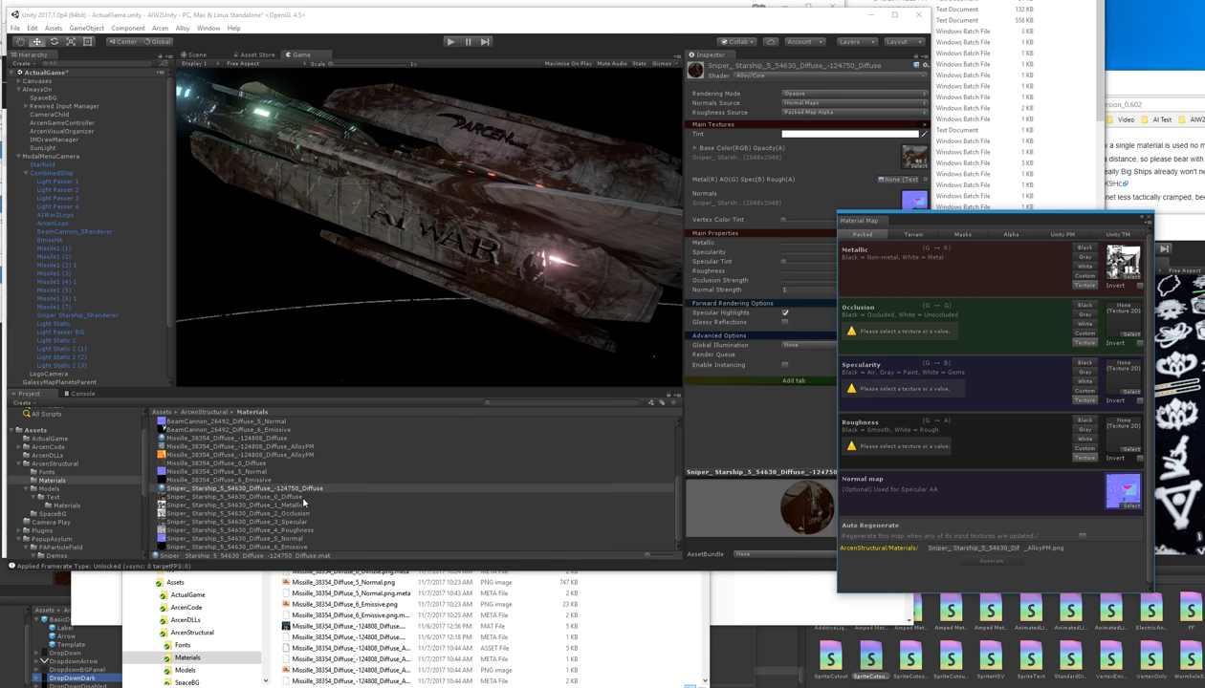
left_click_drag(293, 514, 1128, 316)
left_click_drag(295, 522, 1109, 382)
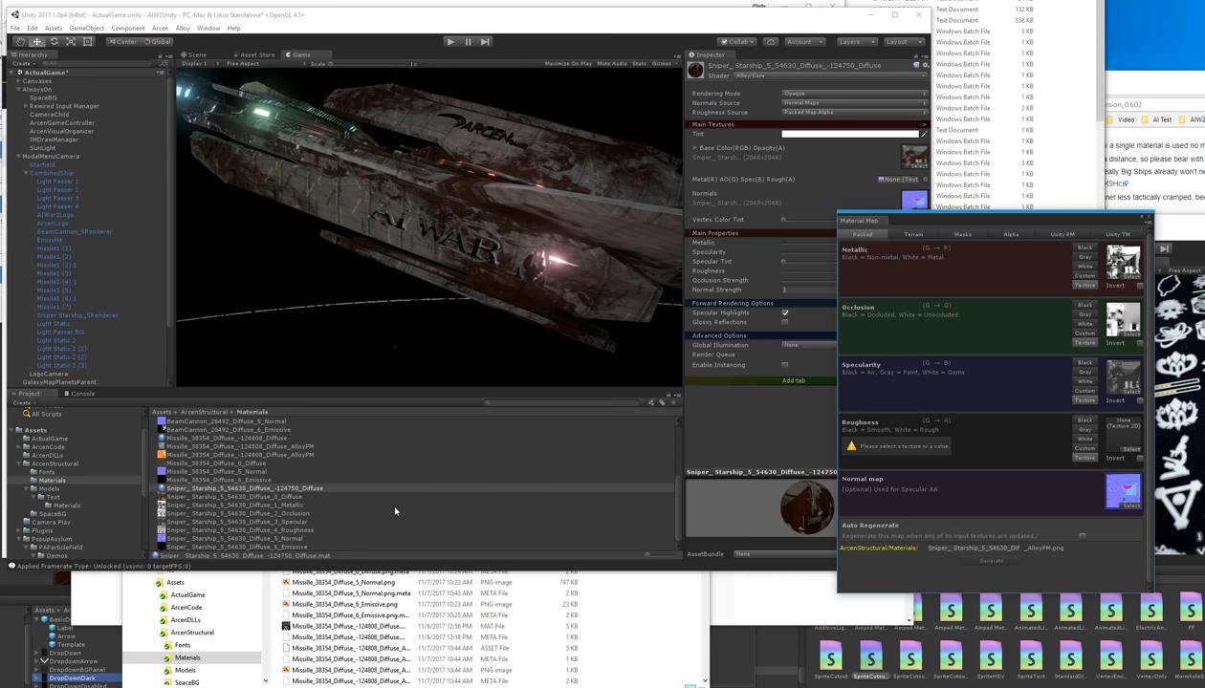
left_click_drag(299, 529, 1109, 437)
left_click(216, 499)
left_click(216, 488)
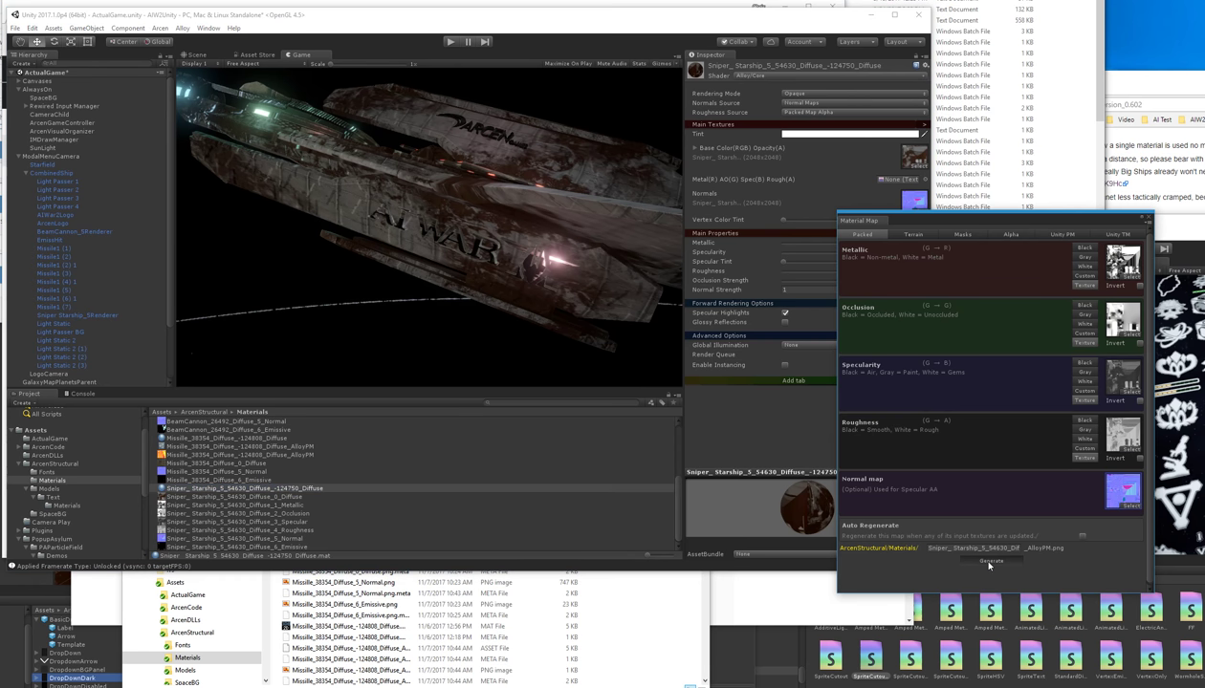
left_click(990, 562)
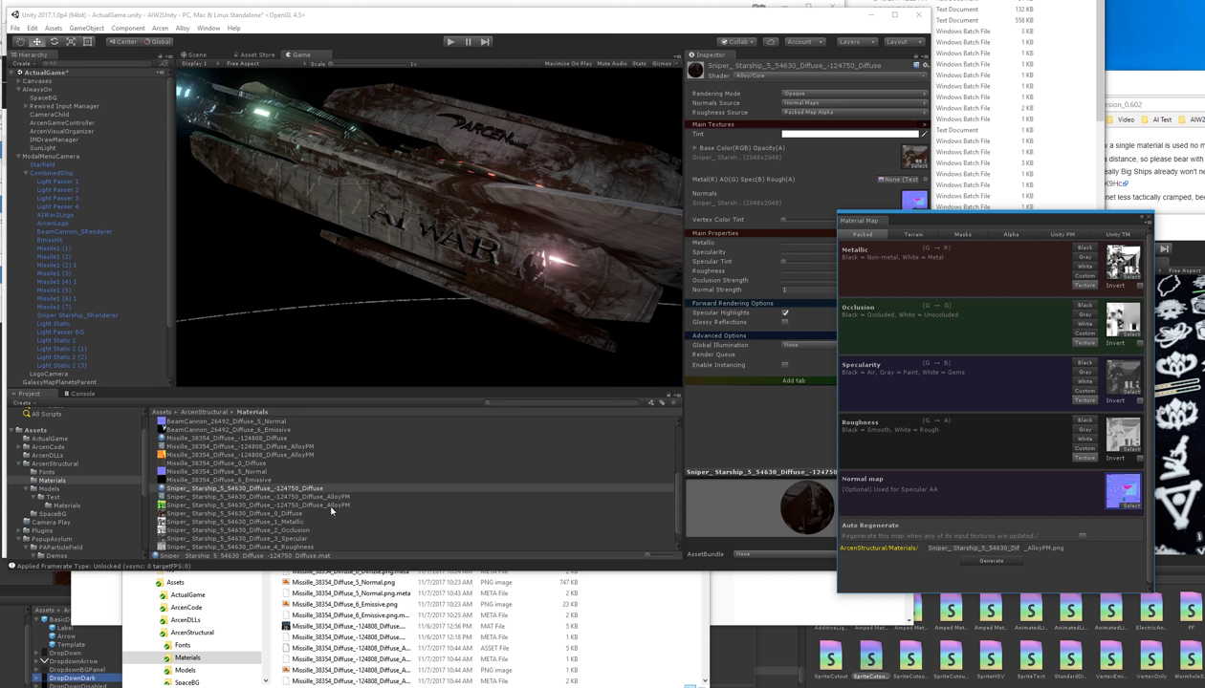
Step: Apply the Sniper AlloyPM map to Metal/AO/Spec/Rough, toggle Glossy Reflections, and set GI to Realtime
left_click_drag(330, 508, 892, 184)
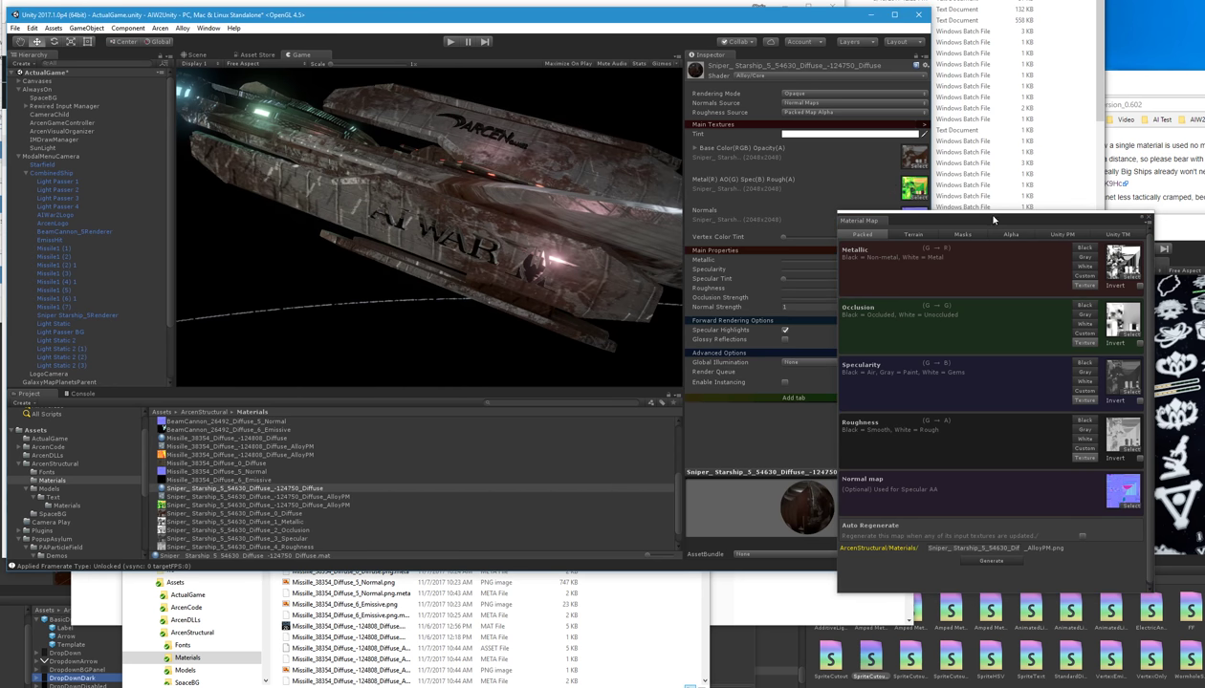
left_click_drag(995, 221, 1129, 310)
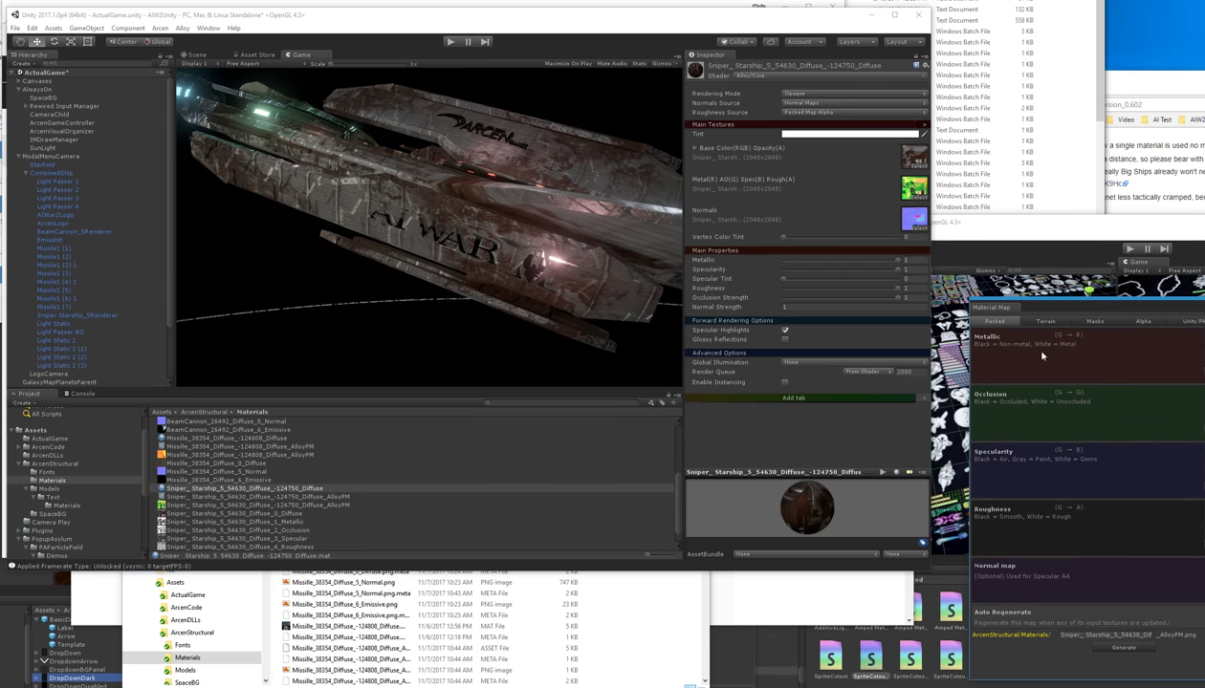
left_click(784, 339)
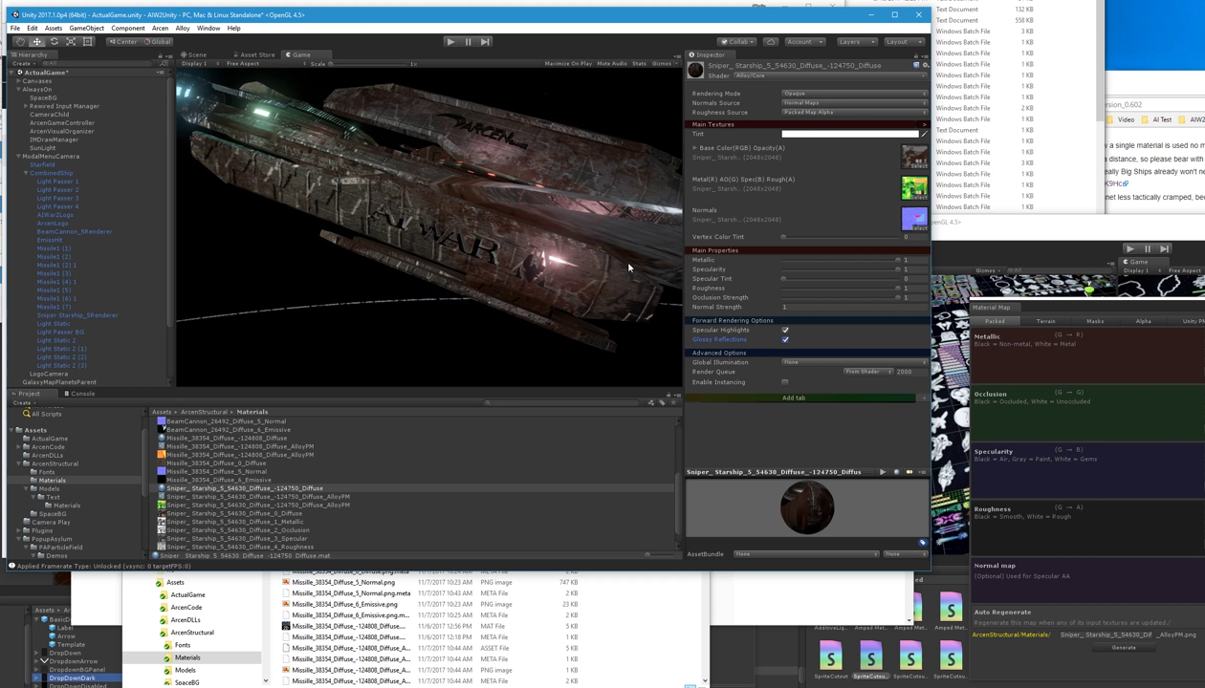
left_click(802, 363)
left_click(813, 374)
Step: Add an Emission section to the Sniper material, masked by its Emissive texture
left_click(912, 399)
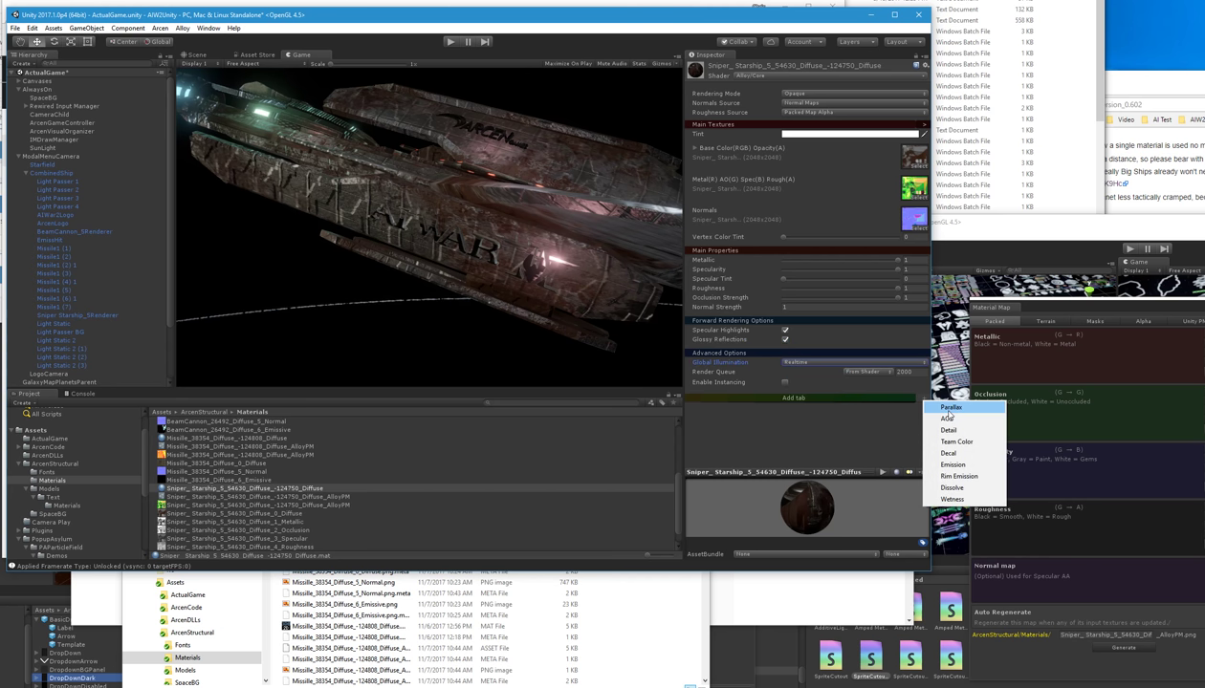
left_click(977, 464)
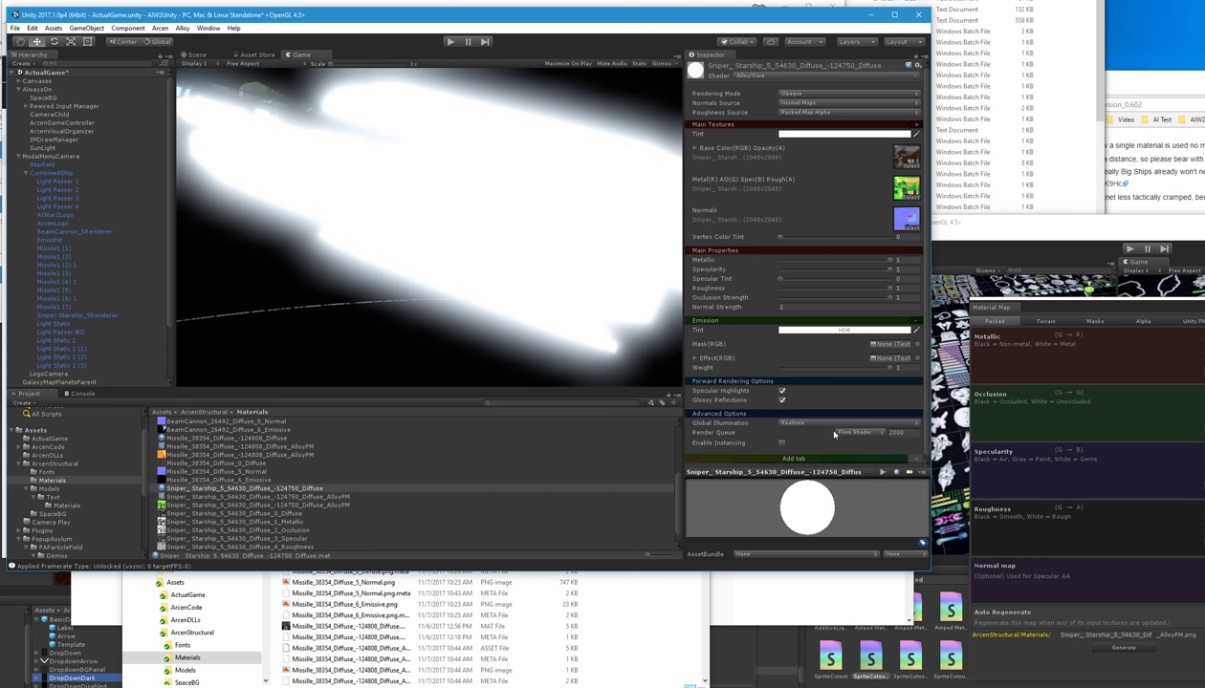
scroll(842, 447, "down", 1)
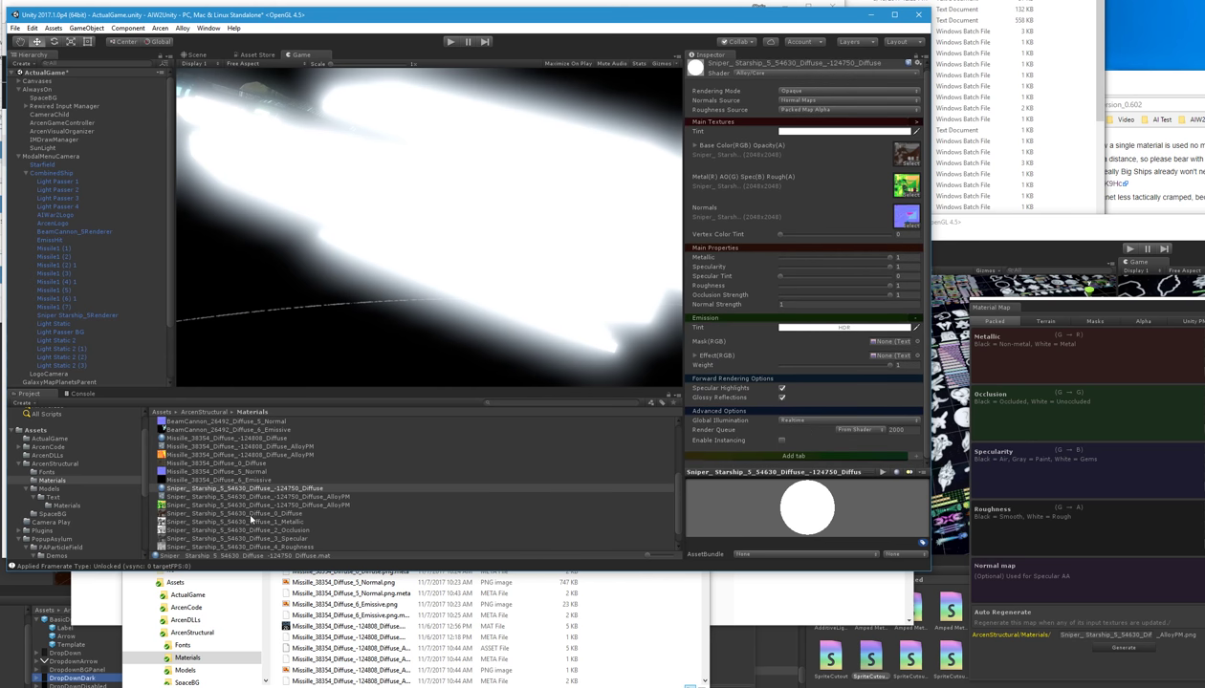
scroll(248, 513, "down", 1)
left_click_drag(239, 549, 879, 347)
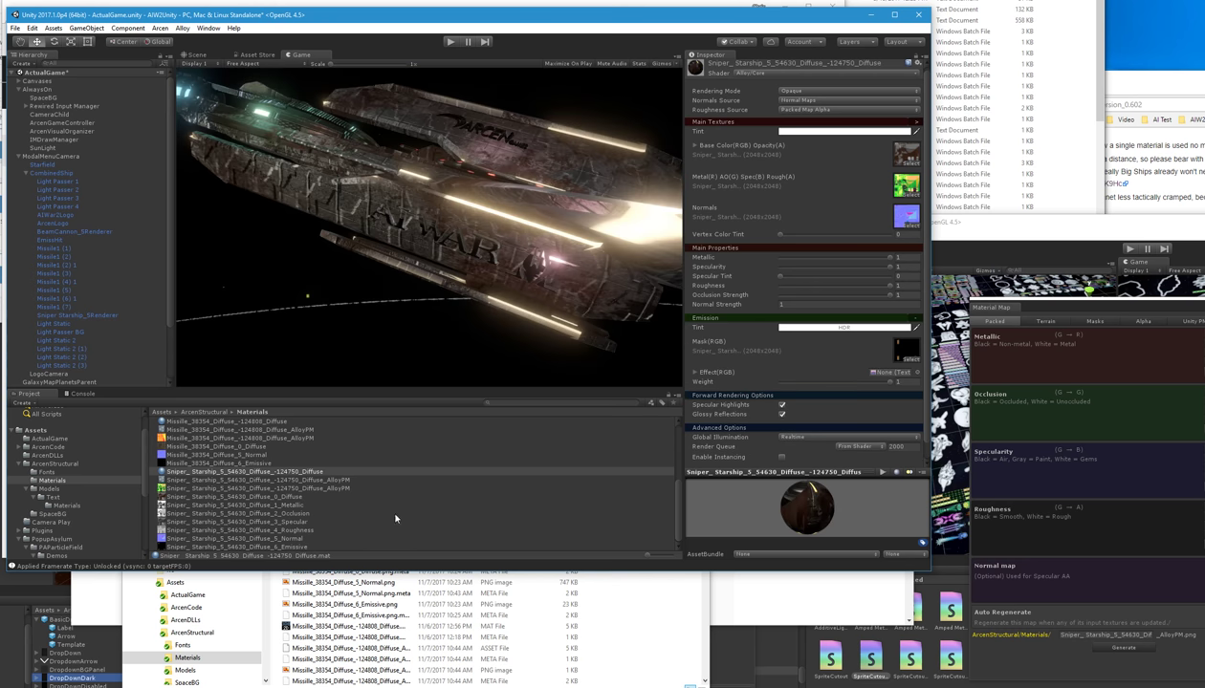
Step: Delete the Sniper starship's Metallic, Occlusion, Specular and Roughness textures, then select Light Passer 4
left_click(286, 505)
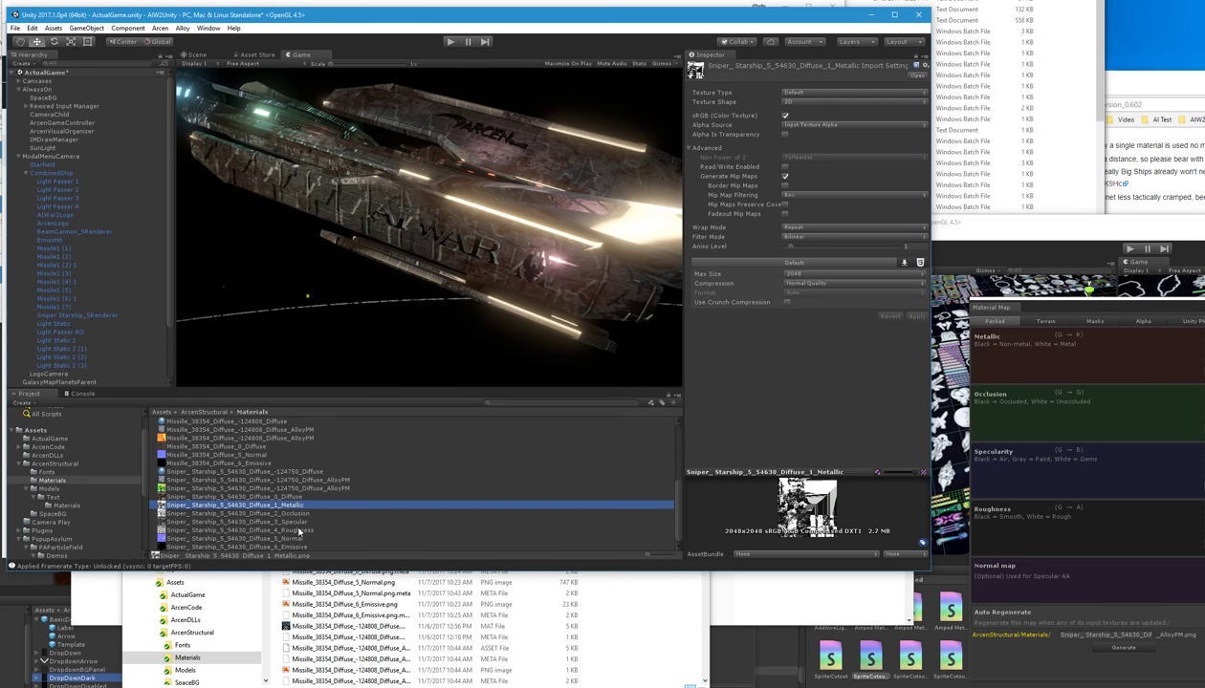
left_click(296, 529, "shift")
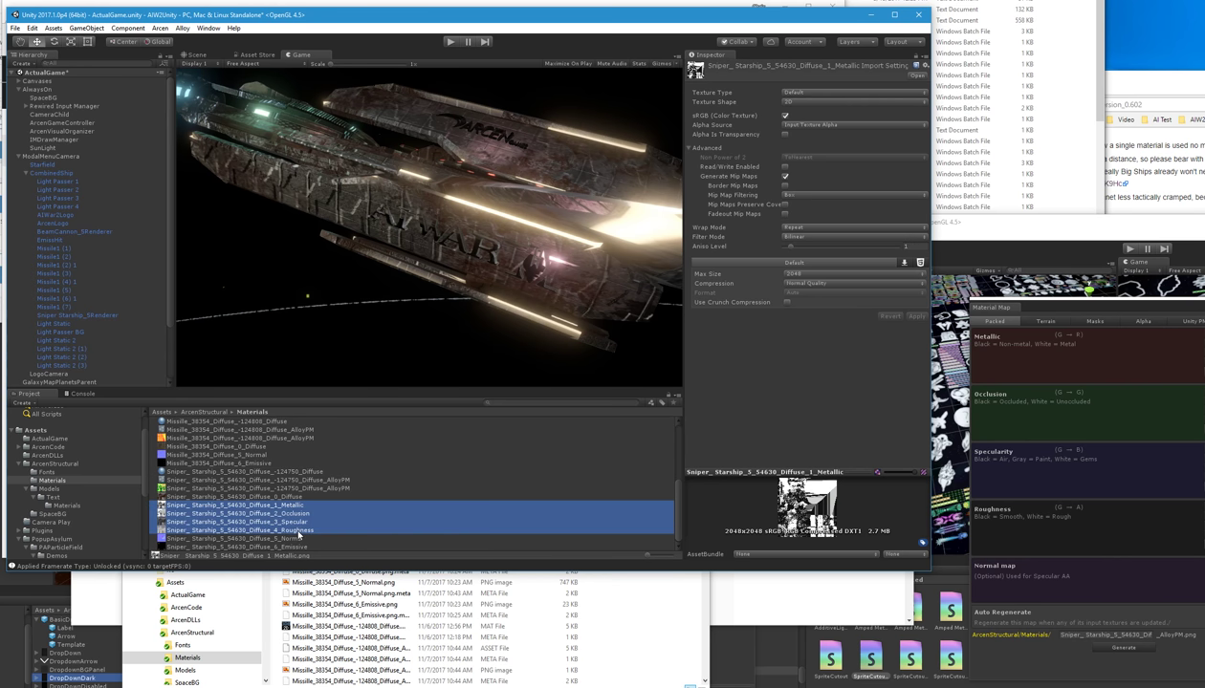
key("Delete")
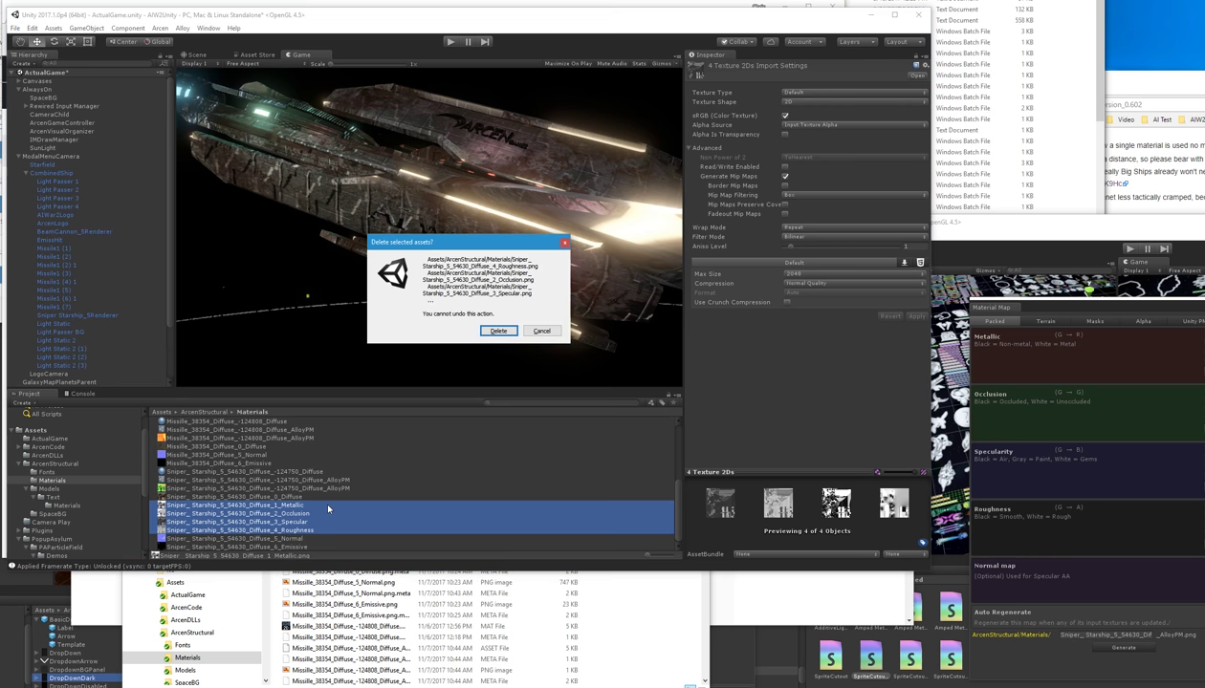
left_click(485, 331)
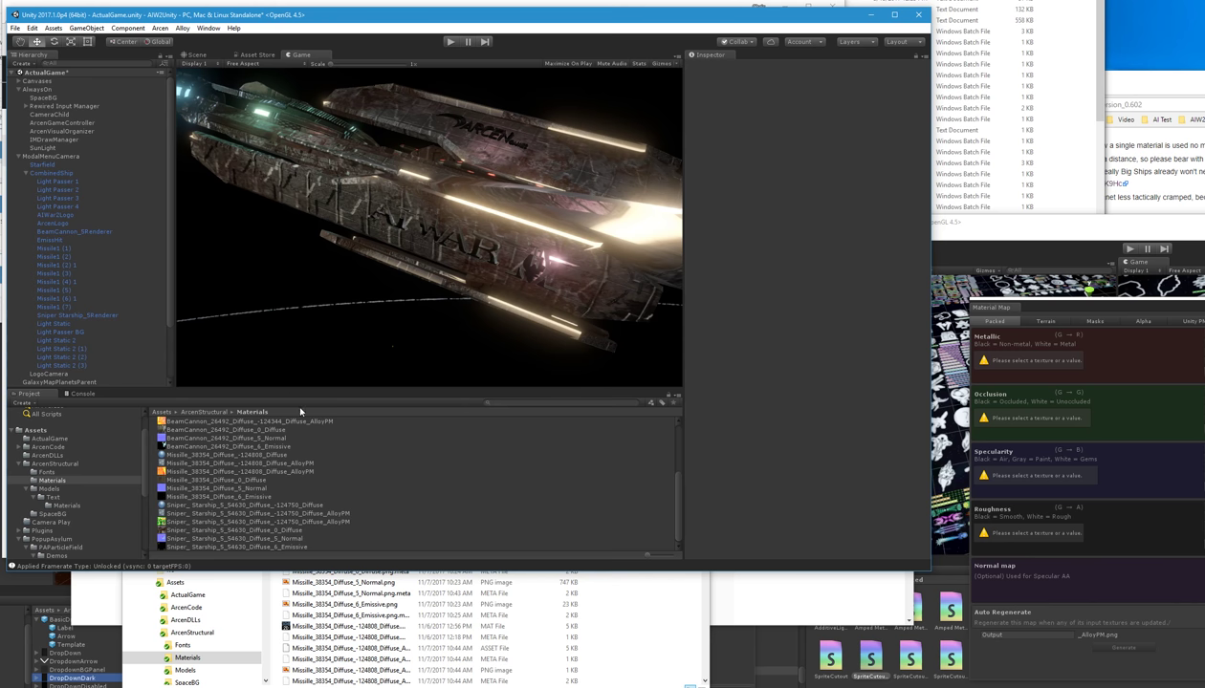
left_click(58, 206)
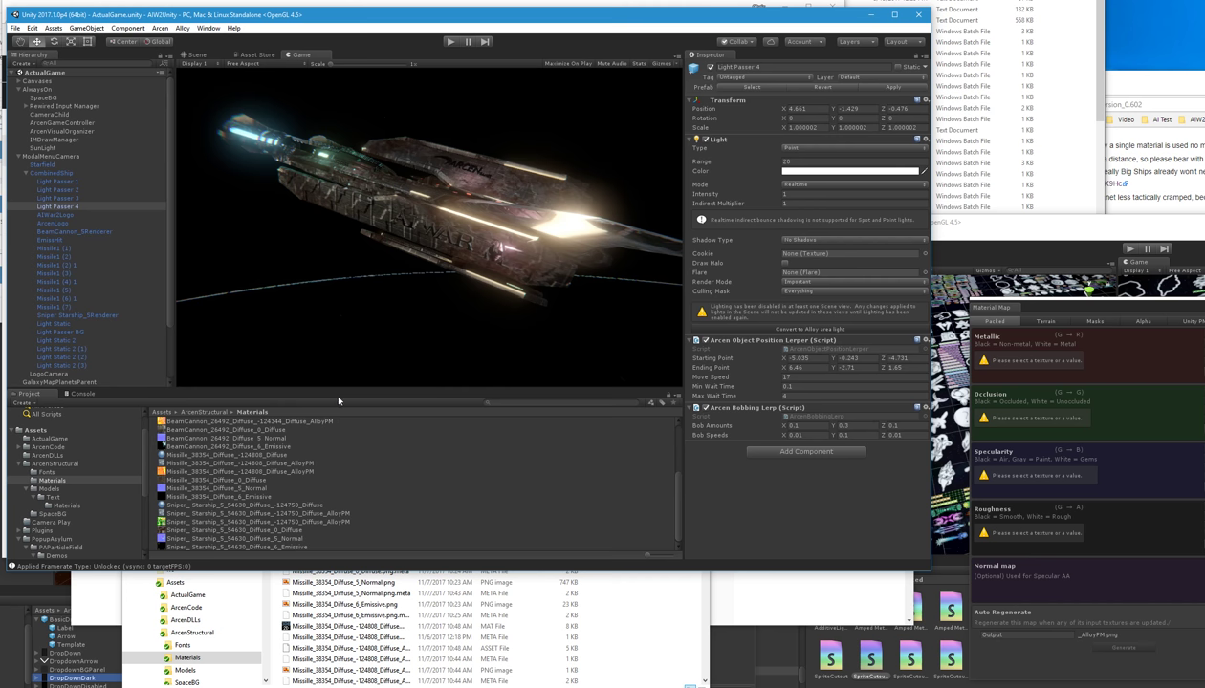
Step: Run the game in play mode to show the AI WAR main menu over the starship
left_click(450, 42)
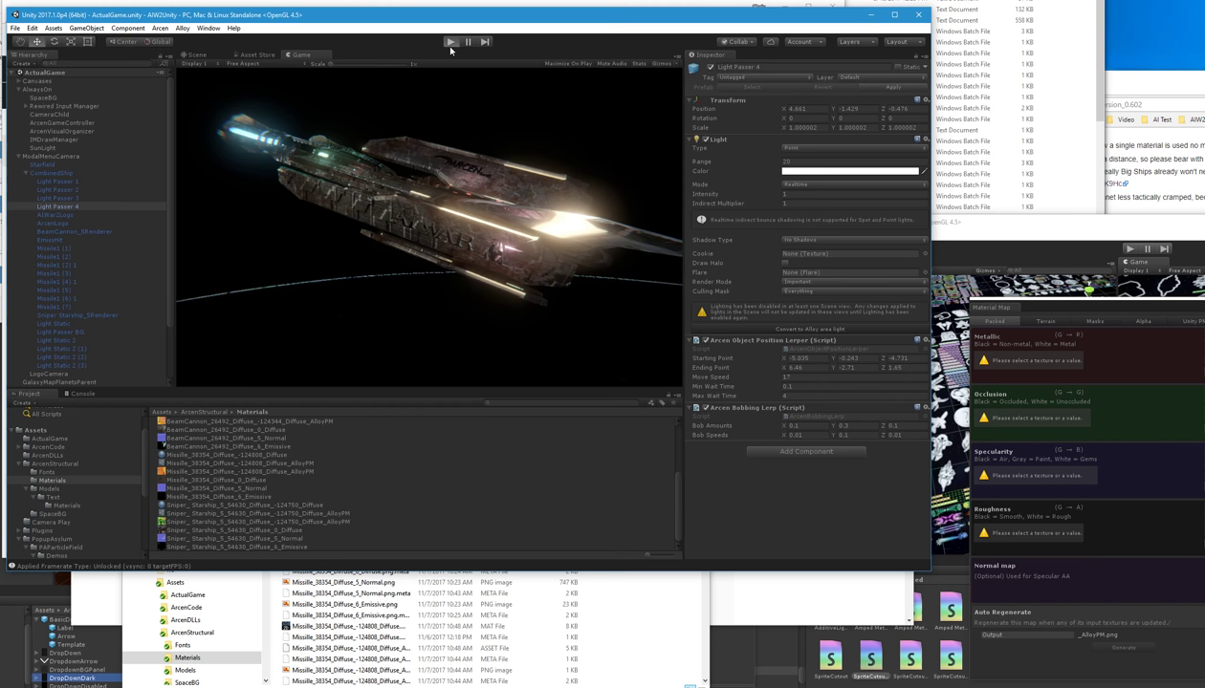
left_click(449, 45)
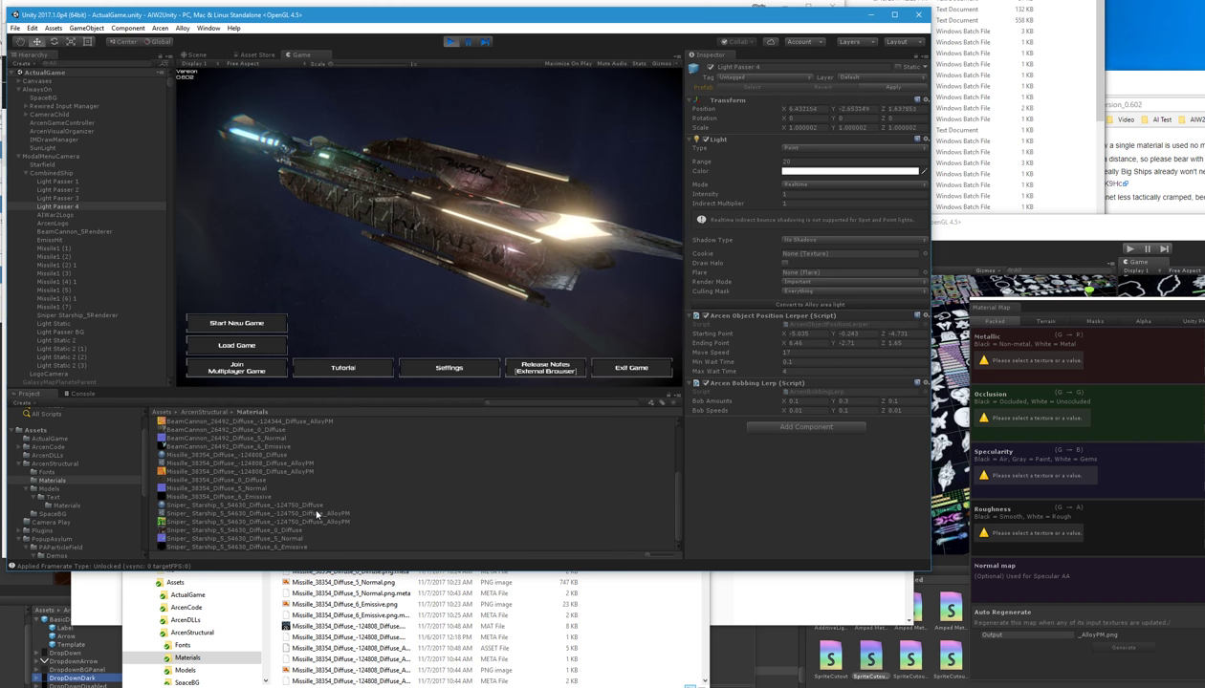
Step: Multi-select the AIWar2Logo, BeamCannon, Missile, Sniper and ArcenLogo Diffuse materials, then keep only Sniper Starship
scroll(317, 515, "up", 3)
left_click(202, 439)
scroll(196, 443, "down", 3)
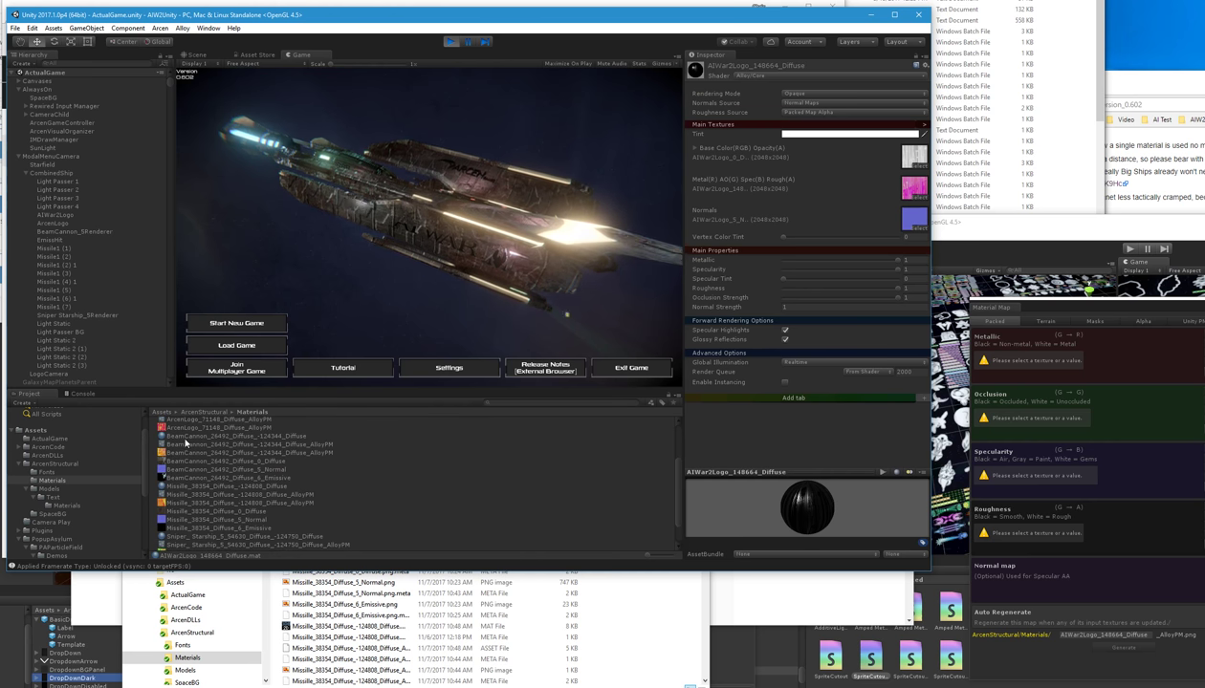
left_click(185, 437, "ctrl")
left_click(188, 486, "ctrl")
left_click(224, 530, "ctrl")
scroll(224, 527, "down", 2)
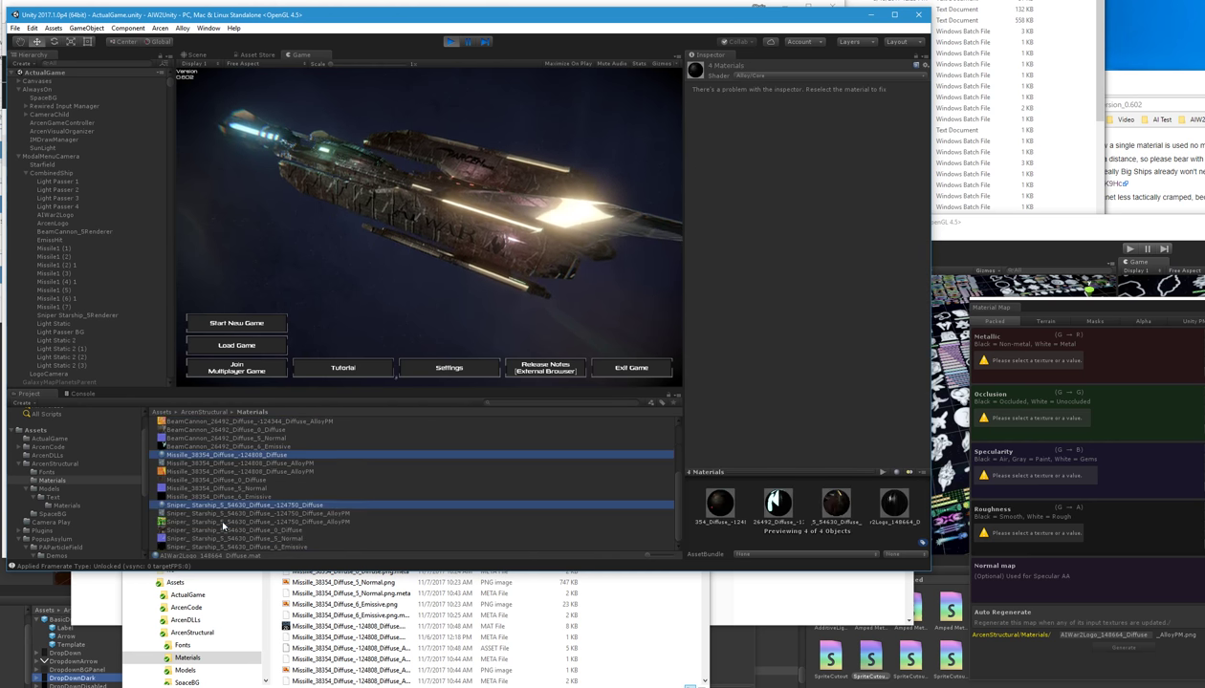
scroll(210, 521, "up", 3)
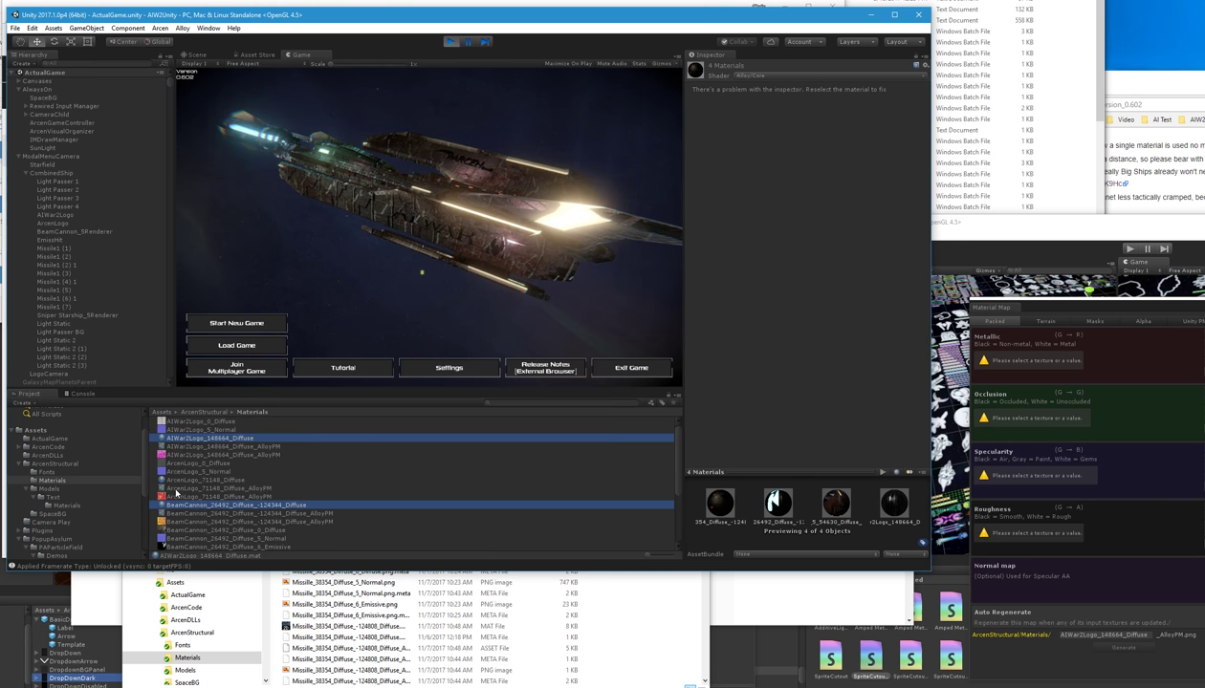
left_click(183, 480, "ctrl")
scroll(219, 507, "down", 3)
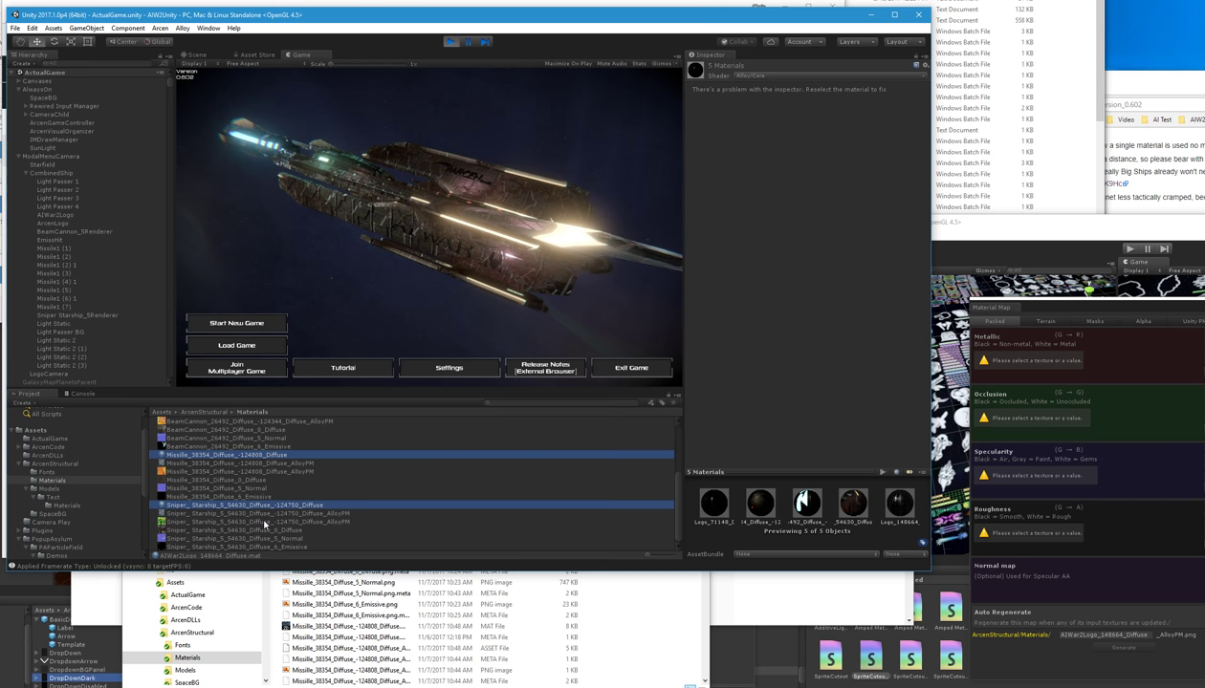
left_click(244, 489)
Step: Scrub the Sniper Starship diffuse material's Normal Strength down to 0.15
left_click(239, 506)
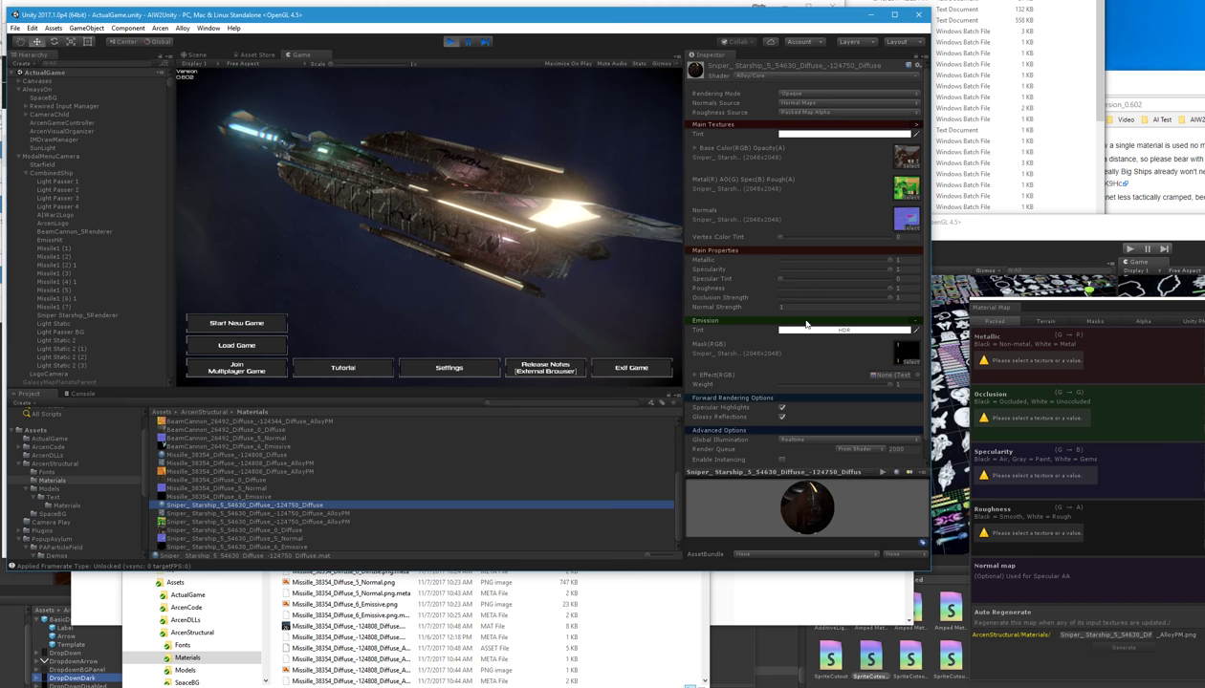
left_click(744, 309)
mouse_move(744, 309)
left_mouse_down()
mouse_move(696, 308)
mouse_move(725, 309)
left_mouse_up()
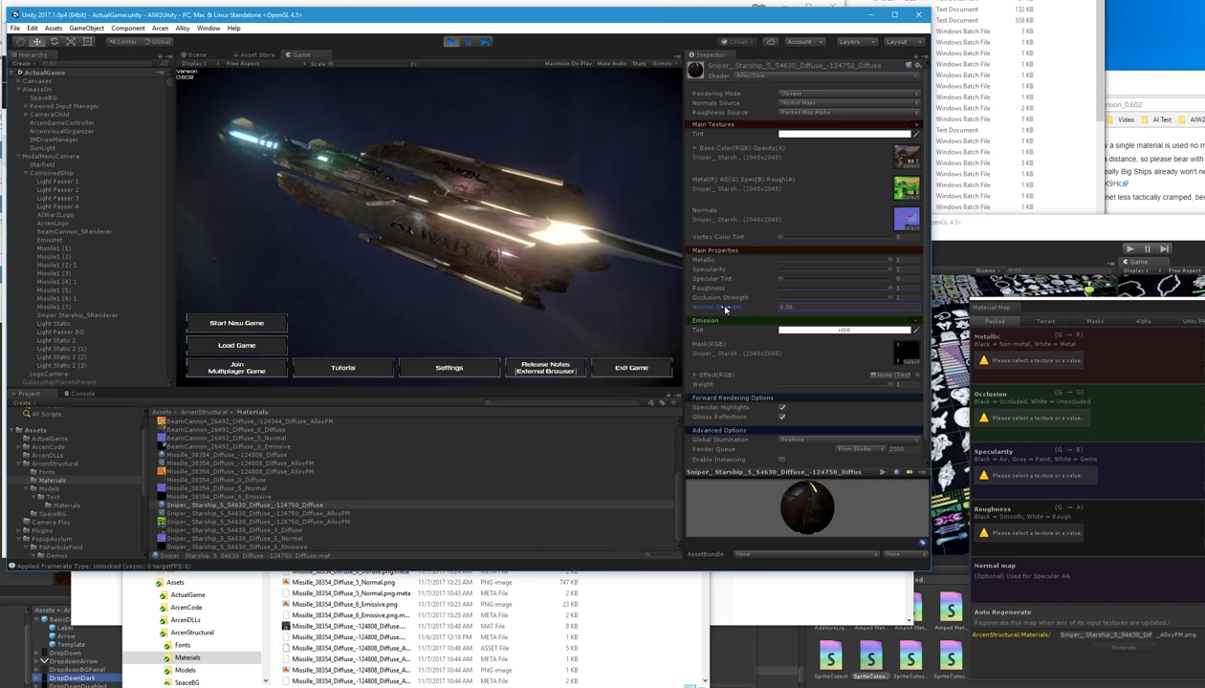
mouse_move(724, 309)
left_mouse_down()
mouse_move(713, 308)
mouse_move(728, 312)
left_mouse_up()
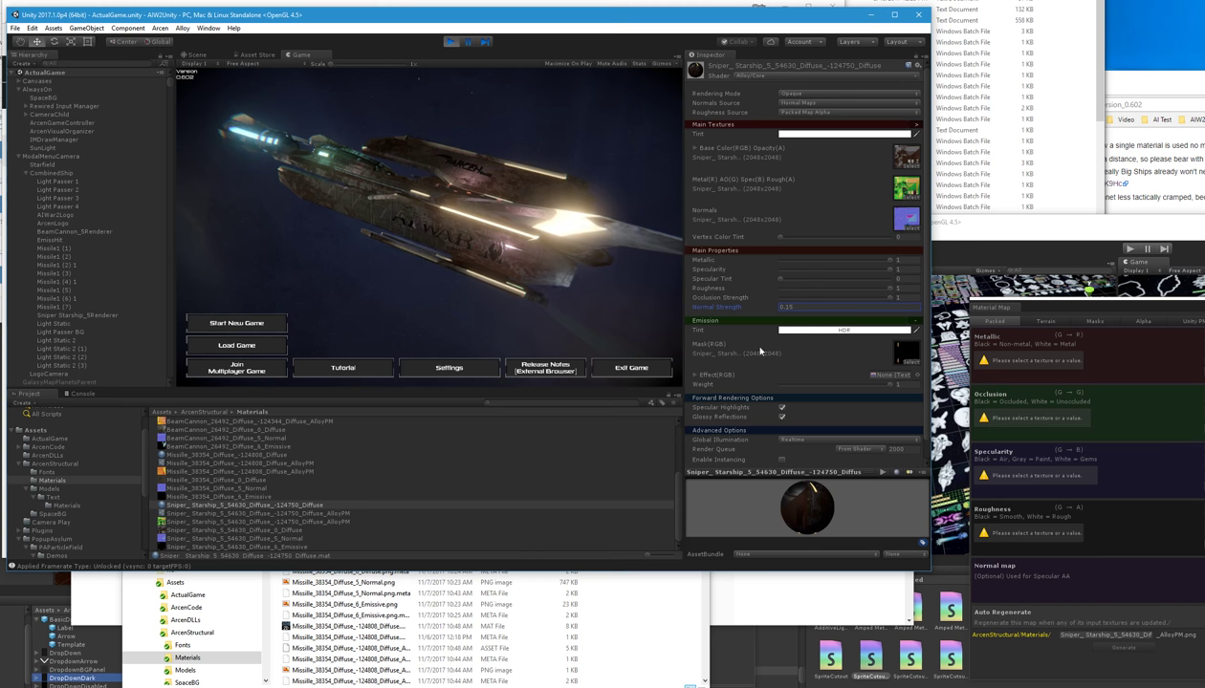
scroll(505, 488, "up", 3)
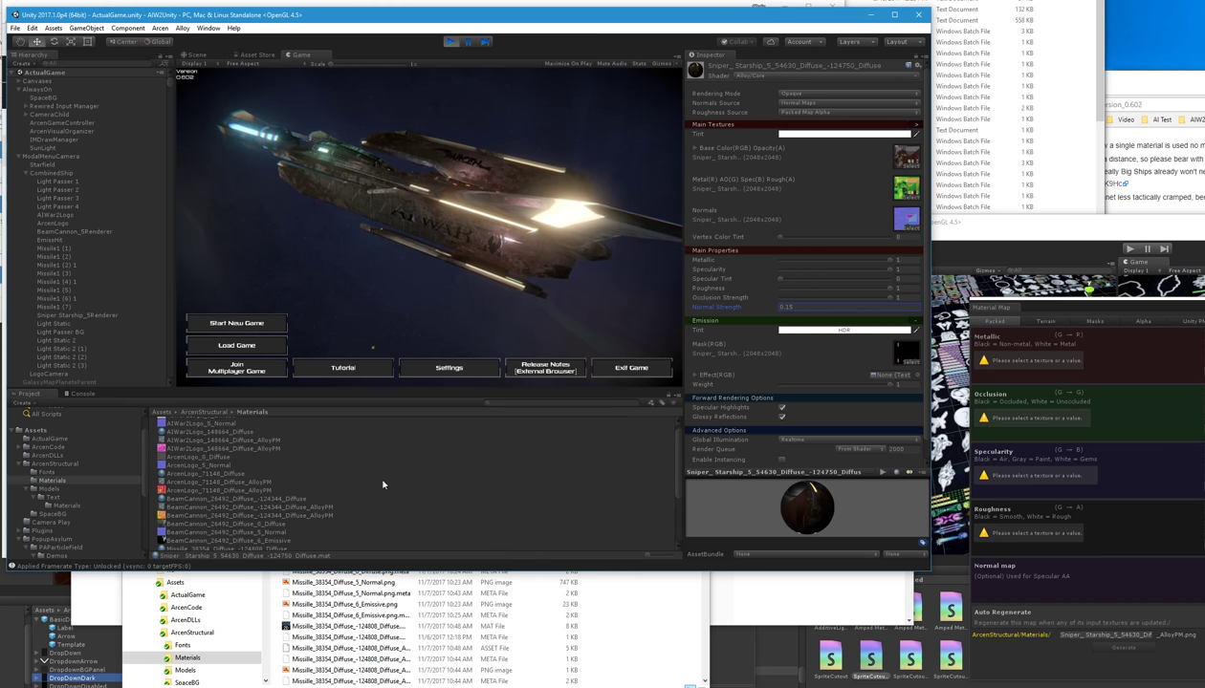
scroll(245, 480, "up", 1)
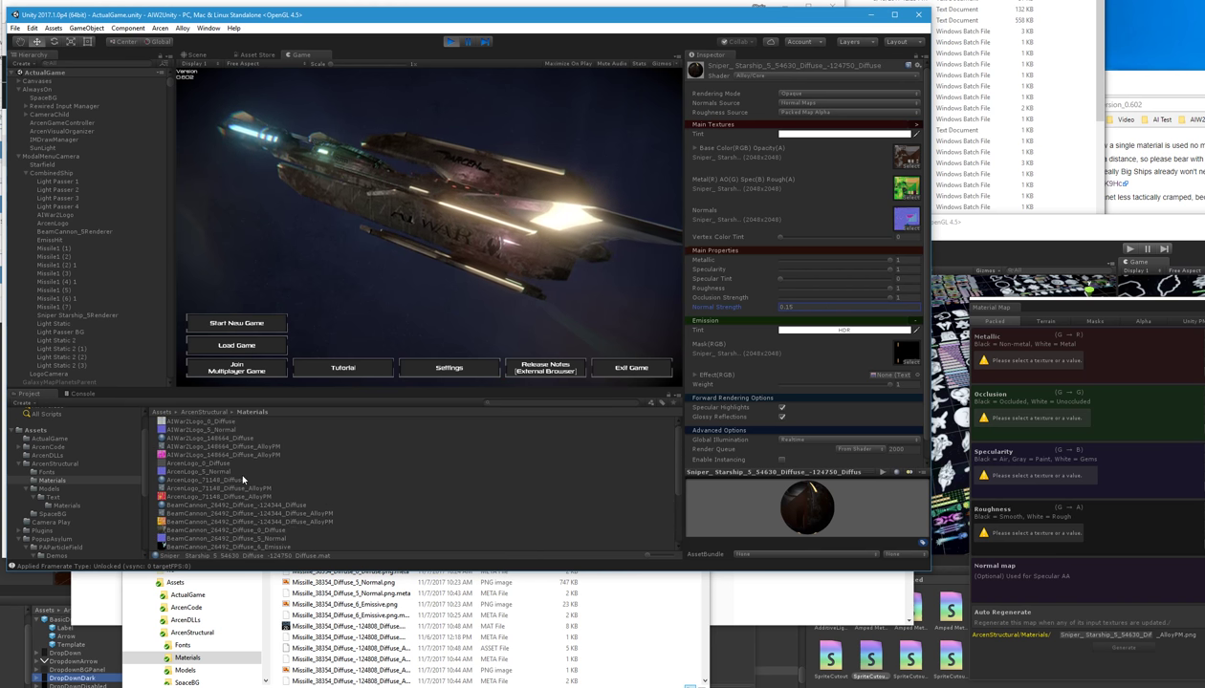
Step: Tint the ArcenLogo_71148_Diffuse material red and clear its Base Color texture to None
left_click(215, 480)
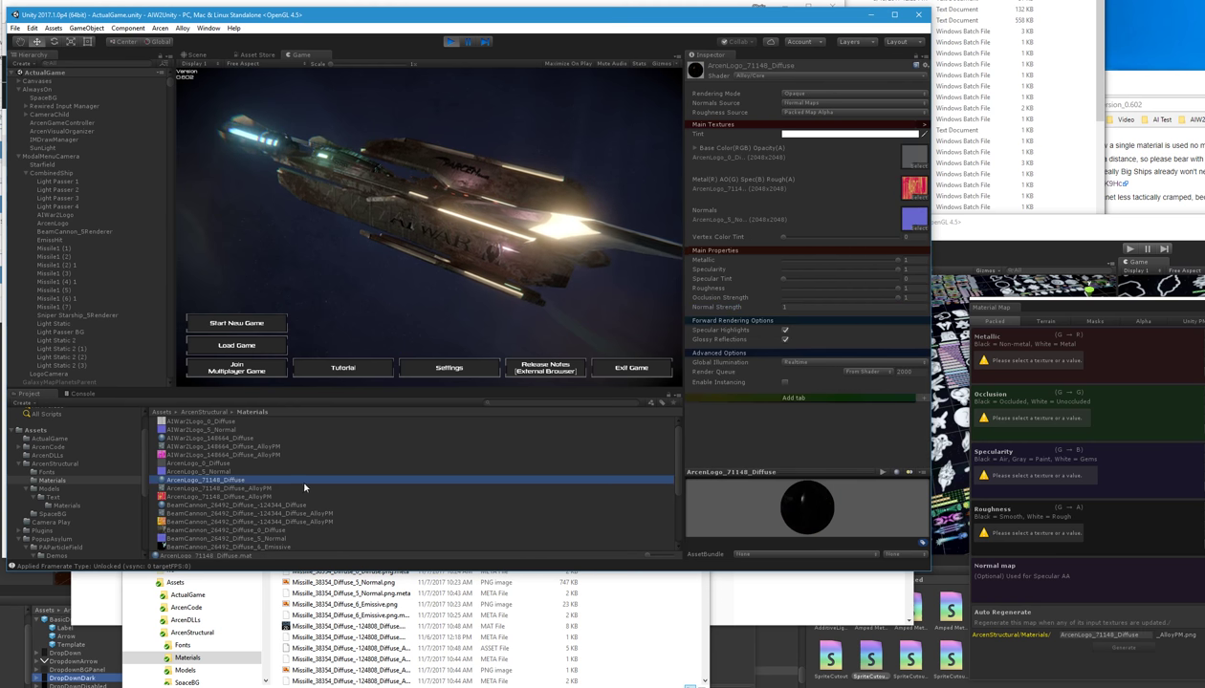
left_click(800, 135)
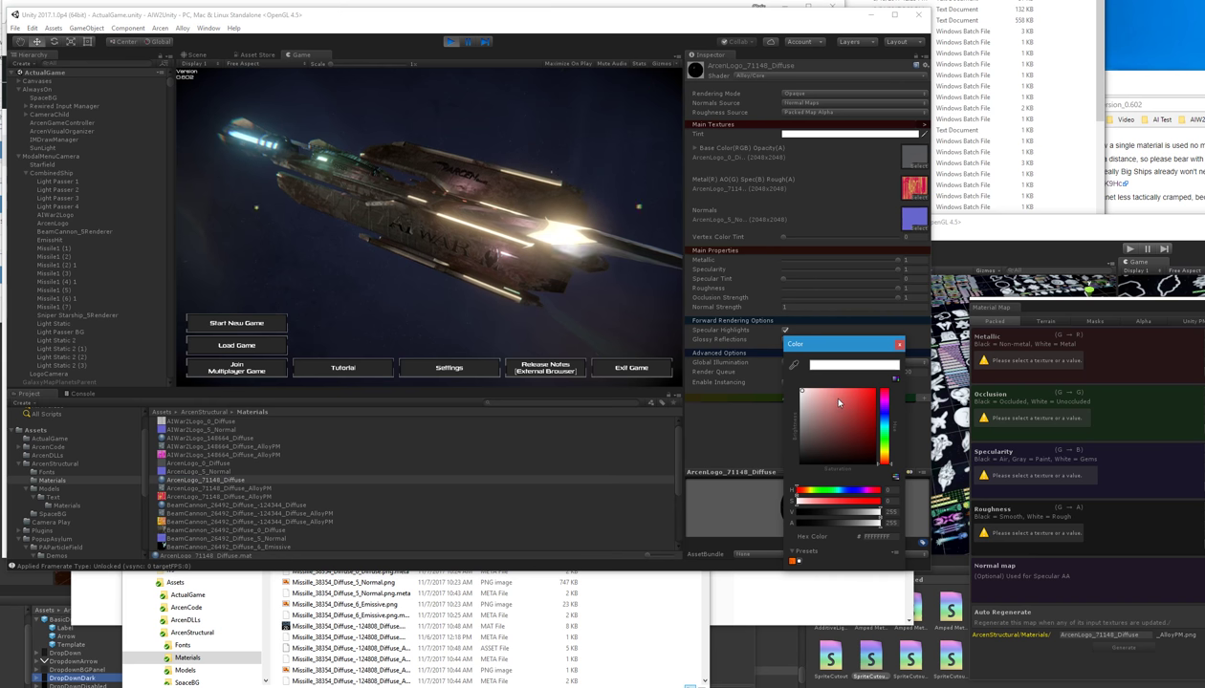
left_click(874, 387)
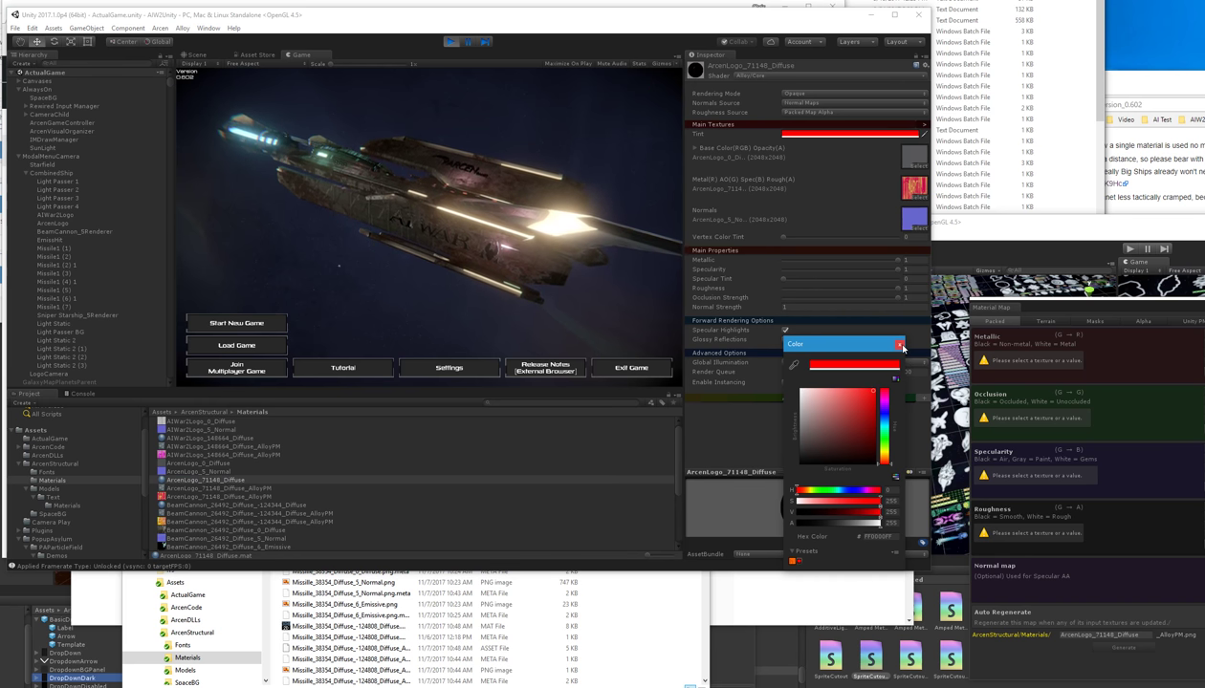
left_click(897, 344)
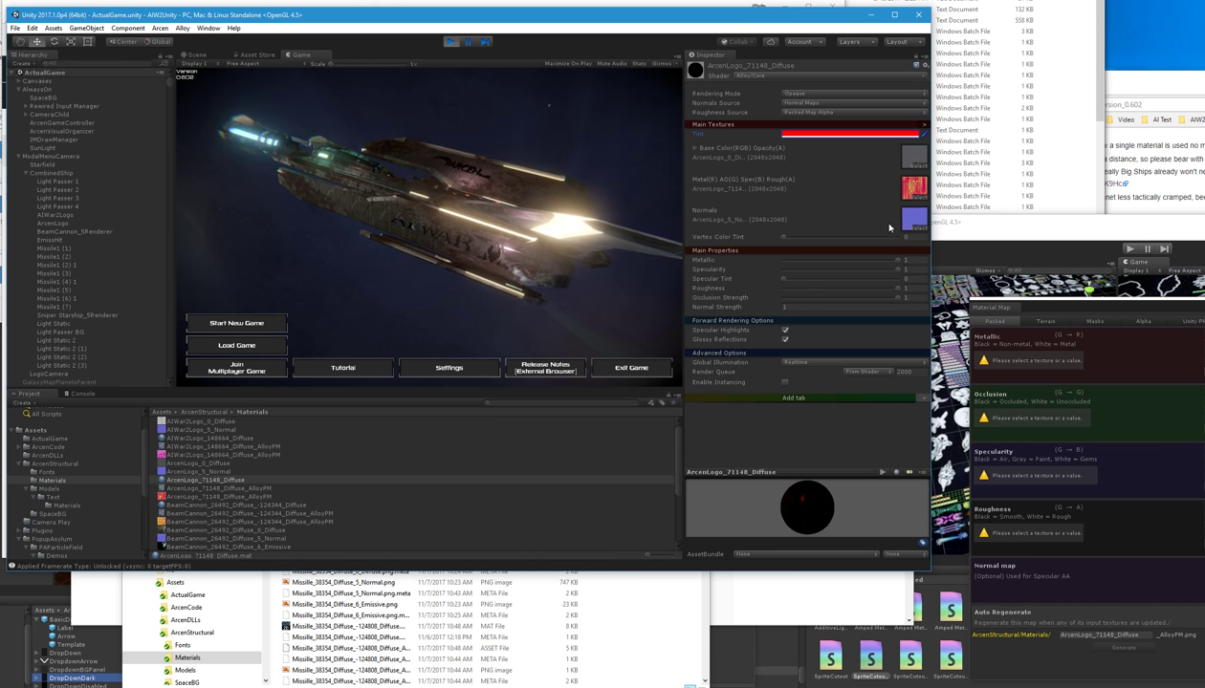
left_click(916, 166)
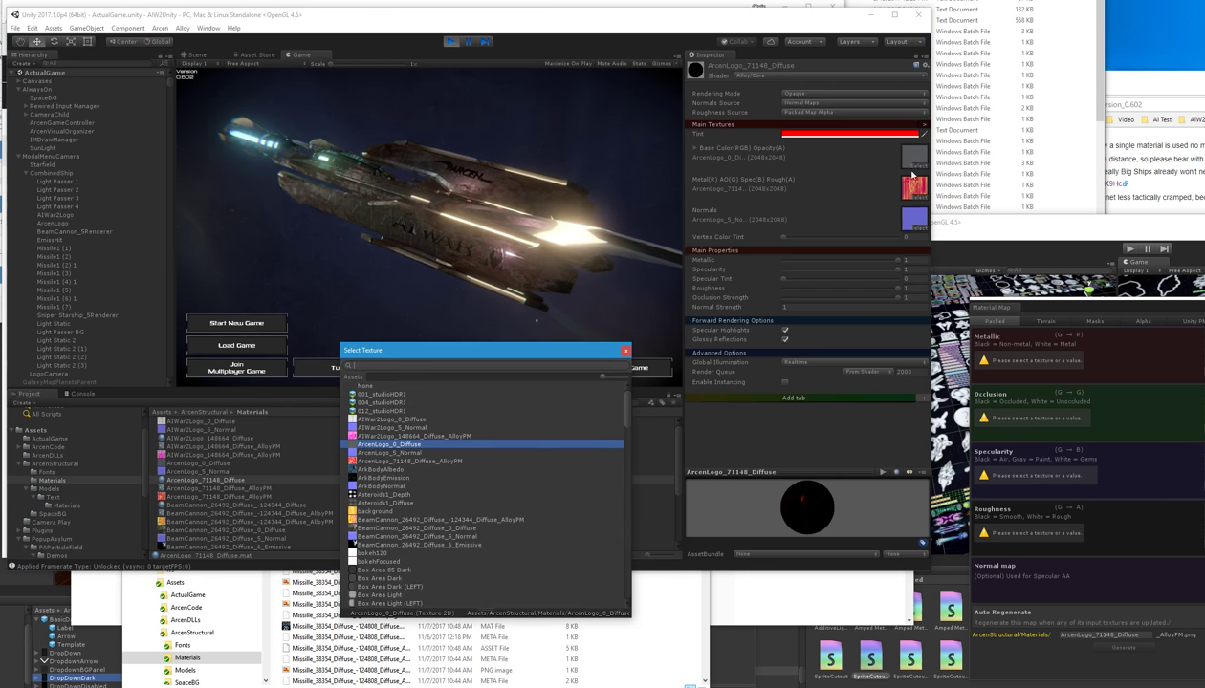
double_click(385, 387)
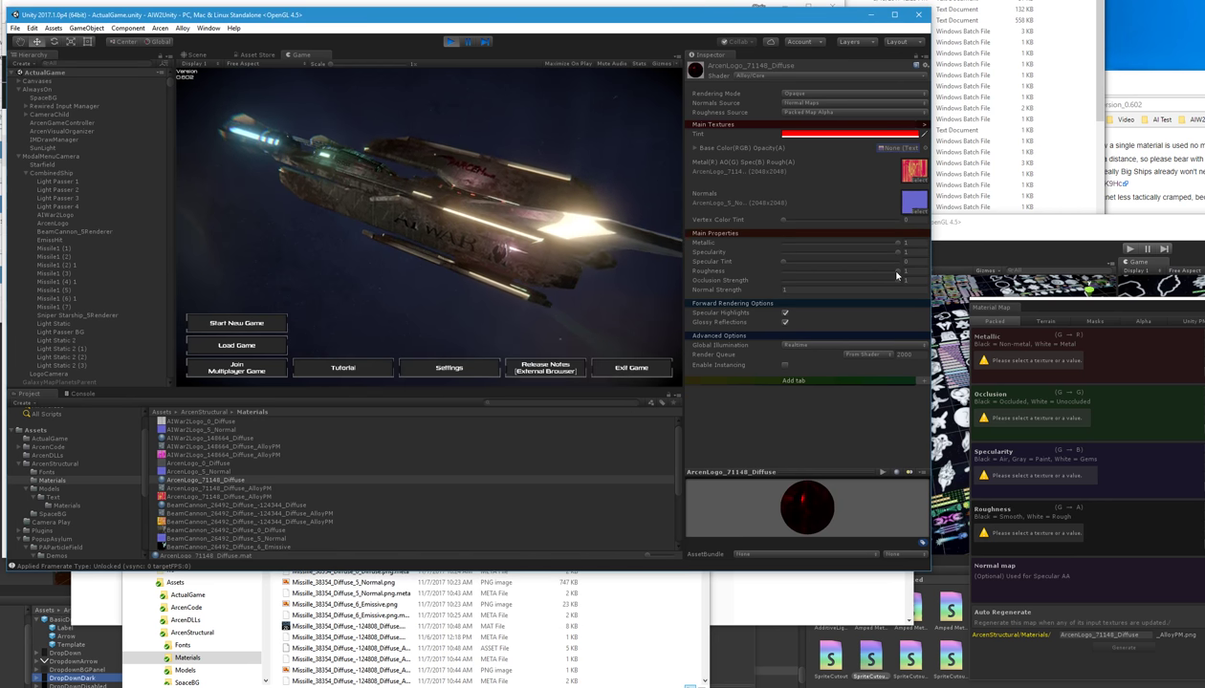
Step: Turn off glossy reflections and set the logo material's Roughness to 1
mouse_move(897, 275)
left_mouse_down()
mouse_move(779, 275)
mouse_move(802, 275)
left_mouse_up()
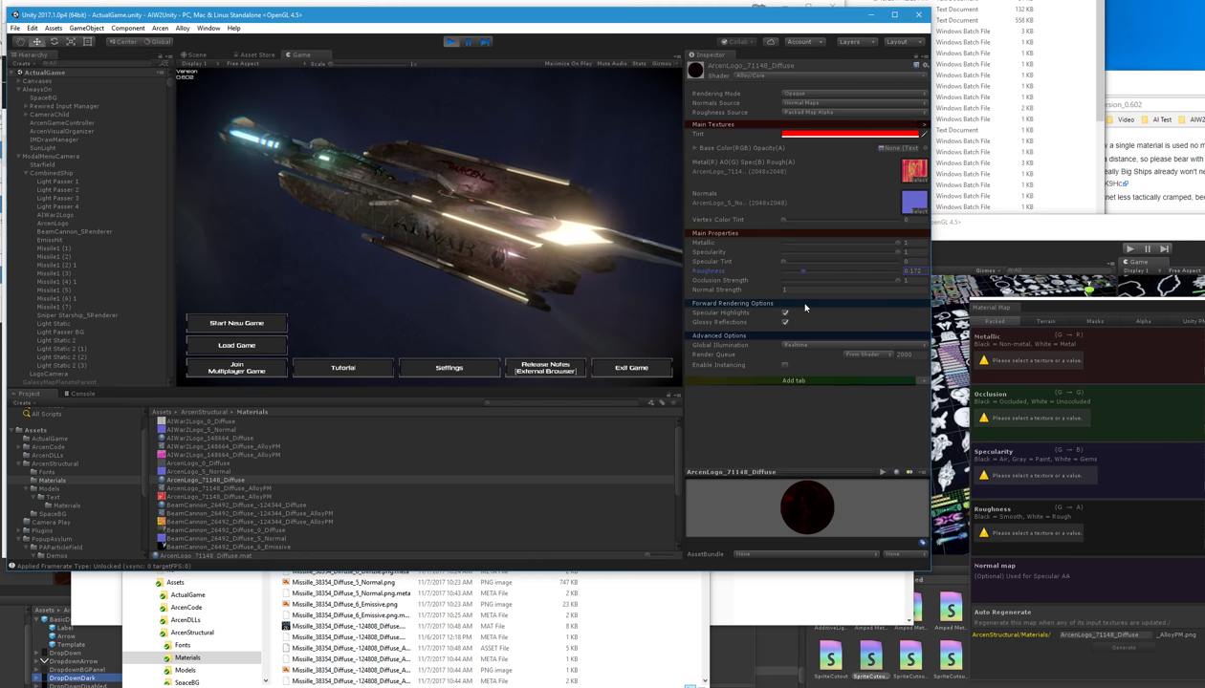
left_click(785, 324)
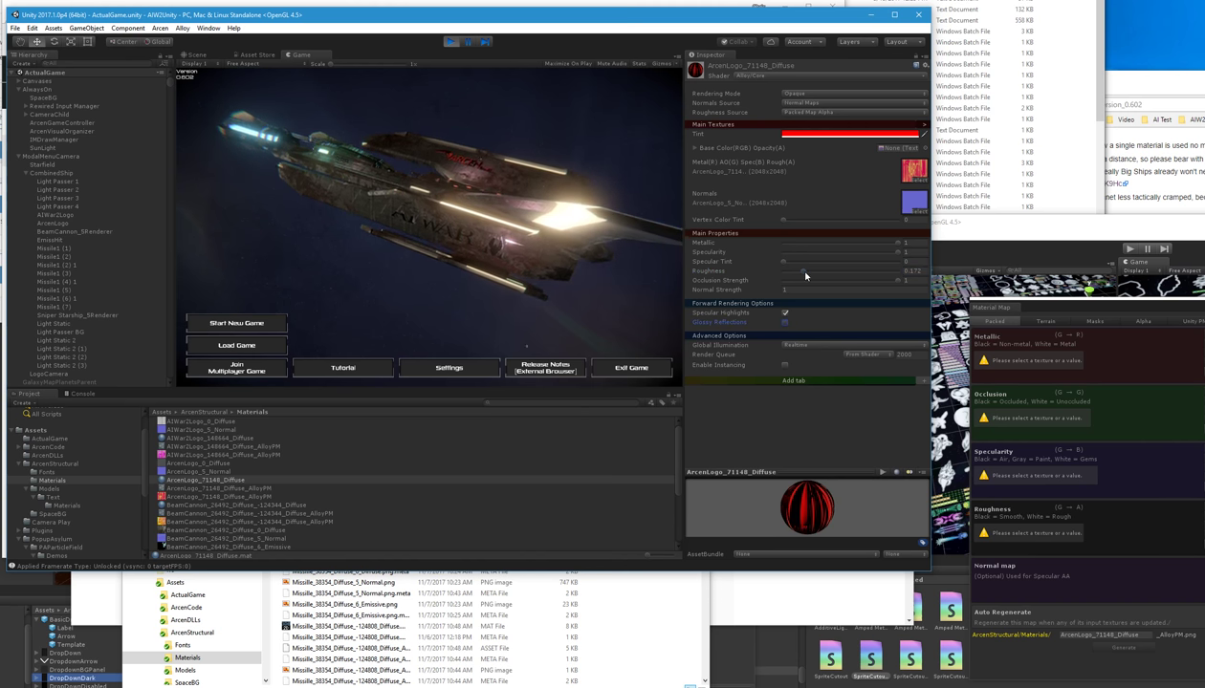
mouse_move(803, 271)
left_mouse_down()
mouse_move(953, 280)
mouse_move(777, 280)
mouse_move(881, 280)
left_mouse_up()
left_click(913, 271)
type("1")
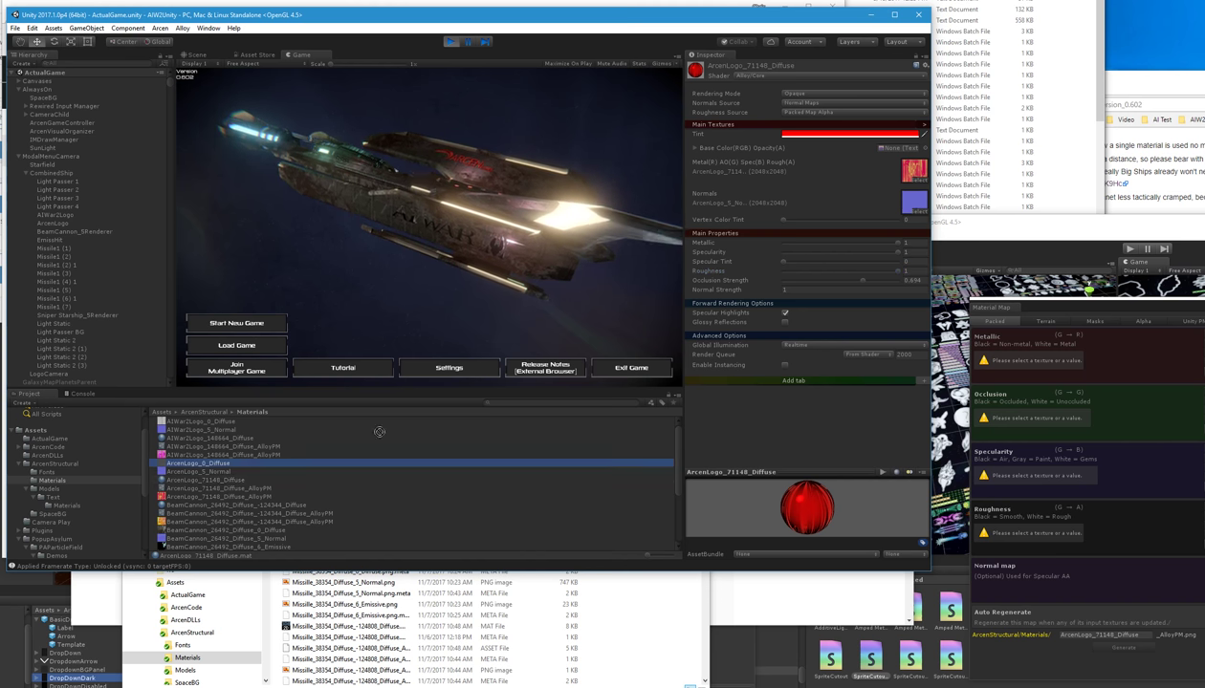
Step: Assign the White Ring texture as the ArcenLogo material's Base Color
left_click(892, 149)
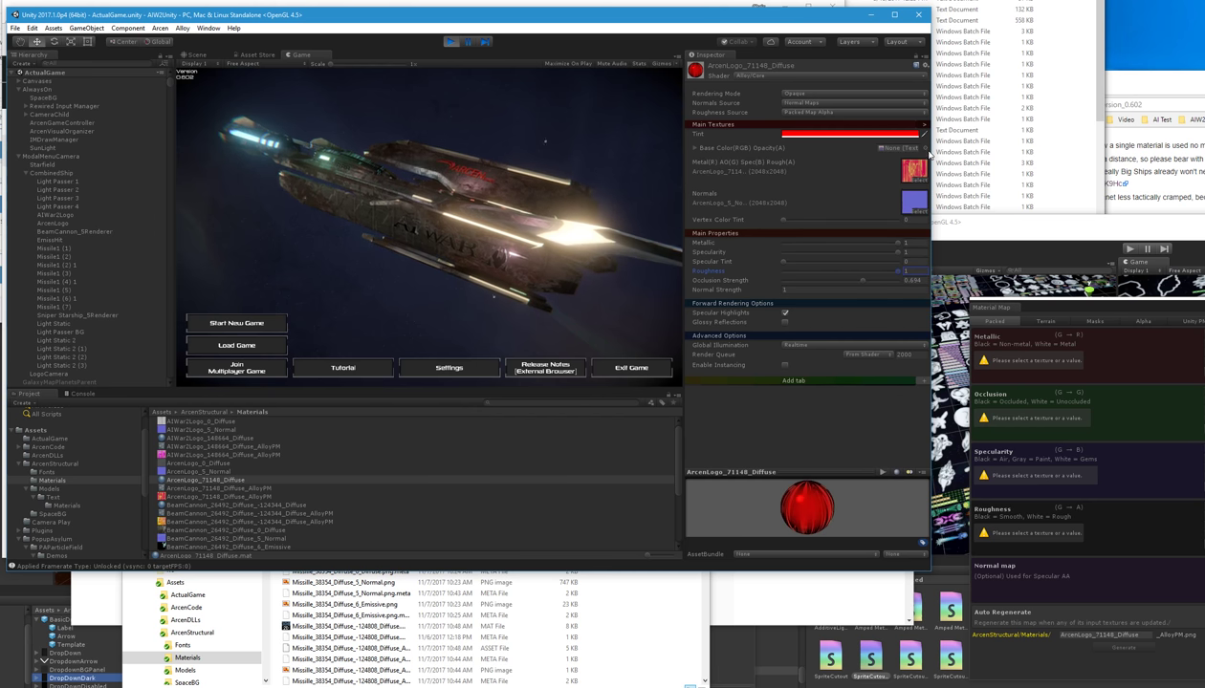
left_click(918, 149)
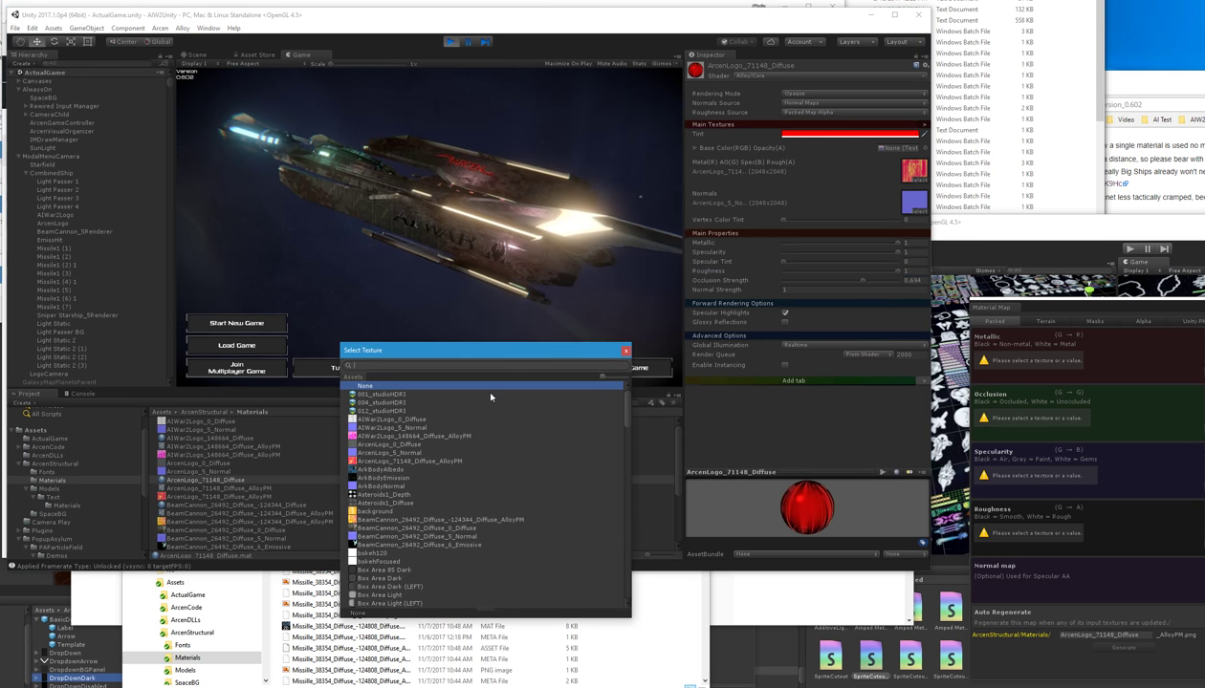
type("whit")
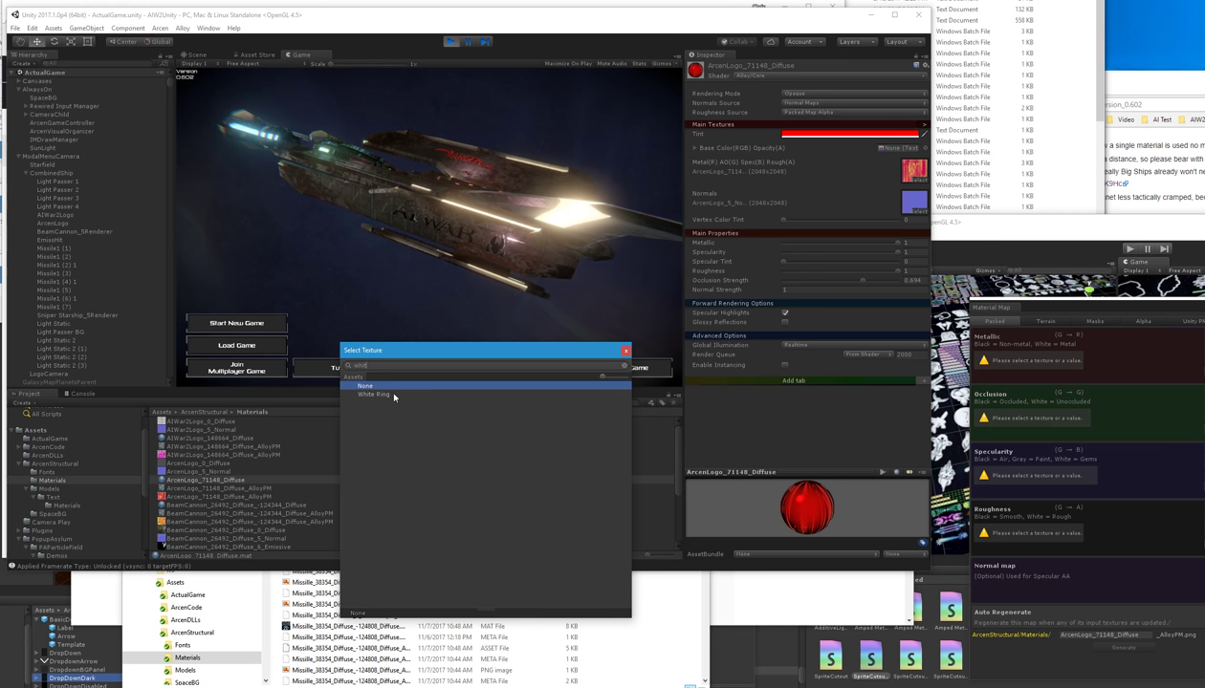
left_click(393, 395)
double_click(393, 395)
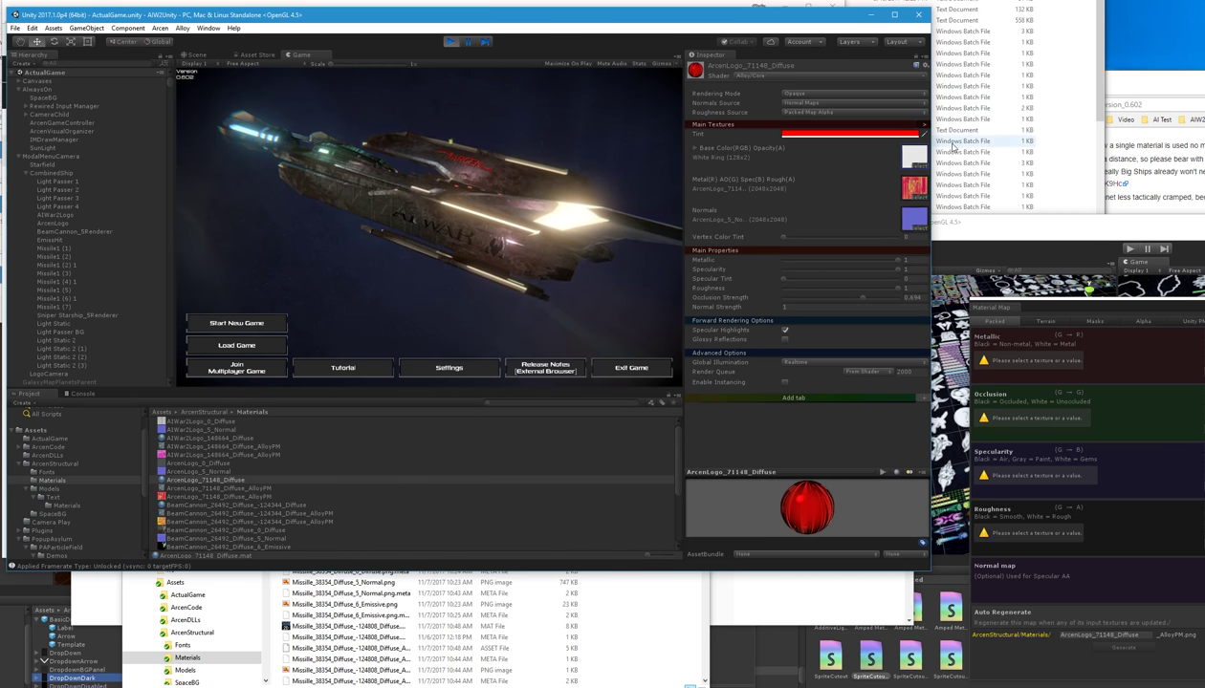
Step: Lighten the red tint, raise Metallic slightly, then open AIWar2Logo_148664_Diffuse
left_click(829, 135)
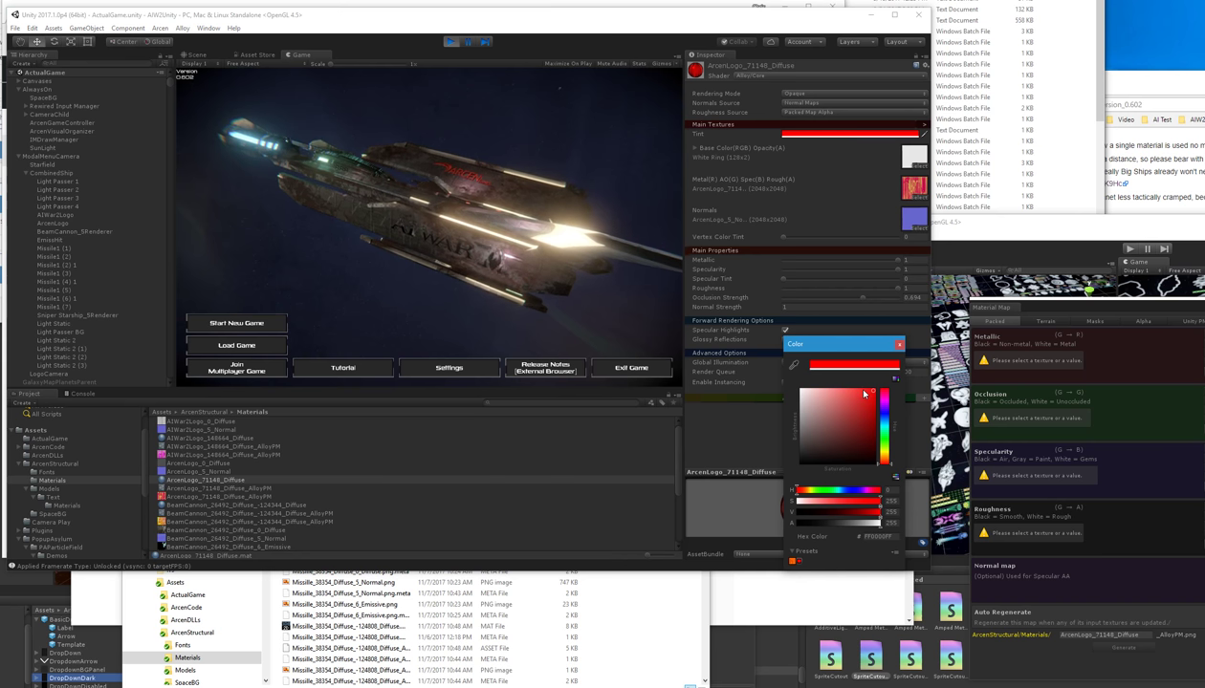
left_click_drag(854, 386, 851, 377)
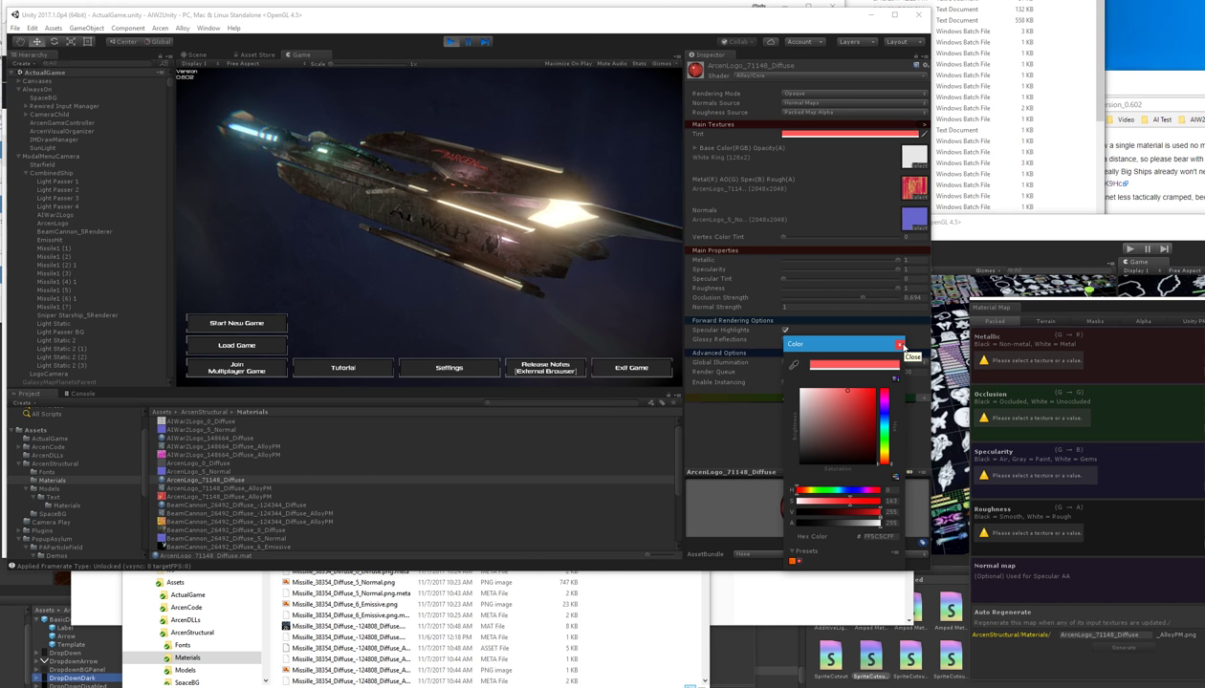
left_click(899, 345)
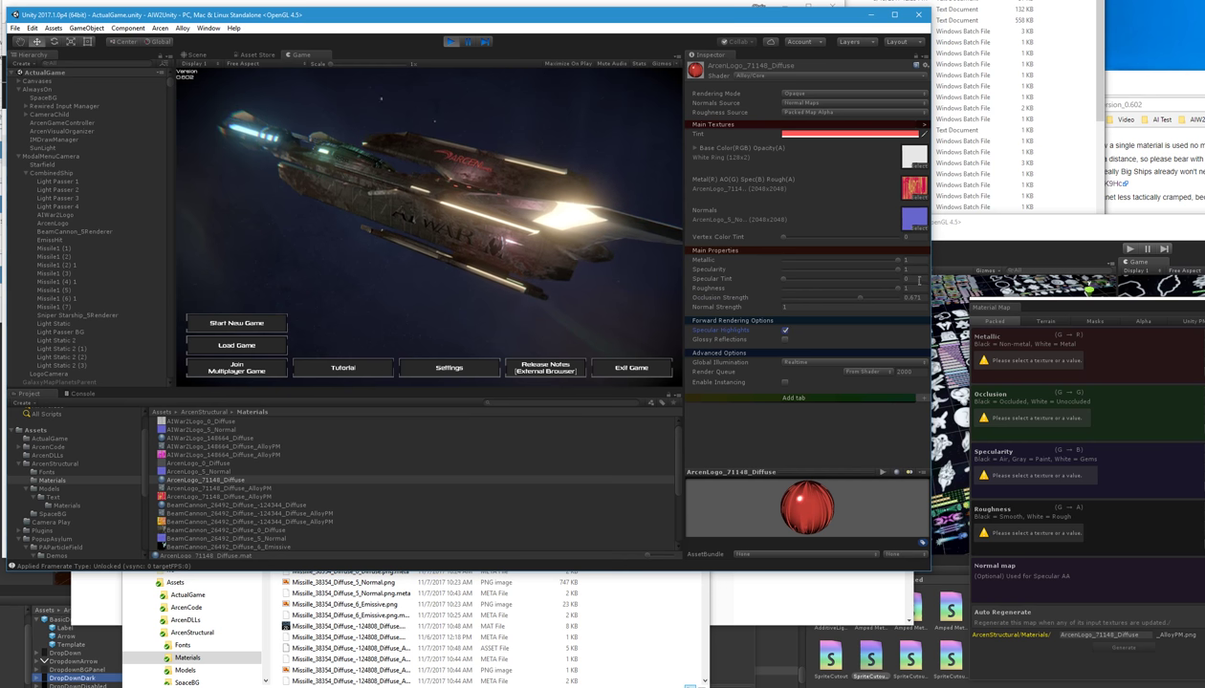
mouse_move(867, 262)
left_mouse_down()
mouse_move(880, 288)
mouse_move(858, 292)
mouse_move(898, 288)
mouse_move(921, 262)
mouse_move(866, 255)
mouse_move(878, 254)
left_mouse_up()
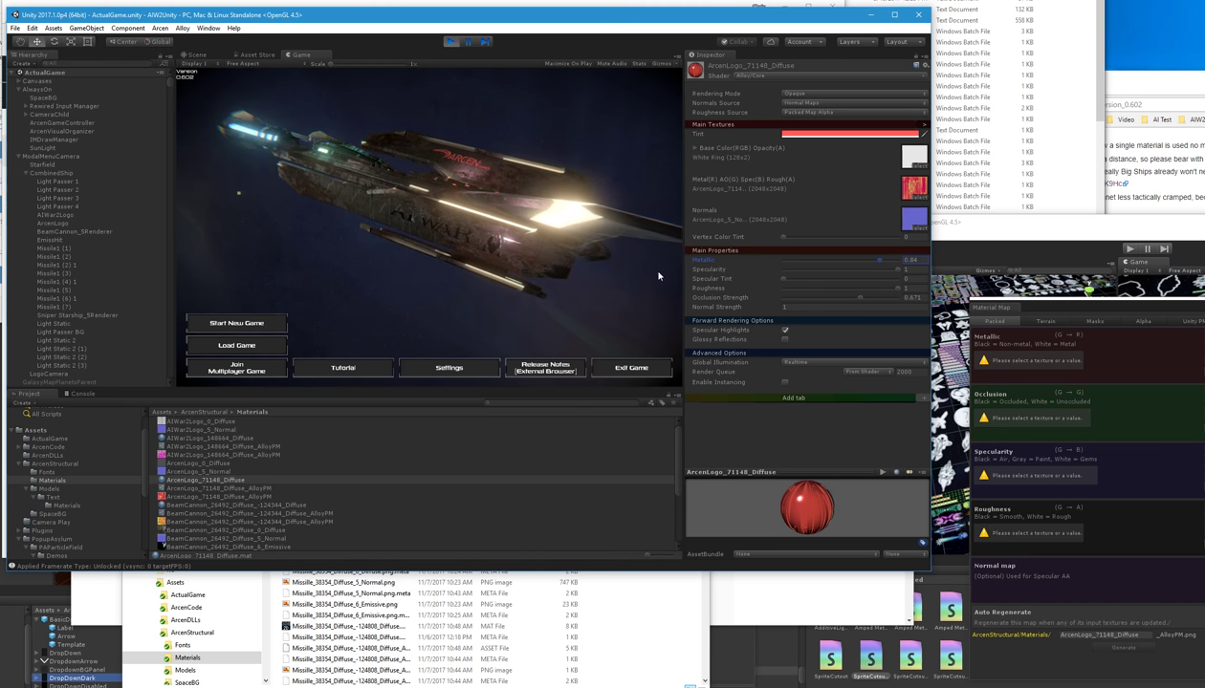
left_click(219, 437)
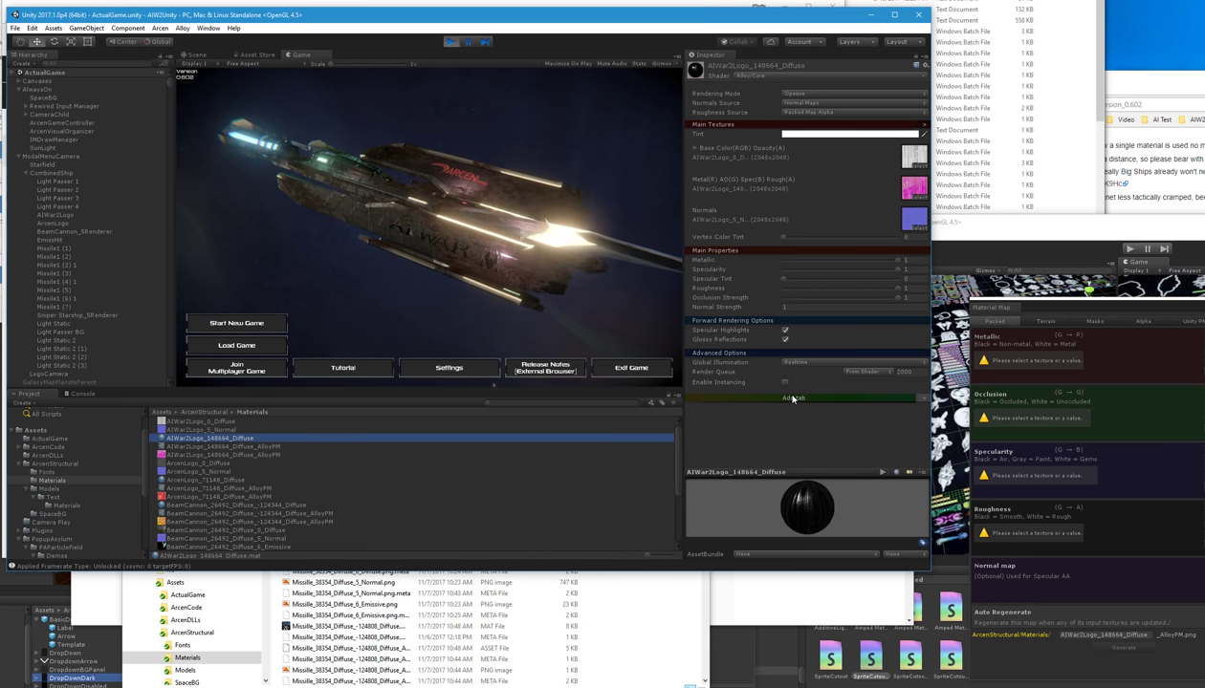
Step: Turn off glossy reflections on AIWar2Logo and lower its Occlusion Strength to 0.52
left_click(785, 340)
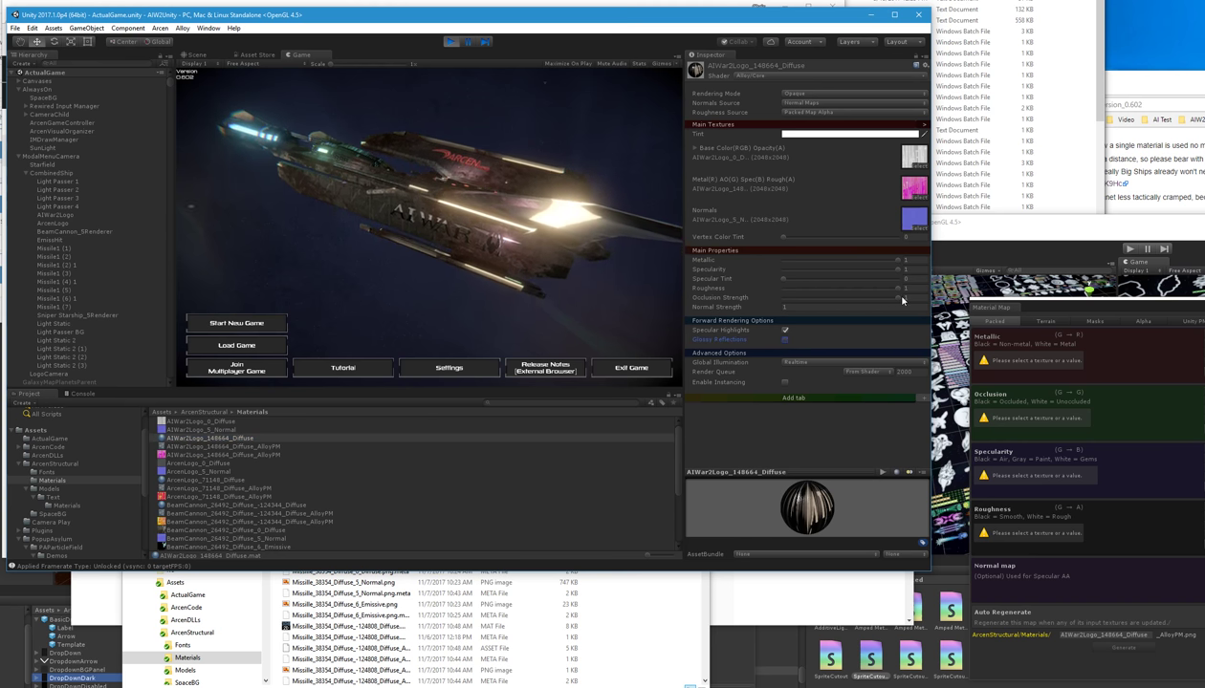
mouse_move(868, 300)
left_mouse_down()
mouse_move(849, 293)
mouse_move(859, 301)
left_mouse_up()
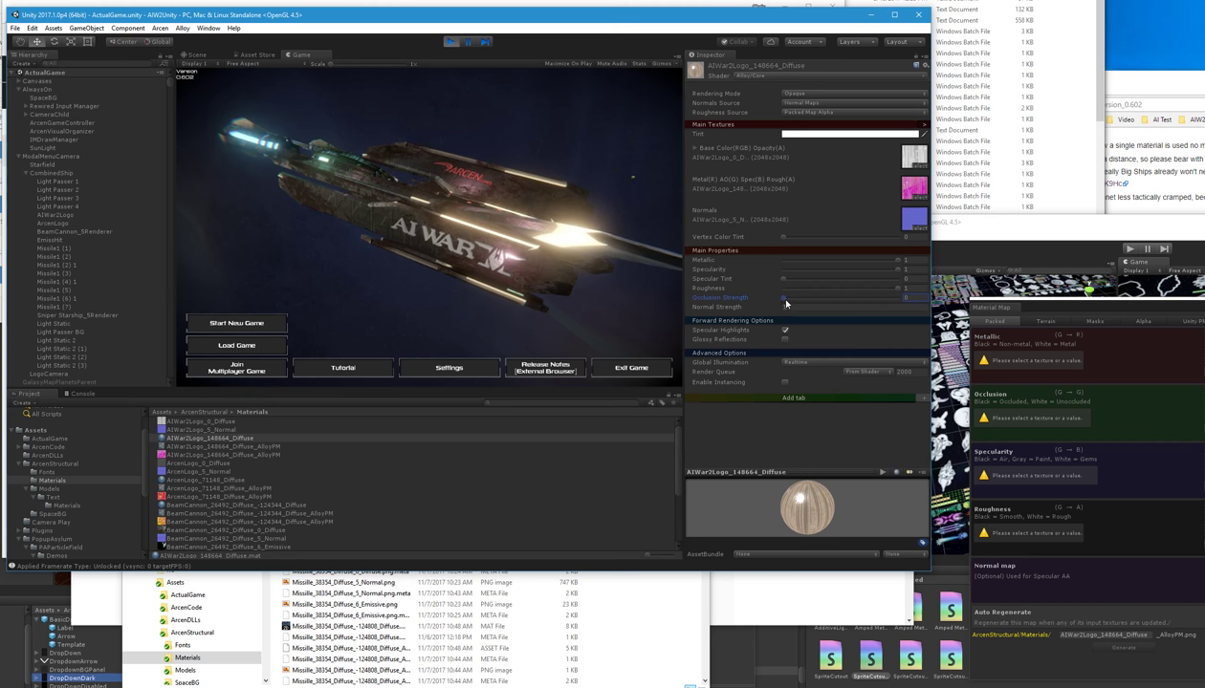
left_click_drag(874, 304, 844, 307)
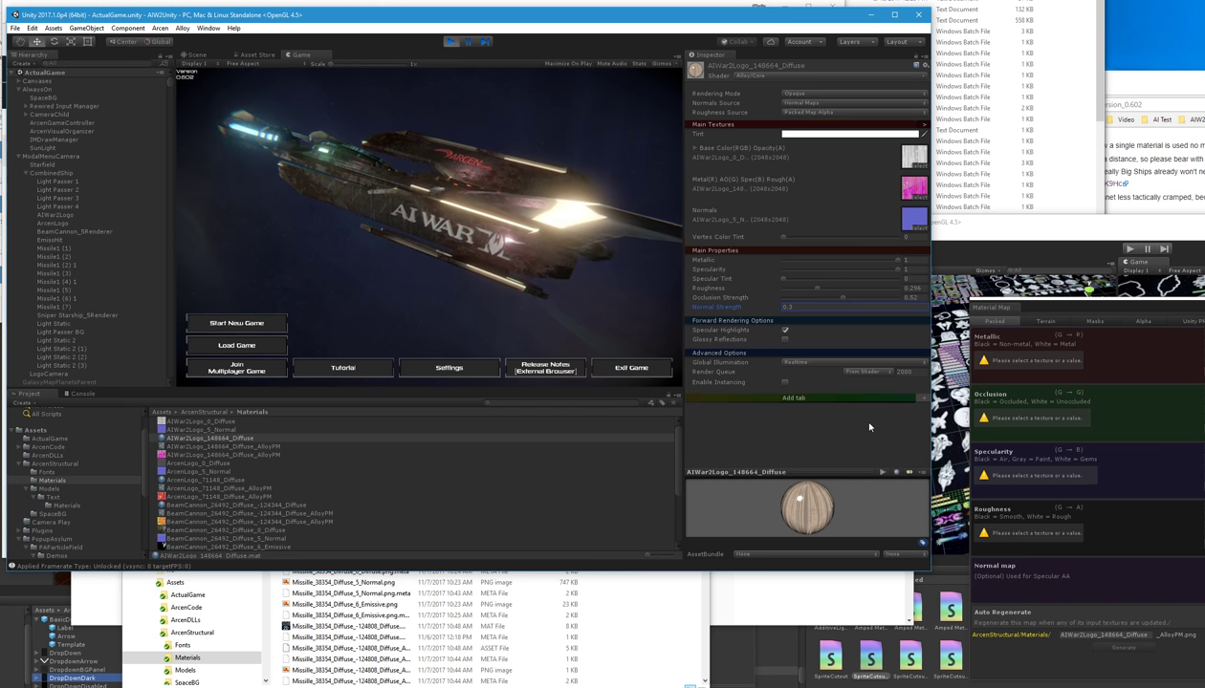
Step: Add a Rim Emission section to the logo material and reduce its Falloff to 0.43
left_click(923, 403)
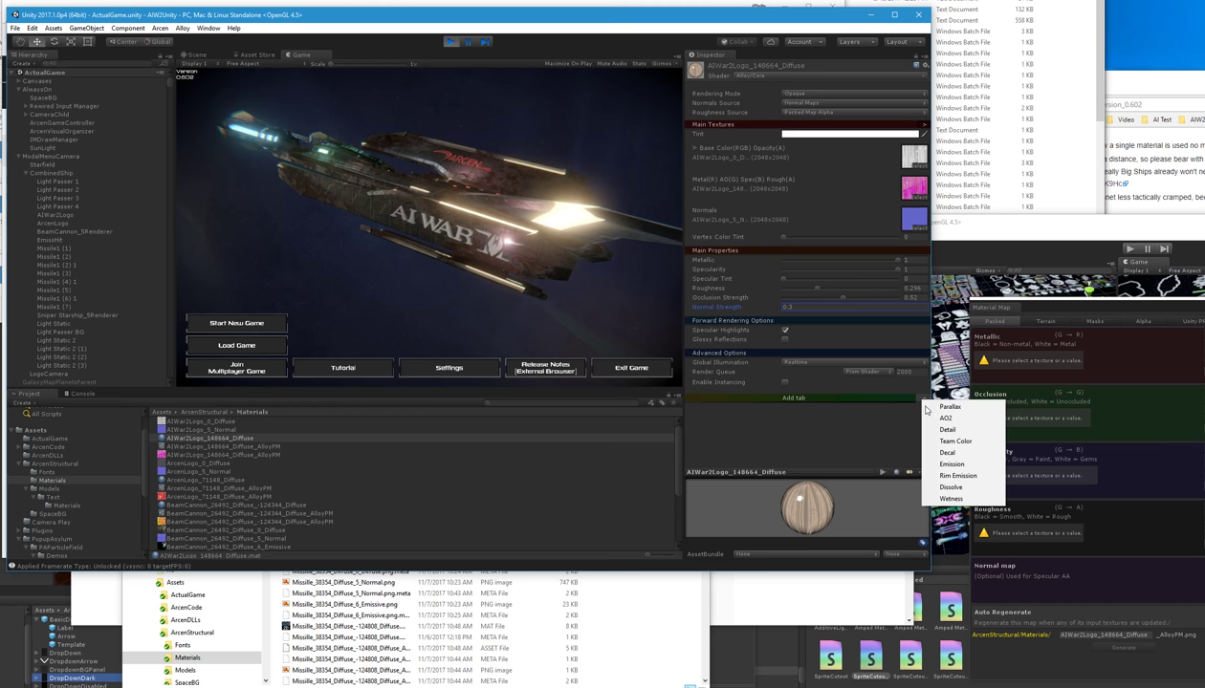
left_click(956, 475)
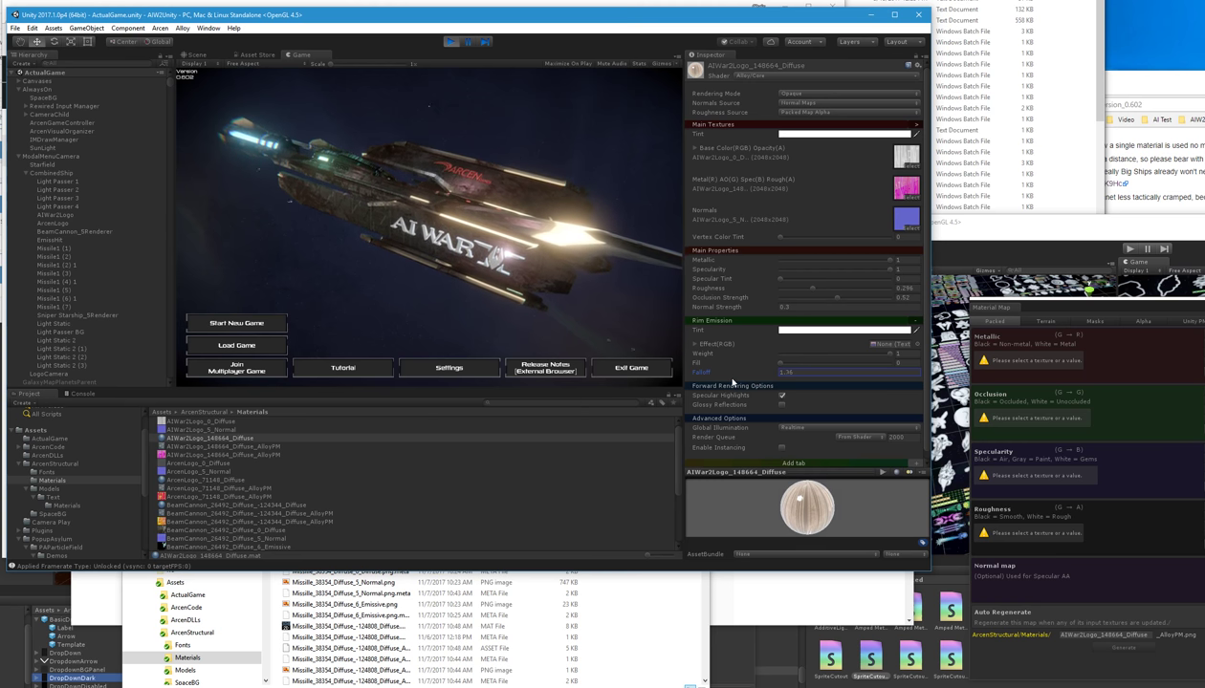
left_click_drag(736, 380, 721, 381)
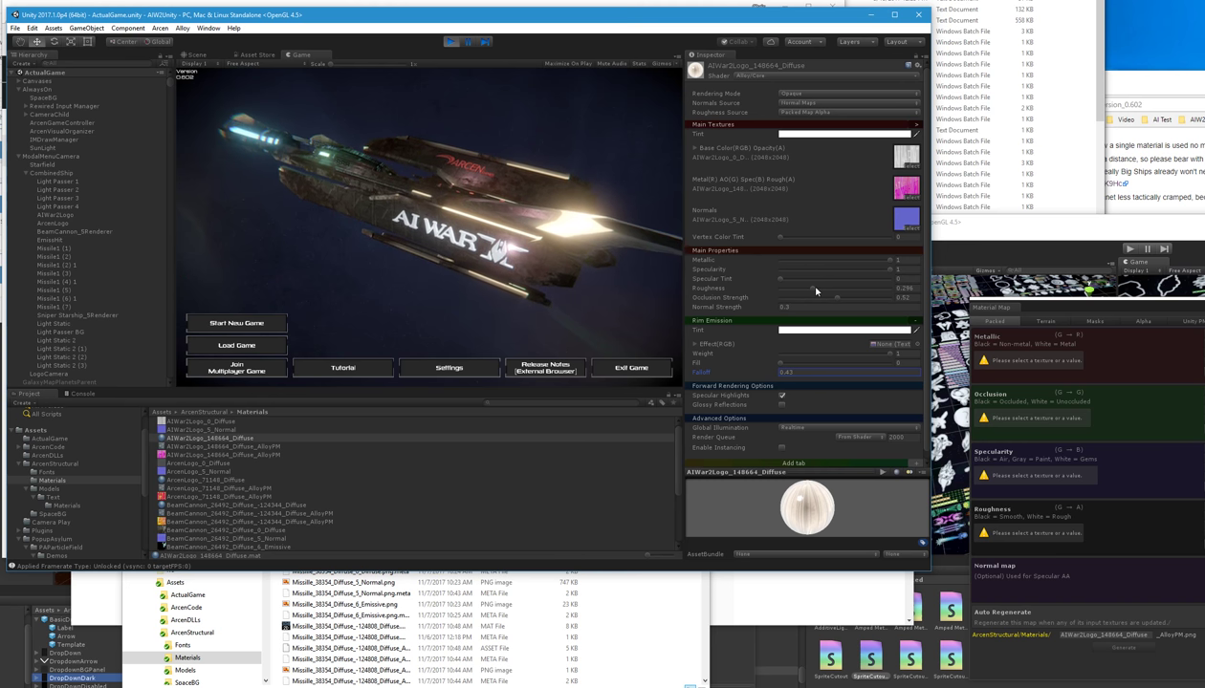
Step: Set the logo material's Roughness to 0.354 and Occlusion Strength to 1
left_click_drag(816, 291, 826, 292)
left_click_drag(945, 288, 847, 291)
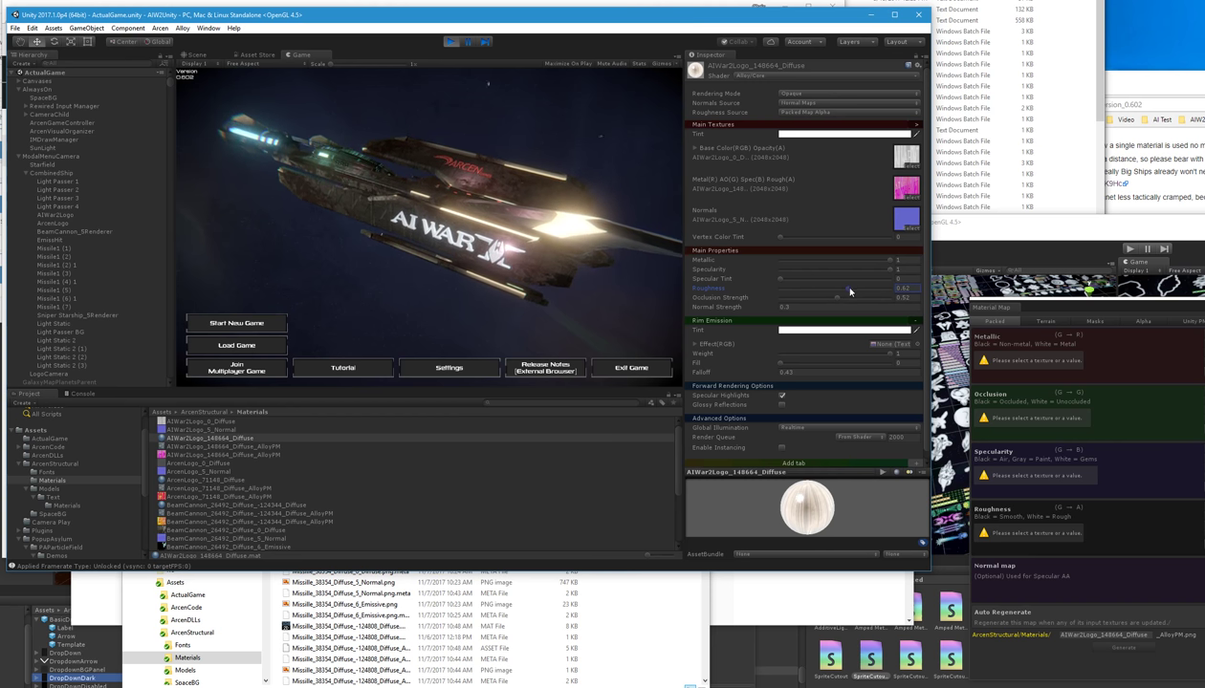
left_click(817, 292)
left_click_drag(817, 293, 819, 294)
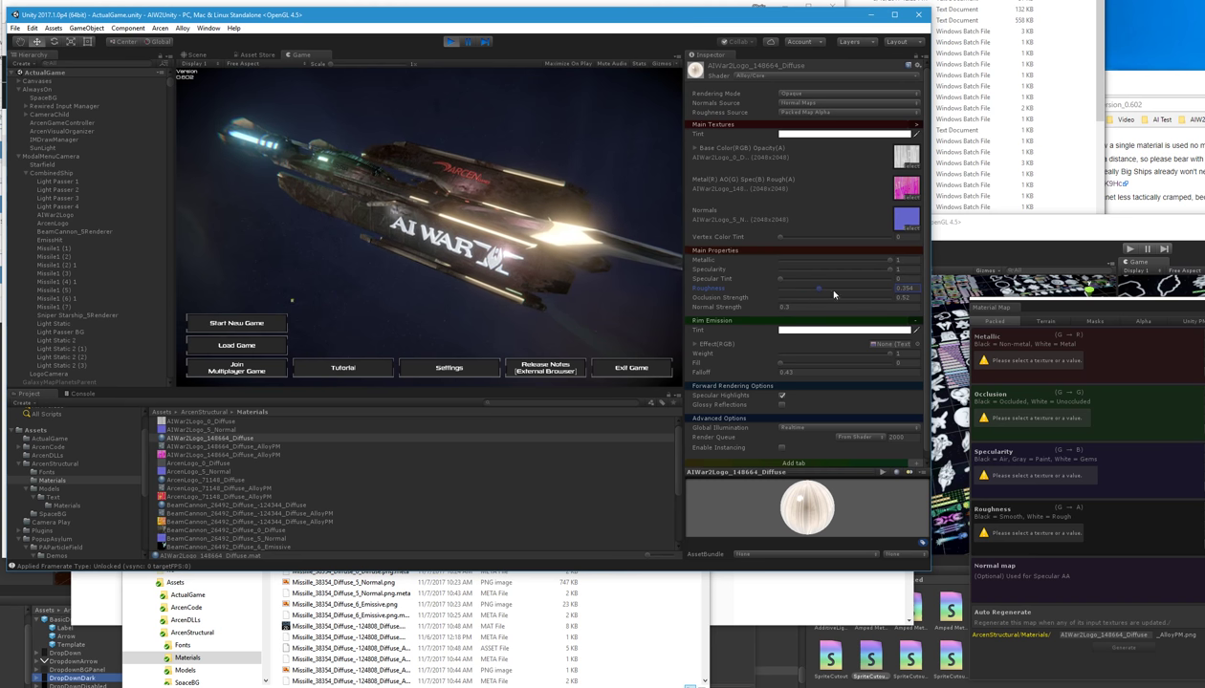
left_click_drag(836, 297, 940, 300)
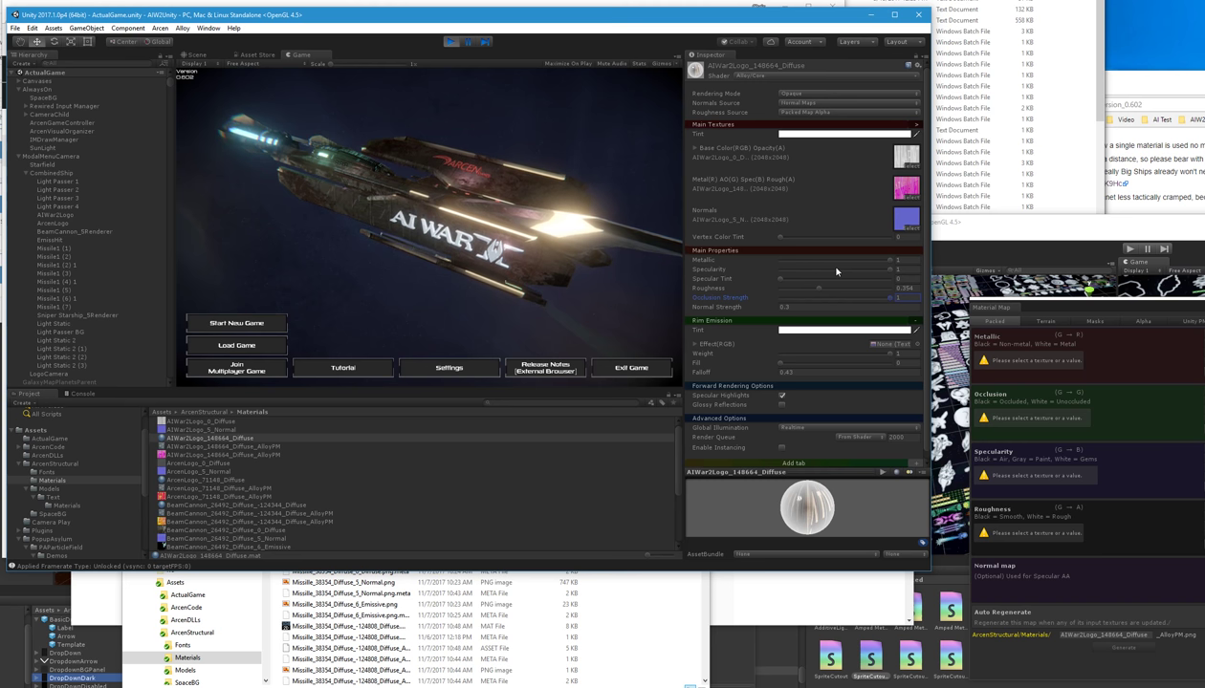
Step: Give the BeamCannon_26492_Diffuse_-124344_Diffuse material Normal Strength 0.27 and readjust Metallic upward
left_click(242, 507)
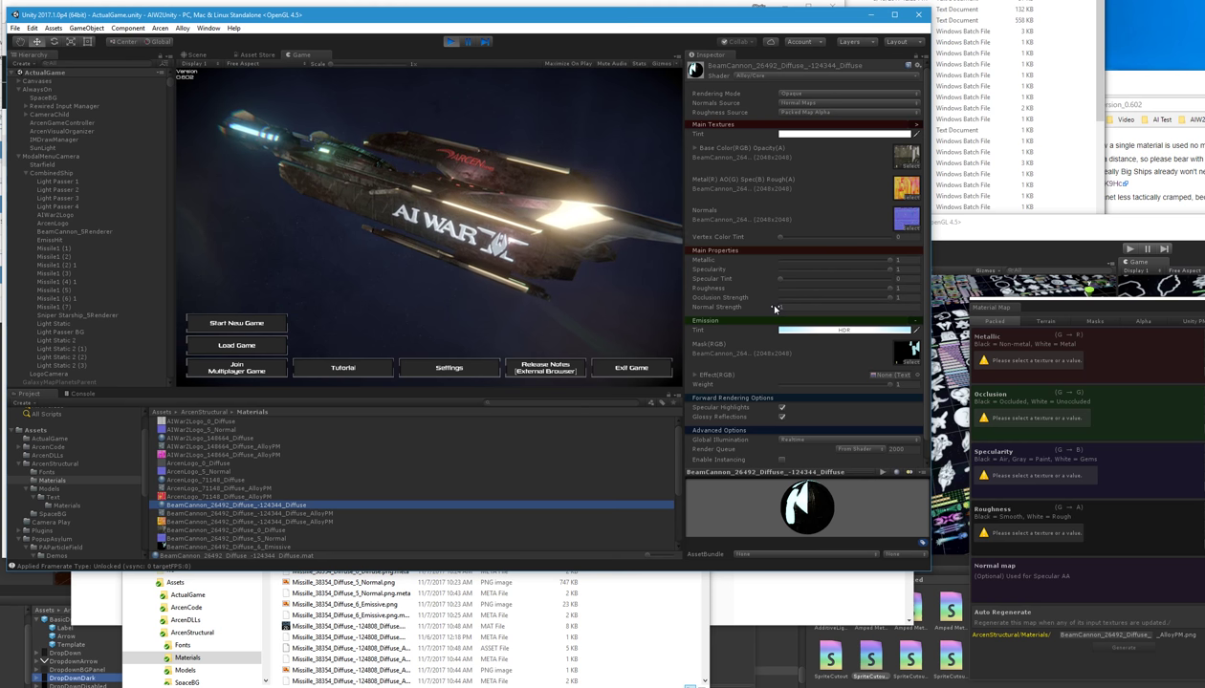
left_click(779, 308)
type("0.23")
key("BackSpace")
key("BackSpace")
key("BackSpace")
key("BackSpace")
type("0.45")
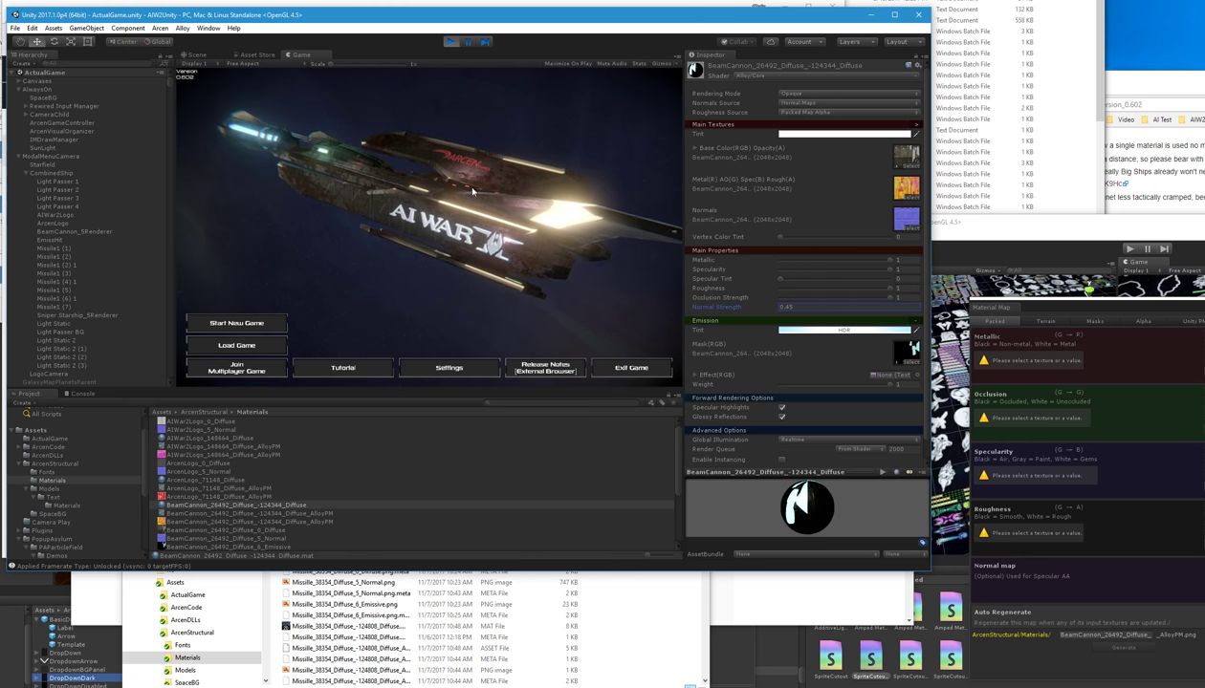
left_click_drag(773, 310, 773, 320)
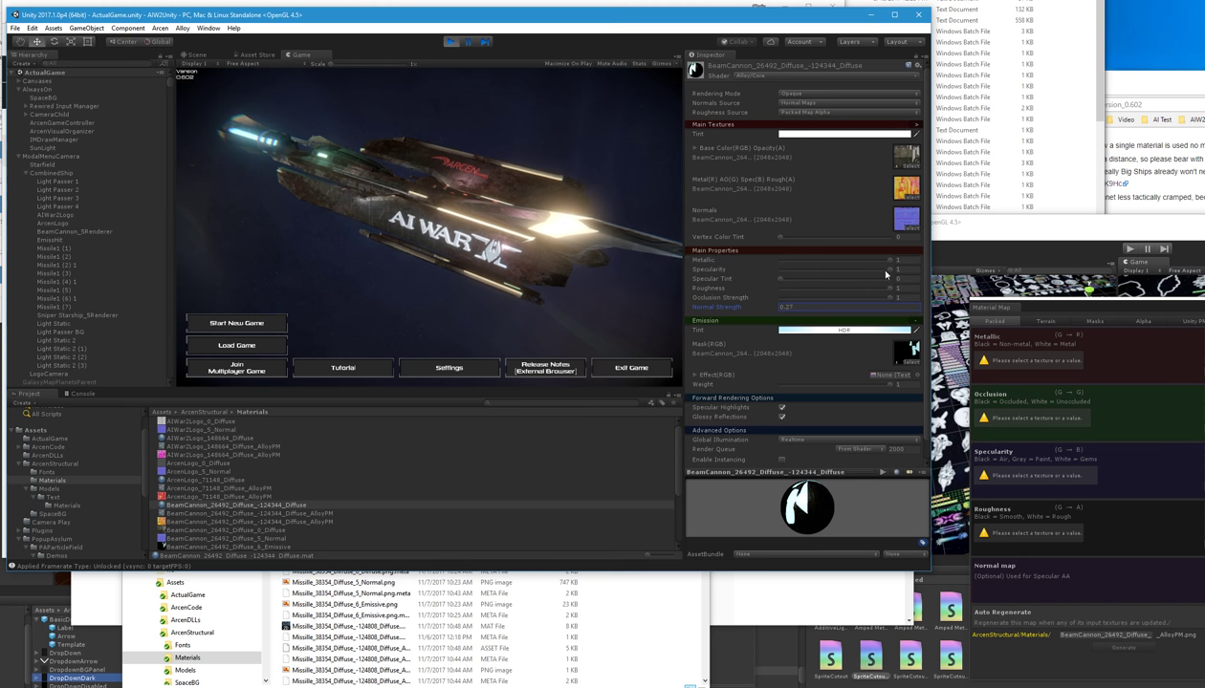
left_click(843, 261)
mouse_move(843, 261)
left_mouse_down()
mouse_move(921, 265)
mouse_move(870, 264)
left_mouse_up()
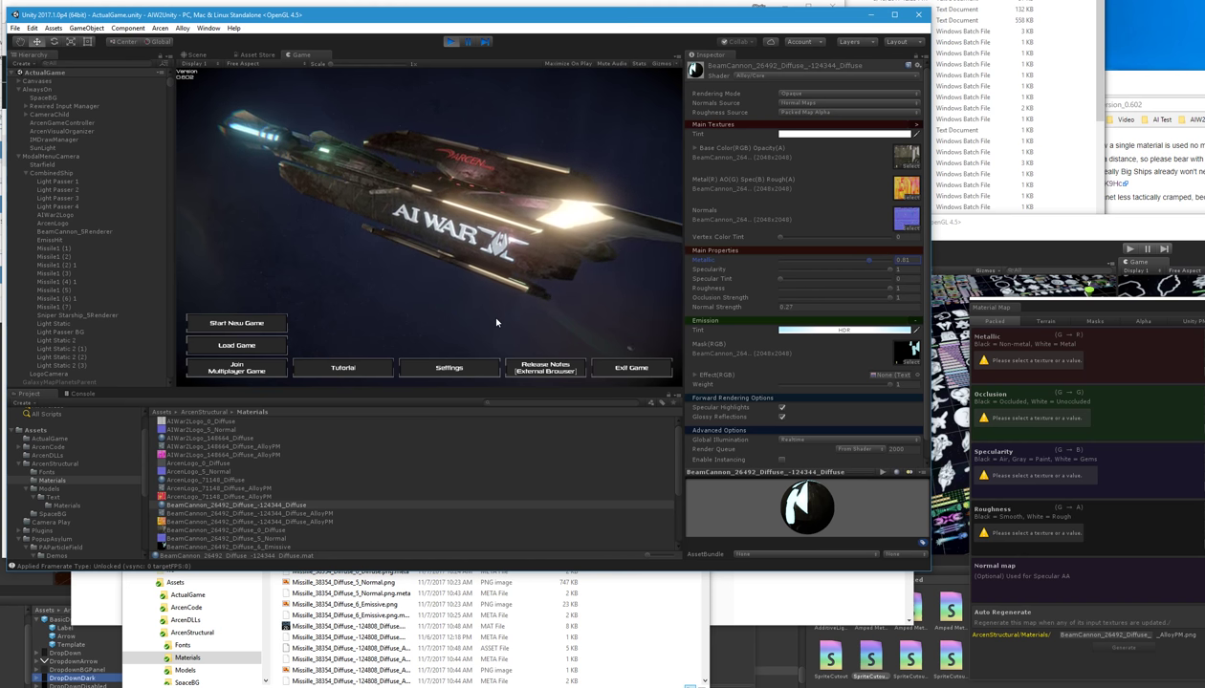
left_click(638, 64)
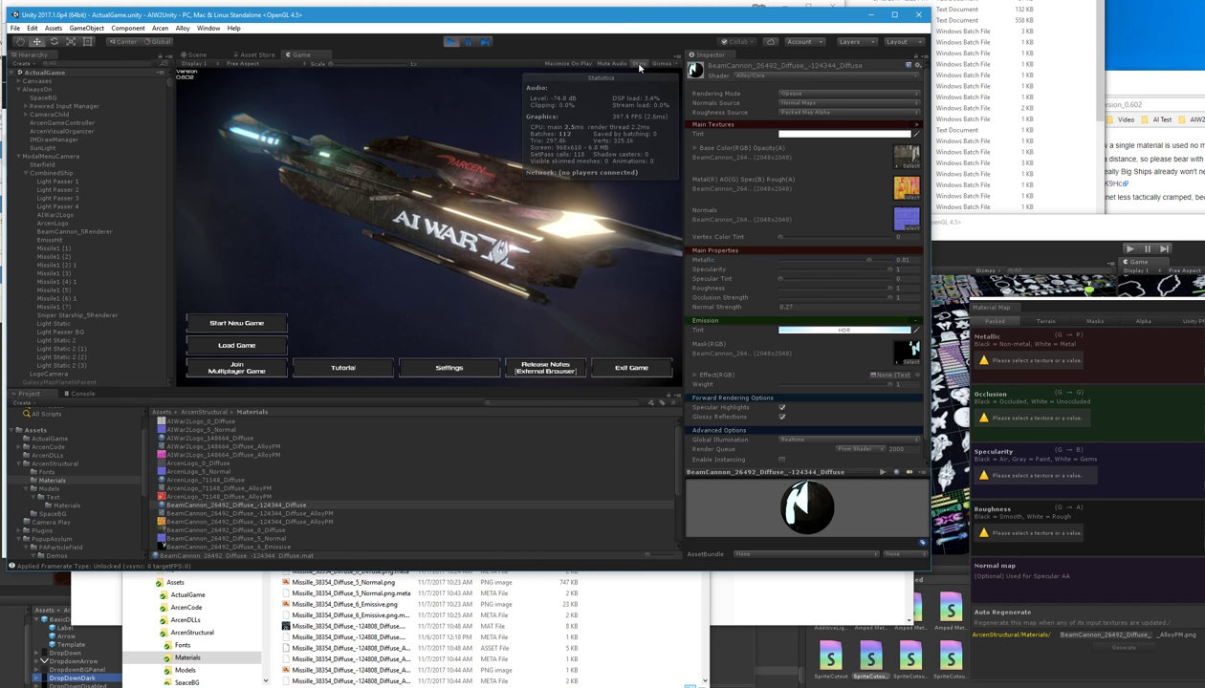
left_click(639, 64)
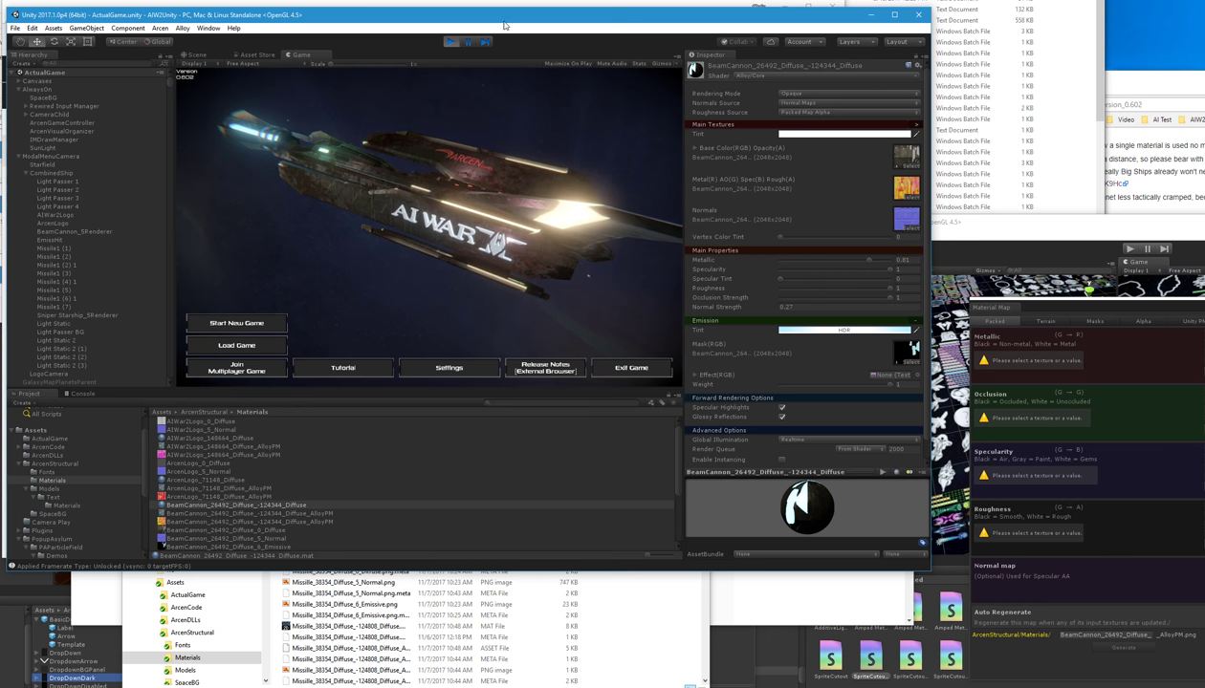
Step: Stop play mode and save everything with Arcen > Save All Assets
left_click(449, 41)
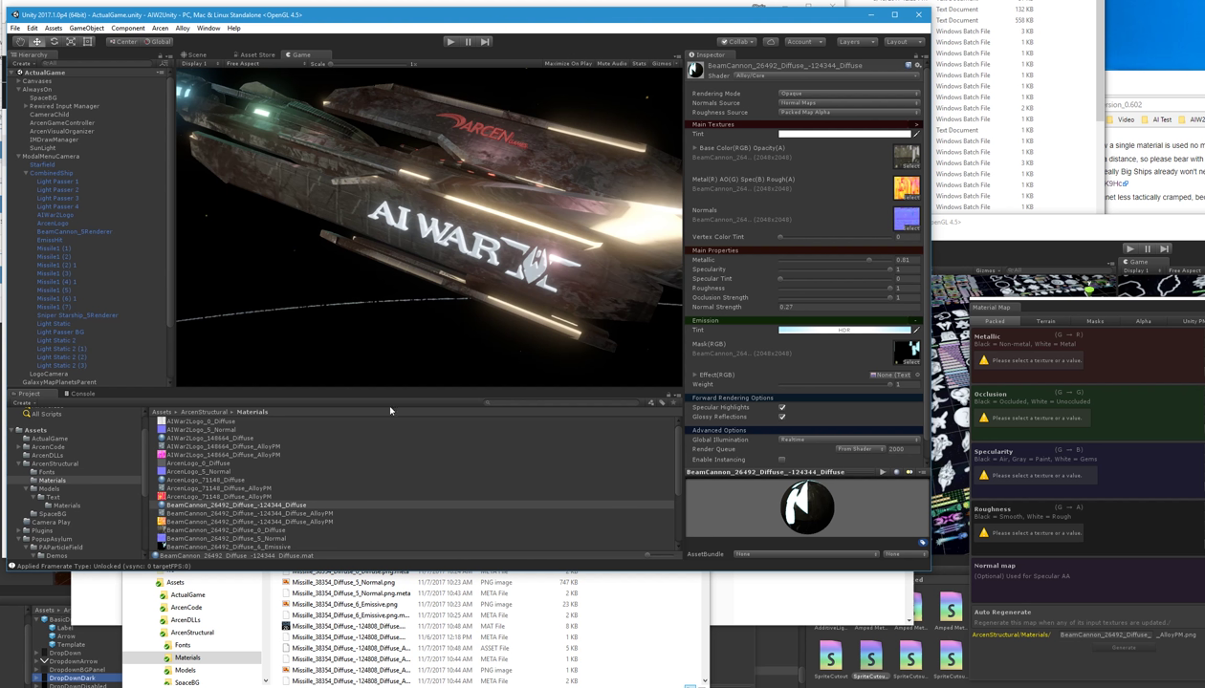
left_click(159, 27)
left_click(186, 97)
Step: Open the Lighting settings window and move it clear of the ship
left_click(212, 30)
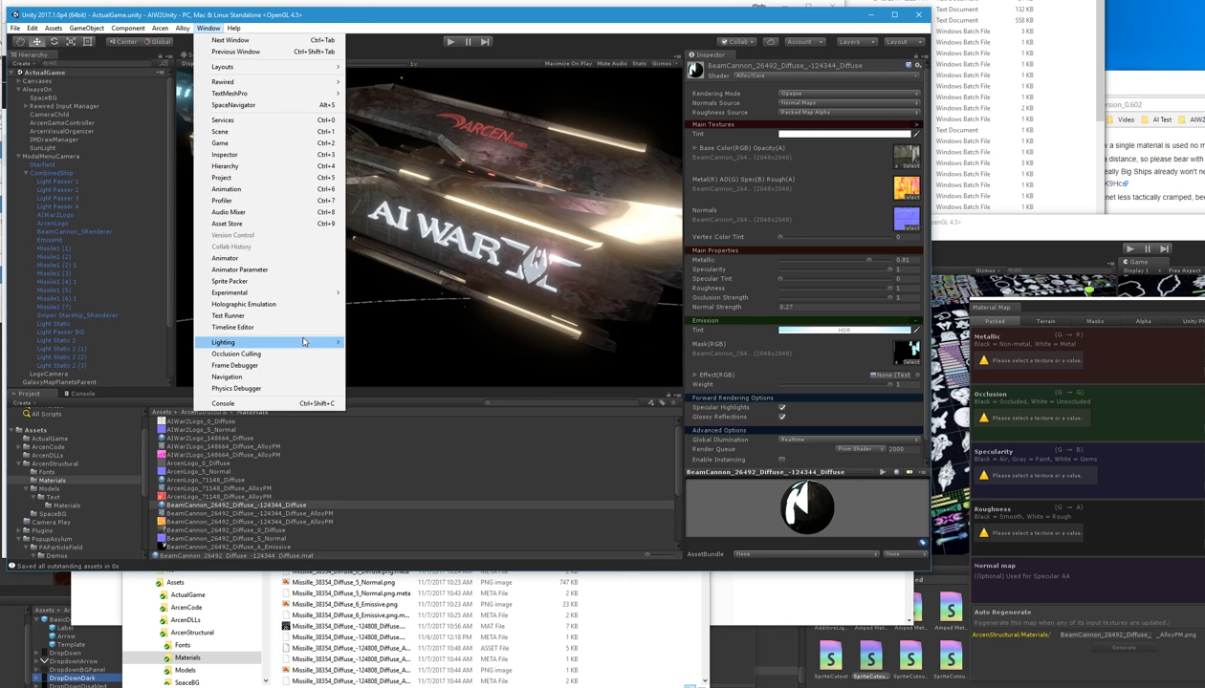
mouse_move(304, 341)
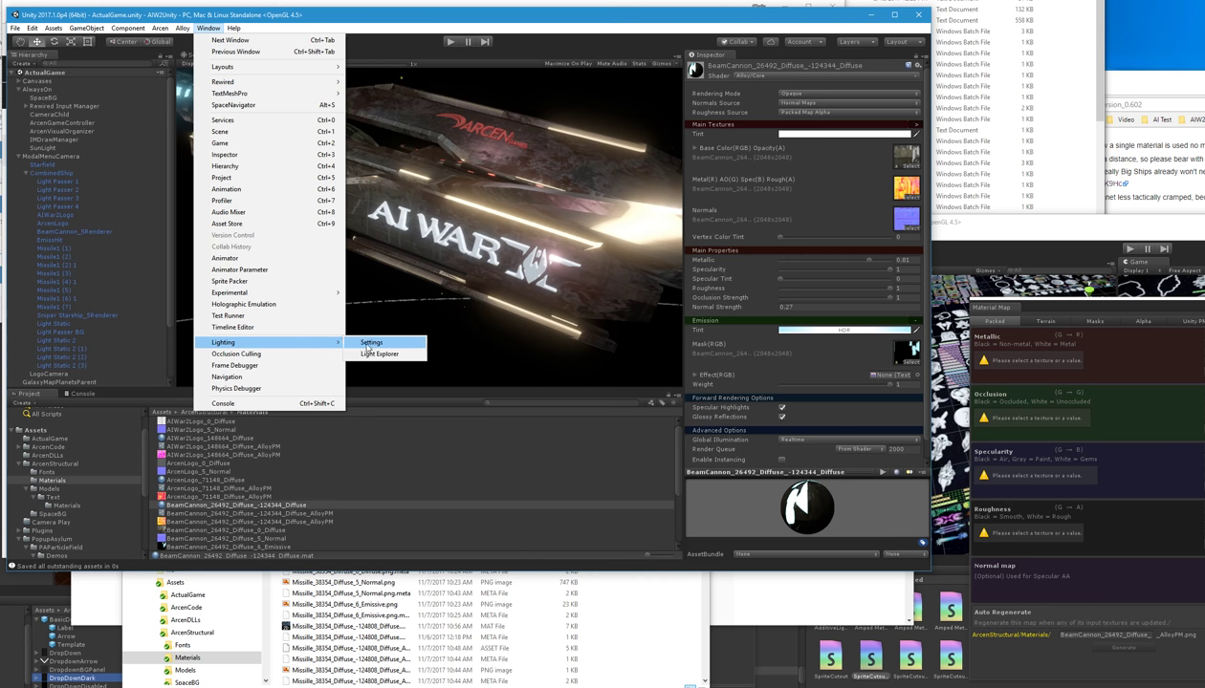
left_click(370, 344)
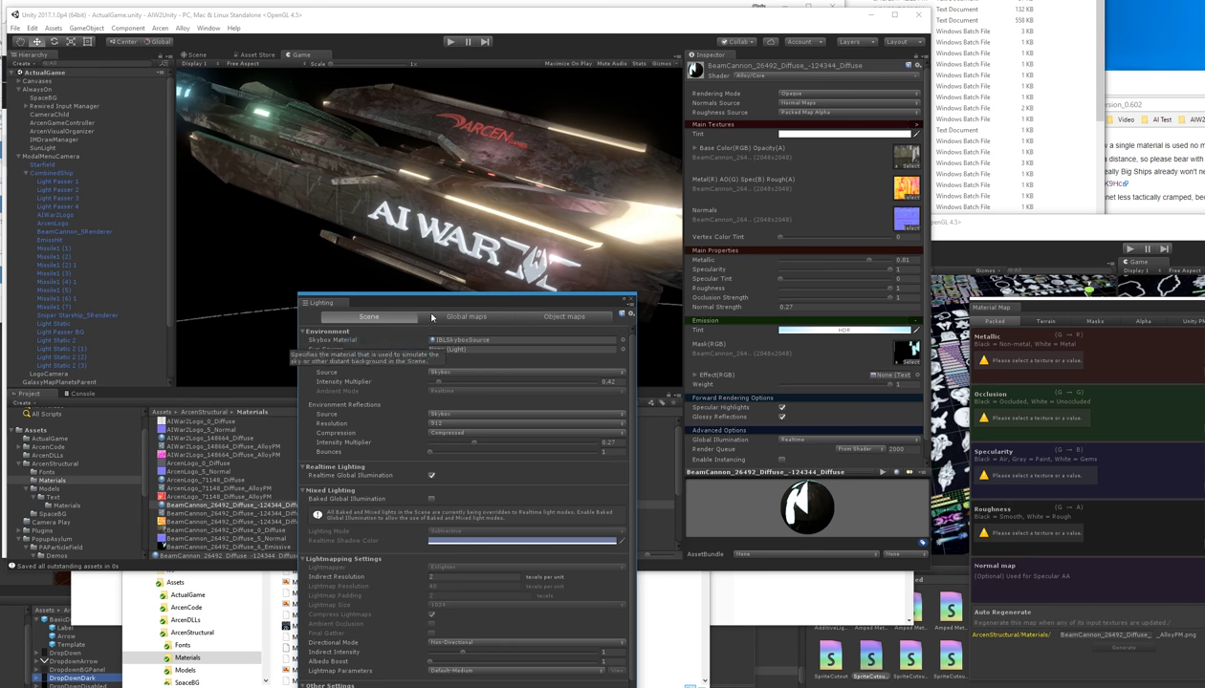
left_click_drag(432, 297, 649, 187)
left_click_drag(726, 112, 770, 79)
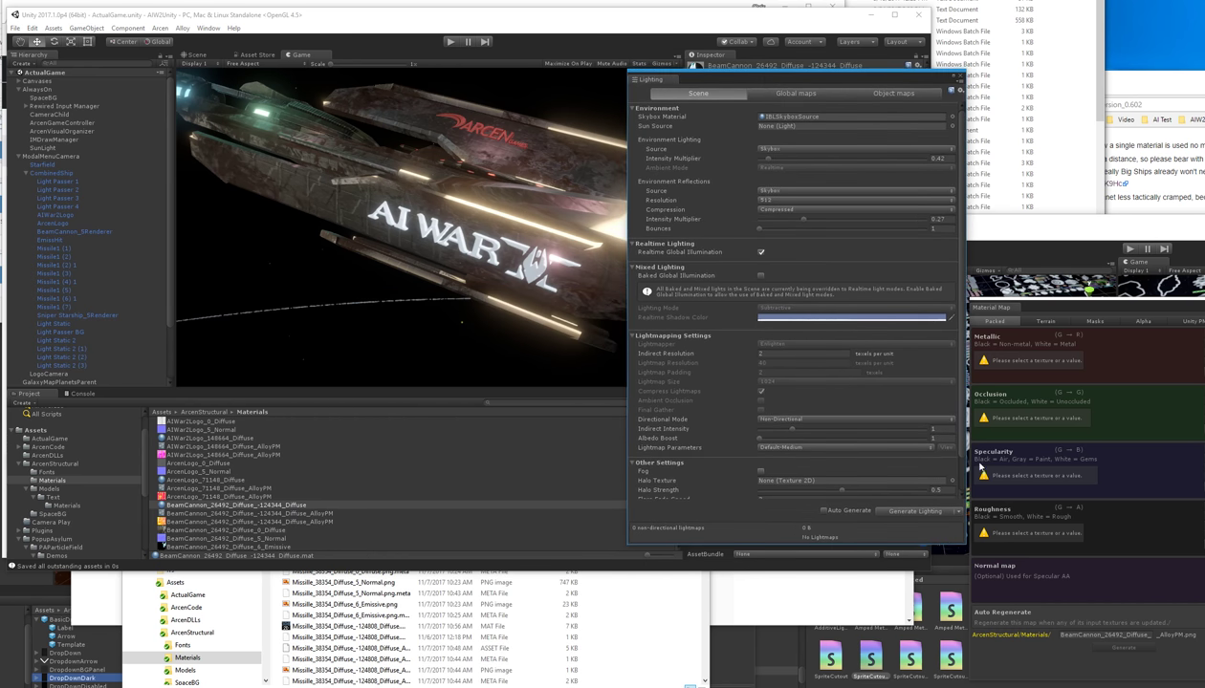
Step: Clear the scene's baked lighting data and move the Lighting window aside
left_click(956, 512)
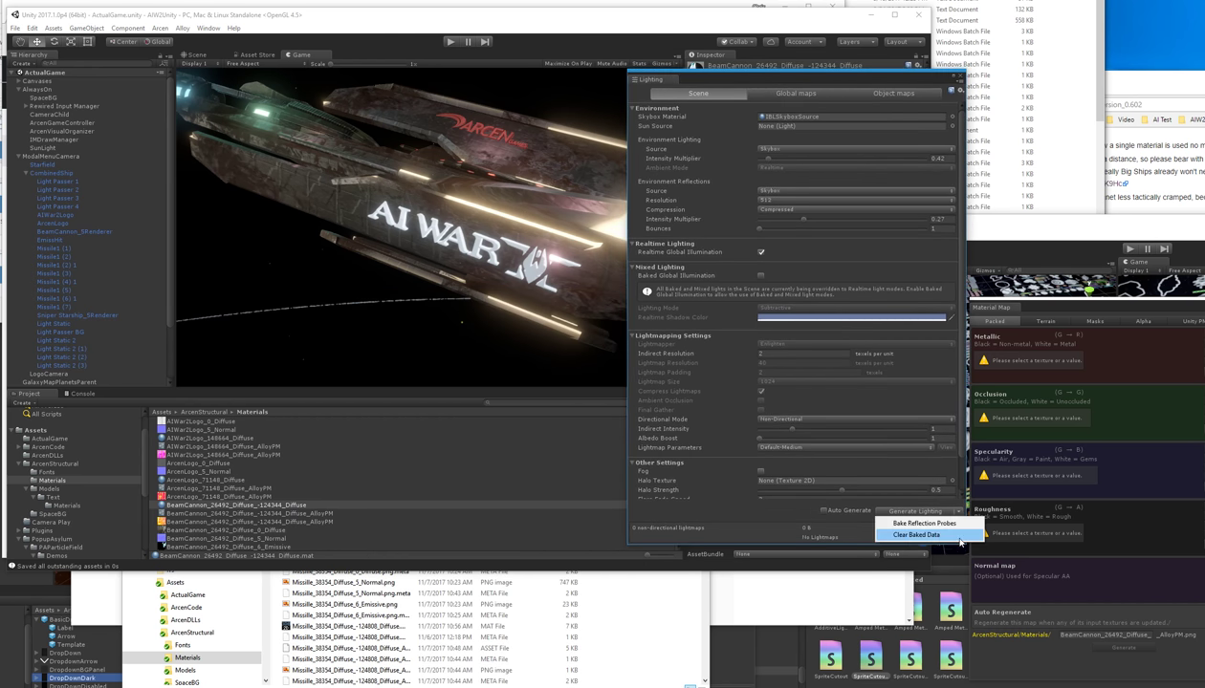
left_click(959, 539)
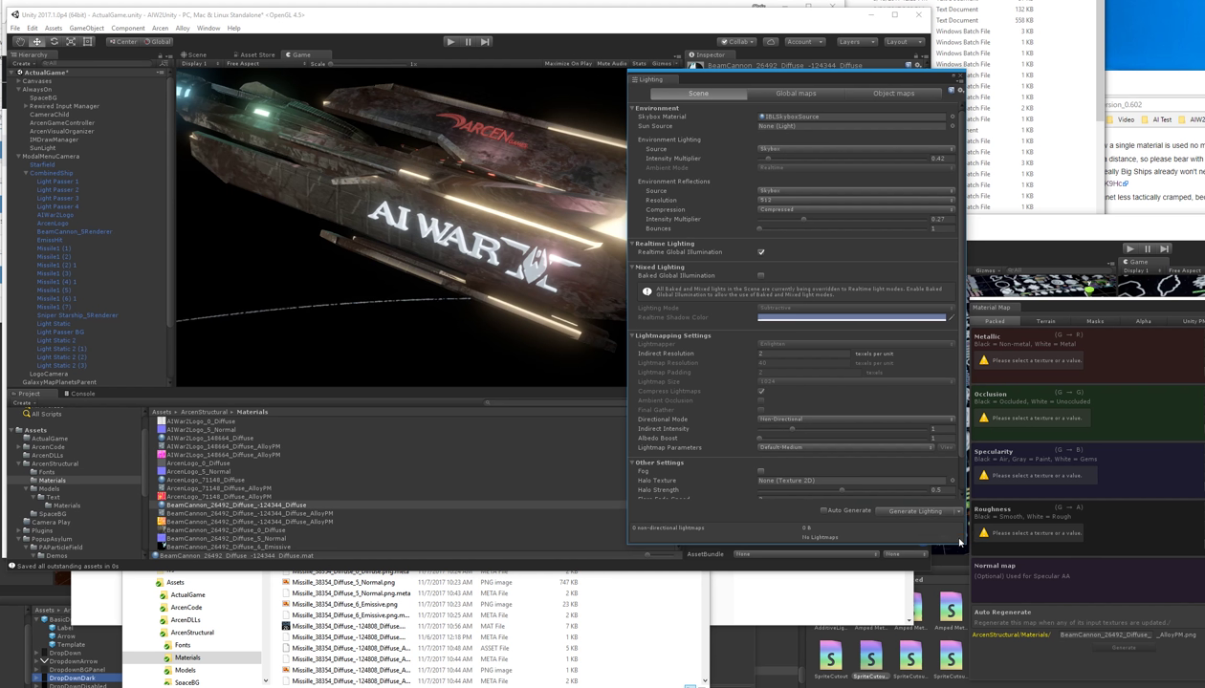
left_click_drag(847, 86, 1203, 98)
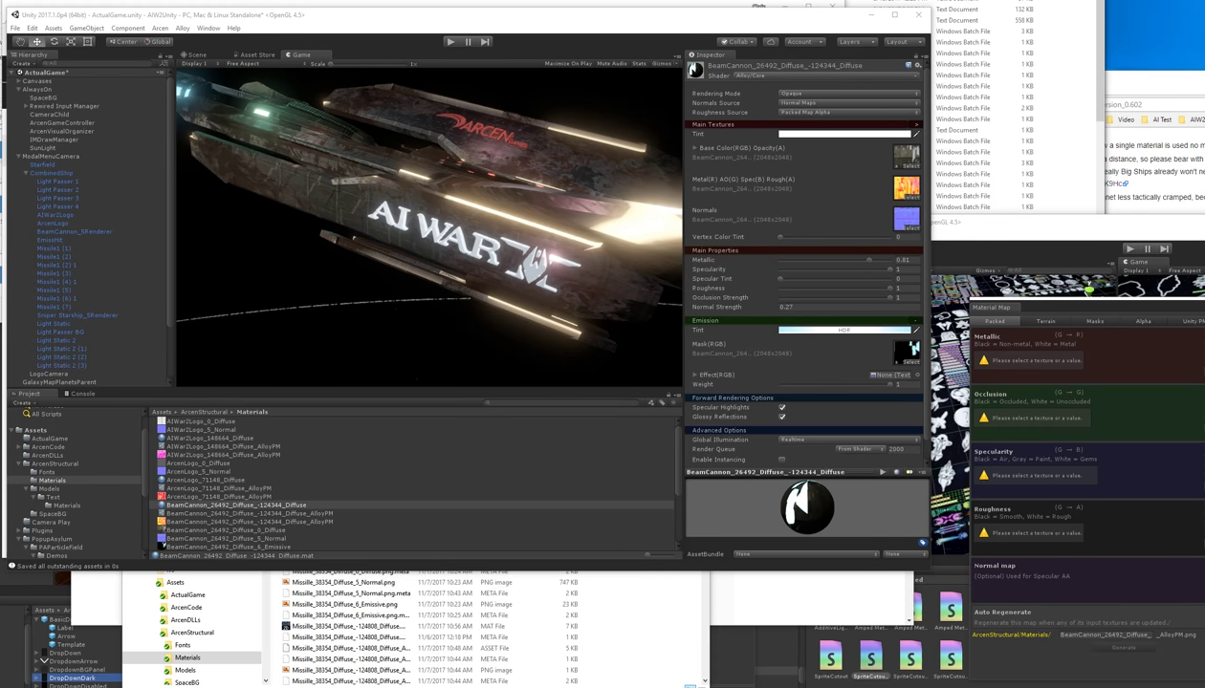
Step: Run the game in play mode with the Lighting window placed beside the Game view
left_click(452, 43)
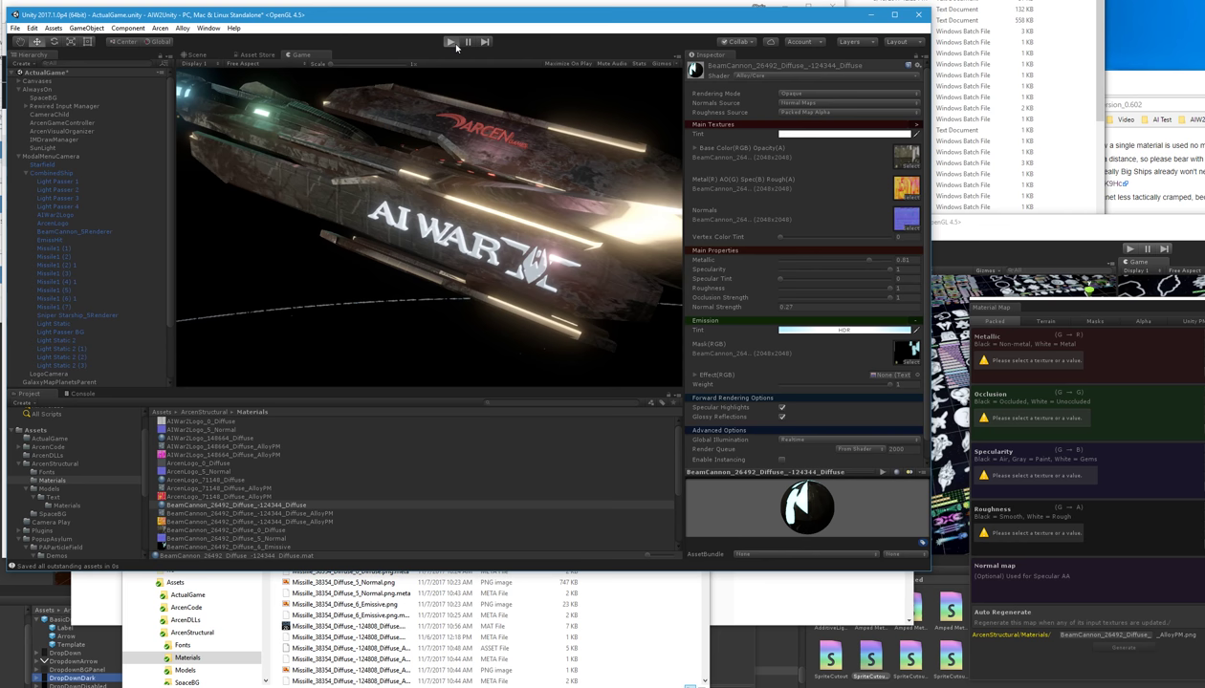
left_click(454, 43)
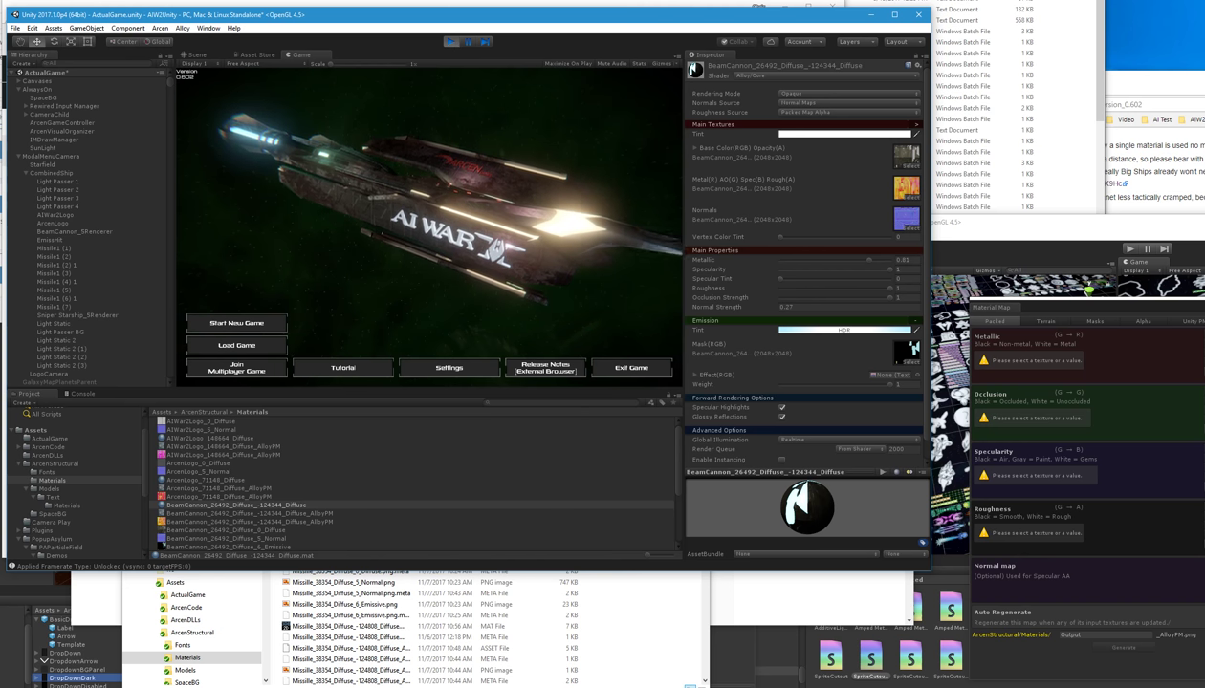
key("alt+Tab")
left_click_drag(900, 100, 787, 122)
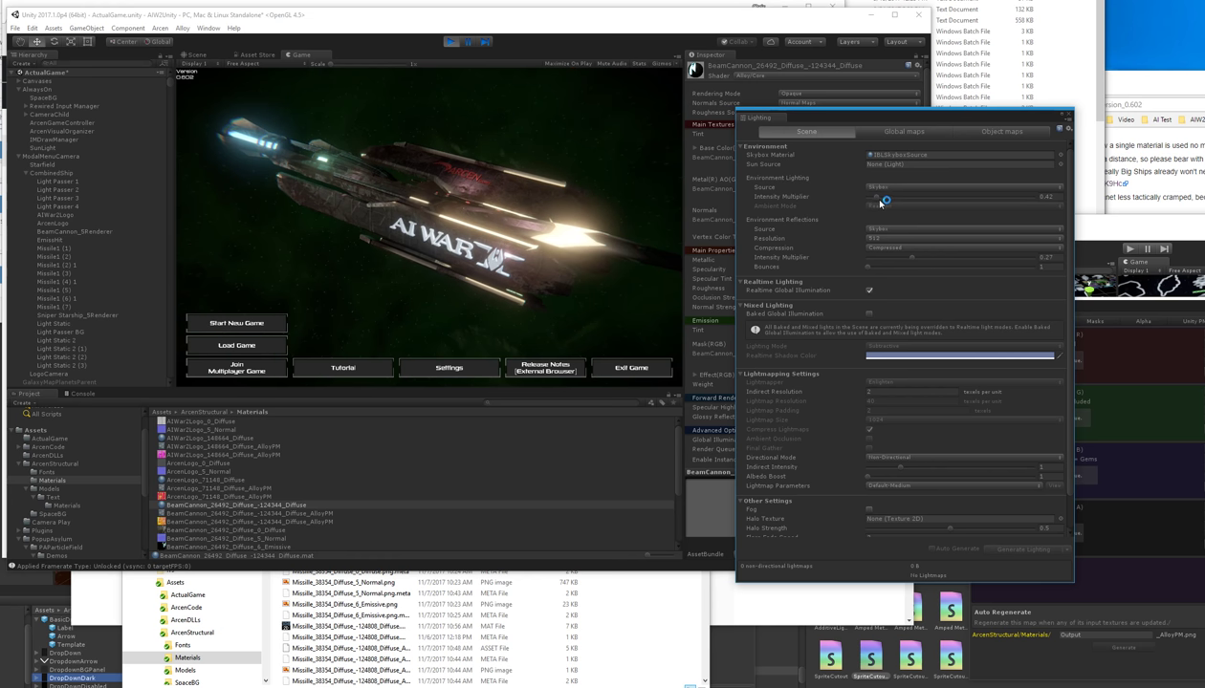
Step: Test the ambient Intensity Multiplier, switch the ambient source to Color, and try ambient colours
left_click_drag(880, 198, 946, 197)
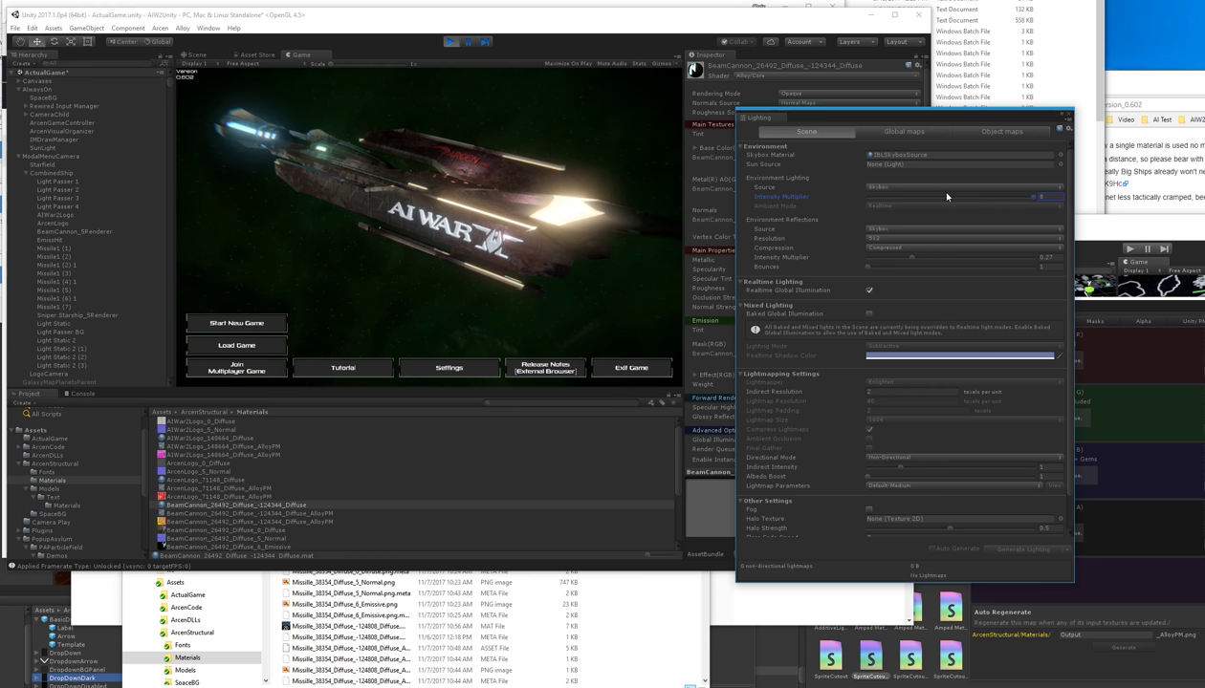
left_click(891, 187)
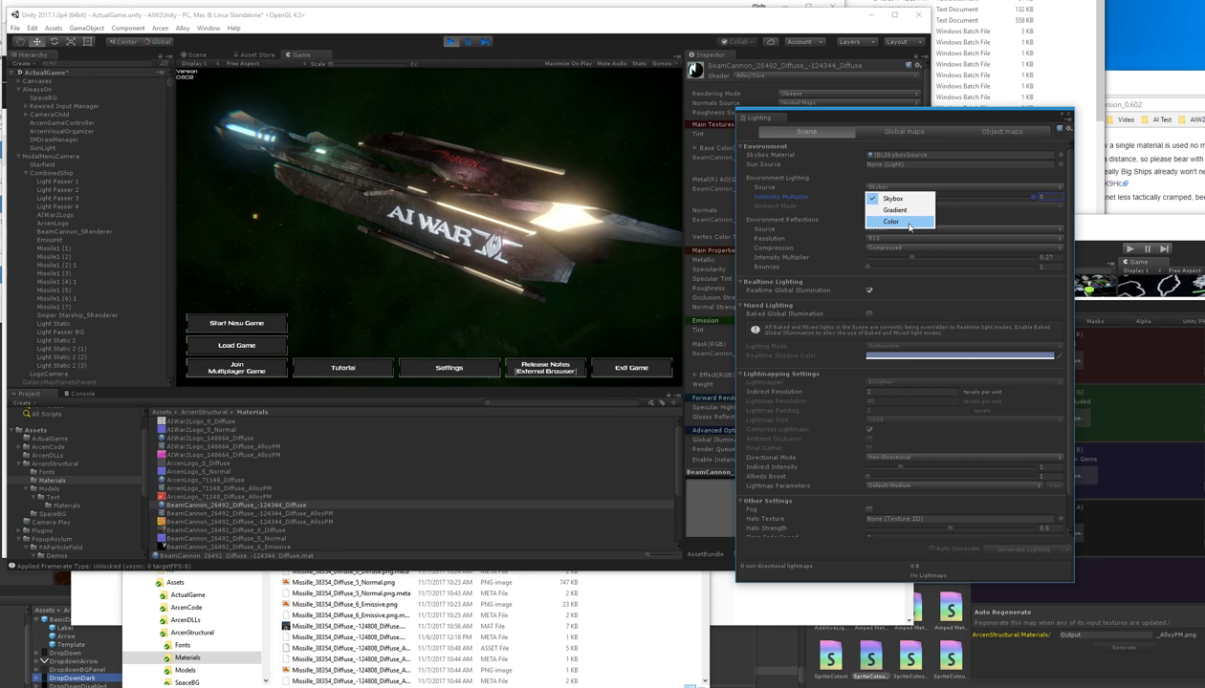
left_click(890, 221)
left_click(887, 197)
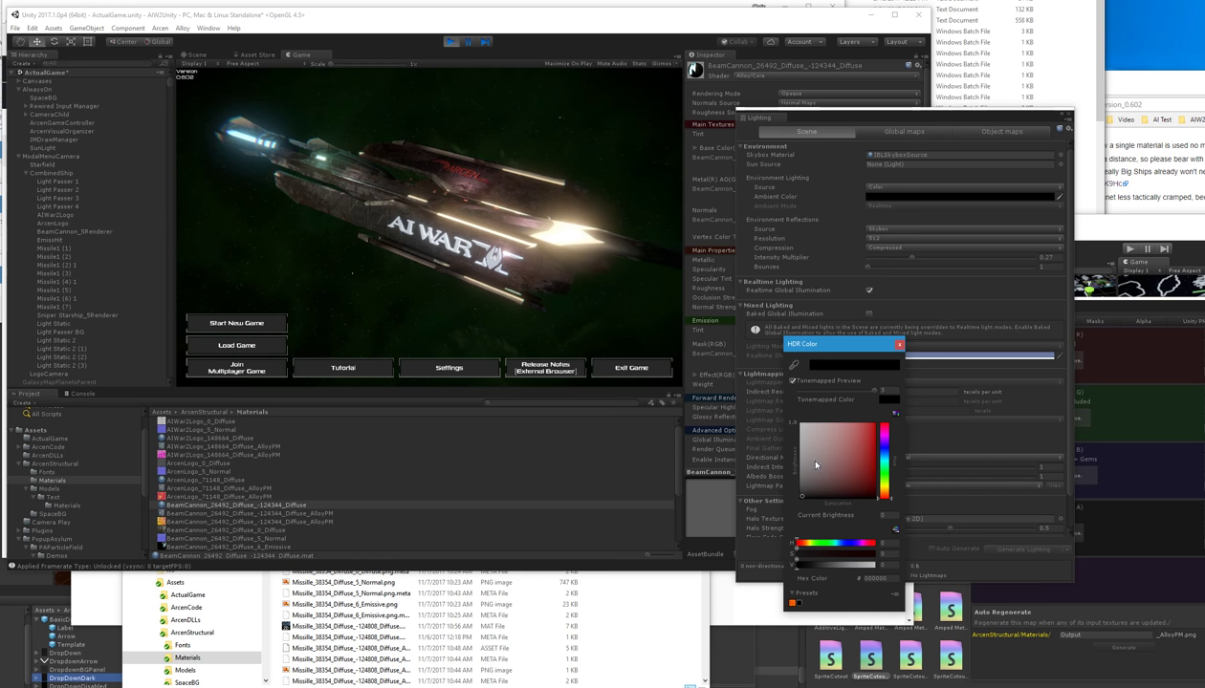
left_click_drag(802, 452, 656, 326)
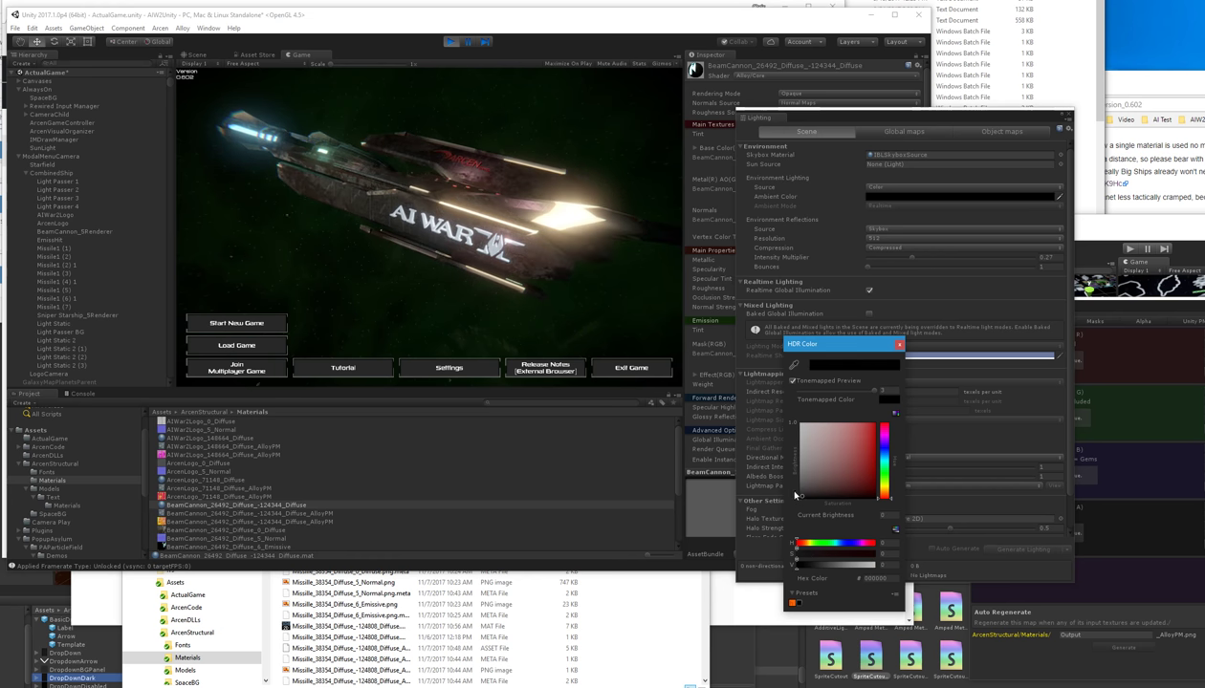
left_click(899, 346)
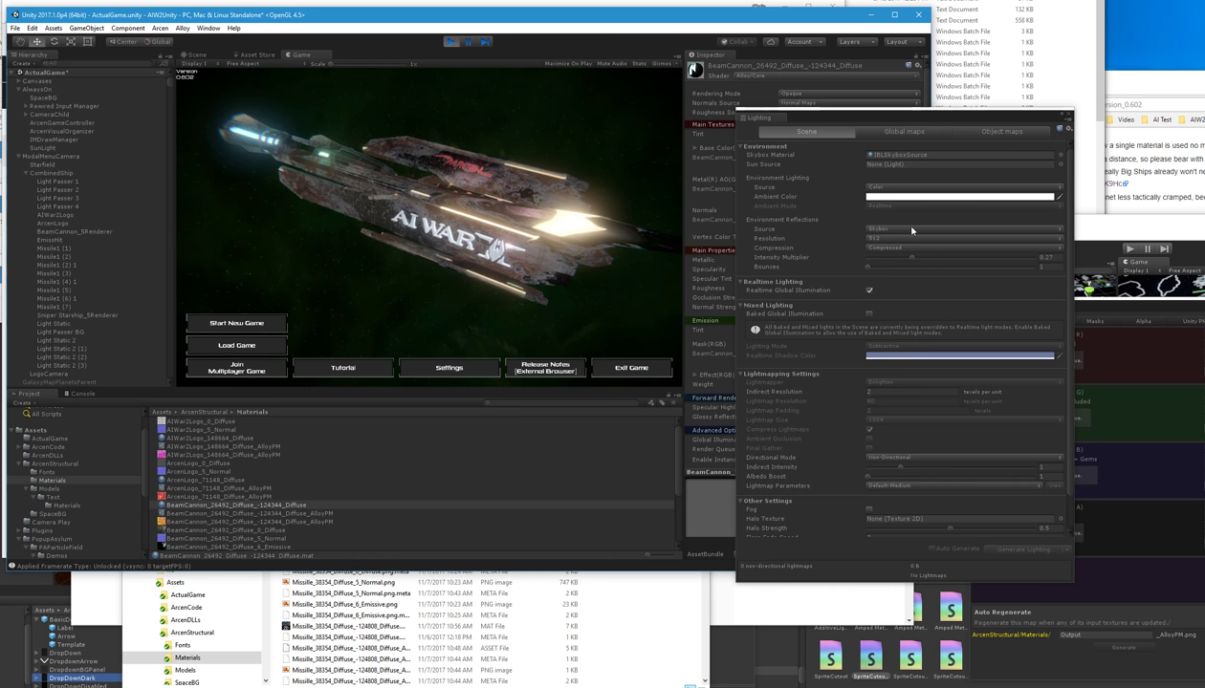
left_click(890, 187)
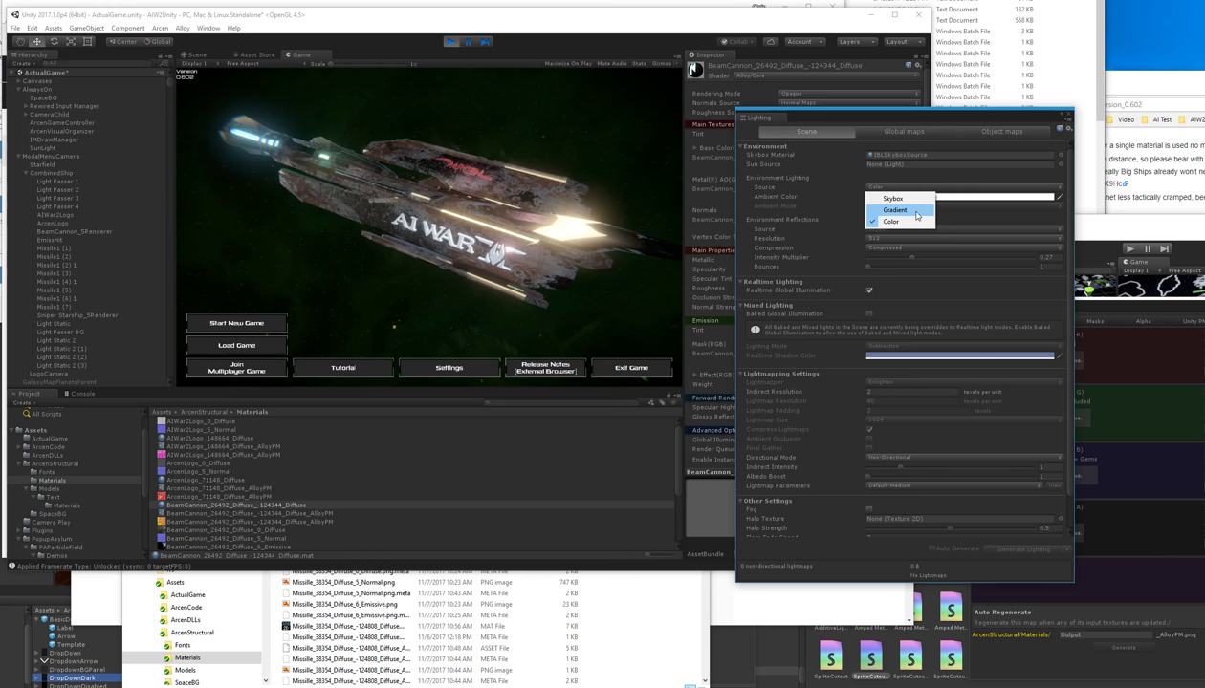
Step: Switch ambient lighting to Gradient, and set the Reflection source to Custom then back to Skybox
left_click(915, 210)
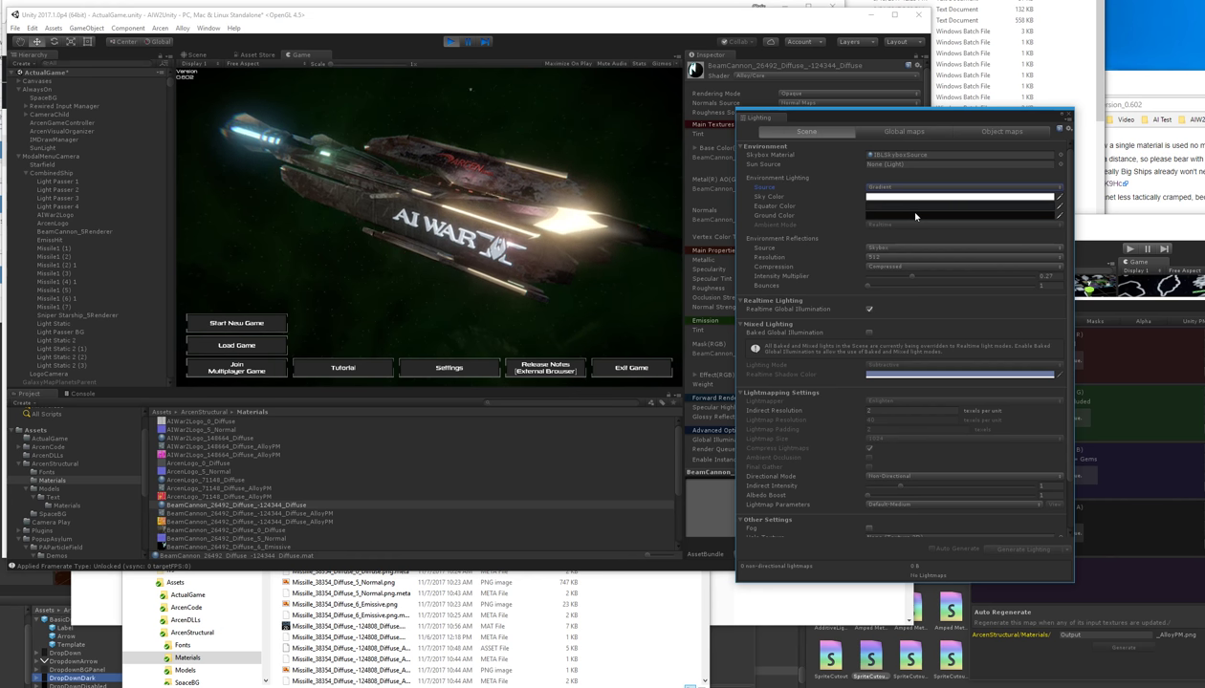
left_click(882, 250)
left_click(900, 269)
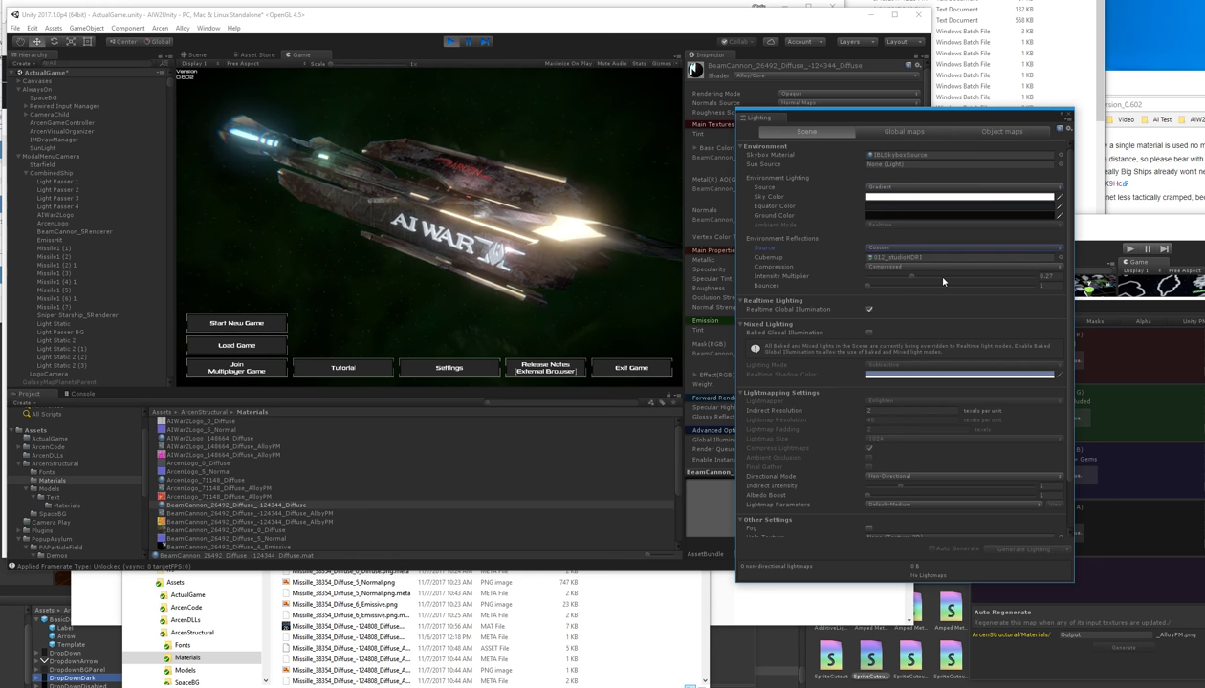
left_click(894, 250)
left_click(896, 256)
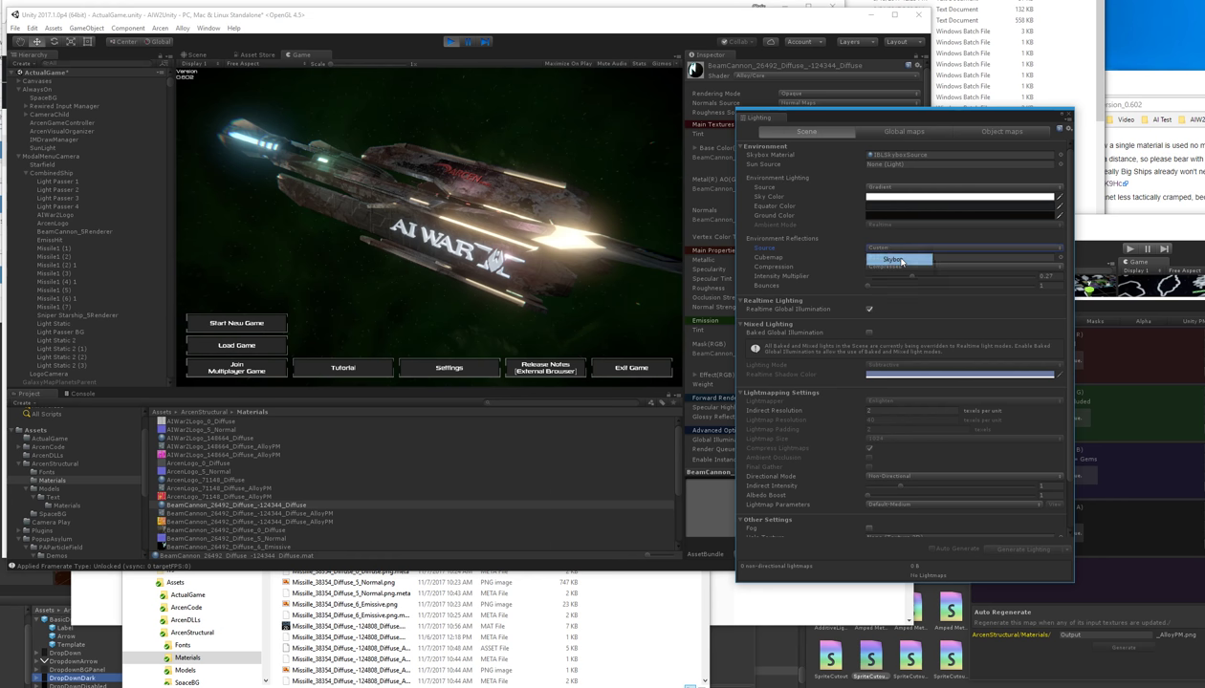
Step: Set the gradient's Sky colour to bright blue
left_click(889, 198)
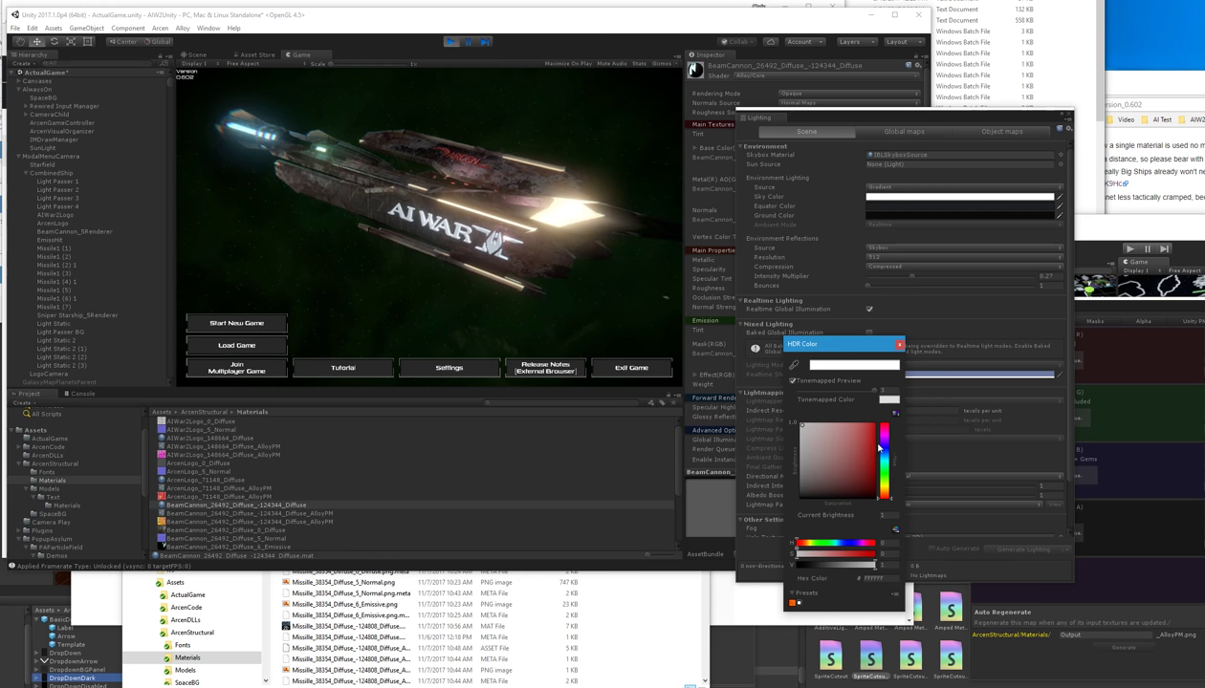
left_click(887, 462)
left_click(857, 418)
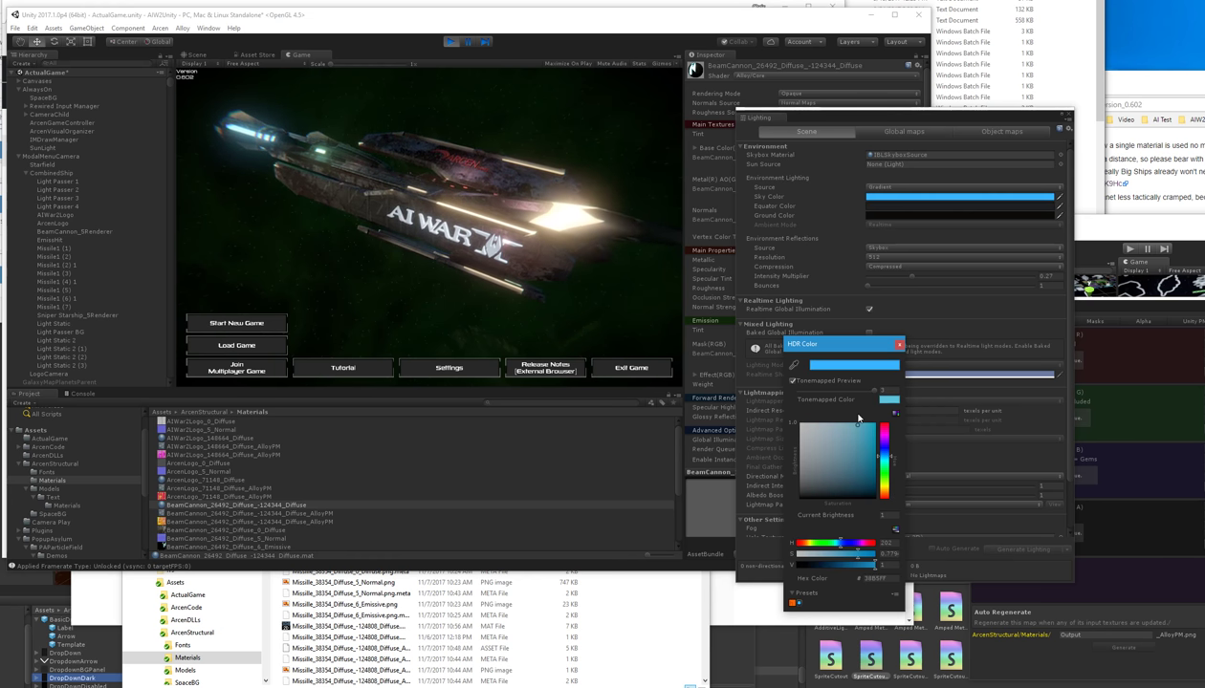
left_click(870, 206)
Step: Make the Equator colour beige and lighten the Sky colour to pale blue
left_click(871, 205)
left_click(878, 478)
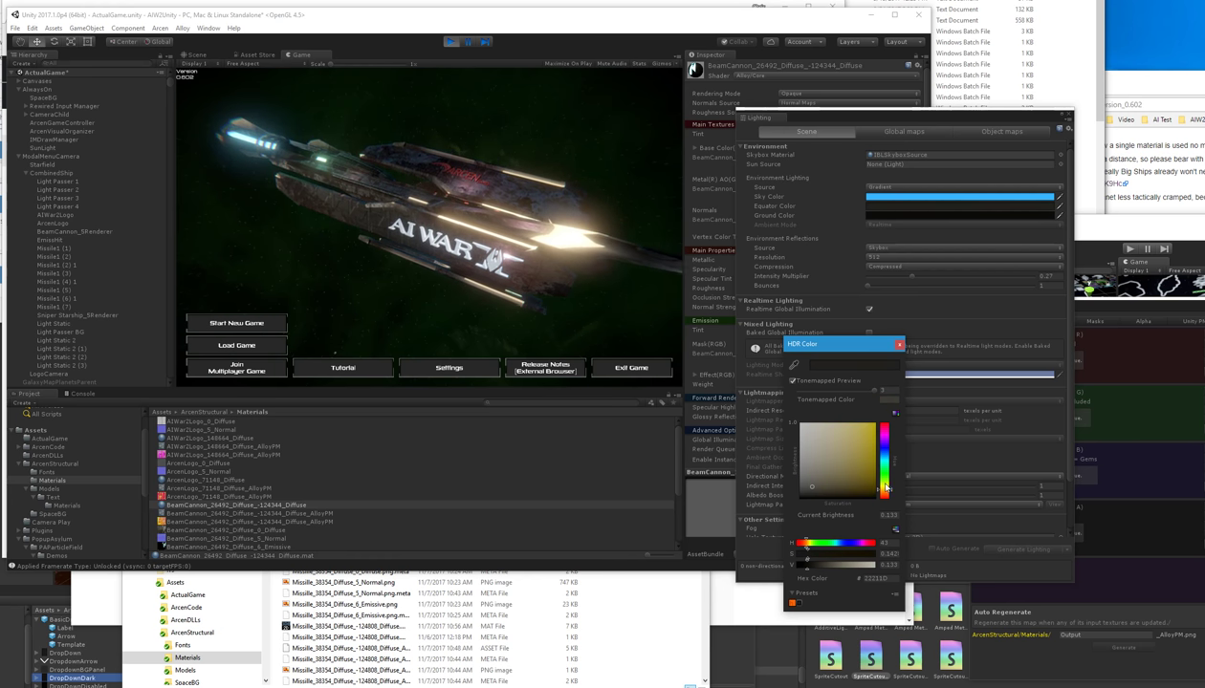
left_click(872, 475)
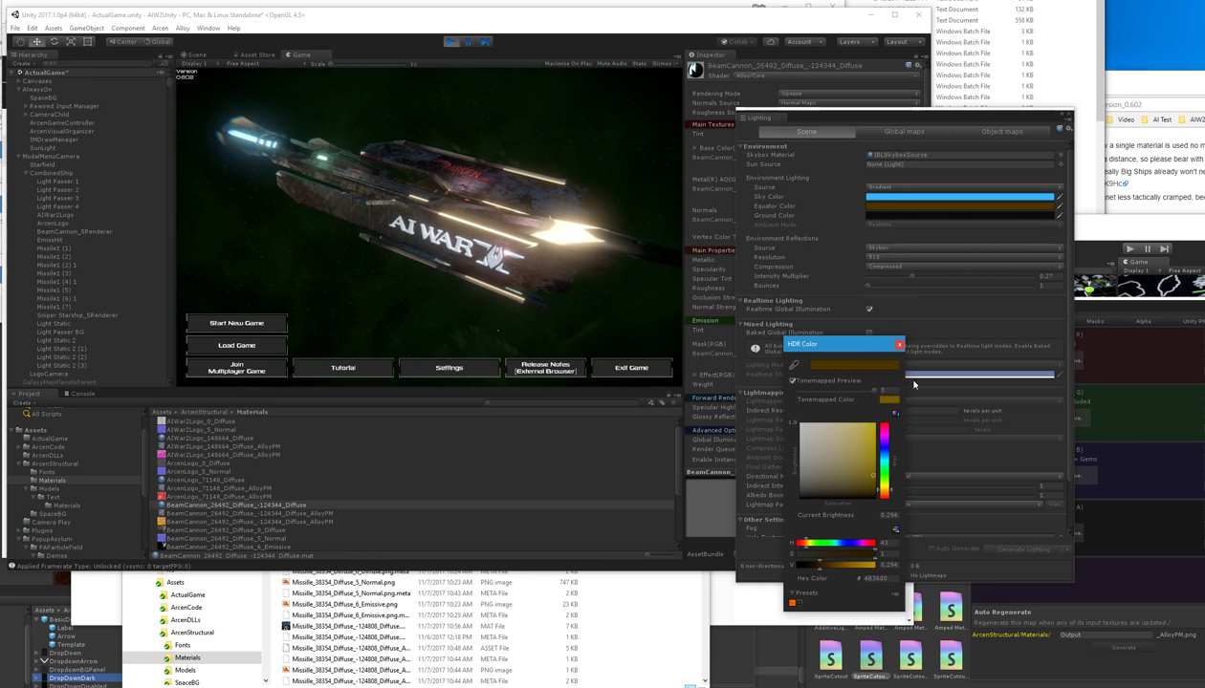
left_click(819, 492)
left_click(872, 481)
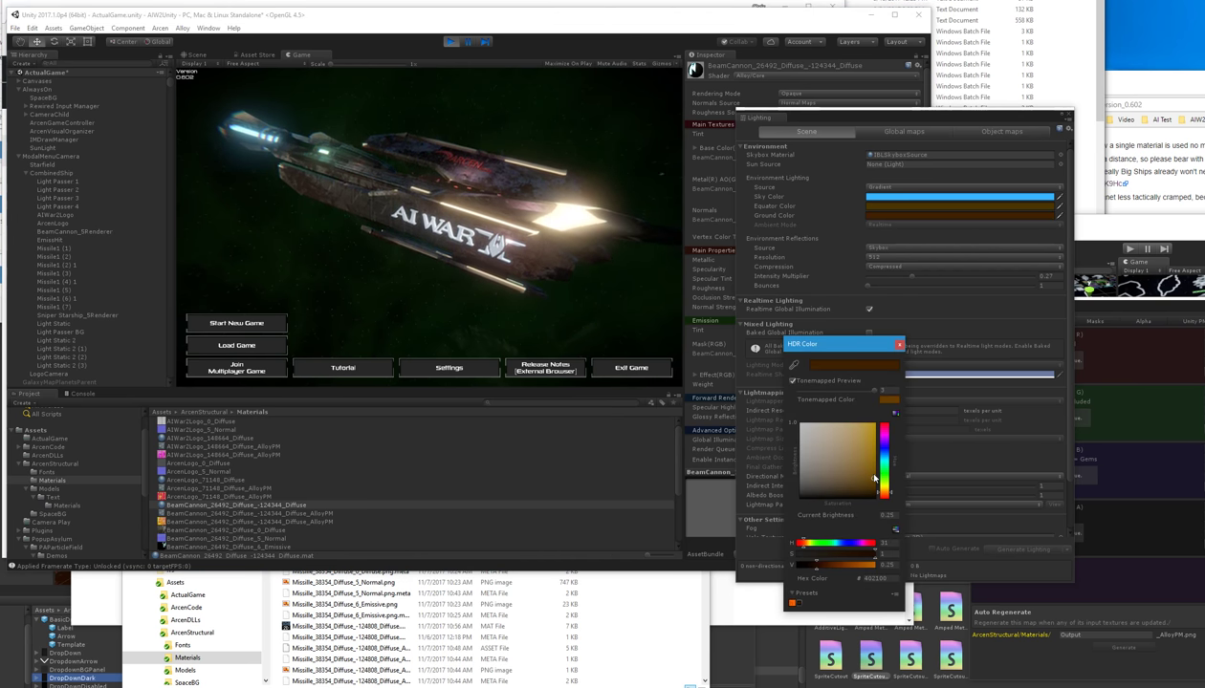
left_click(875, 424)
left_click(825, 447)
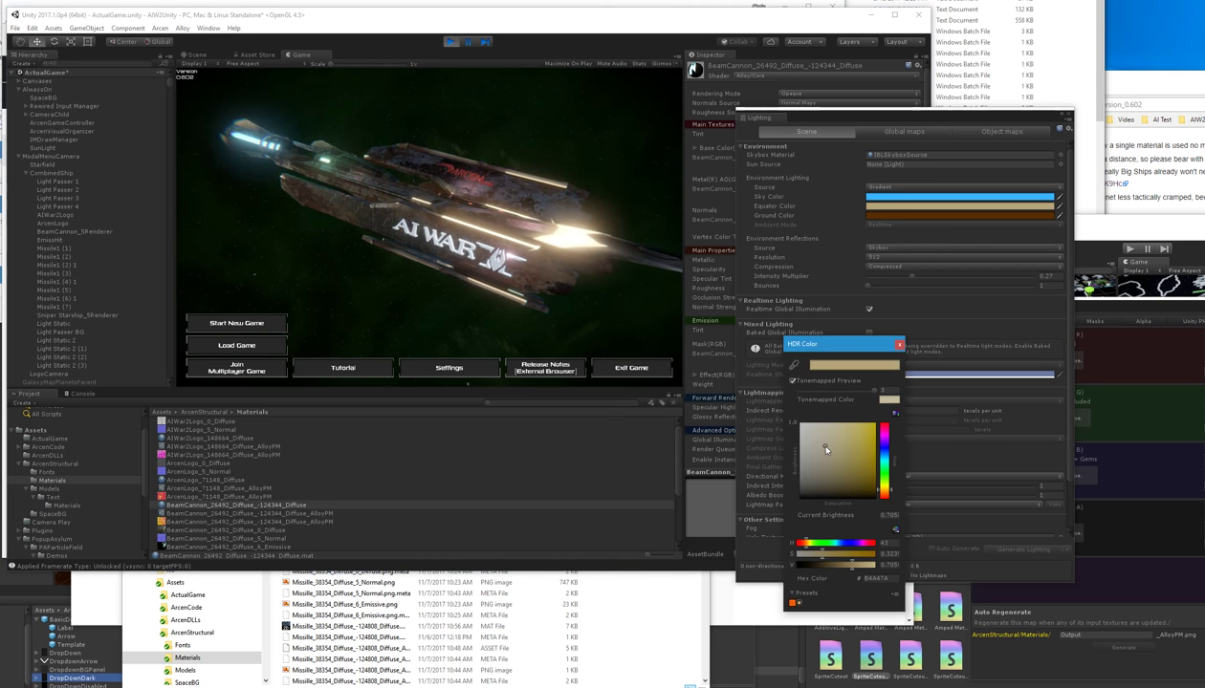
left_click(959, 196)
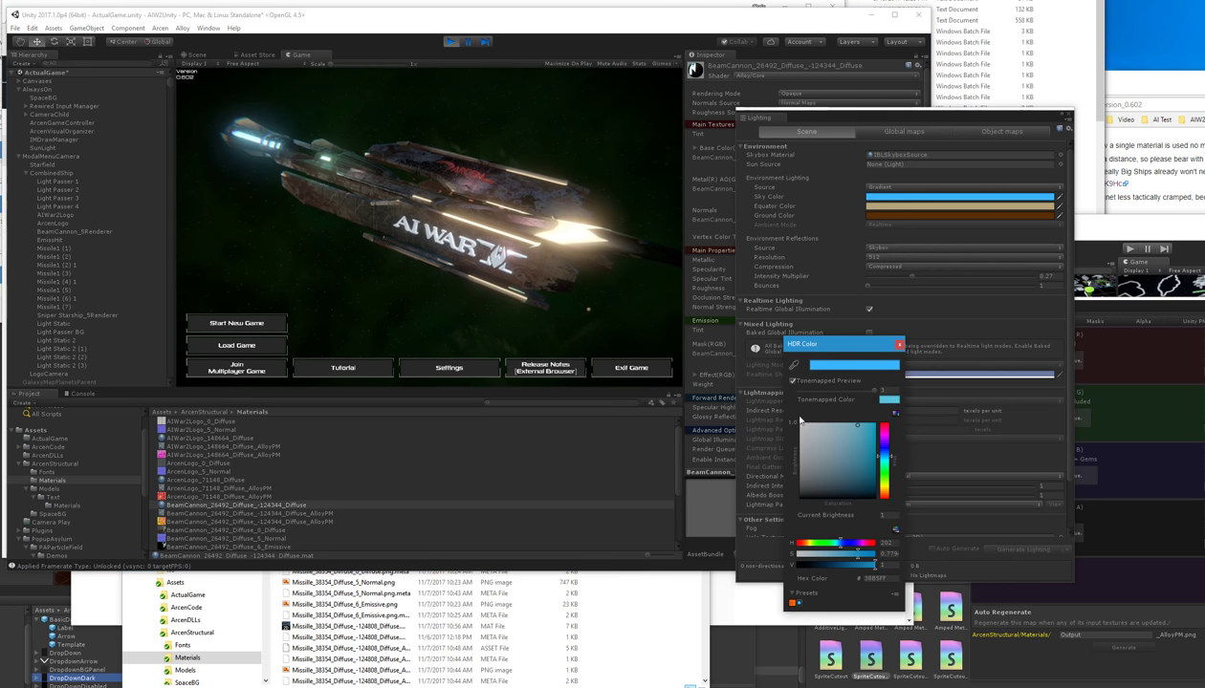
left_click(817, 423)
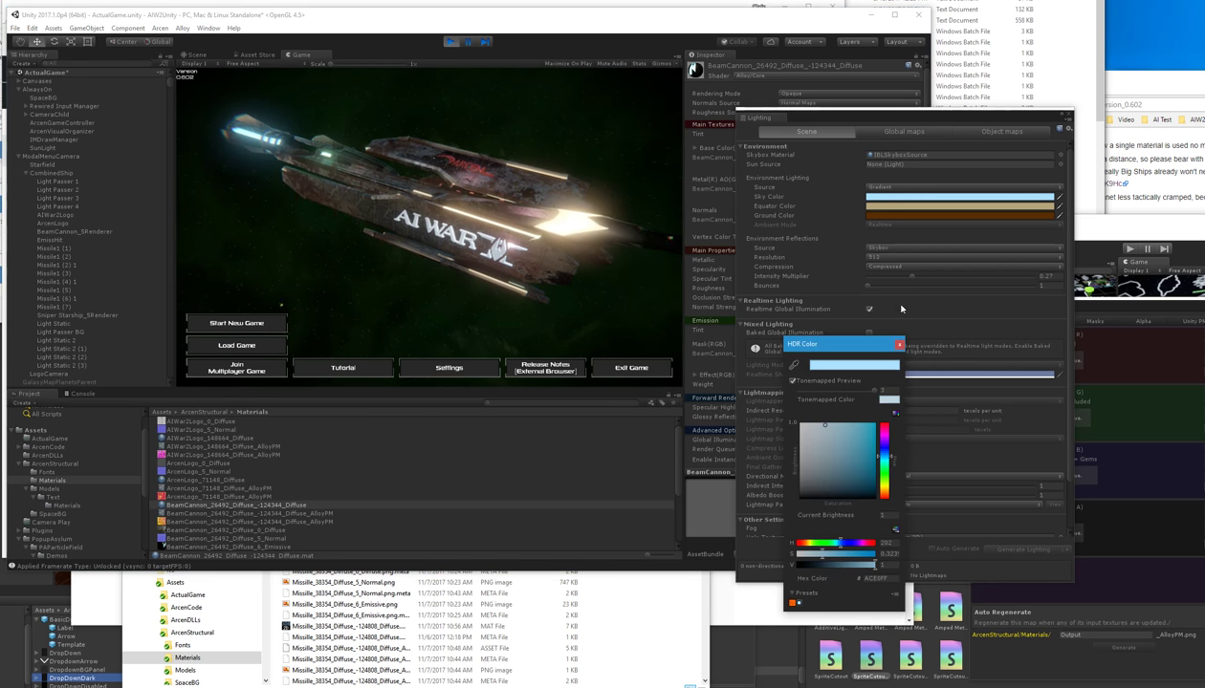
left_click(900, 346)
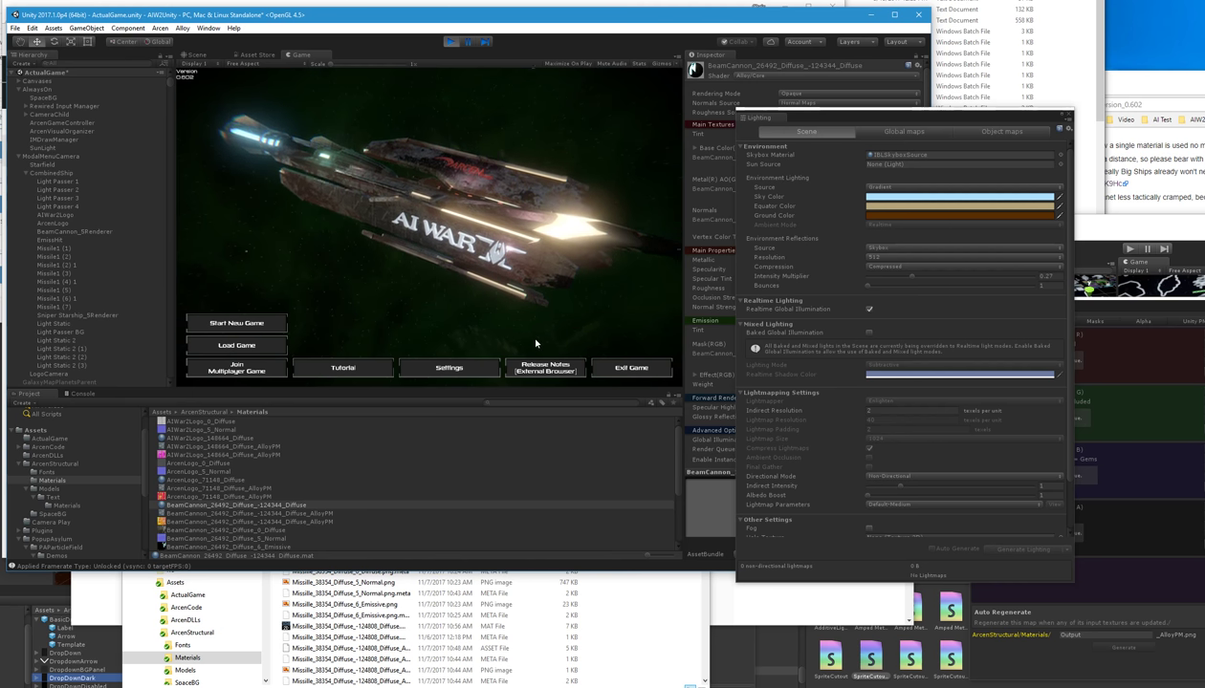
Step: Revert the ambient lighting source to Skybox and stop the running game
left_click(897, 189)
left_click(895, 197)
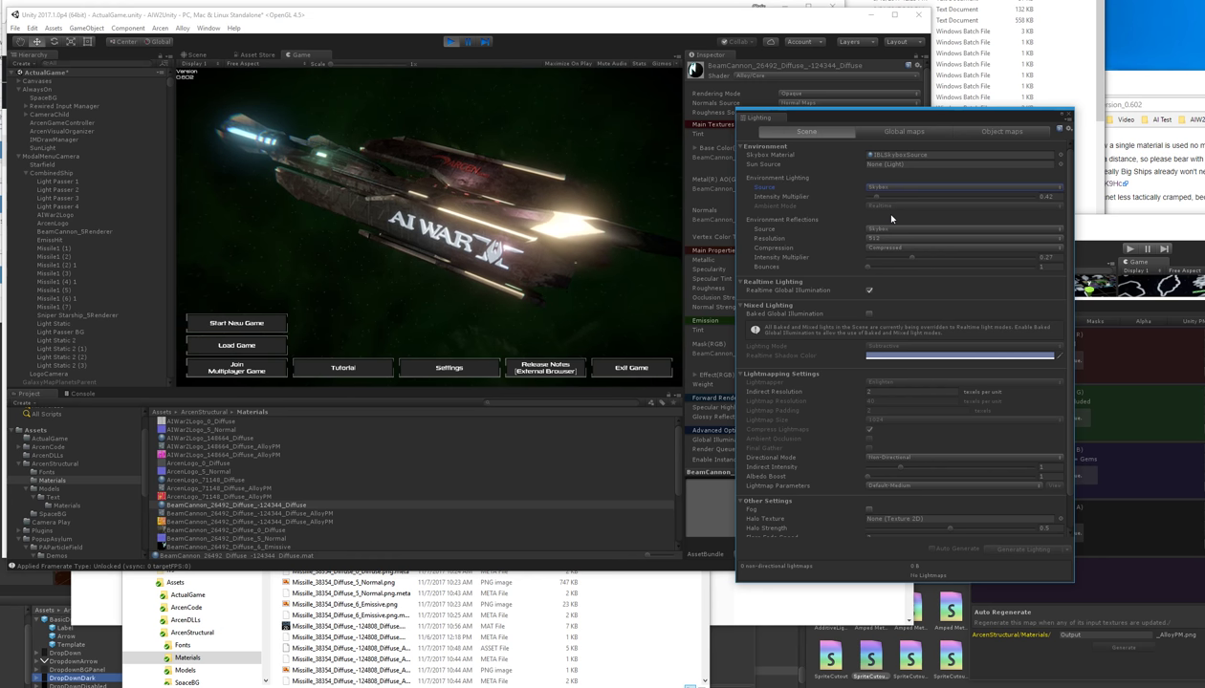
left_click(451, 43)
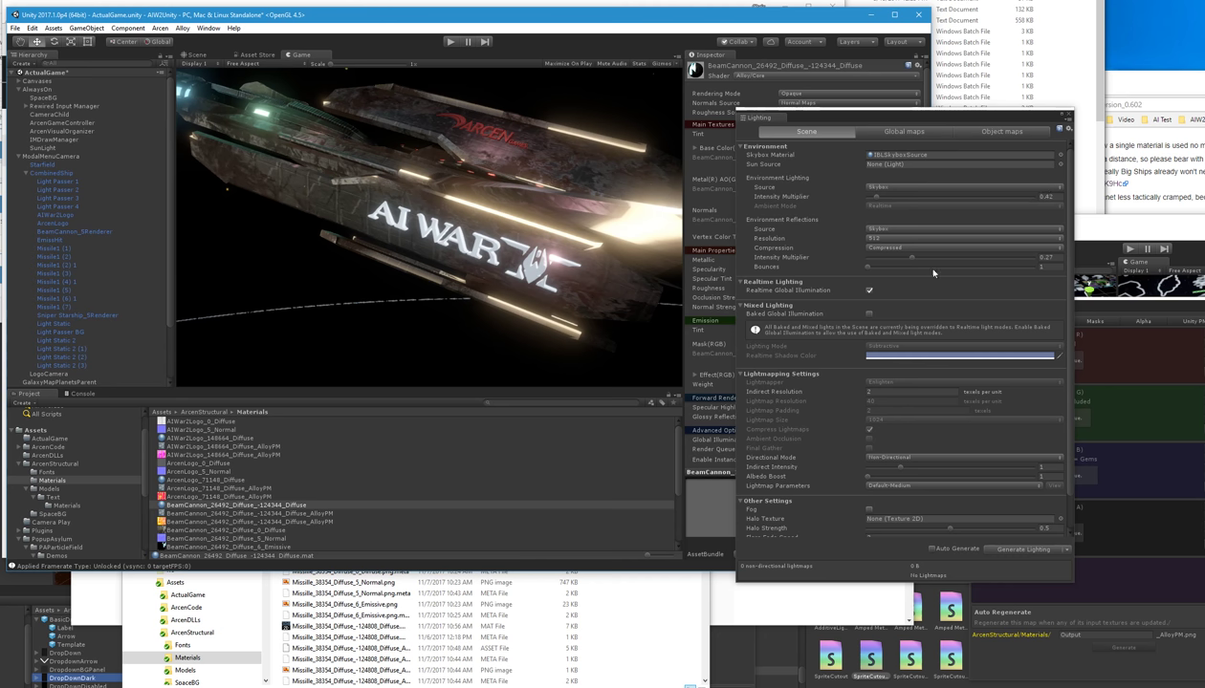
Step: Regenerate the scene lighting and run the game again in play mode
left_click(1025, 550)
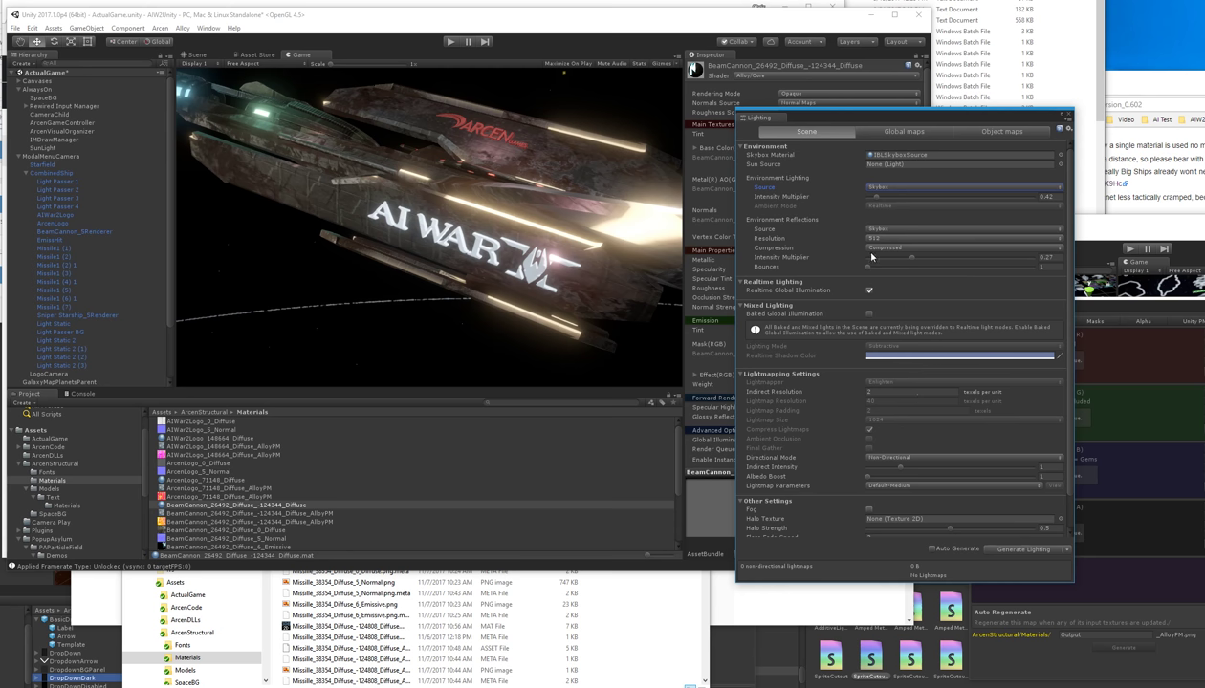
left_click(449, 43)
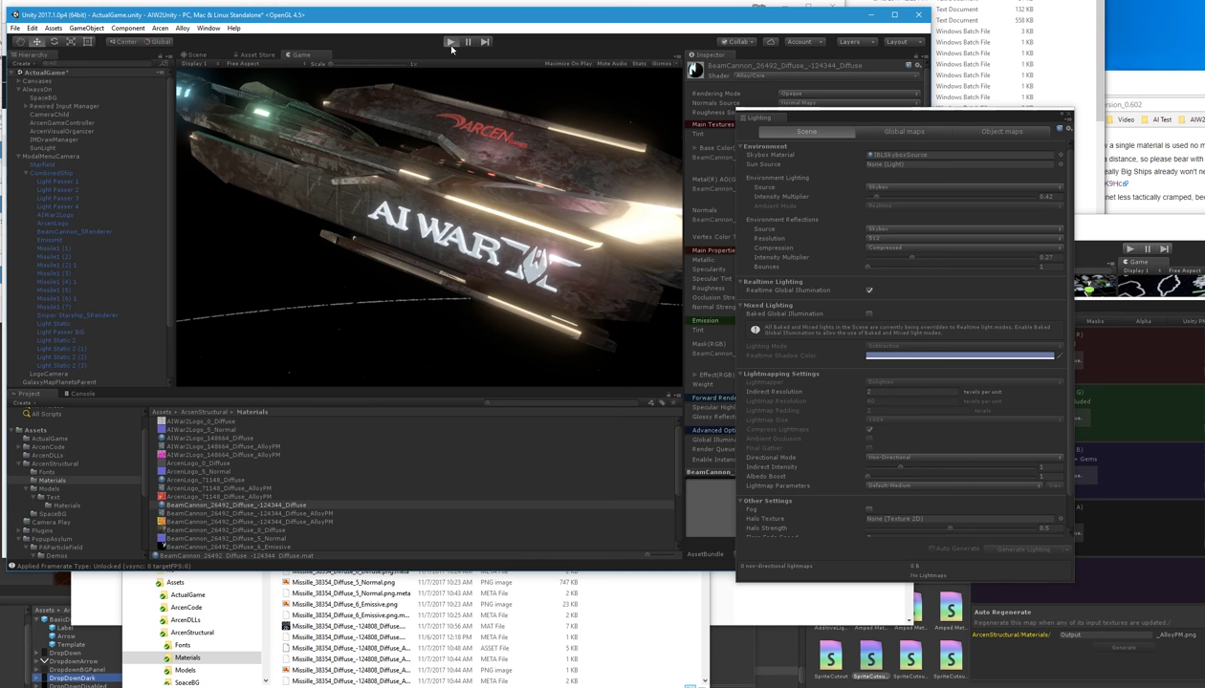
left_click(450, 42)
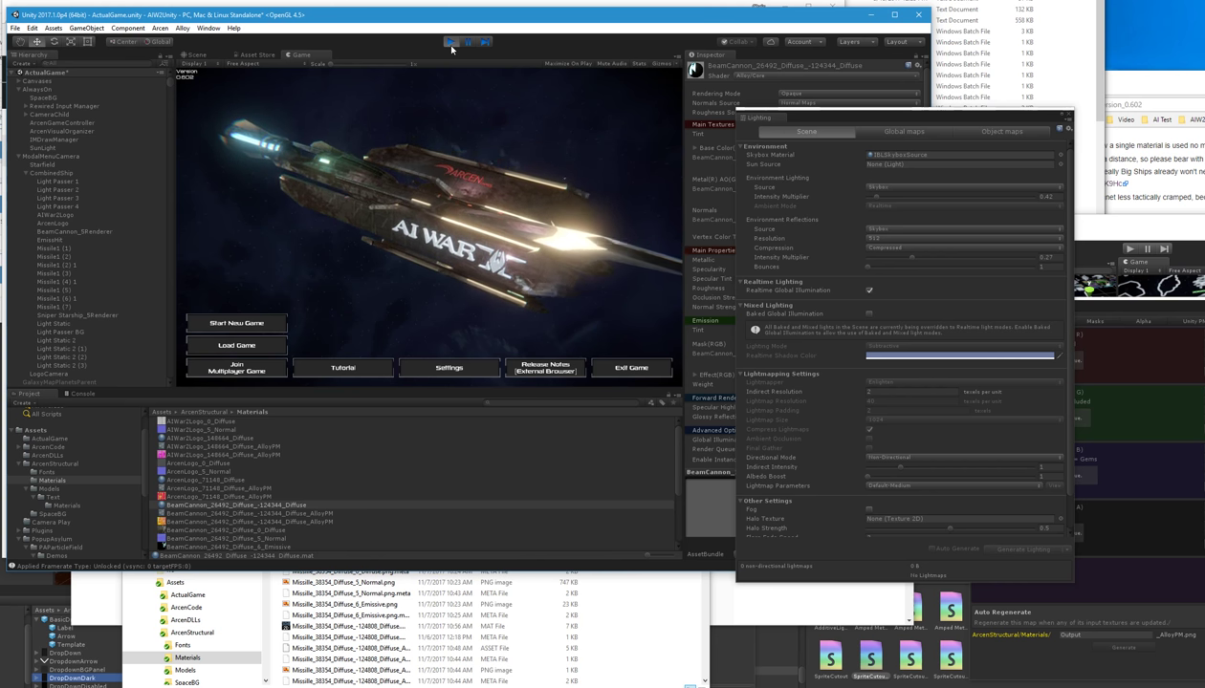
left_click(879, 230)
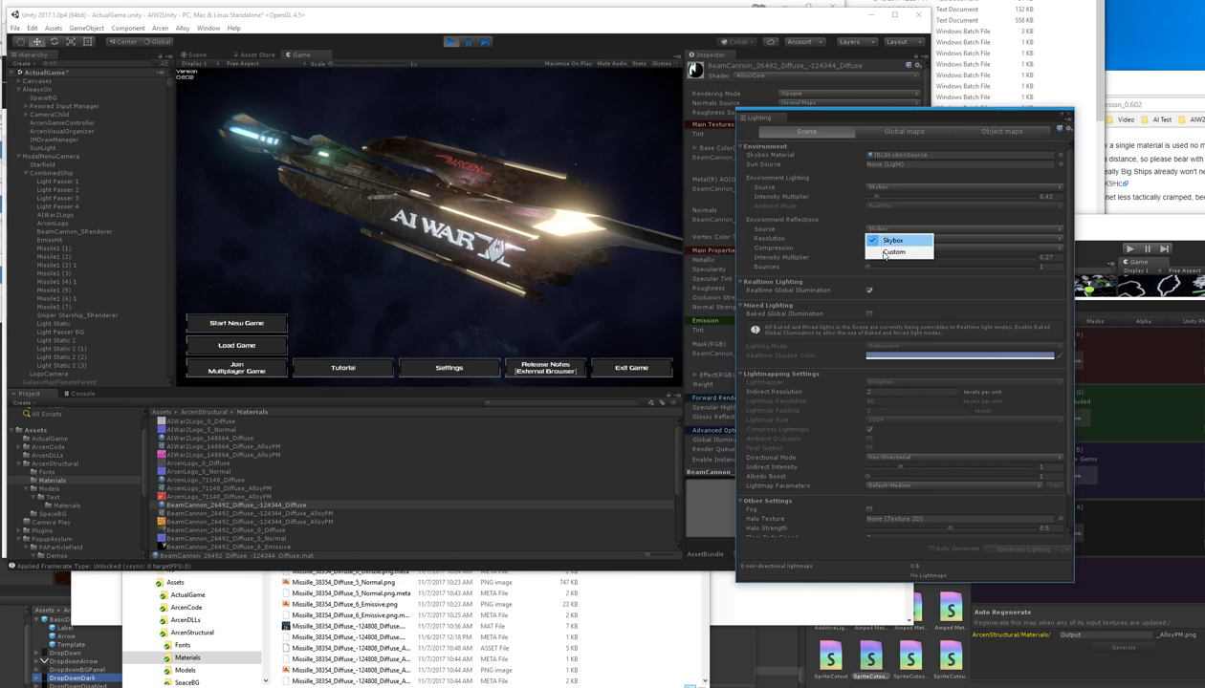
left_click(892, 252)
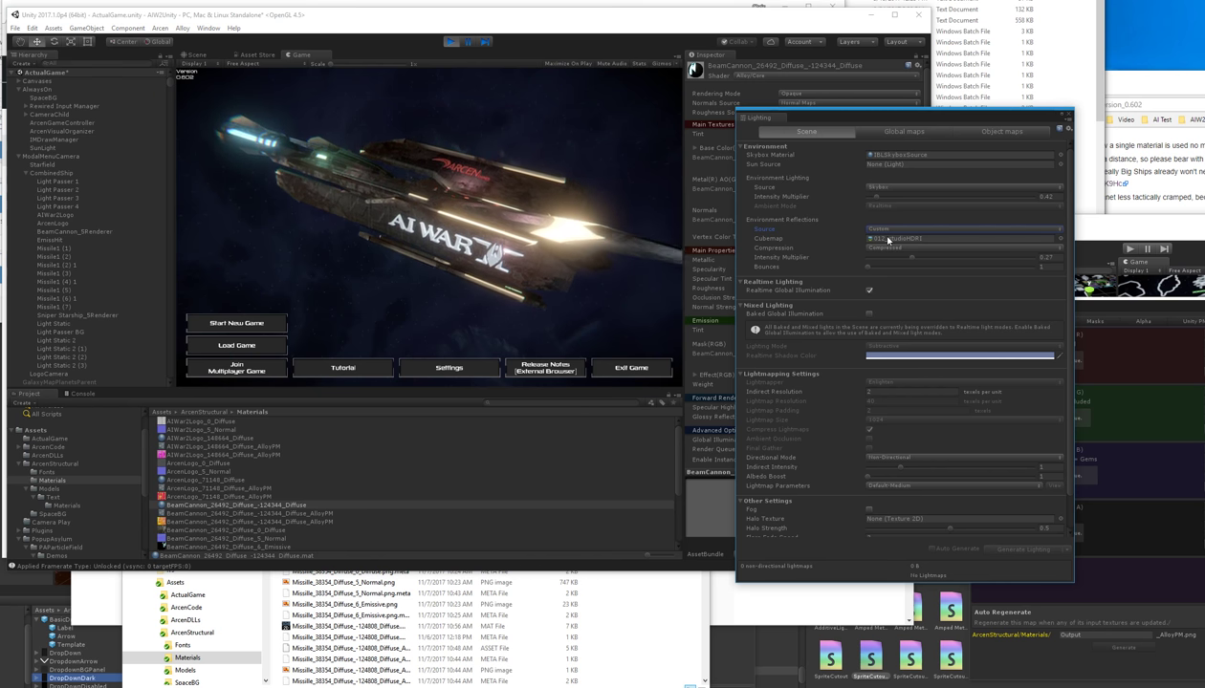
left_click(884, 232)
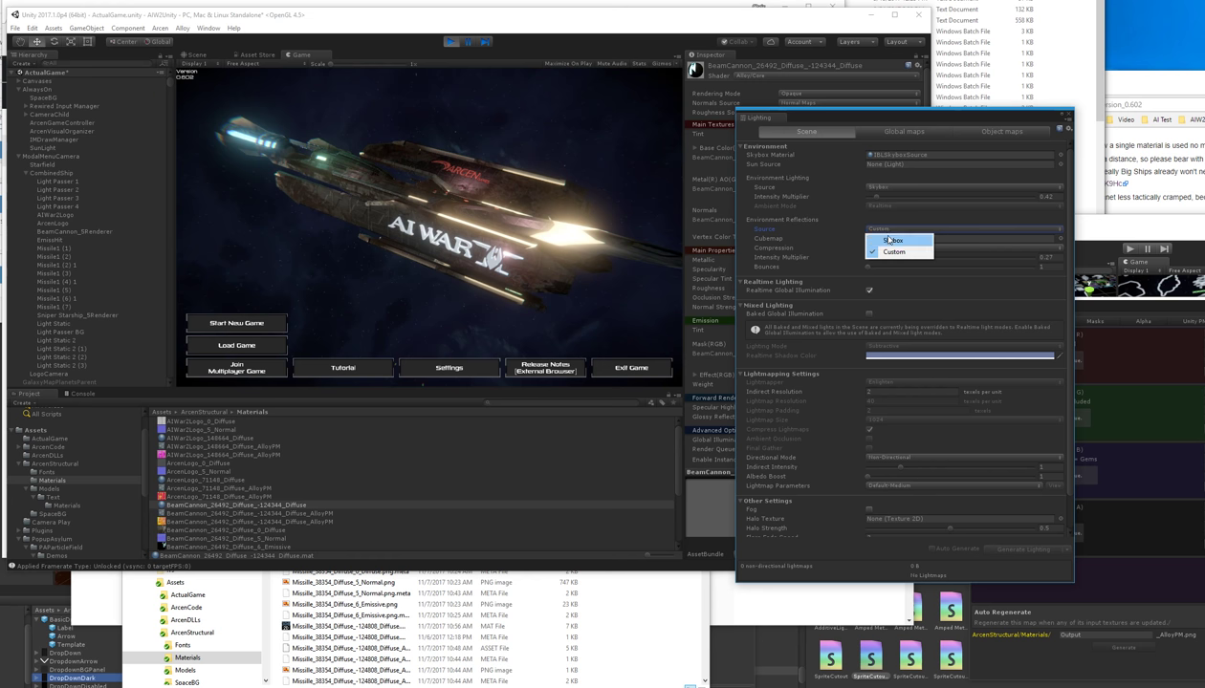
left_click(889, 240)
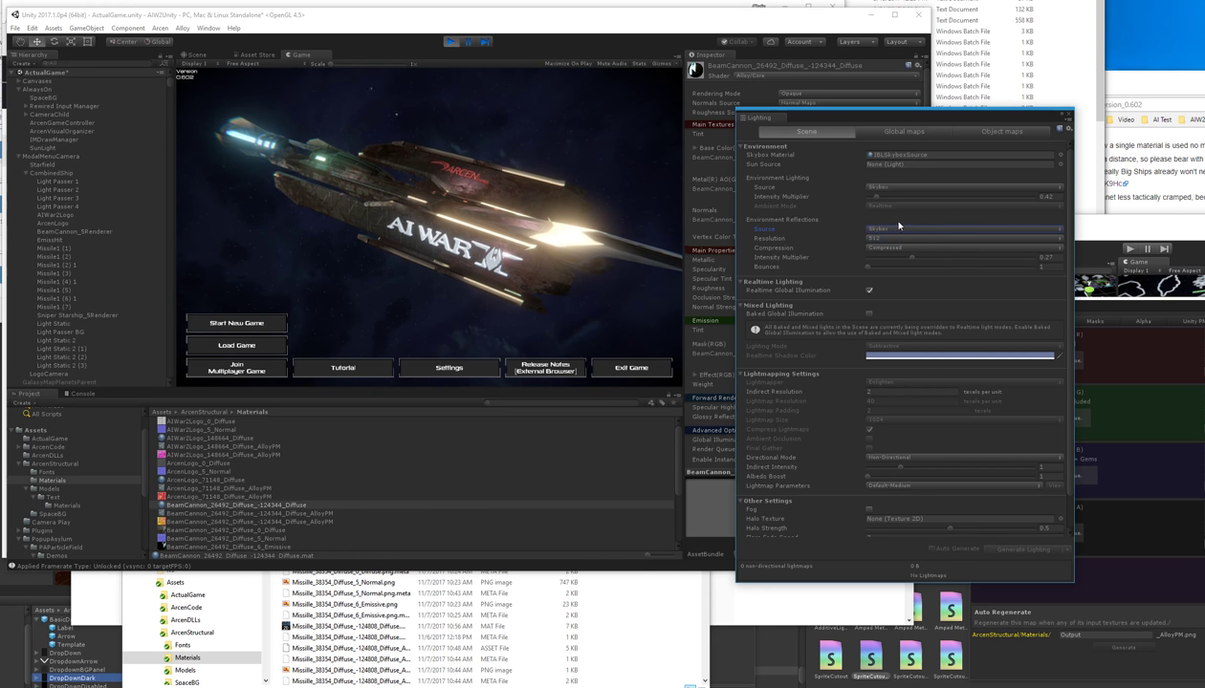
left_click(906, 238)
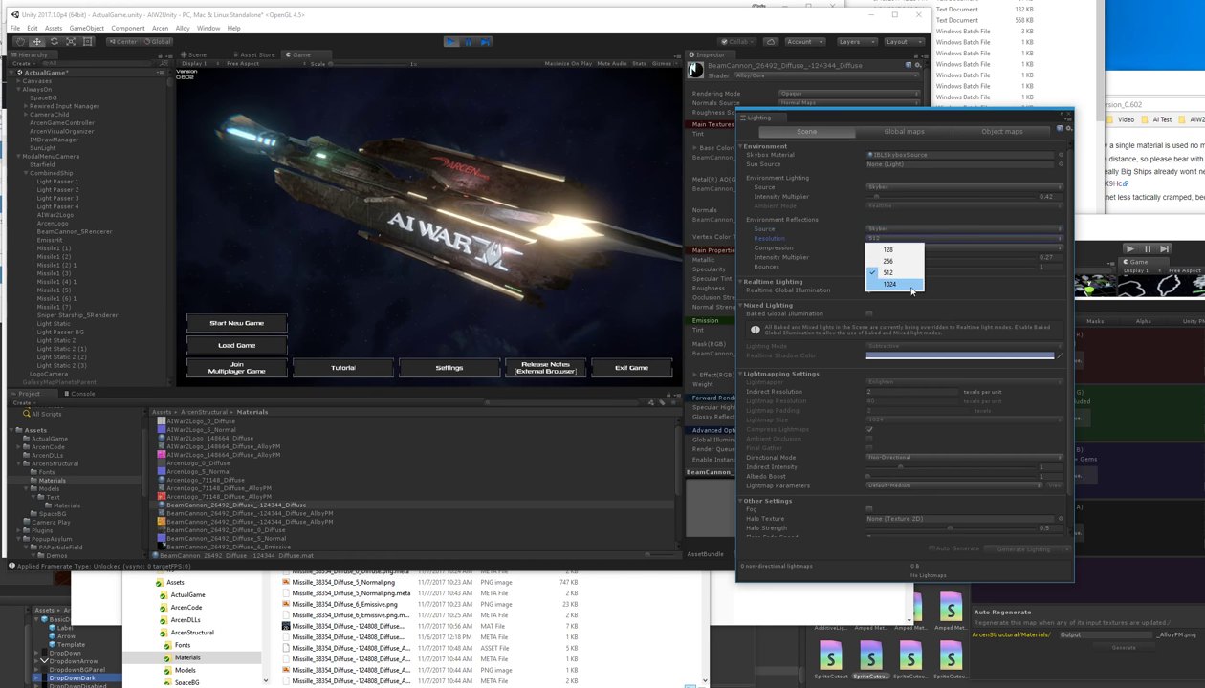
left_click(909, 229)
left_click(889, 230)
left_click(875, 247)
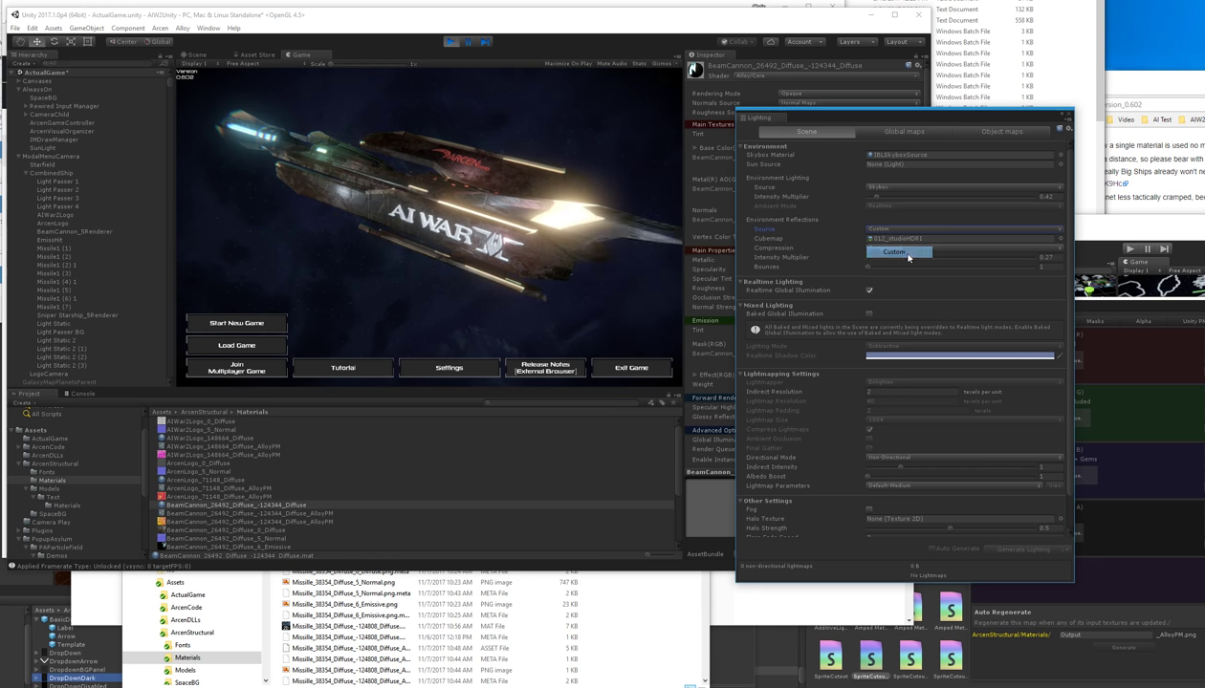
left_click(872, 231)
left_click(887, 238)
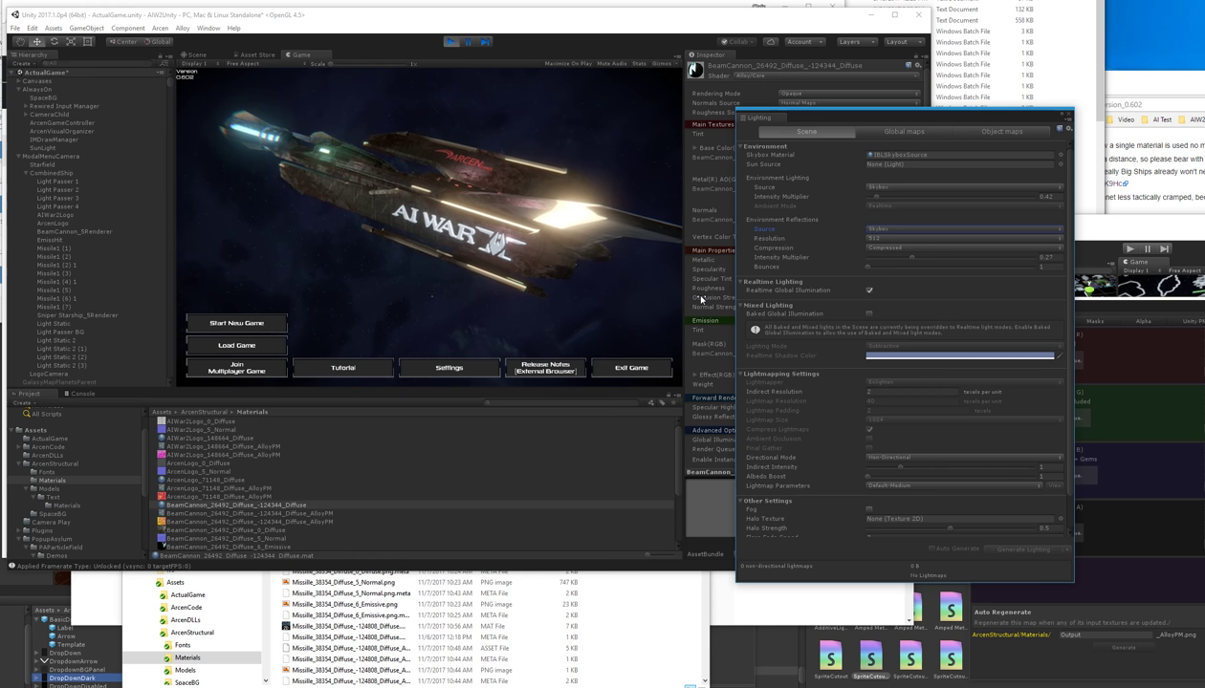
Step: Close the Lighting window to reveal the BeamCannon material settings
left_click(1066, 115)
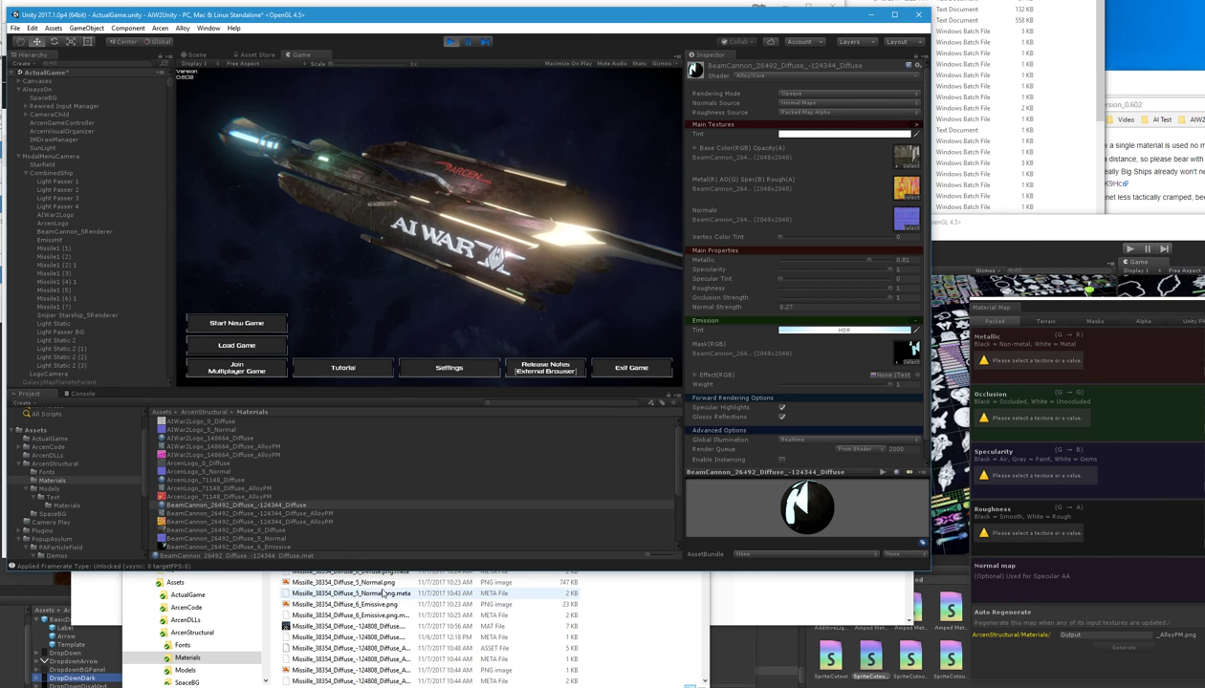